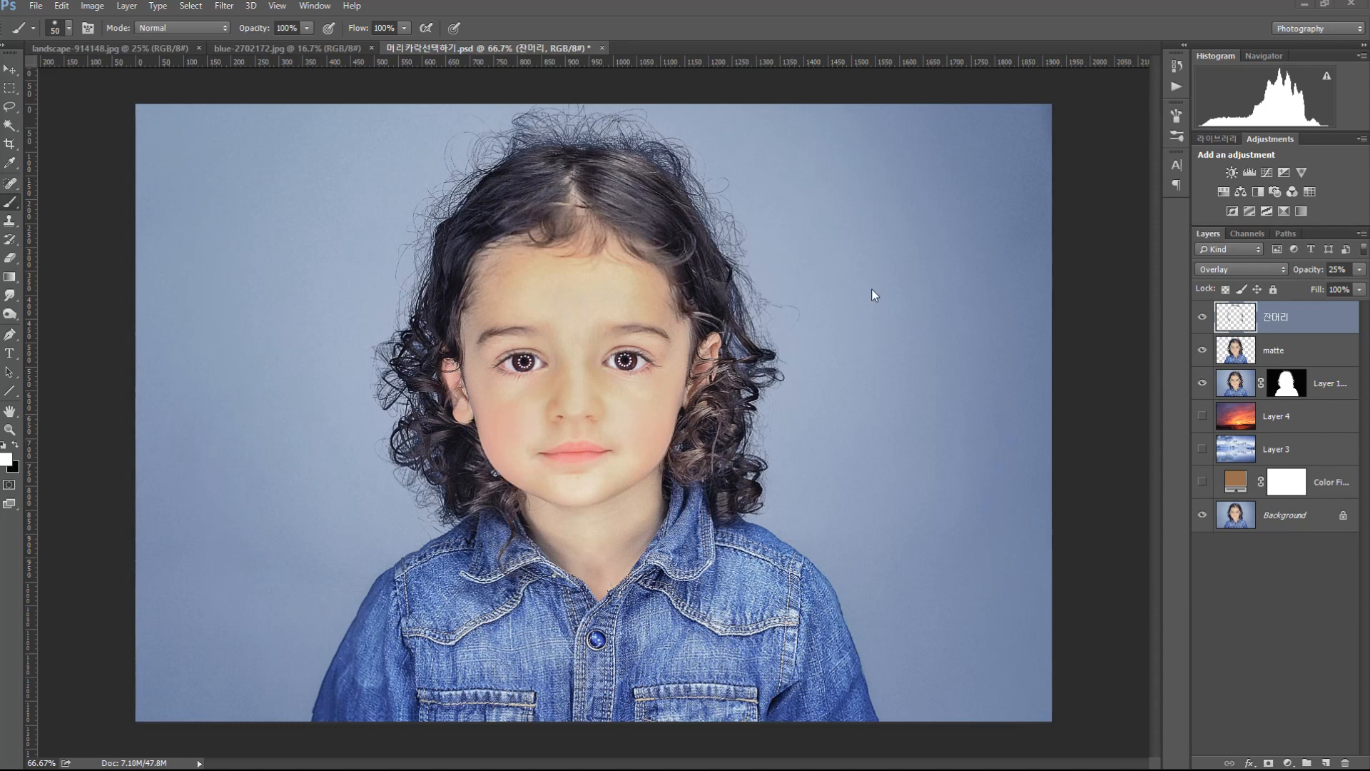
- Show the Color Fill layer and try purple, magenta and red background colours, finishing with orange #d66009
{"action": "left_click", "coordinate": [1202, 483]}
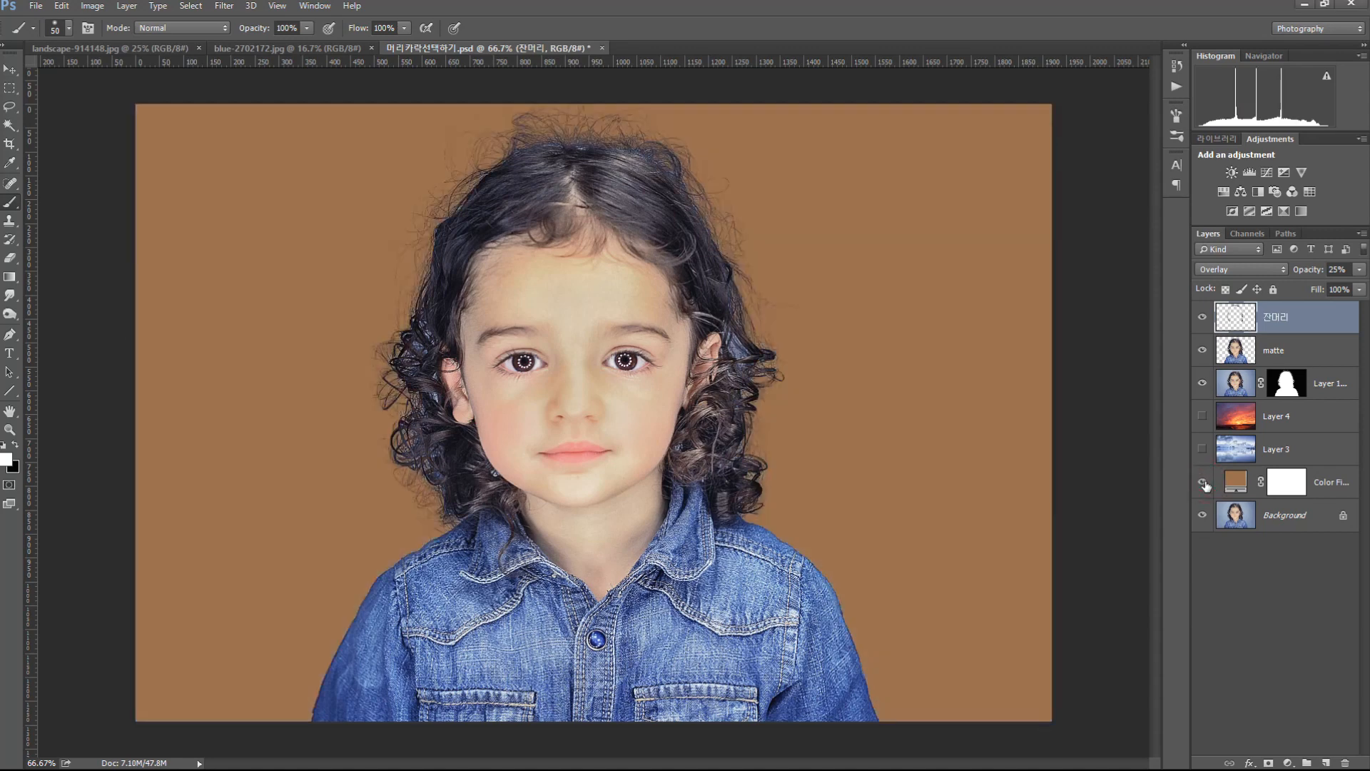
{"action": "left_click", "coordinate": [1234, 485]}
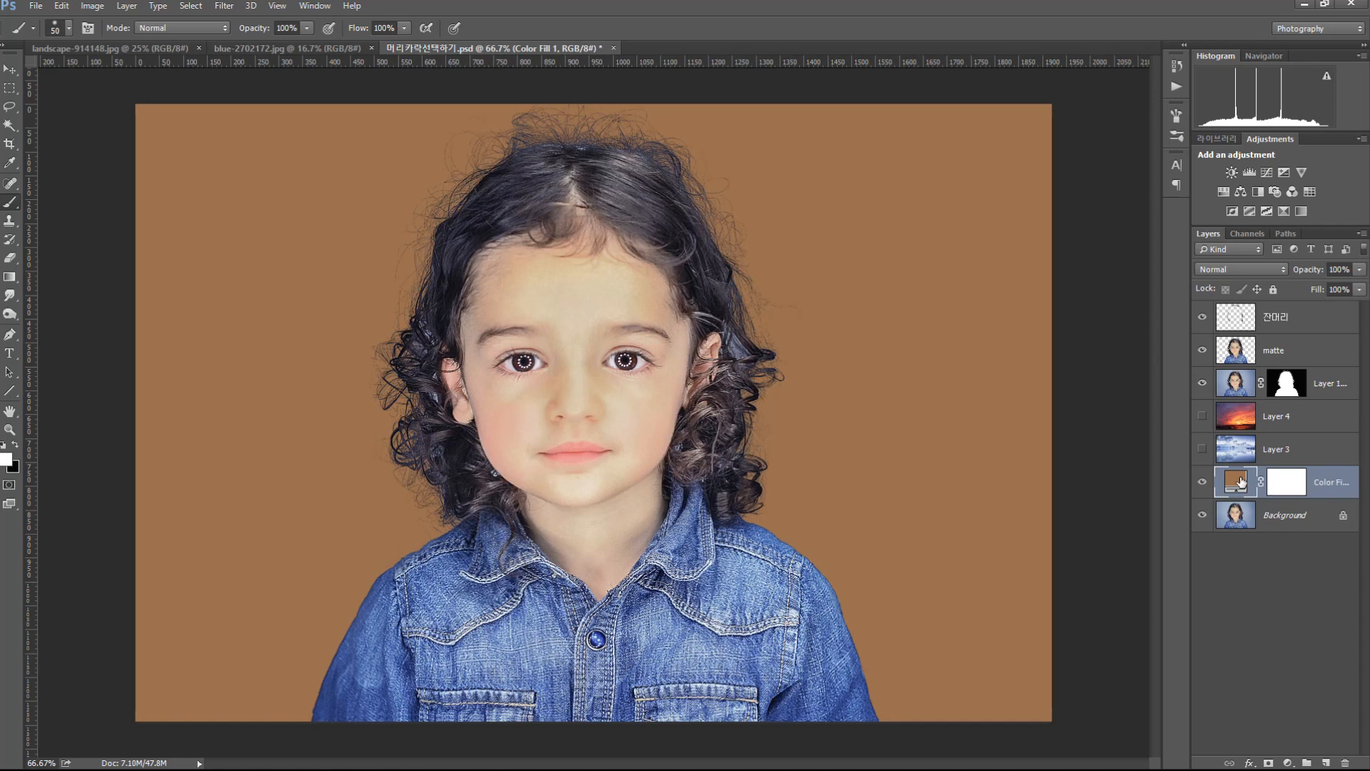
{"action": "double_click", "coordinate": [1241, 483]}
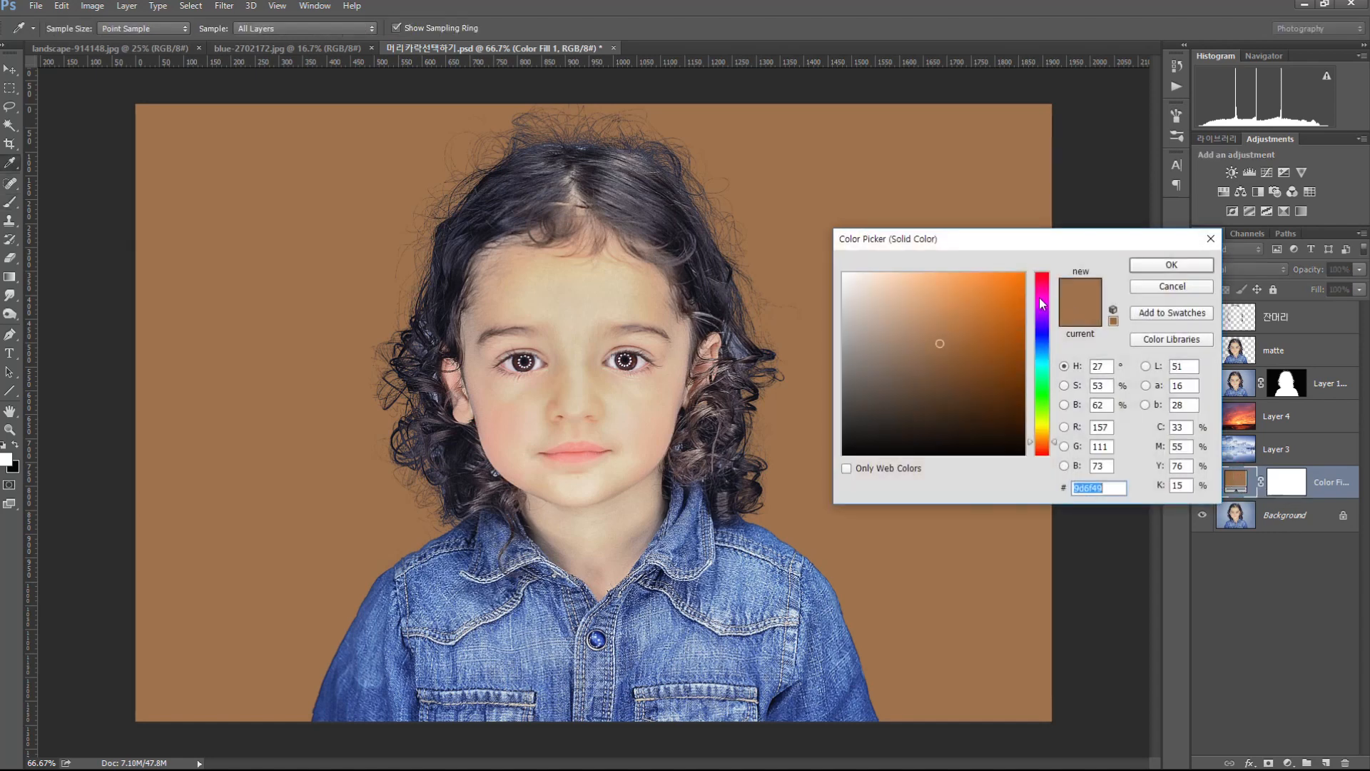
{"action": "left_click", "coordinate": [1043, 301]}
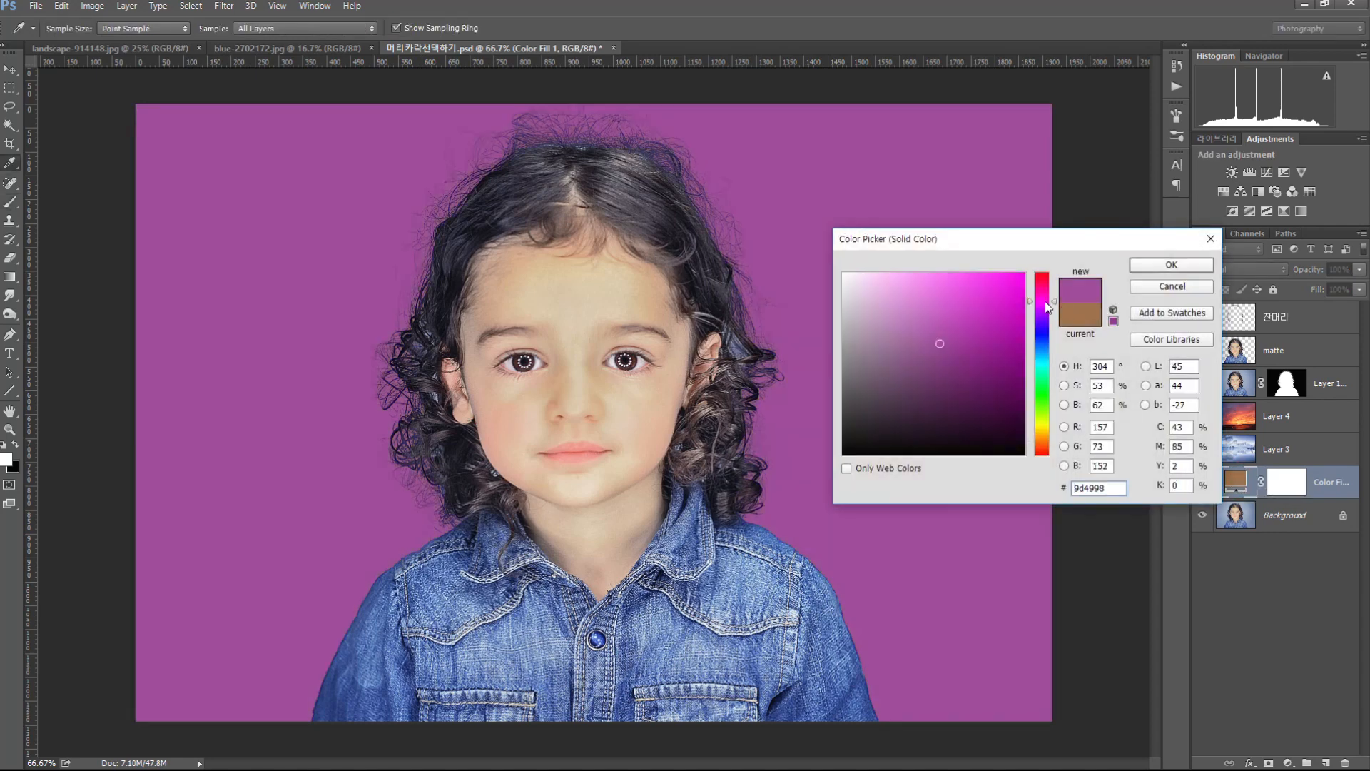
{"action": "left_click", "coordinate": [1017, 302]}
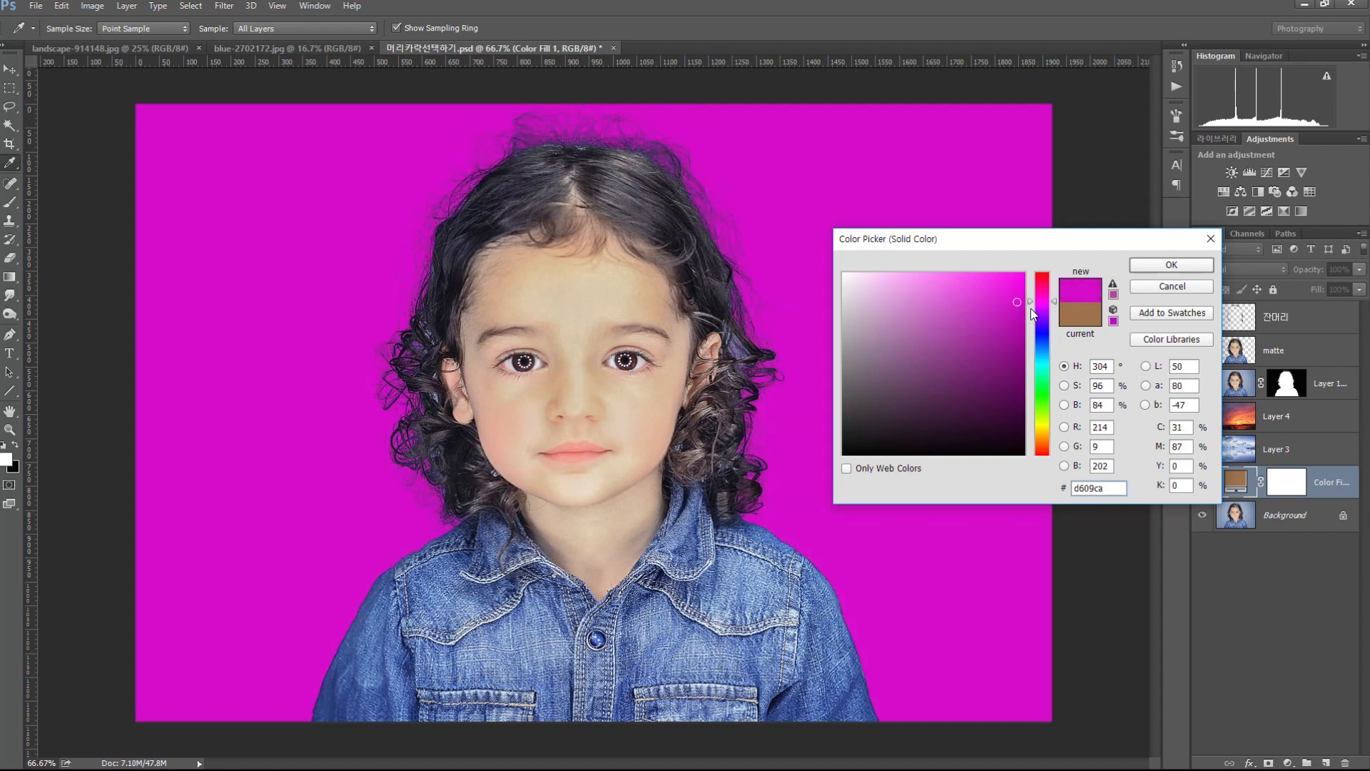
{"action": "left_click", "coordinate": [1042, 274]}
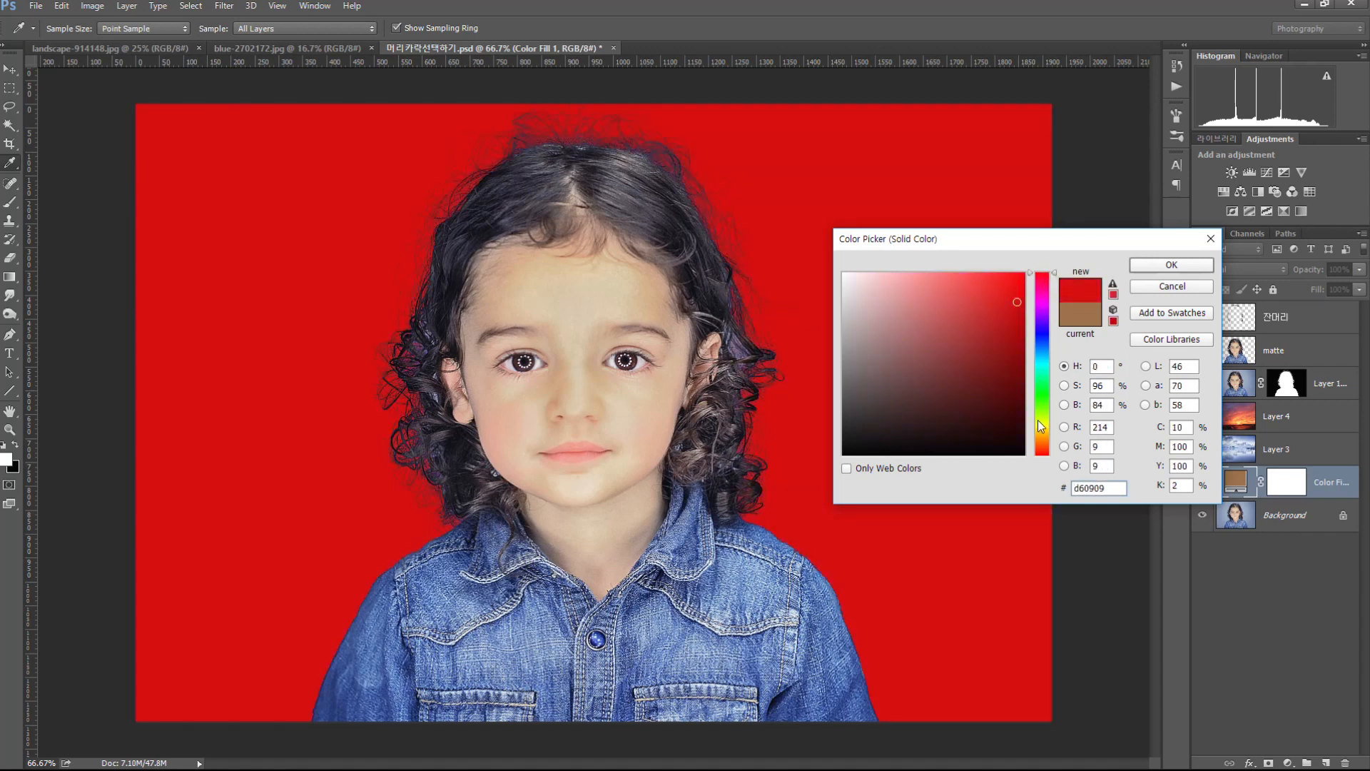
{"action": "left_click", "coordinate": [1046, 428]}
{"action": "left_click", "coordinate": [1046, 443]}
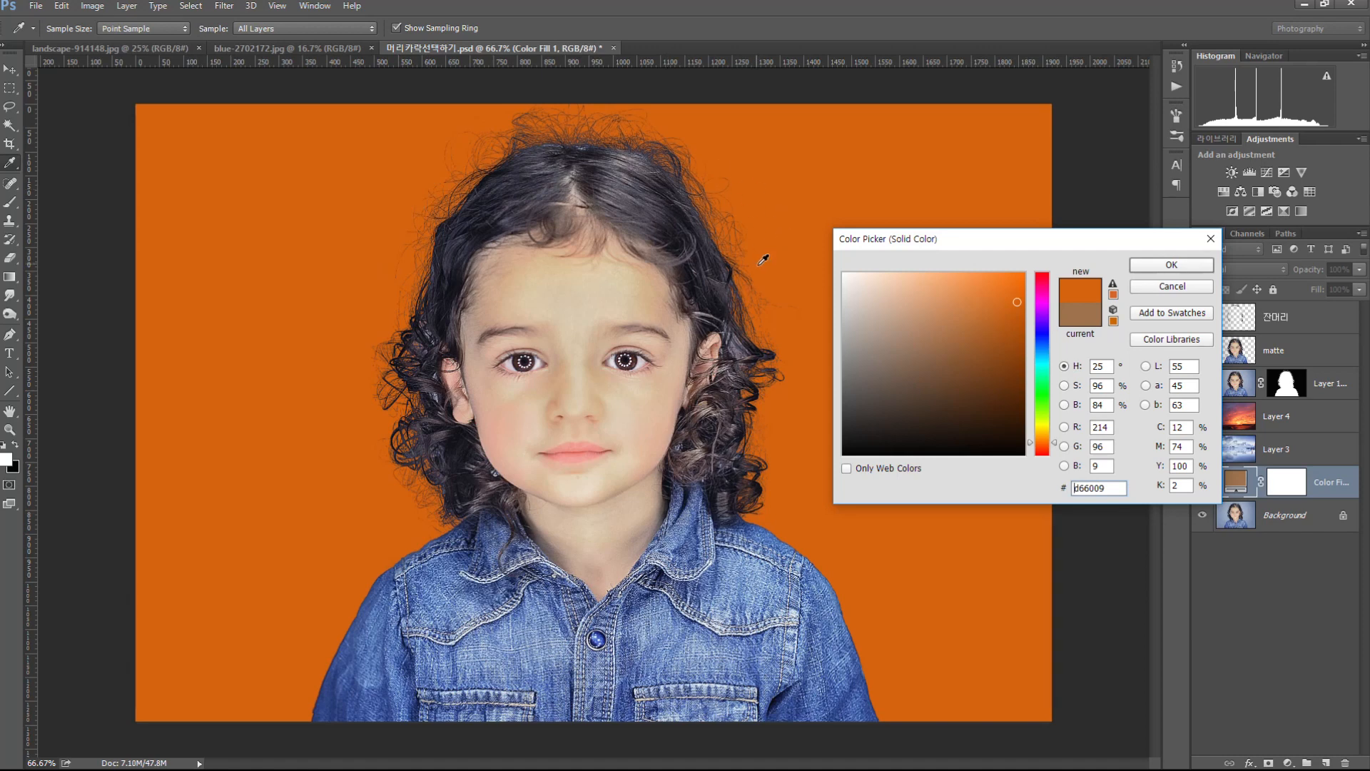
{"action": "left_click", "coordinate": [1153, 264]}
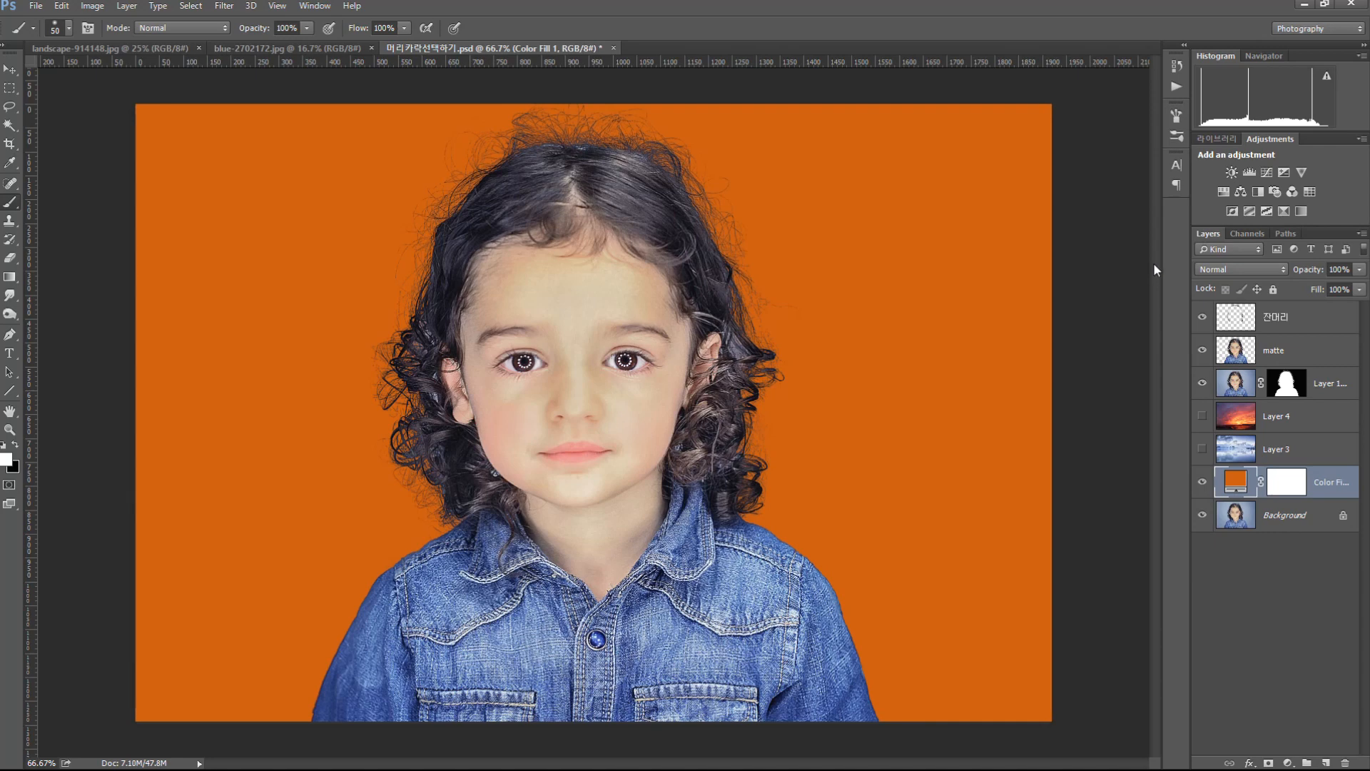
- Show the Layer 3 lake and Layer 4 sunset backgrounds, and close the composite document without saving
{"action": "left_click", "coordinate": [1203, 448]}
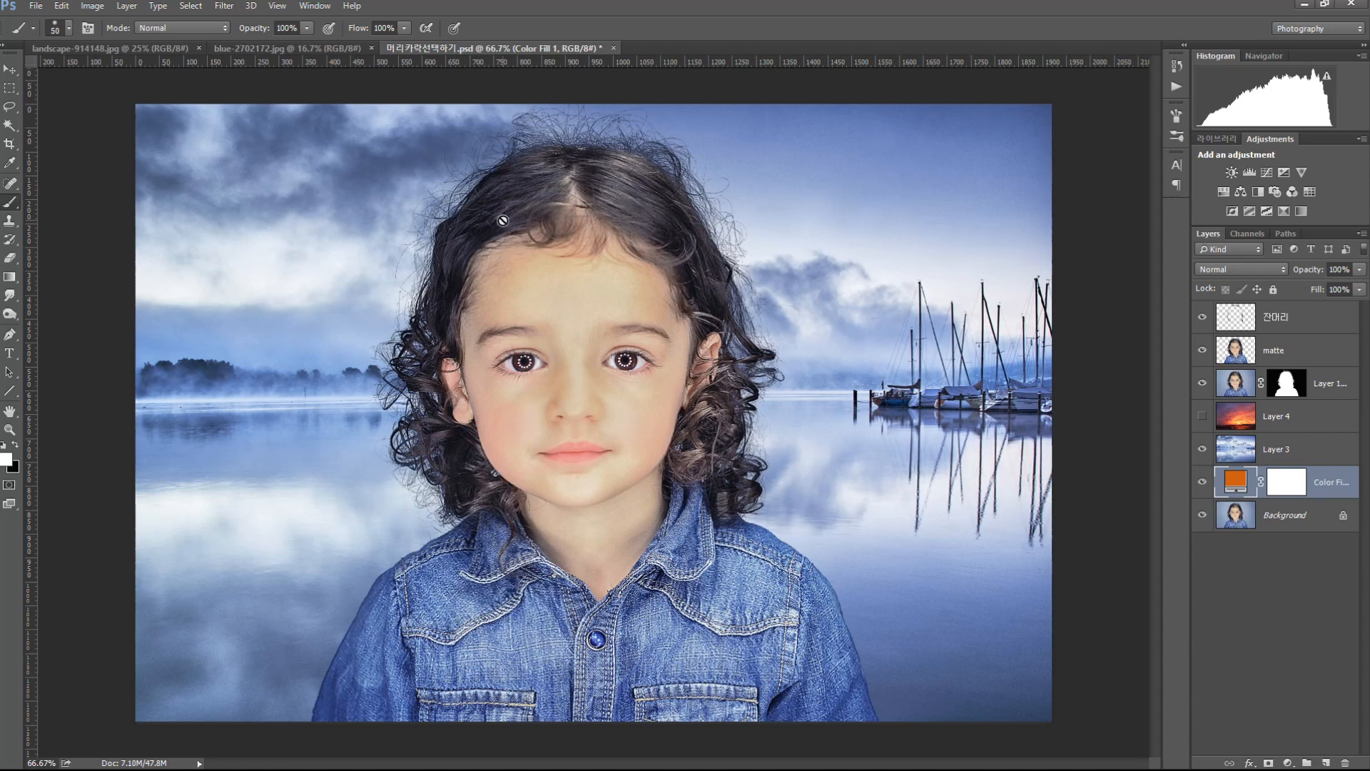
{"action": "left_click", "coordinate": [1203, 417]}
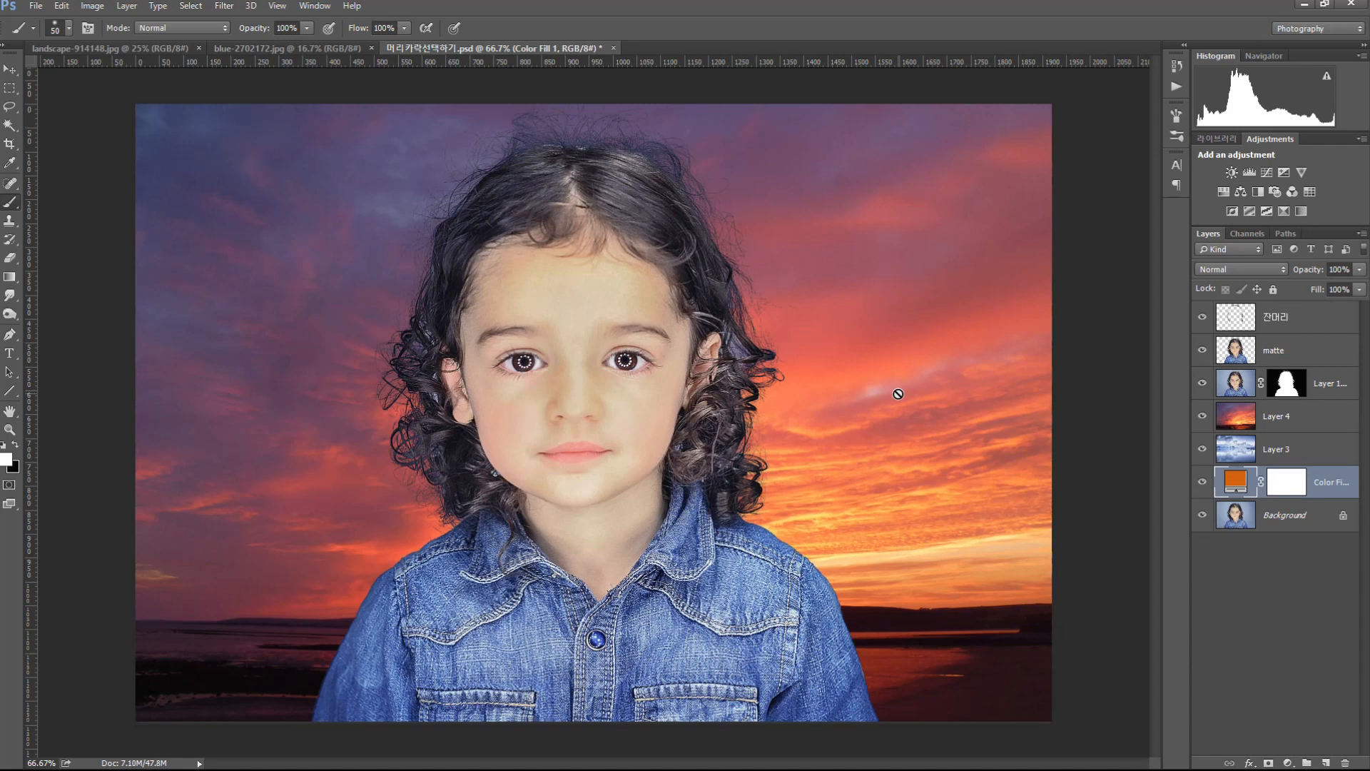
{"action": "left_click", "coordinate": [615, 47]}
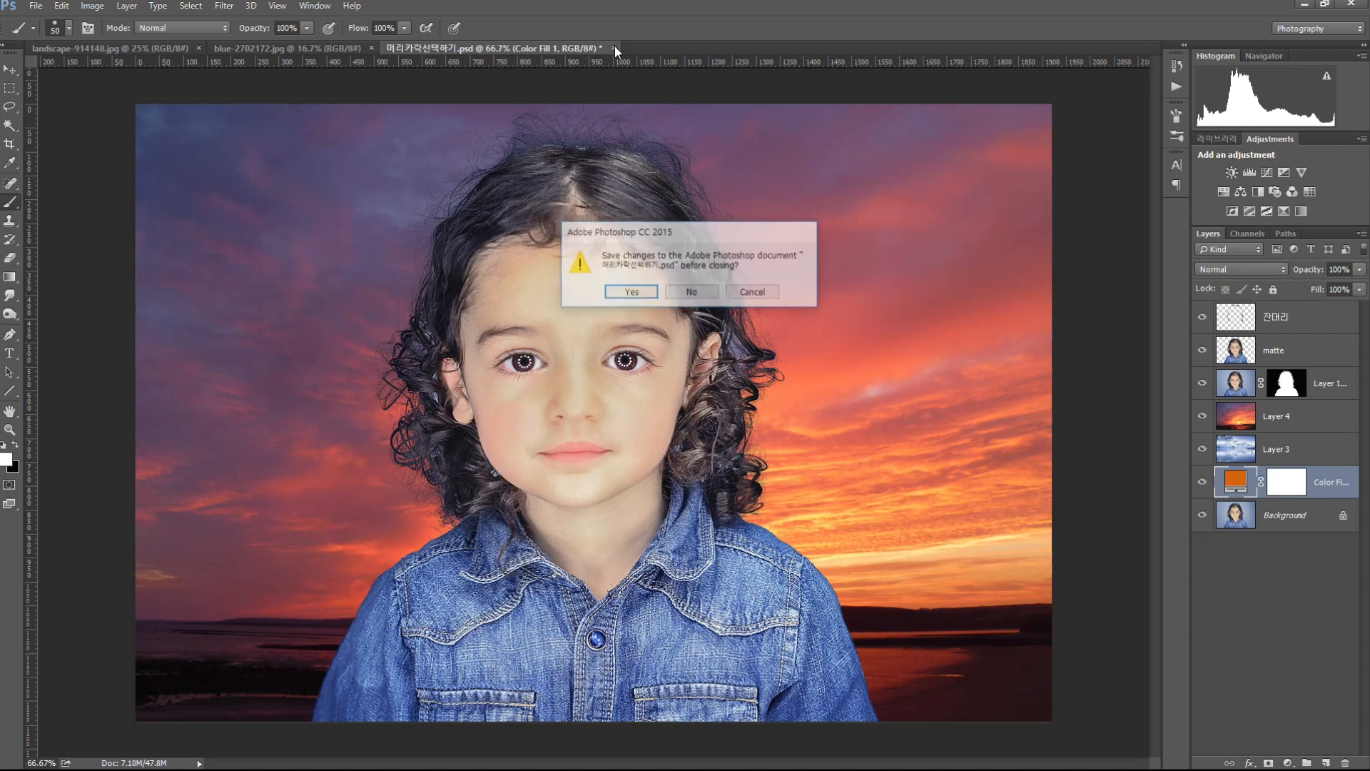
{"action": "left_click", "coordinate": [678, 289]}
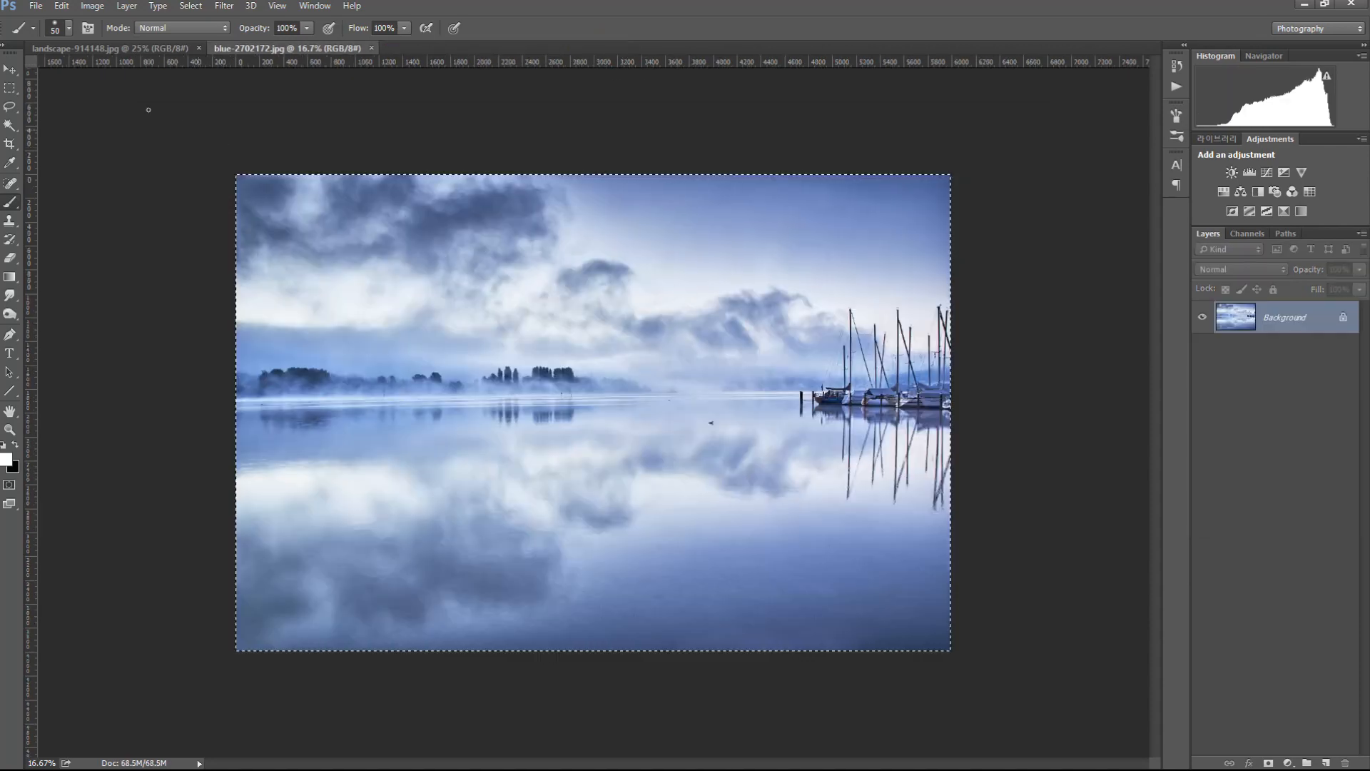
- Open the child portrait photo child-807533_1920.jpg from the PHOTO folder
{"action": "left_click", "coordinate": [35, 6]}
{"action": "left_click", "coordinate": [44, 35]}
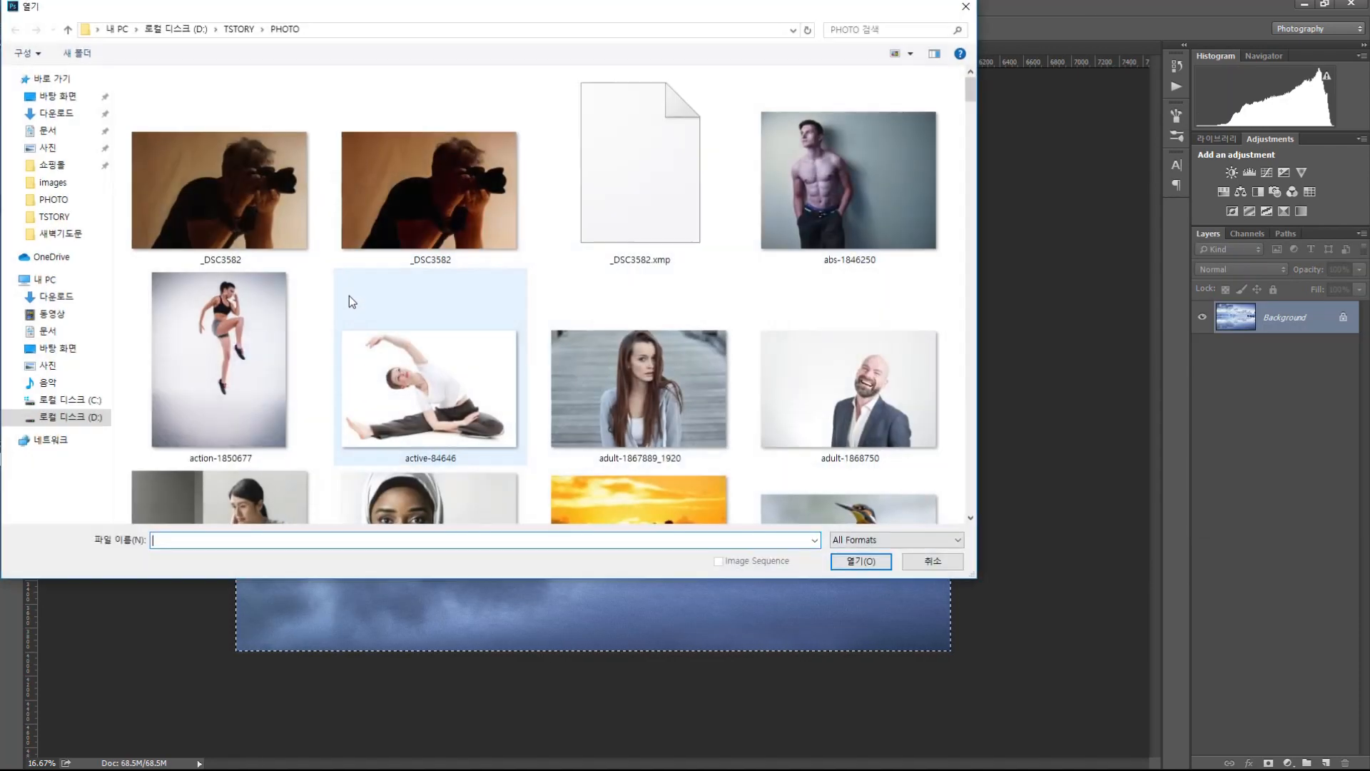
{"action": "scroll", "coordinate": [323, 398], "scroll_direction": "down", "scroll_amount": 5}
{"action": "scroll", "coordinate": [321, 391], "scroll_direction": "up", "scroll_amount": 5}
{"action": "scroll", "coordinate": [322, 391], "scroll_direction": "down", "scroll_amount": 8}
{"action": "double_click", "coordinate": [221, 307]}
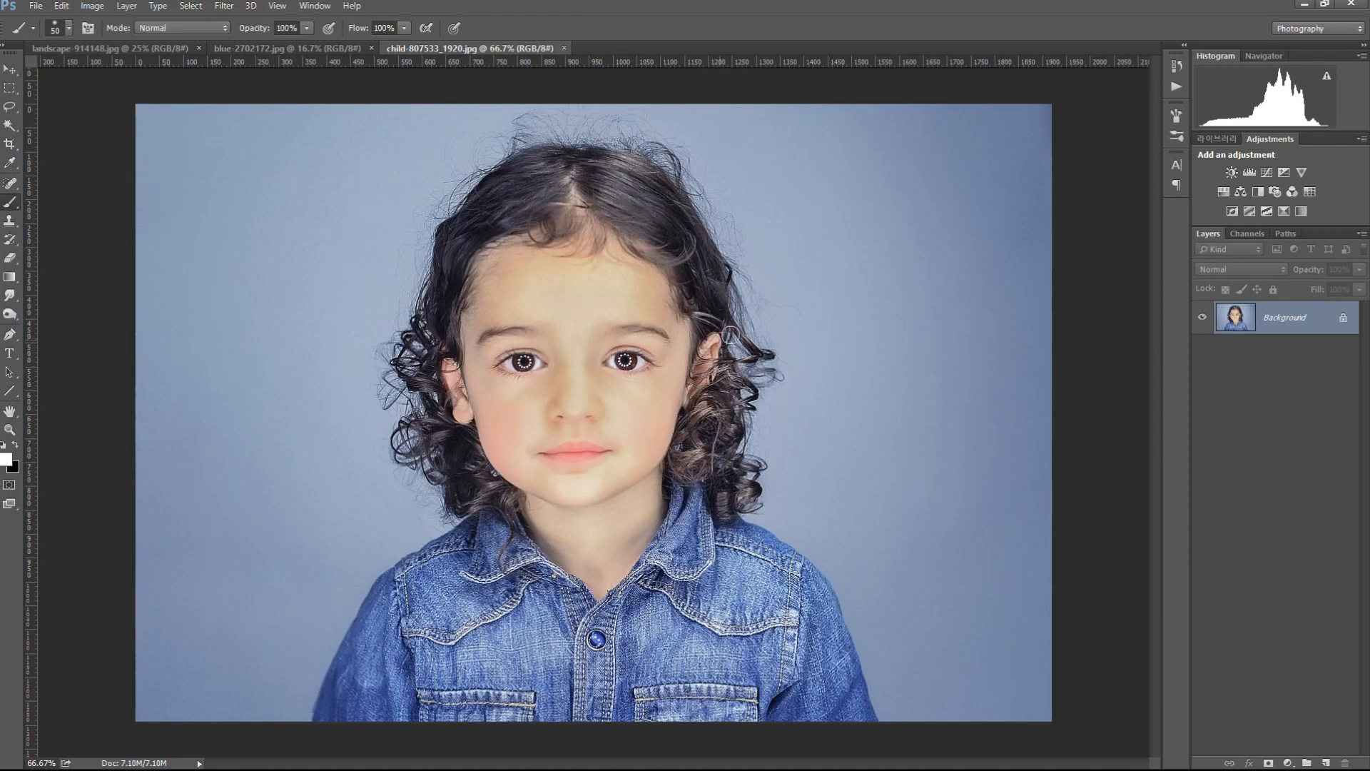
- Compare the Red, Green and Blue channels one at a time for contrast between the hair and background
{"action": "left_click", "coordinate": [1241, 233]}
{"action": "left_click", "coordinate": [10, 69]}
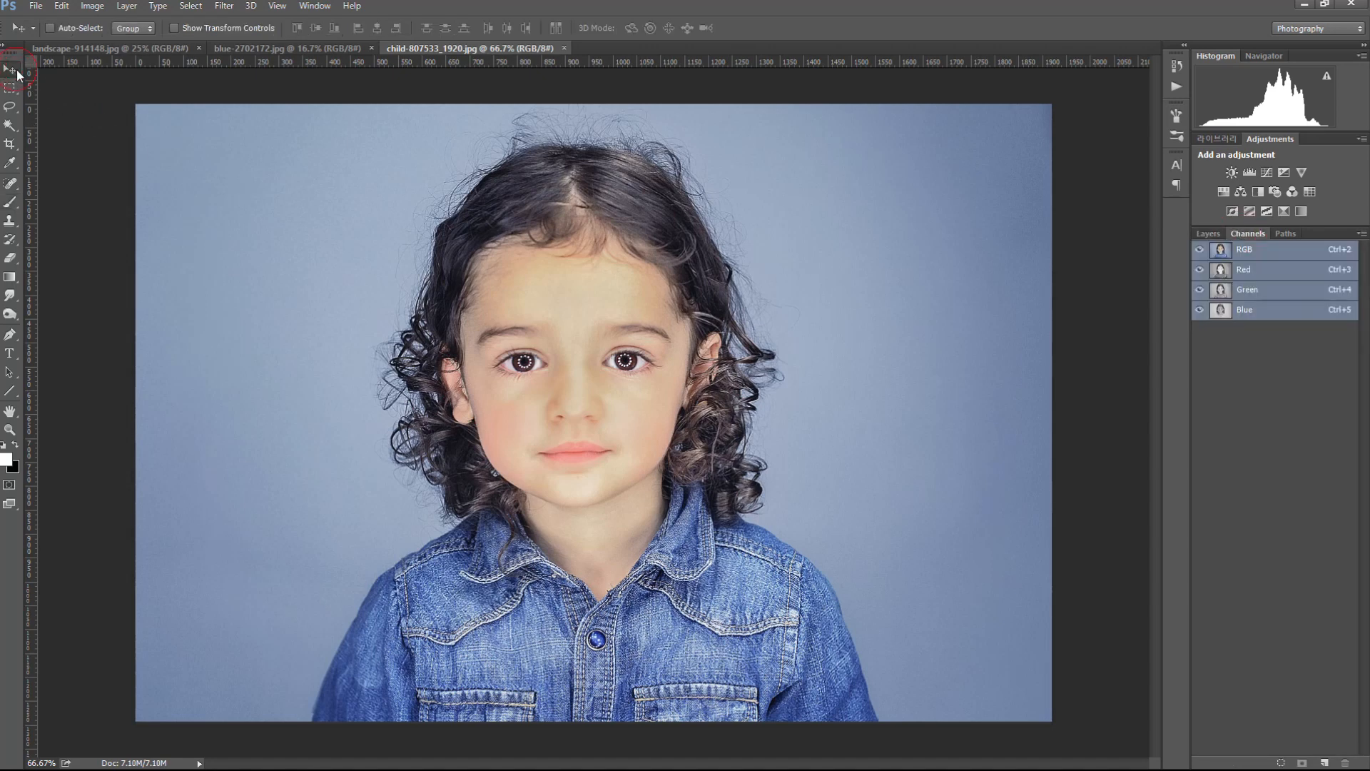
{"action": "left_click", "coordinate": [1259, 274]}
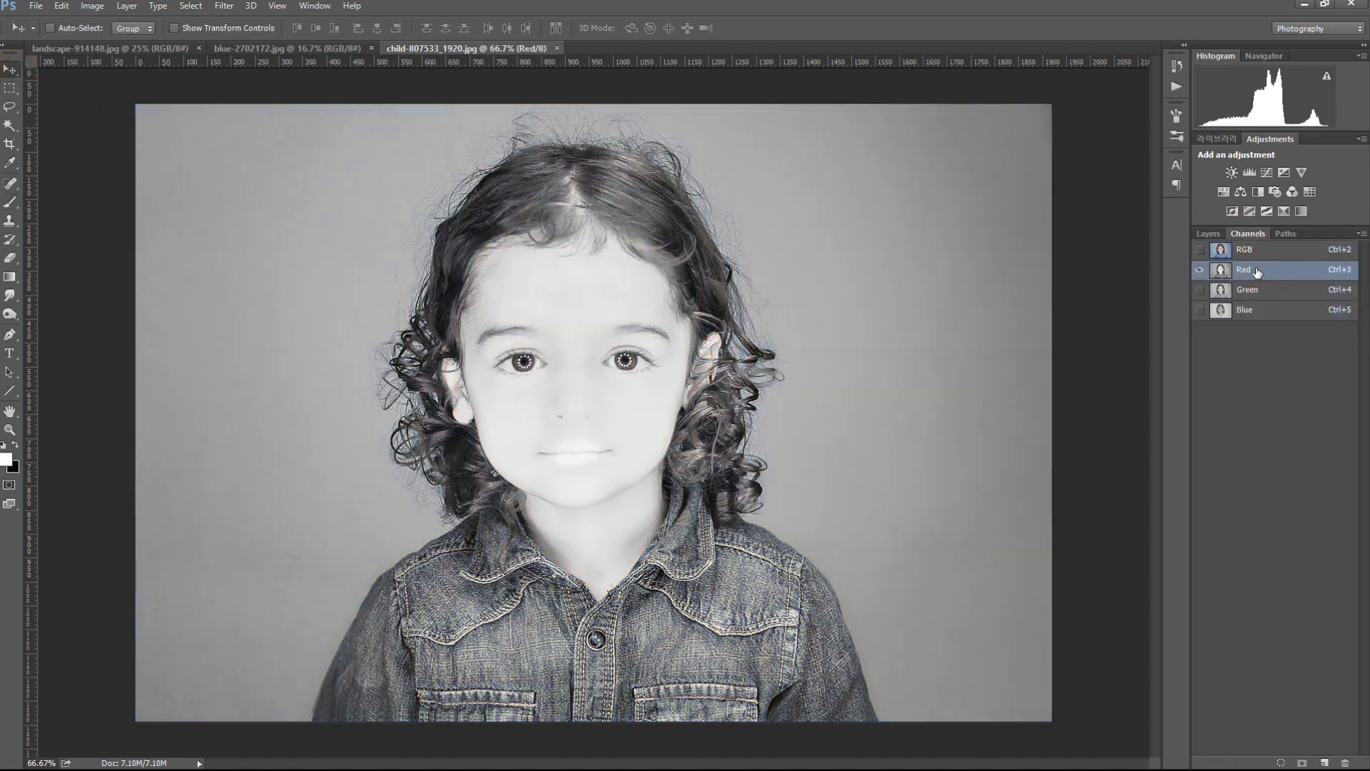
{"action": "left_click", "coordinate": [1258, 296]}
{"action": "left_click", "coordinate": [1257, 311]}
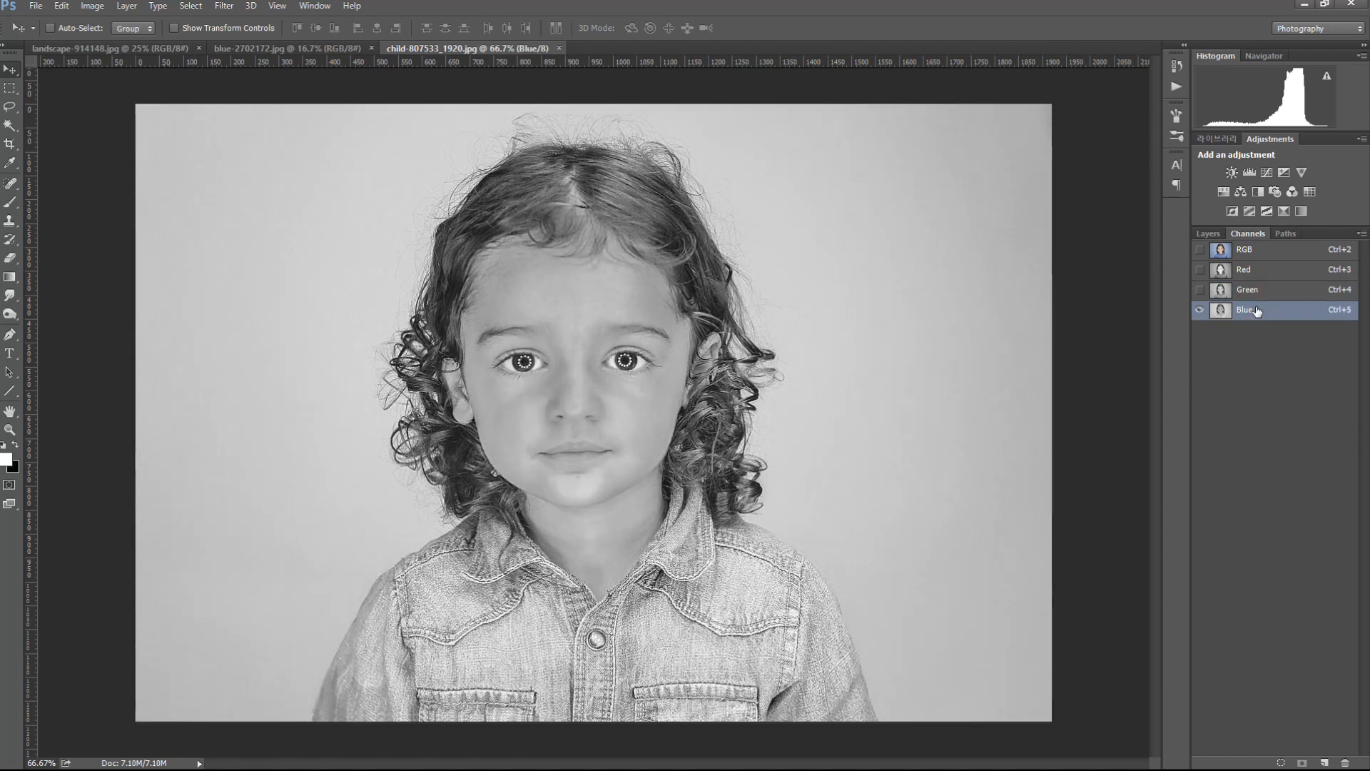
{"action": "left_click", "coordinate": [1247, 272]}
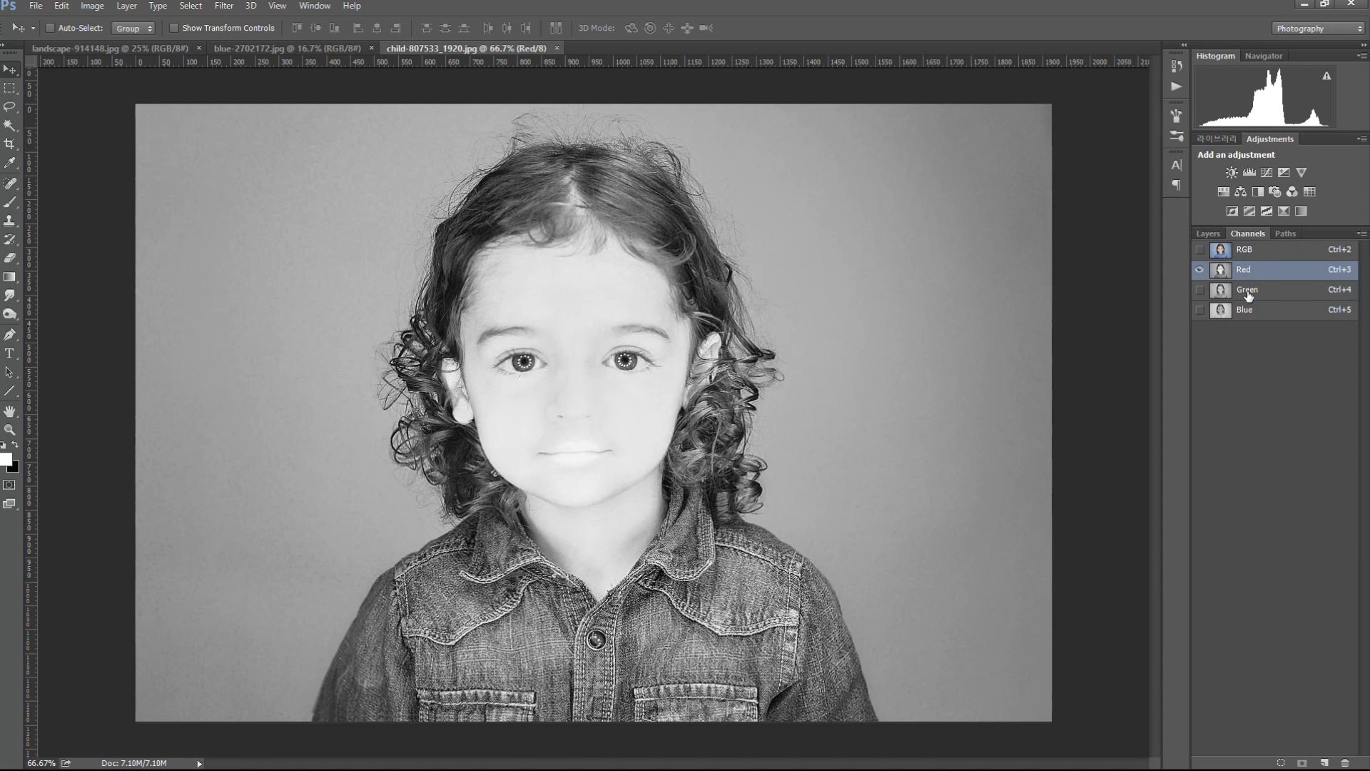
{"action": "left_click", "coordinate": [1247, 294]}
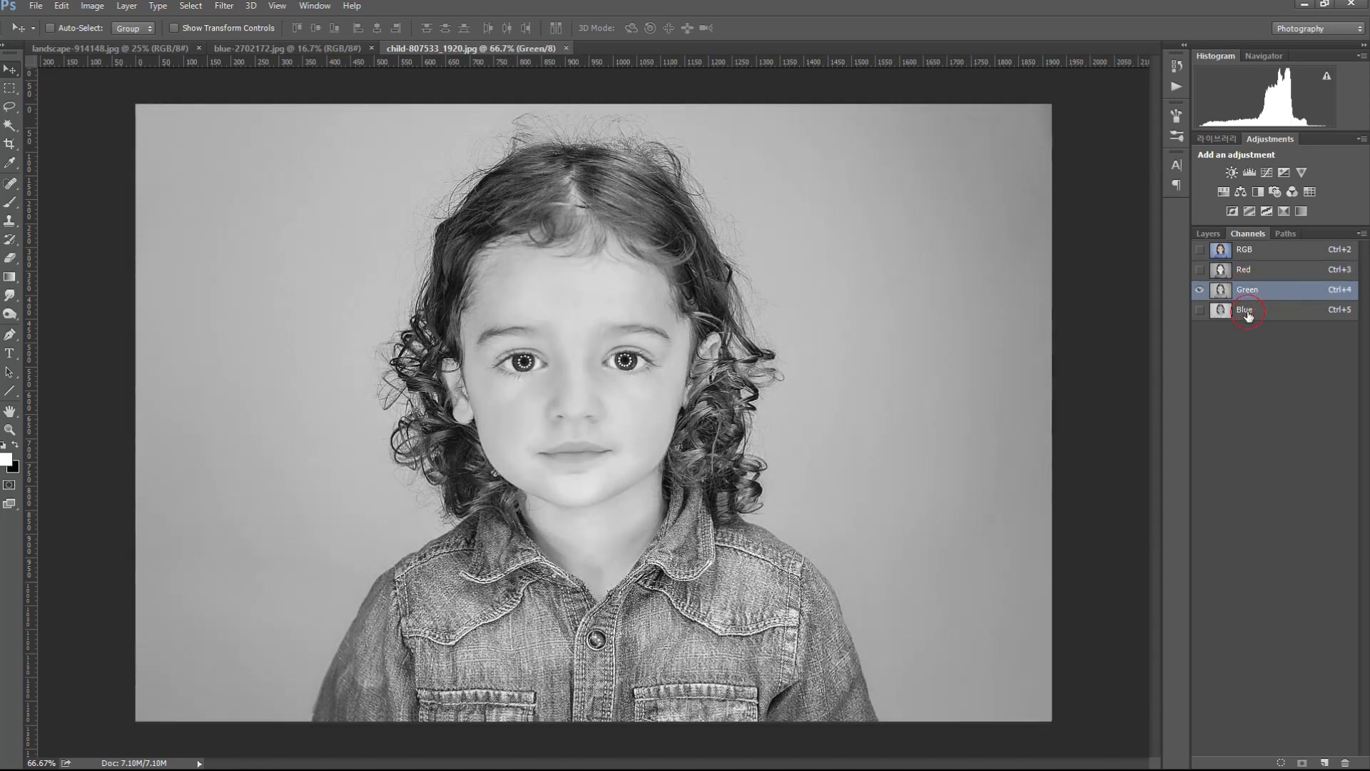
{"action": "left_click", "coordinate": [1248, 314]}
{"action": "left_click", "coordinate": [1248, 273]}
- Start Calculations from the Green channel and set the Source 1 channel to Red
{"action": "left_click", "coordinate": [1250, 291]}
{"action": "left_click", "coordinate": [92, 5]}
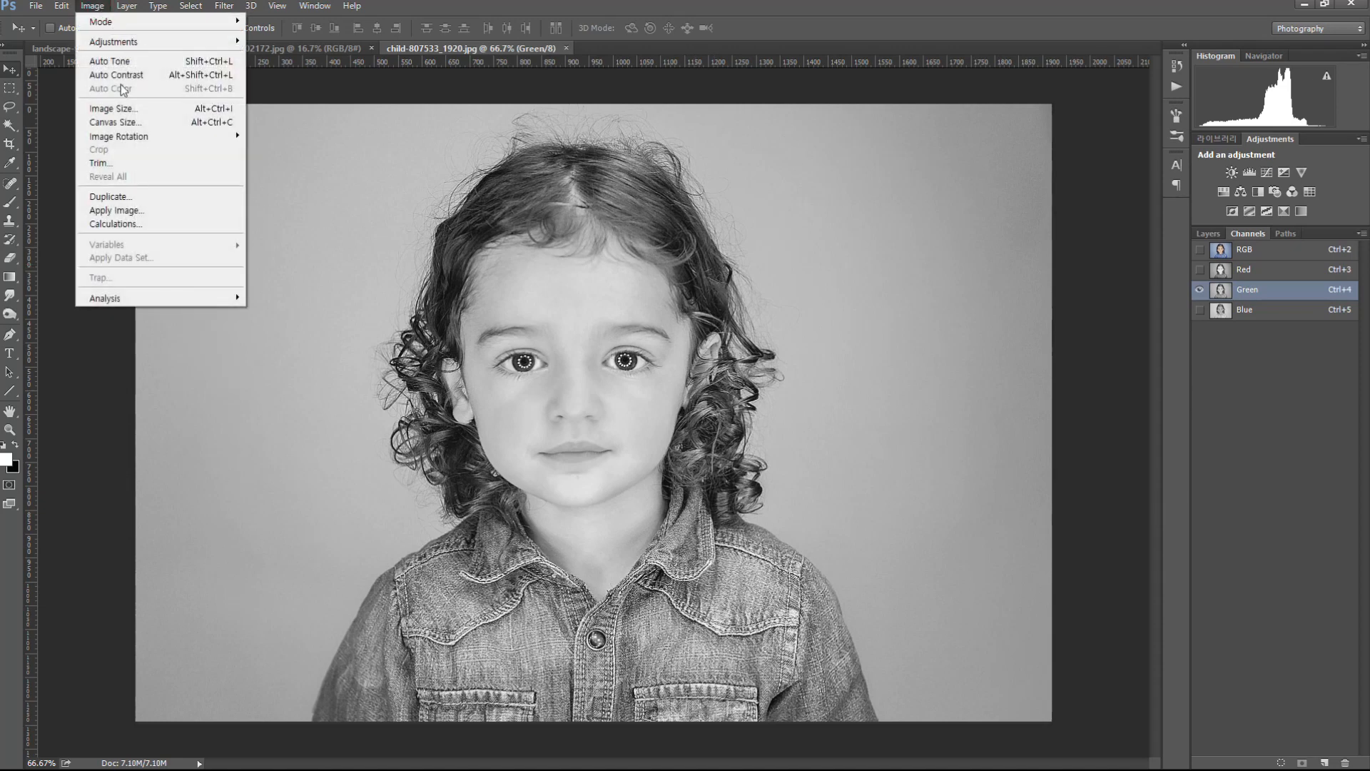
{"action": "left_click", "coordinate": [118, 224]}
{"action": "left_click_drag", "start_coordinate": [1054, 208], "coordinate": [970, 198]}
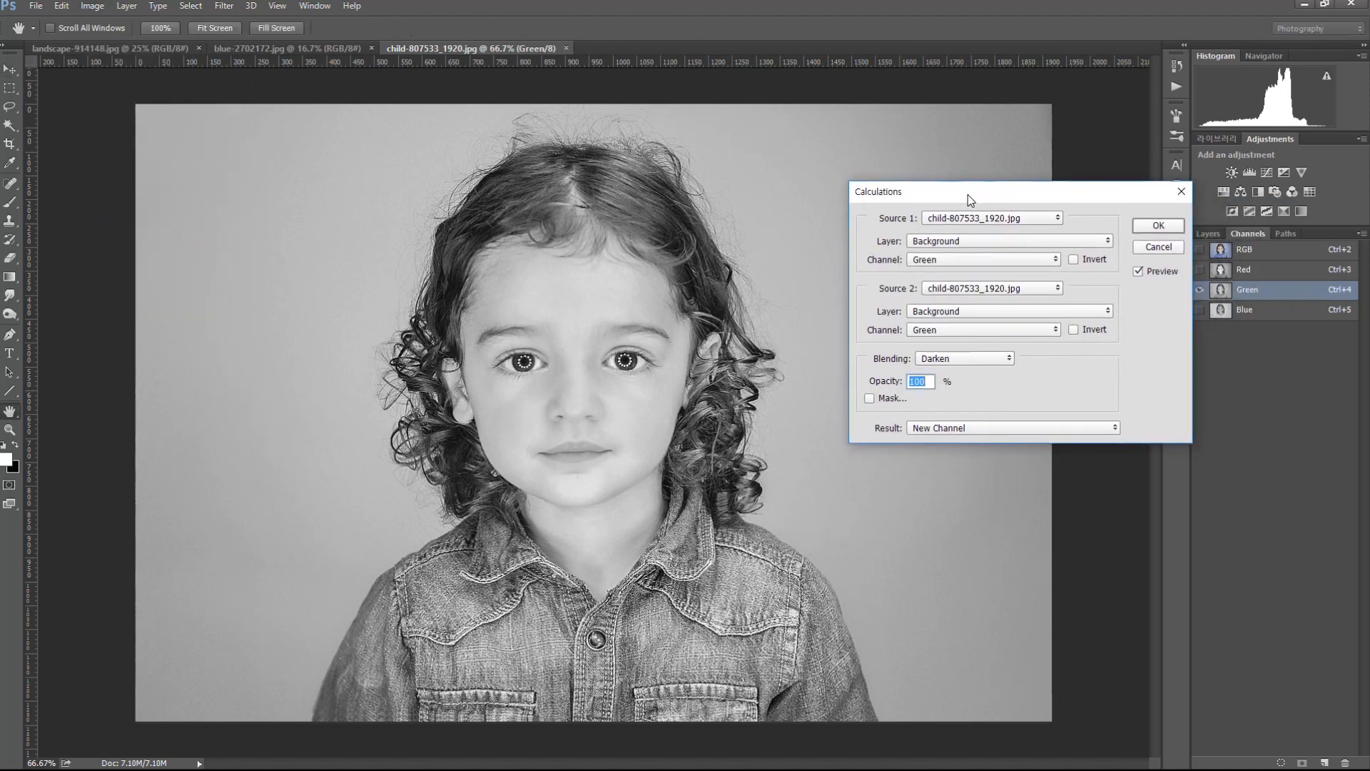
{"action": "left_click", "coordinate": [922, 261]}
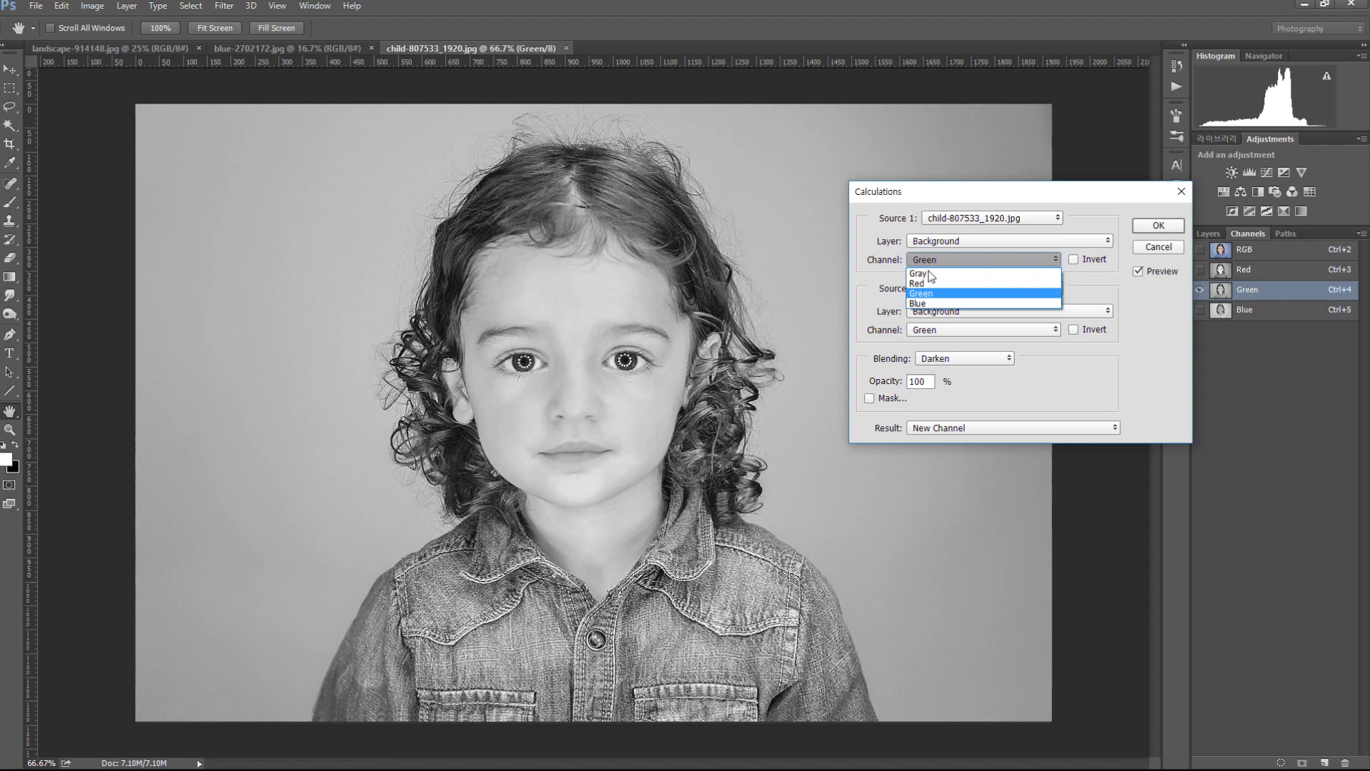
{"action": "left_click", "coordinate": [926, 283]}
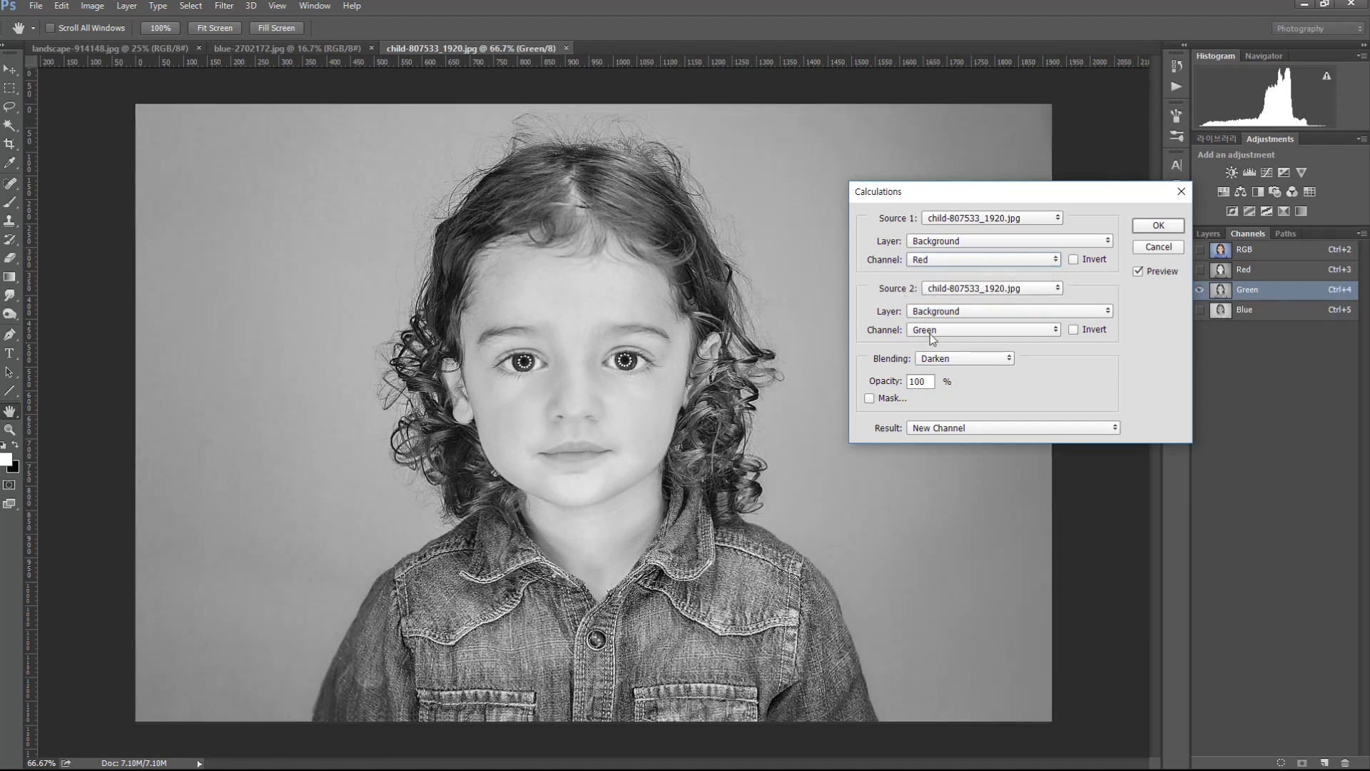
- Try Darken and Multiply as the calculation's blending mode and inspect the hair edges up close
{"action": "left_click", "coordinate": [953, 364]}
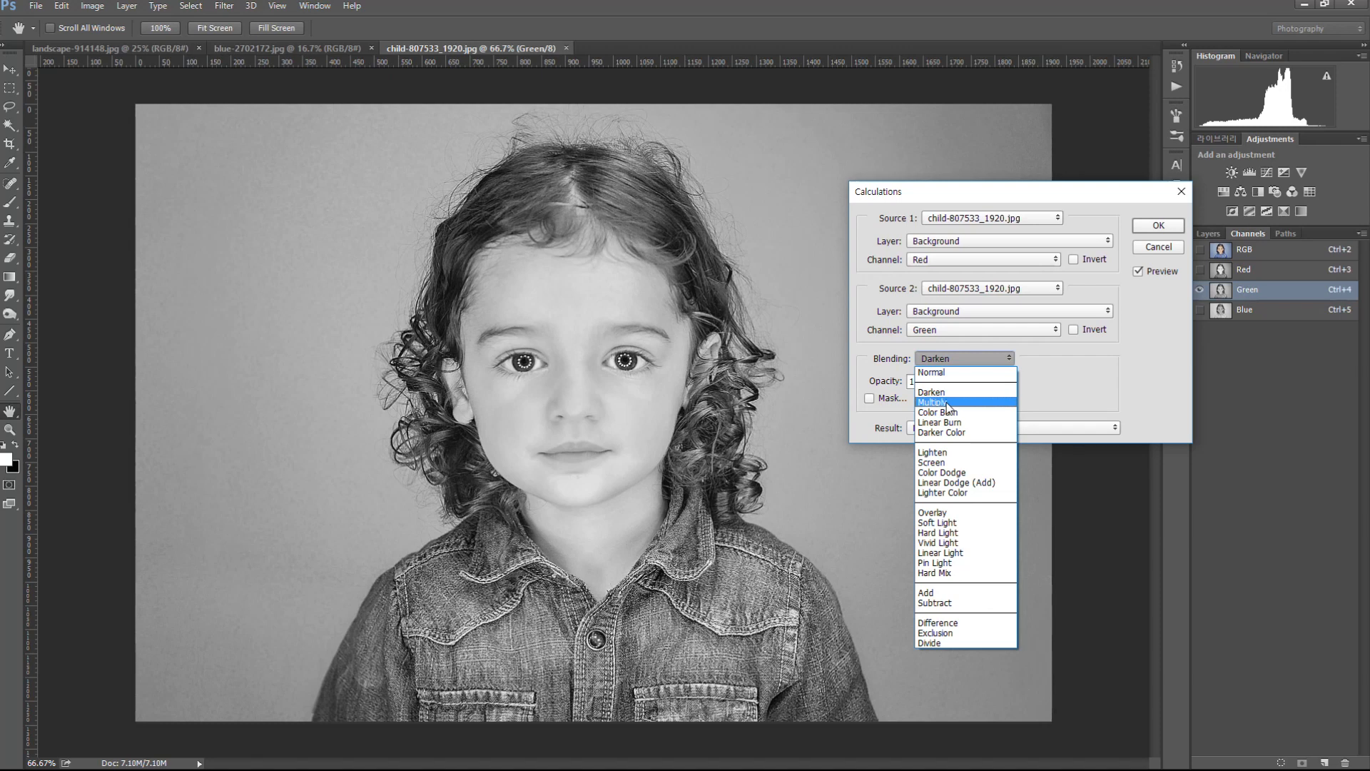
{"action": "left_click", "coordinate": [947, 393]}
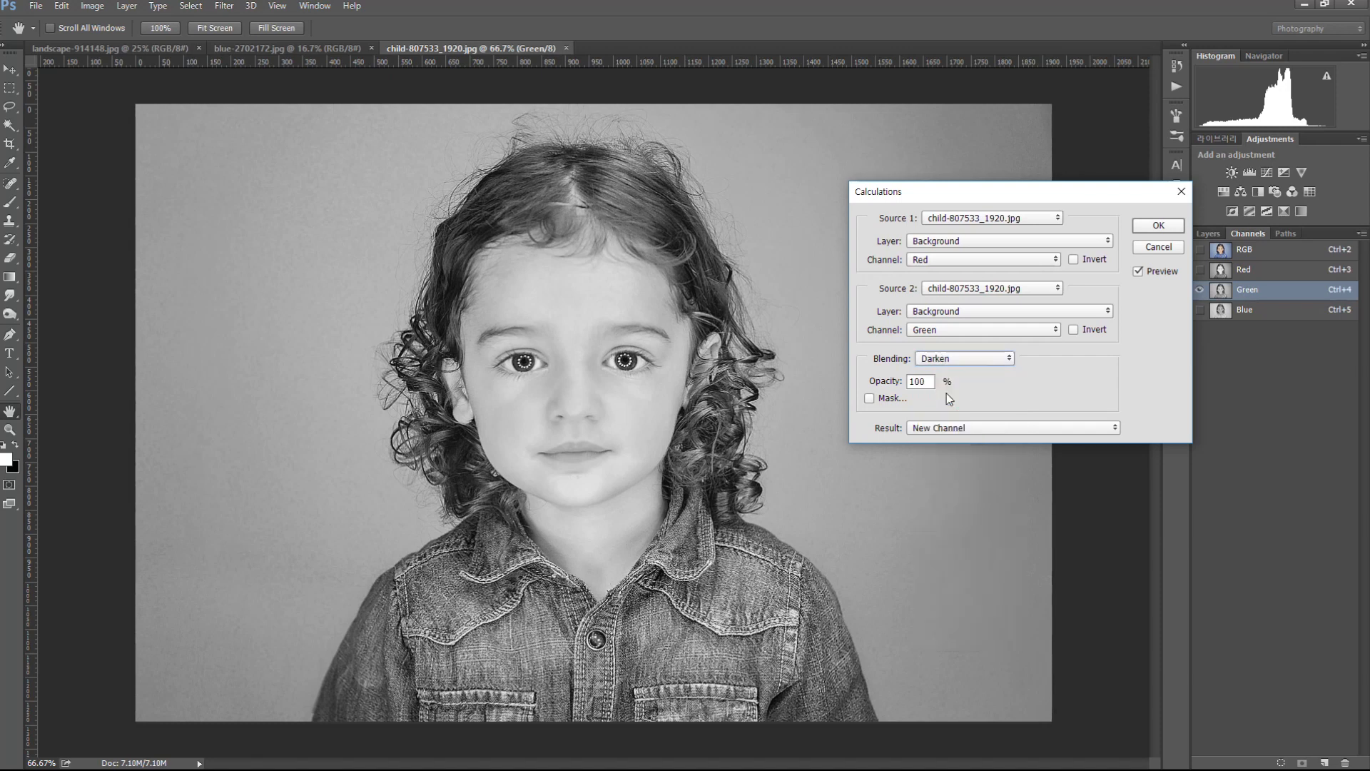
{"action": "left_click", "coordinate": [948, 357]}
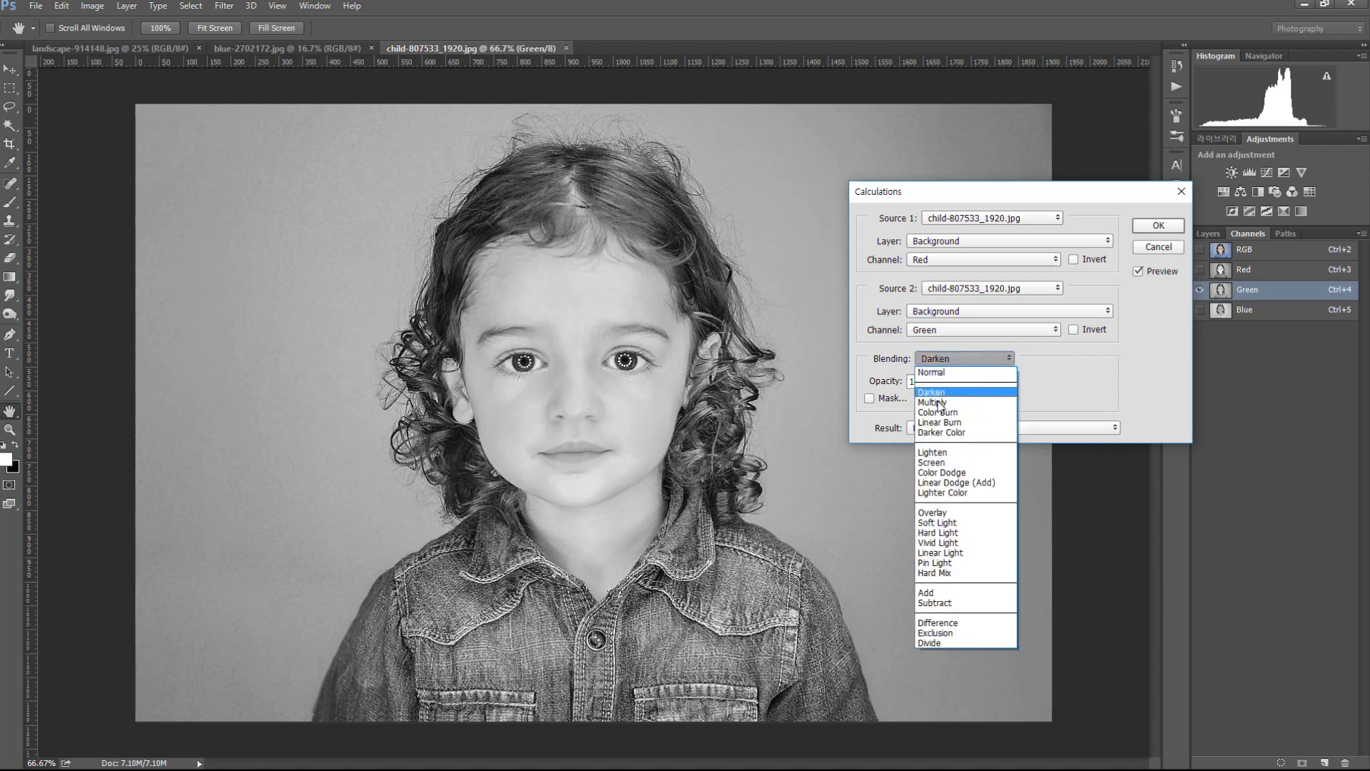
{"action": "left_click", "coordinate": [937, 403]}
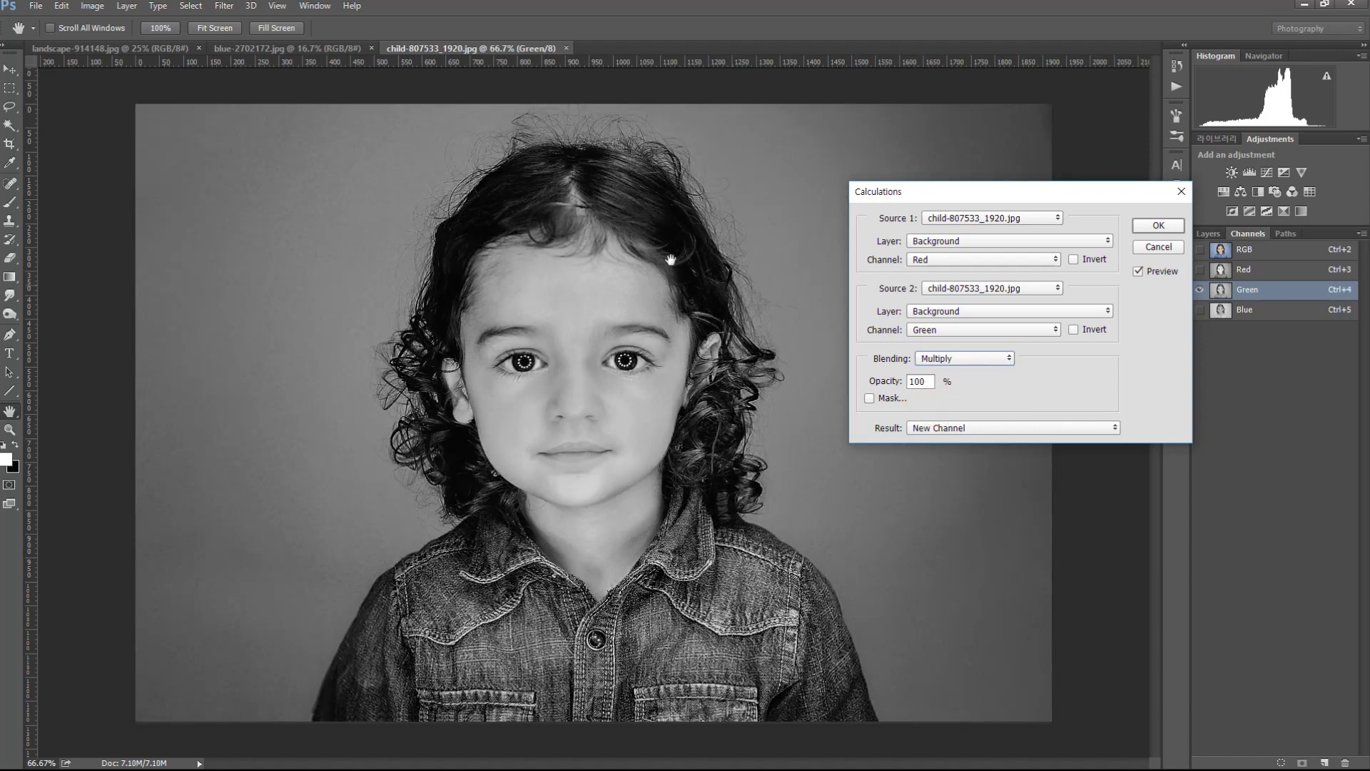
{"action": "left_click_drag", "start_coordinate": [630, 149], "coordinate": [620, 306]}
{"action": "left_click_drag", "start_coordinate": [622, 361], "coordinate": [684, 277]}
{"action": "left_click_drag", "start_coordinate": [683, 277], "coordinate": [631, 281]}
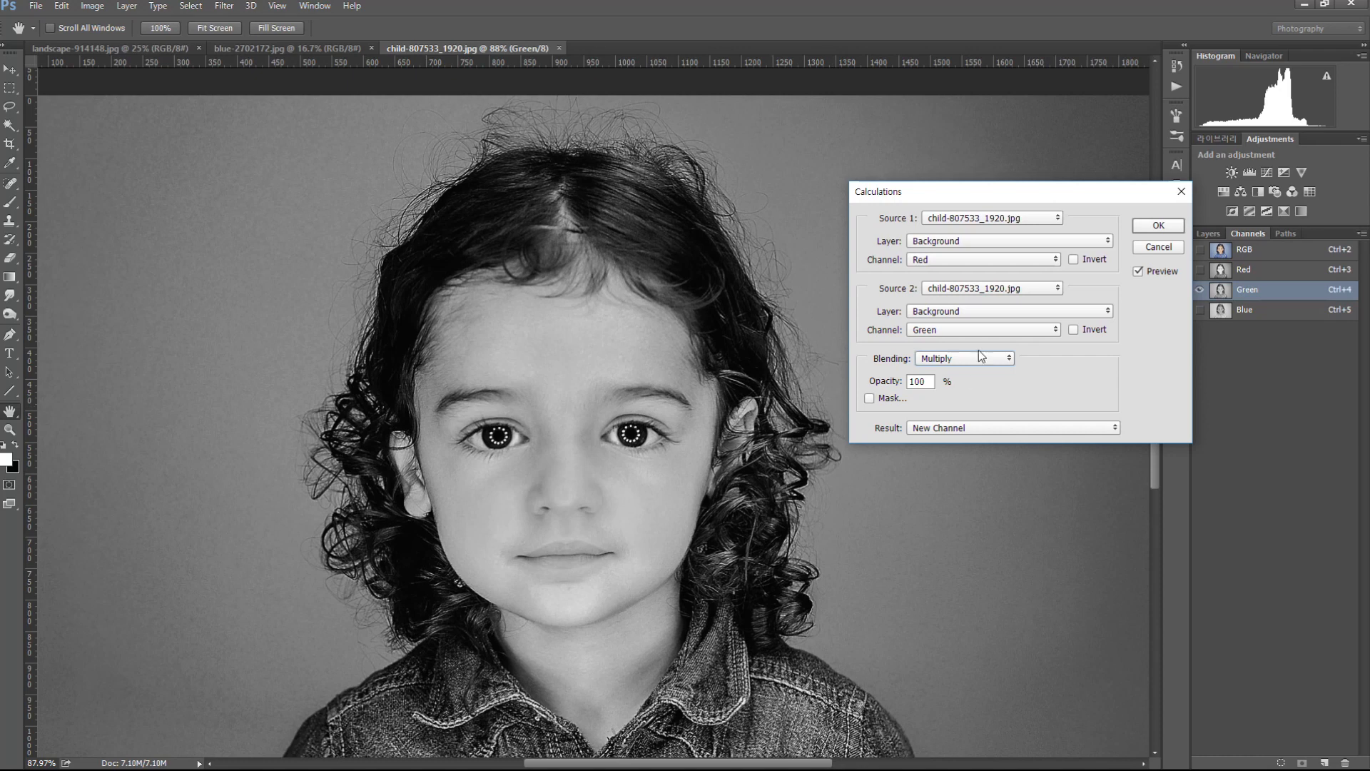
- Try Color Burn blending and preview it with the Source 2 channel inverted and not inverted
{"action": "left_click", "coordinate": [958, 363]}
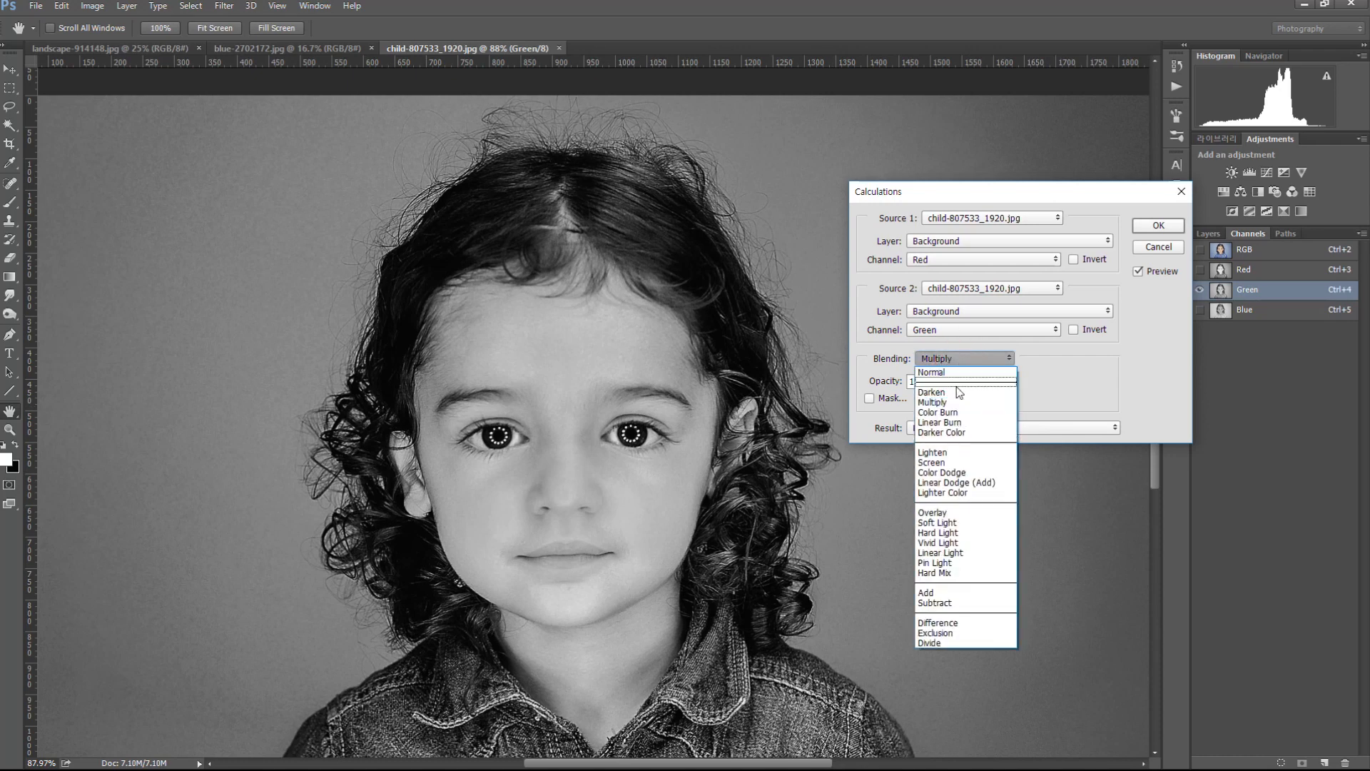
{"action": "left_click", "coordinate": [950, 412]}
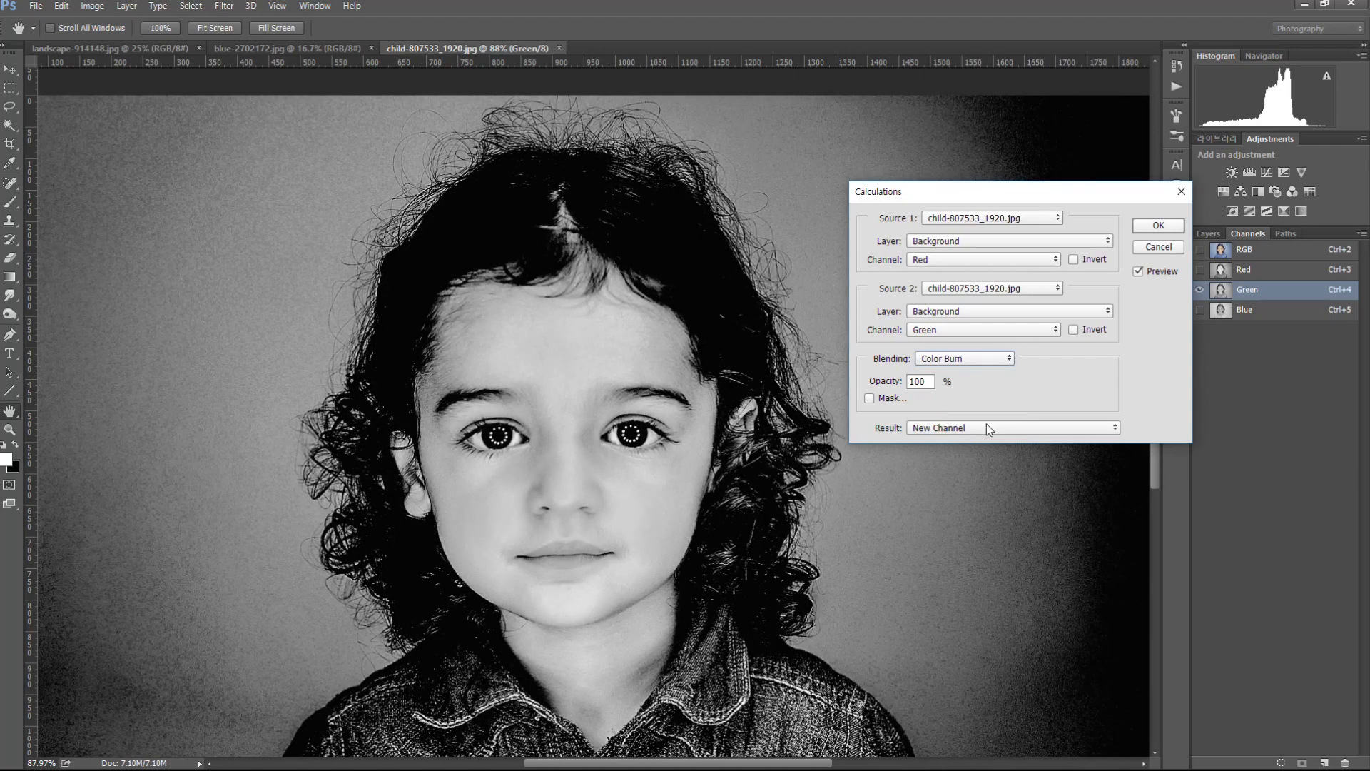
{"action": "left_click", "coordinate": [1073, 329]}
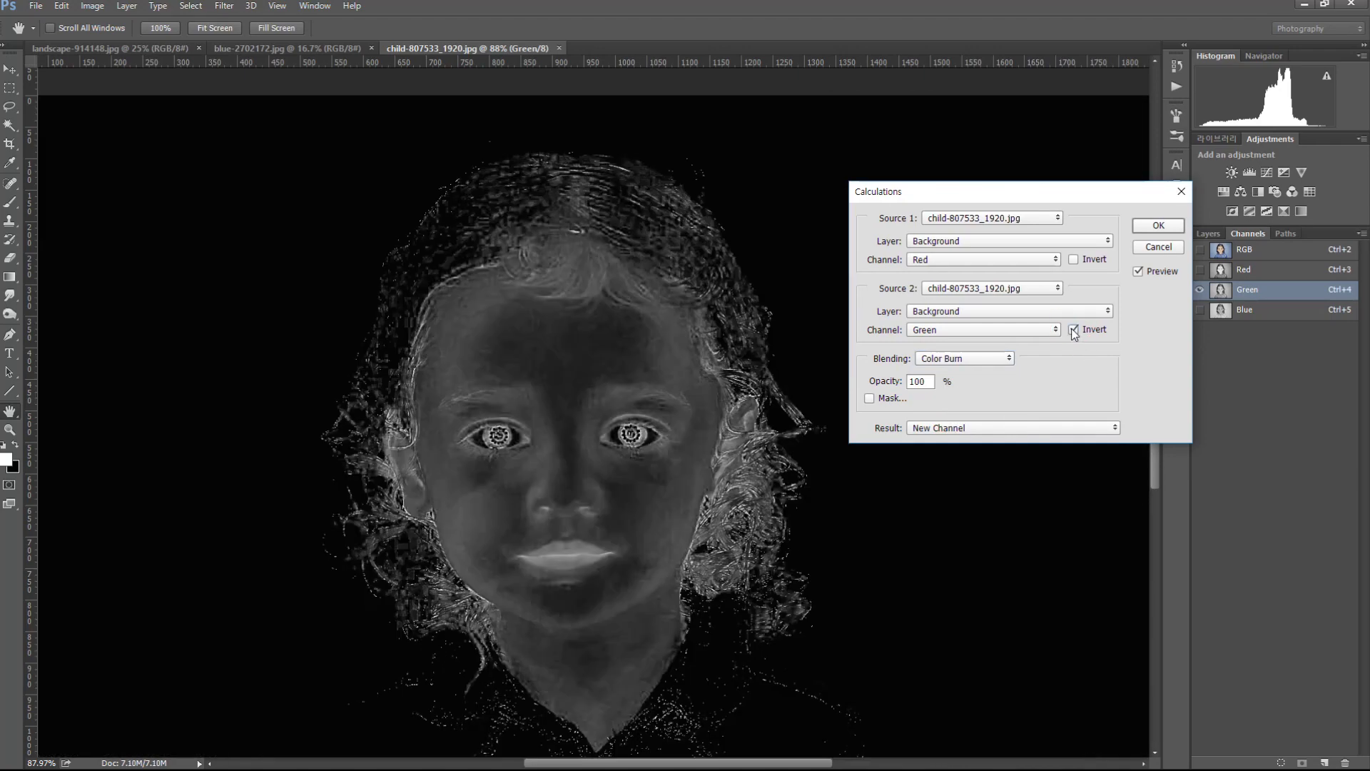
{"action": "left_click", "coordinate": [1073, 330]}
{"action": "left_click", "coordinate": [1073, 330]}
{"action": "left_click", "coordinate": [1073, 329]}
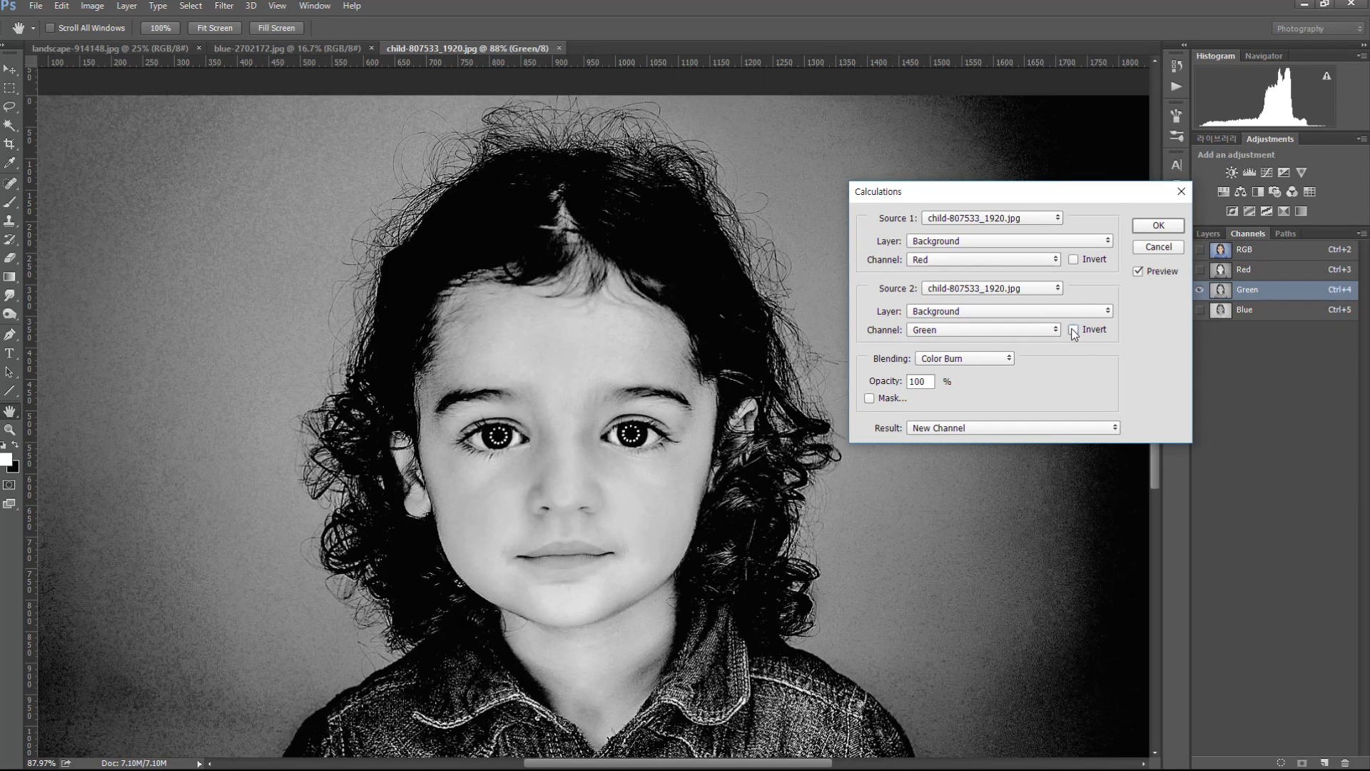
- Try Linear Burn and Lighten as the calculation's blending mode
{"action": "left_click", "coordinate": [968, 360]}
{"action": "left_click", "coordinate": [946, 423]}
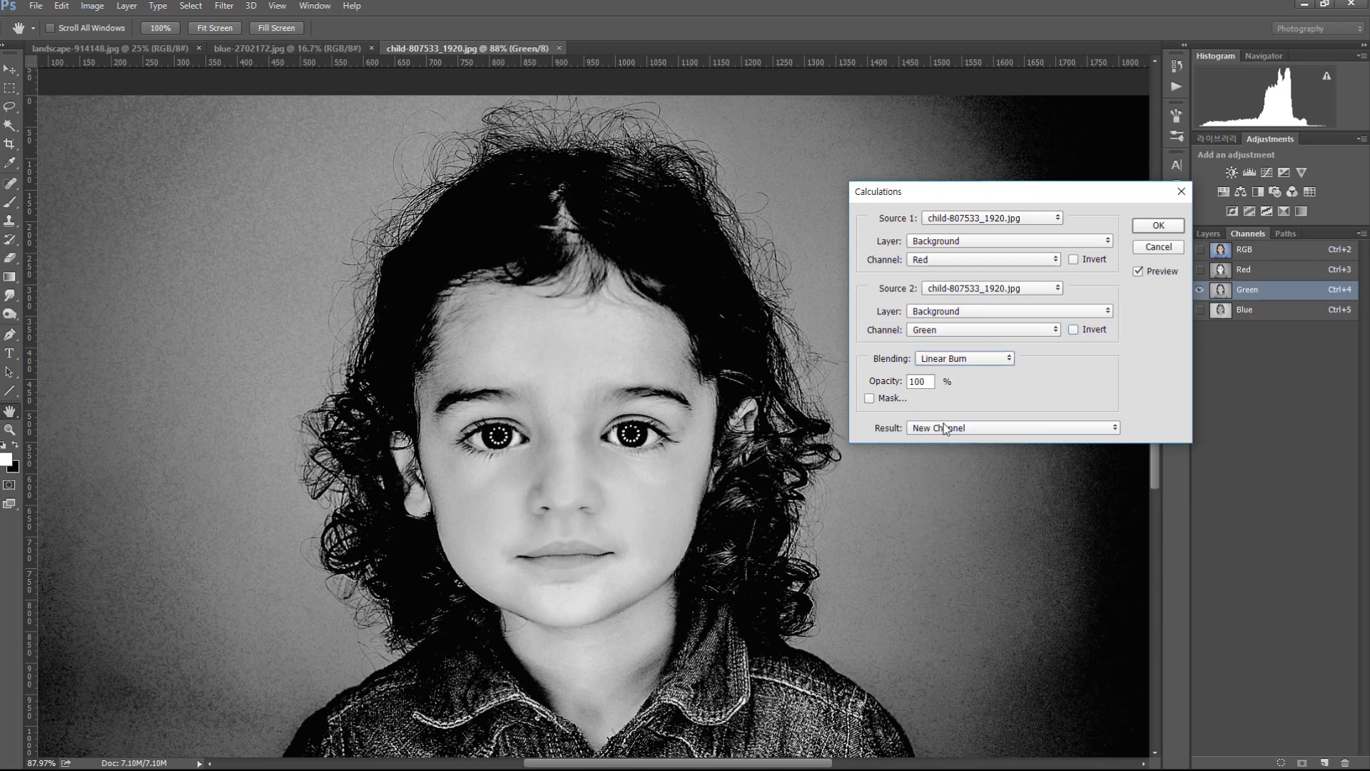
{"action": "left_click", "coordinate": [952, 360]}
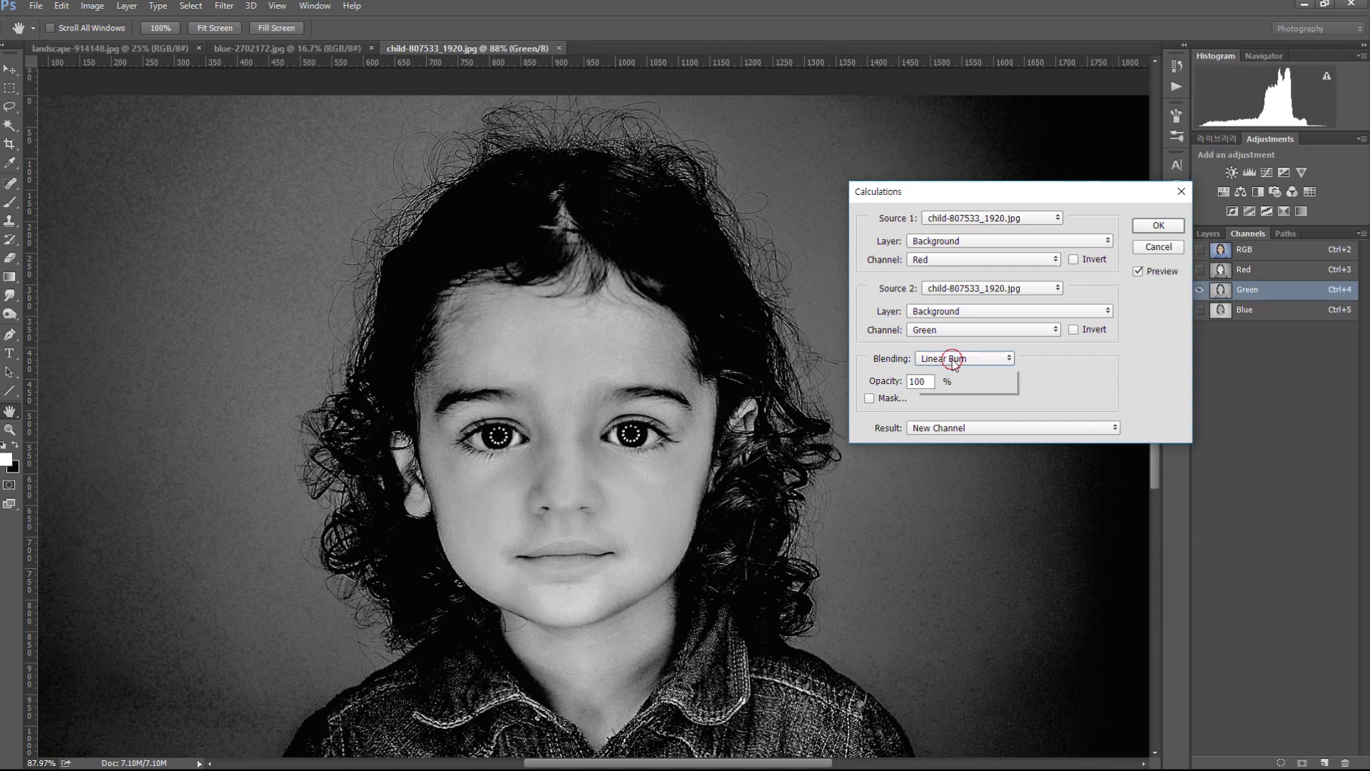
{"action": "left_click", "coordinate": [954, 423]}
{"action": "key", "text": "Down"}
{"action": "key", "text": "Down"}
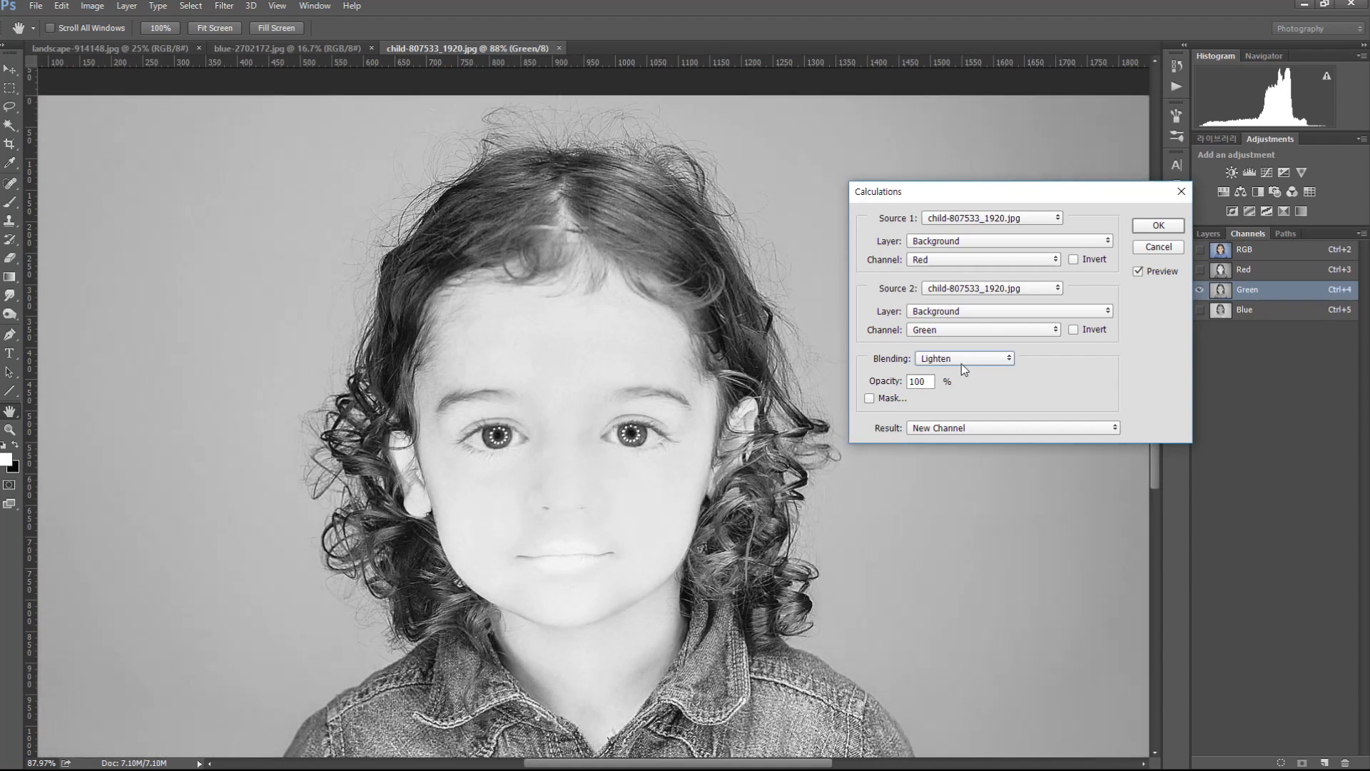
- Preview the lightening blending modes up to Lighter Color, and Overlay, in the calculation
{"action": "key", "text": "Down"}
{"action": "key", "text": "Down"}
{"action": "key", "text": "Down"}
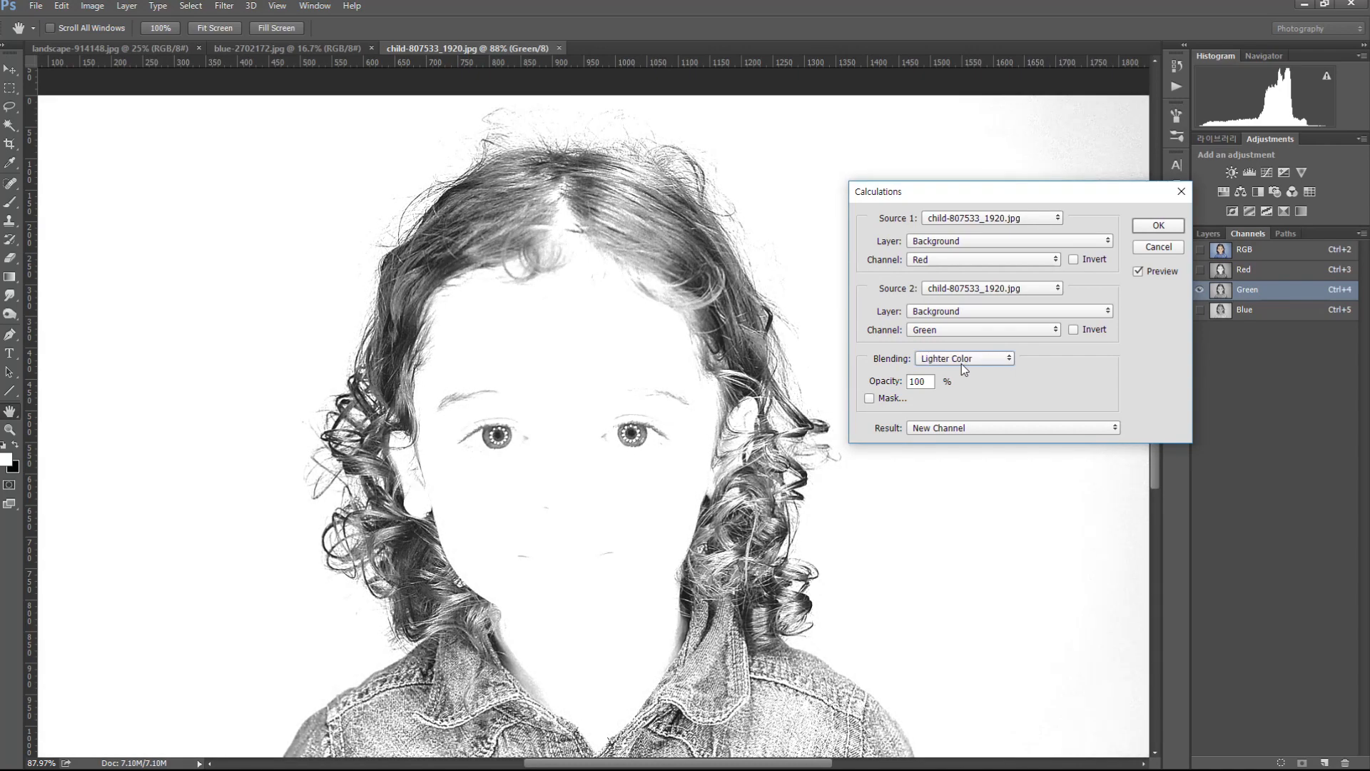
{"action": "key", "text": "Down"}
{"action": "key", "text": "Down"}
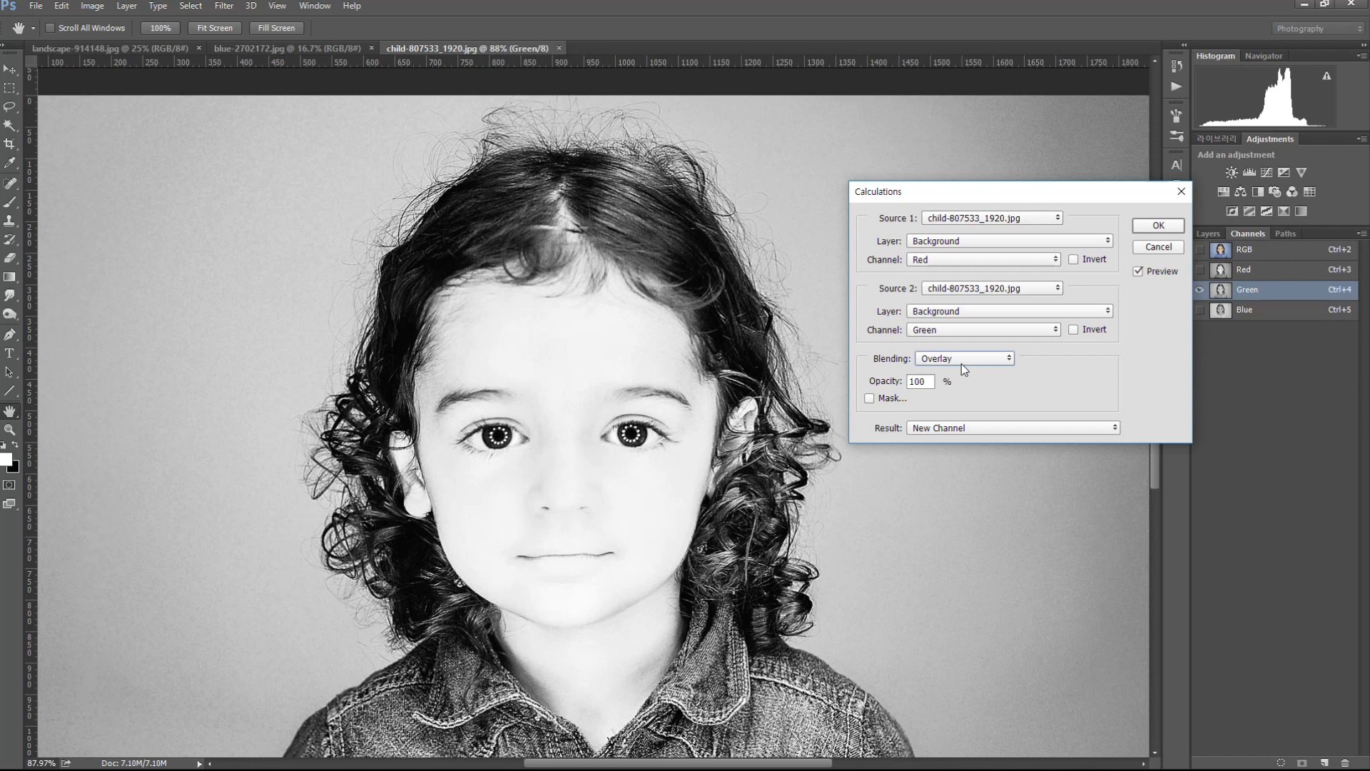
- Preview the remaining contrast blending modes through Hard Mix, and Add, in the calculation
{"action": "key", "text": "Down"}
{"action": "key", "text": "Down"}
{"action": "key", "text": "Down"}
{"action": "key", "text": "Down"}
{"action": "key", "text": "Down"}
{"action": "key", "text": "Down"}
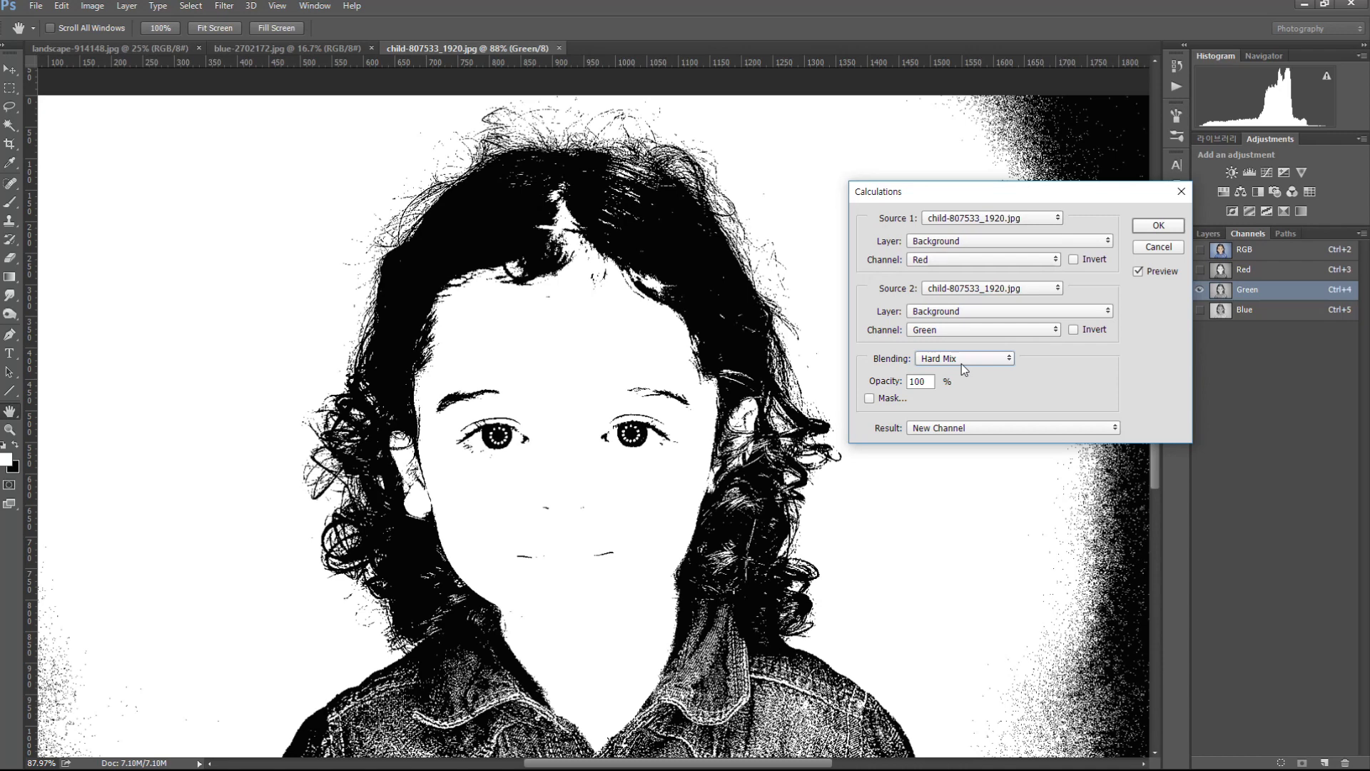
{"action": "key", "text": "Down"}
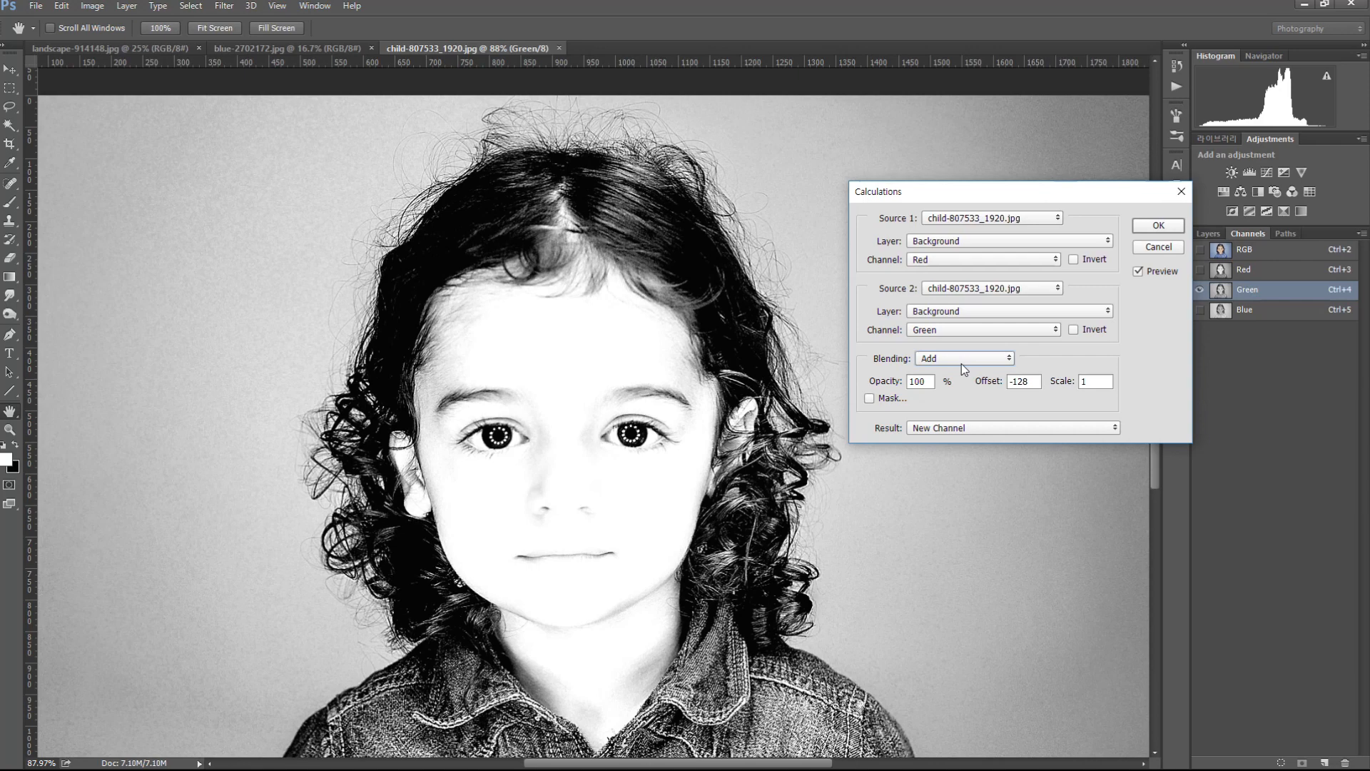
- Invert the Source 2 Green channel and set the calculation's blending mode to Subtract
{"action": "left_click", "coordinate": [1072, 332]}
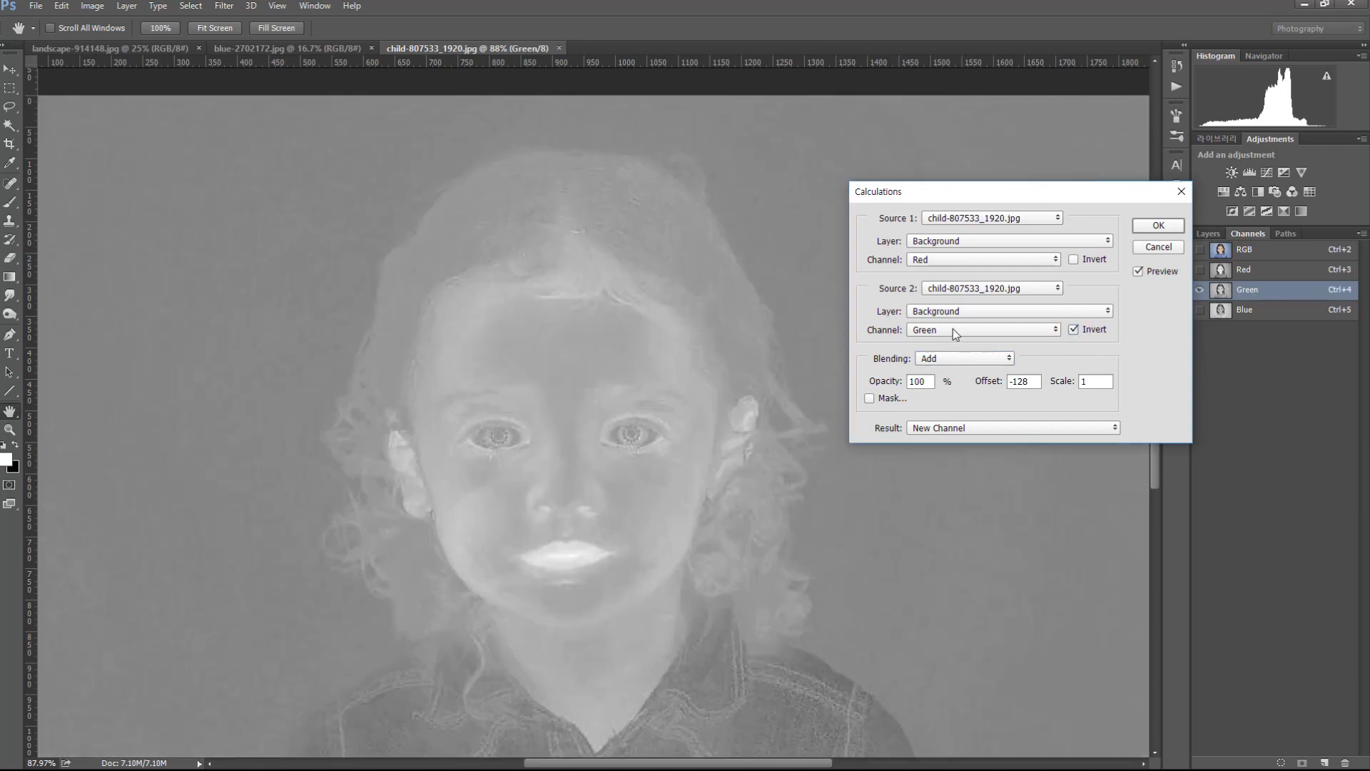
{"action": "left_click", "coordinate": [947, 358]}
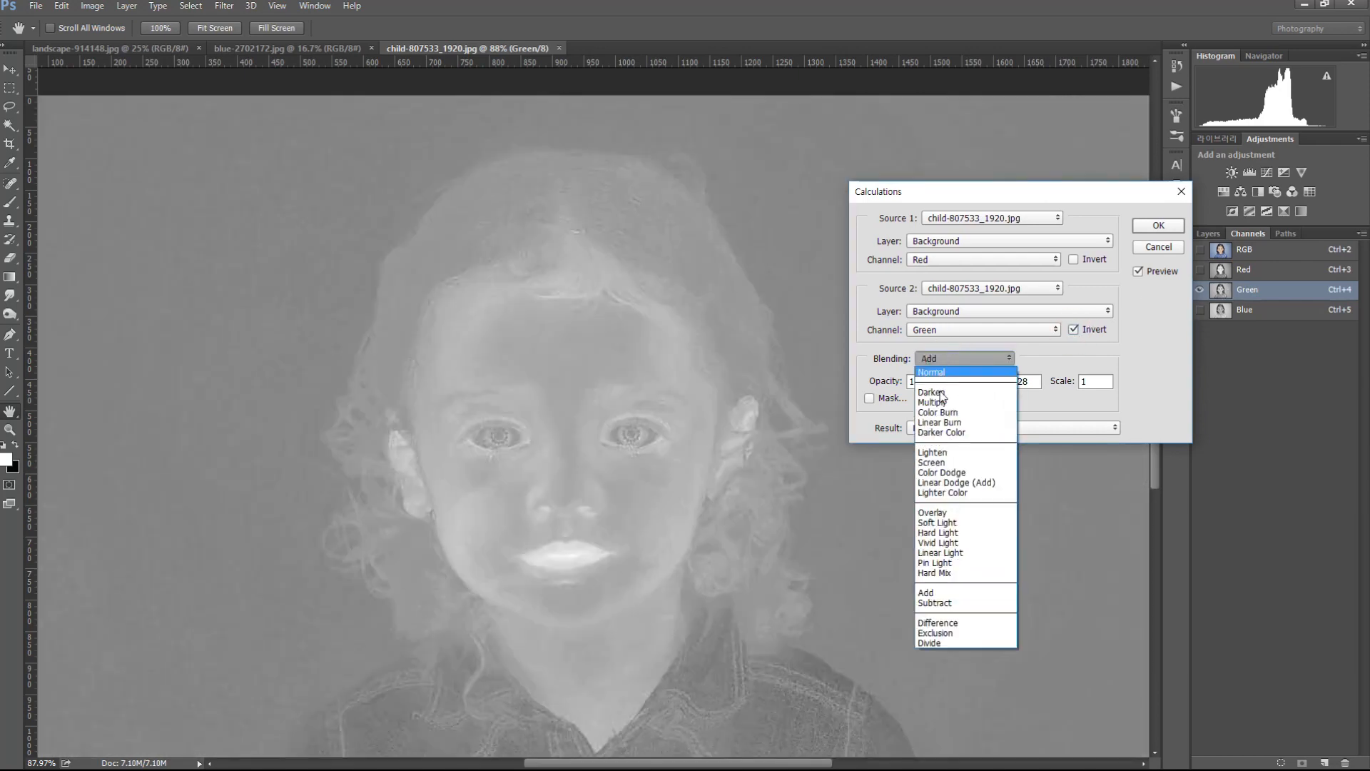
{"action": "left_click", "coordinate": [946, 603]}
{"action": "left_click_drag", "start_coordinate": [740, 537], "coordinate": [665, 449]}
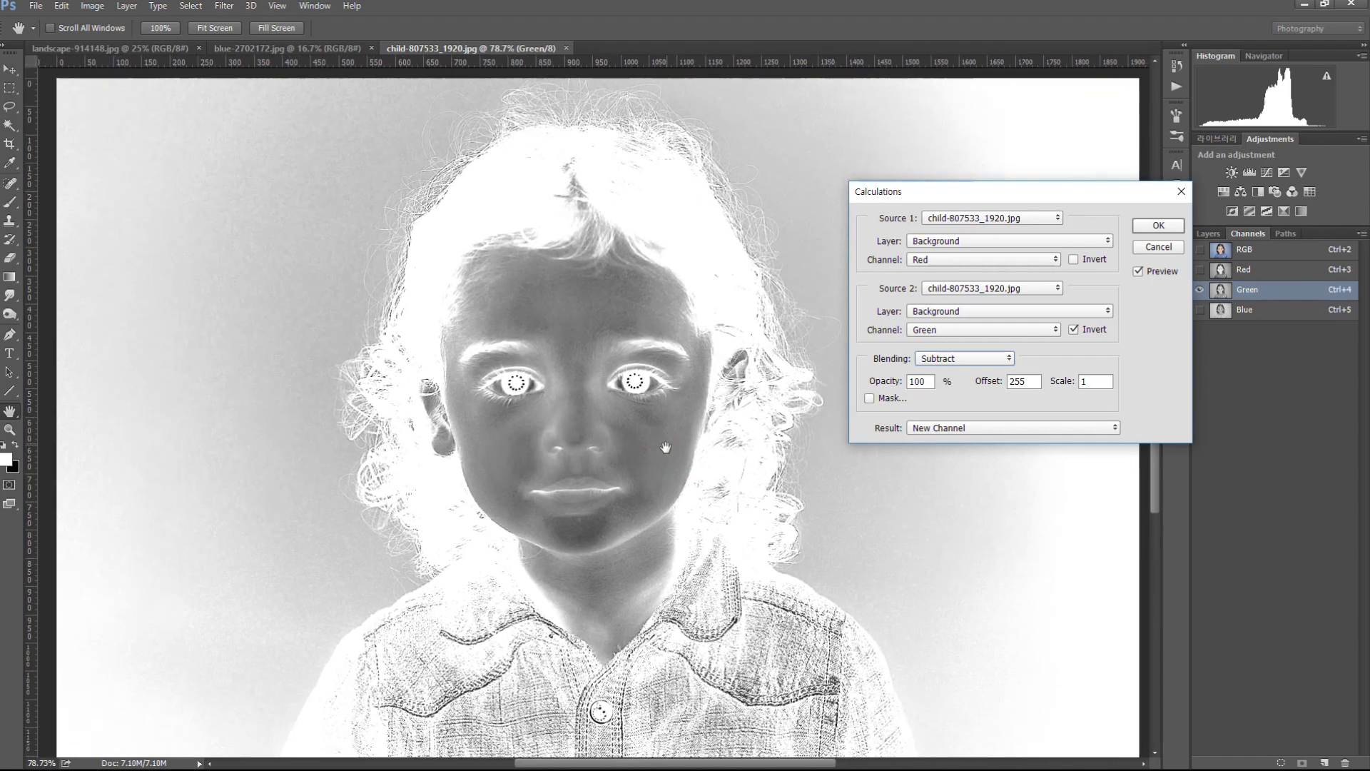
- Try Subtract offsets of 0, 255 and 100 to compare the separation of hair and background
{"action": "left_click", "coordinate": [985, 386]}
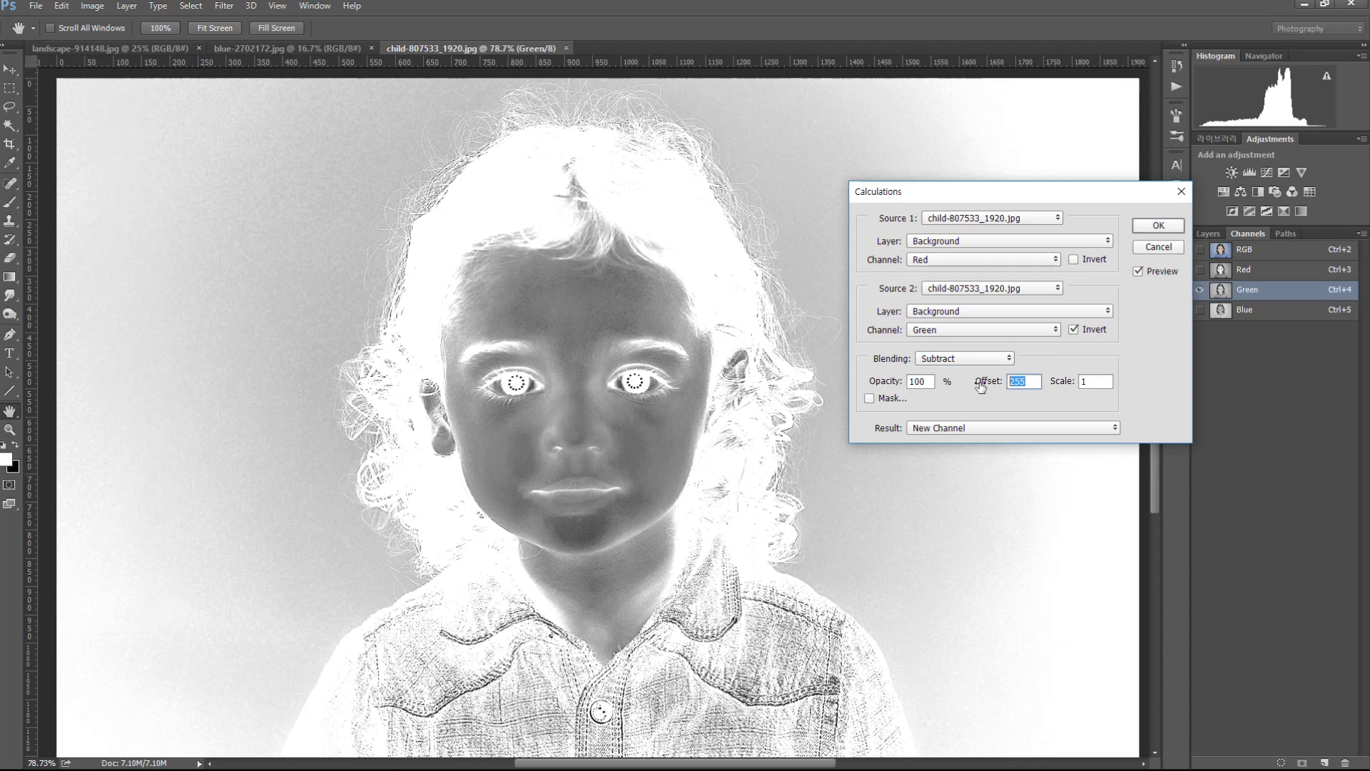
{"action": "type", "text": "0"}
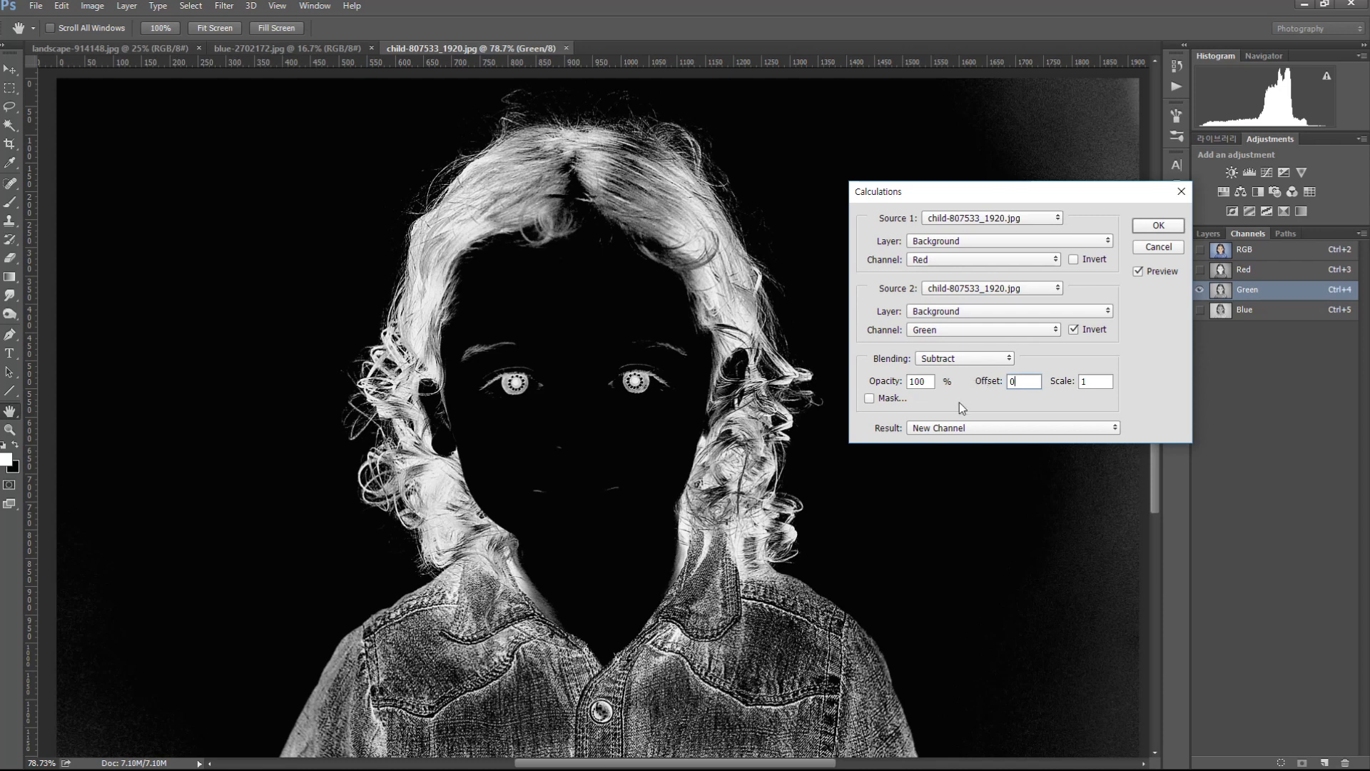
{"action": "double_click", "coordinate": [1016, 382]}
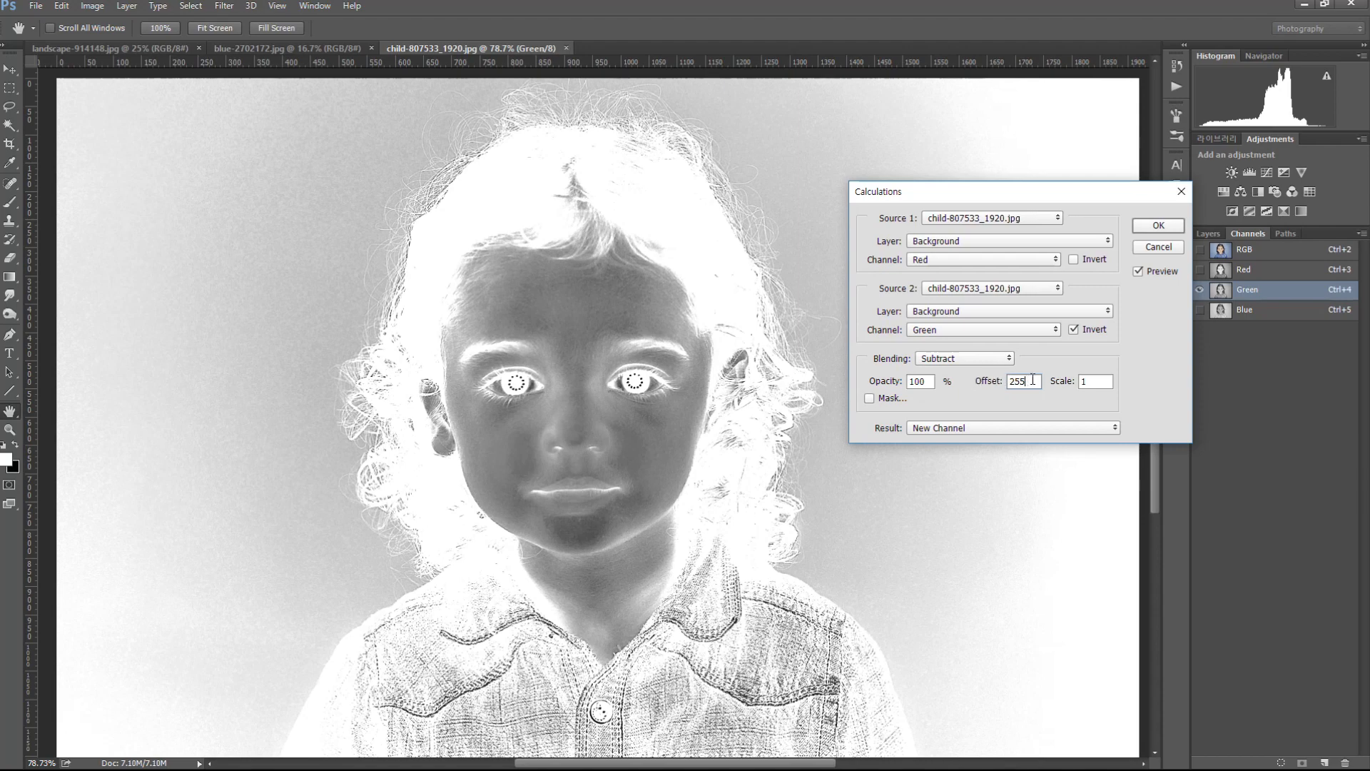
{"action": "left_click_drag", "start_coordinate": [1035, 382], "coordinate": [985, 380]}
{"action": "type", "text": "100"}
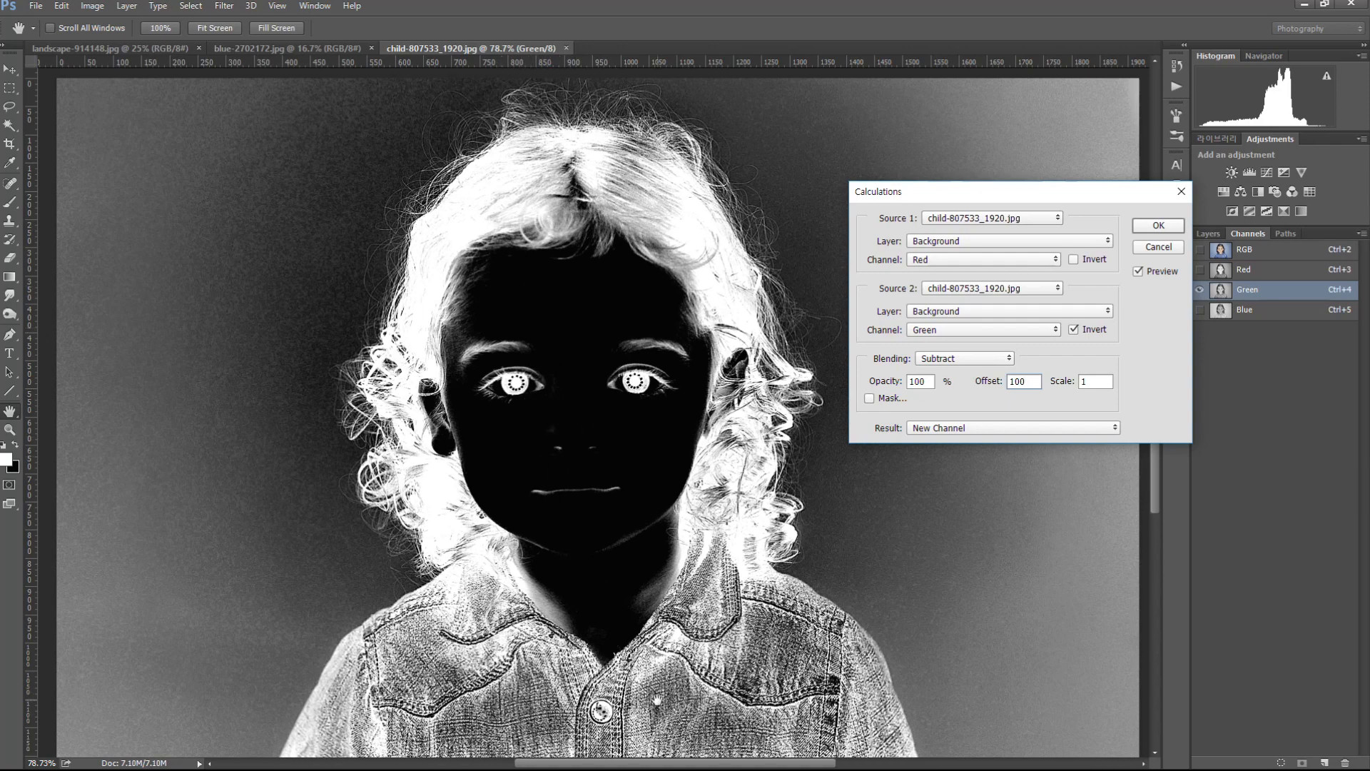
- Try an offset of 88 and inspect the fine hair edges up close
{"action": "left_click_drag", "start_coordinate": [517, 196], "coordinate": [543, 229]}
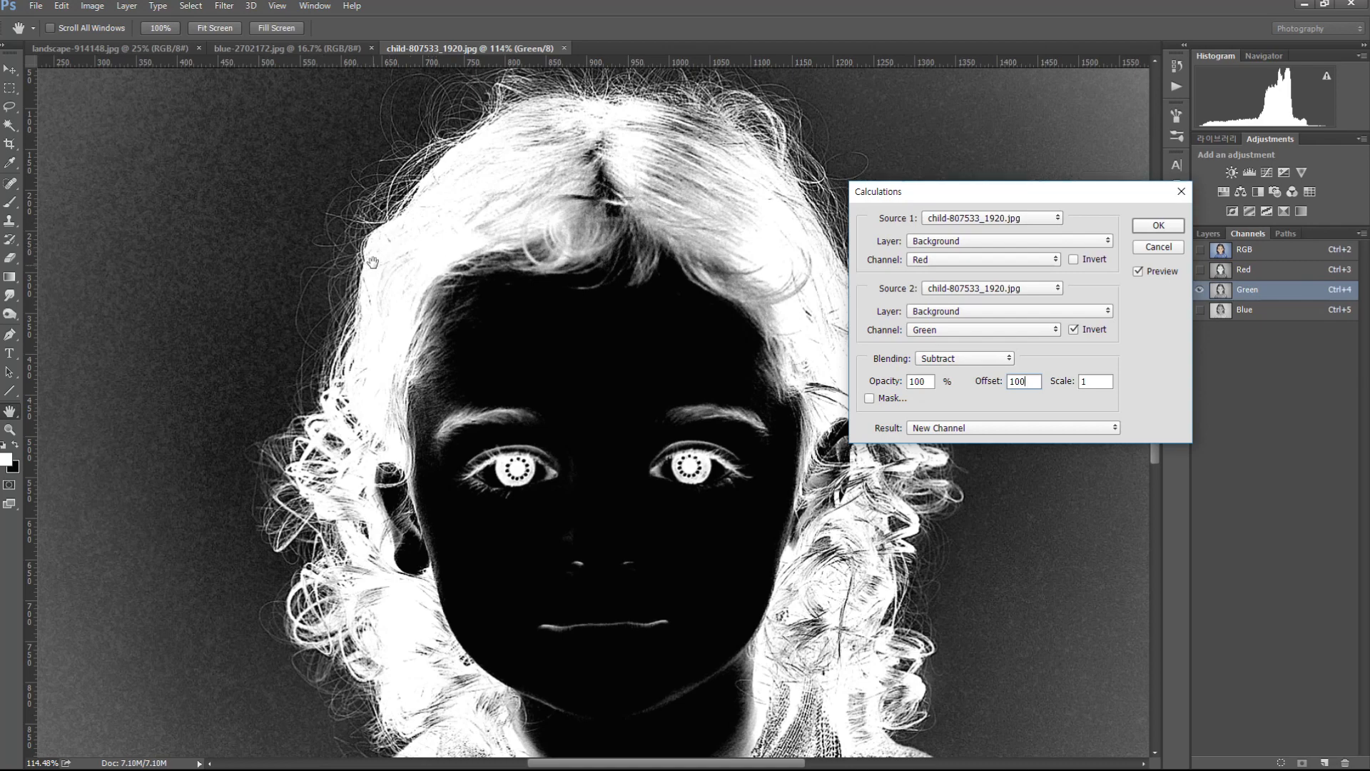
{"action": "left_click_drag", "start_coordinate": [1031, 381], "coordinate": [952, 381]}
{"action": "type", "text": "88"}
{"action": "mouse_move", "coordinate": [710, 469]}
{"action": "left_mouse_down"}
{"action": "mouse_move", "coordinate": [666, 441]}
{"action": "mouse_move", "coordinate": [698, 450]}
{"action": "left_mouse_up"}
{"action": "left_click_drag", "start_coordinate": [404, 363], "coordinate": [429, 358]}
{"action": "left_click_drag", "start_coordinate": [536, 241], "coordinate": [458, 292]}
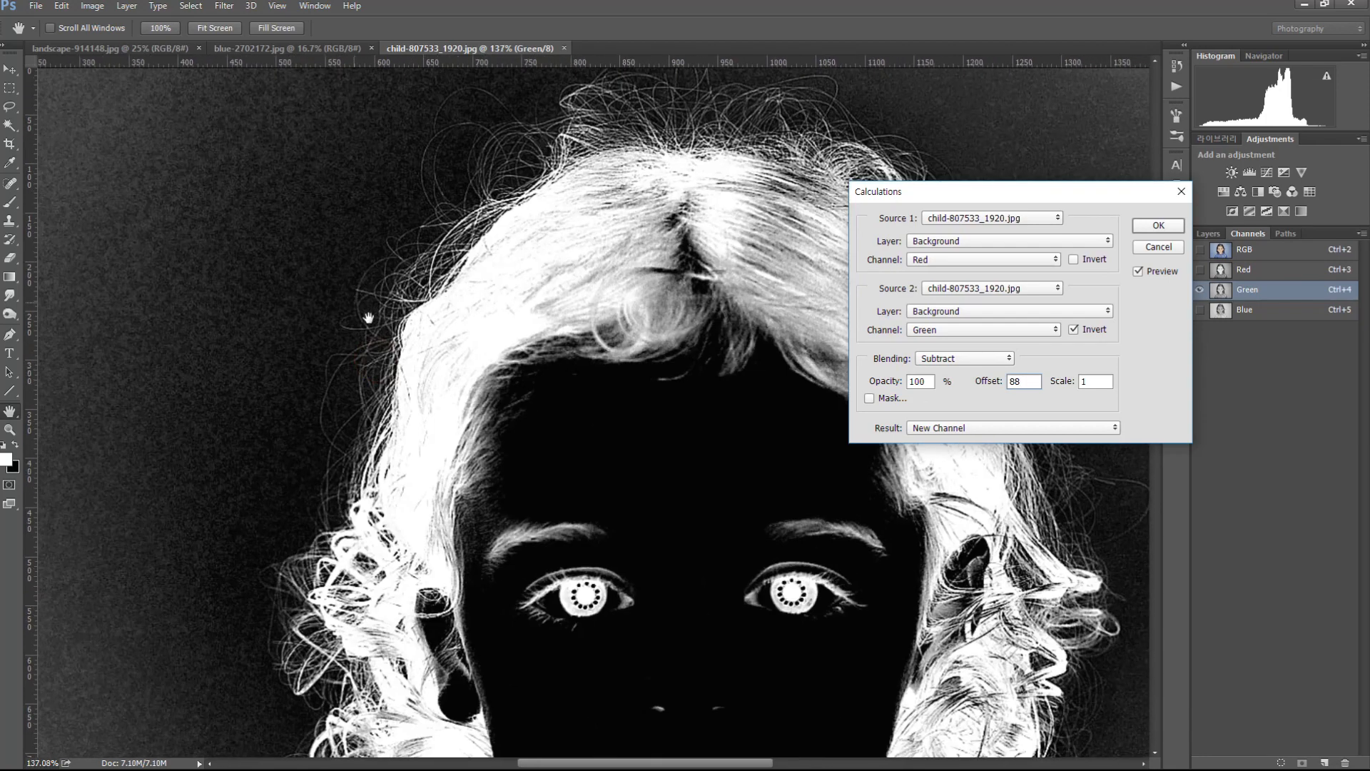
- Try offsets of 77 and 99 for the Subtract calculation and compare the whole portrait
{"action": "double_click", "coordinate": [1032, 379]}
{"action": "type", "text": "77"}
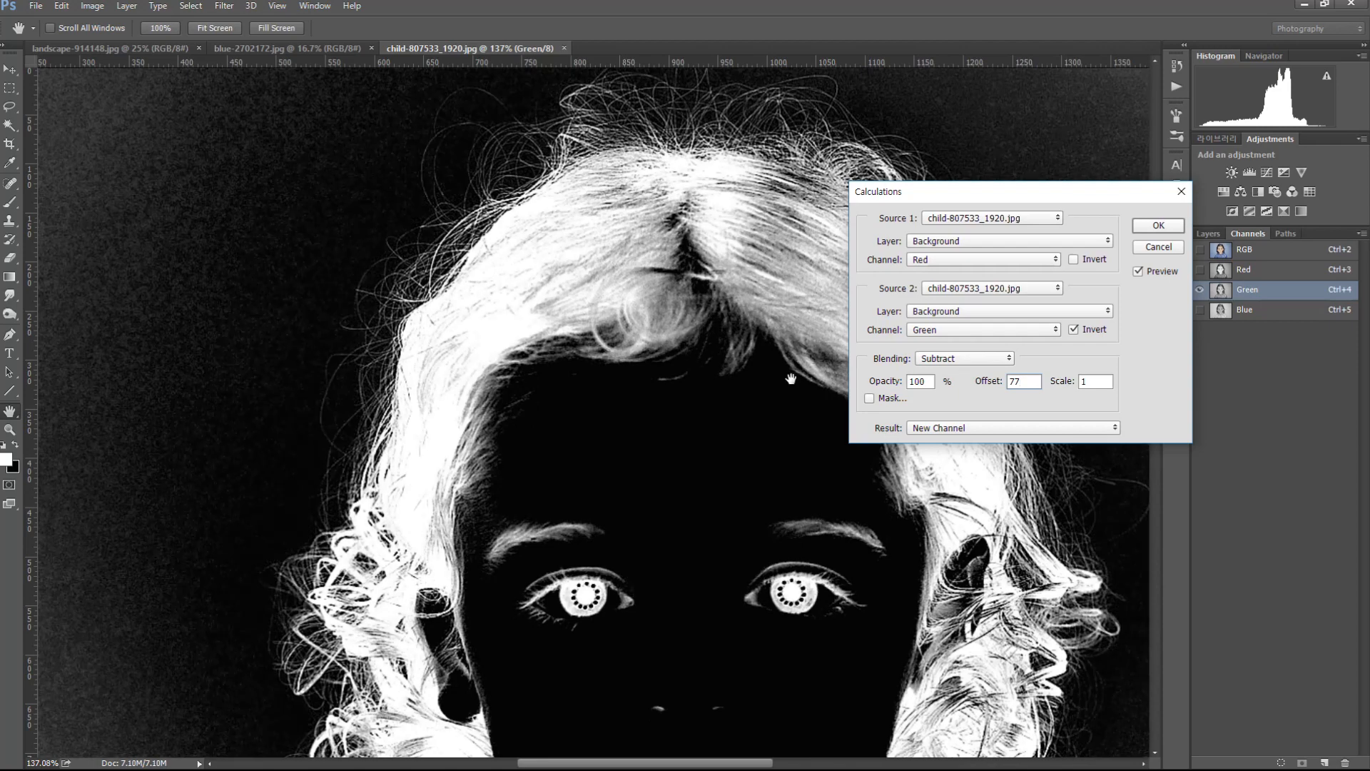
{"action": "left_click_drag", "start_coordinate": [721, 352], "coordinate": [588, 310]}
{"action": "scroll", "coordinate": [588, 310], "scroll_direction": "down", "scroll_amount": 4}
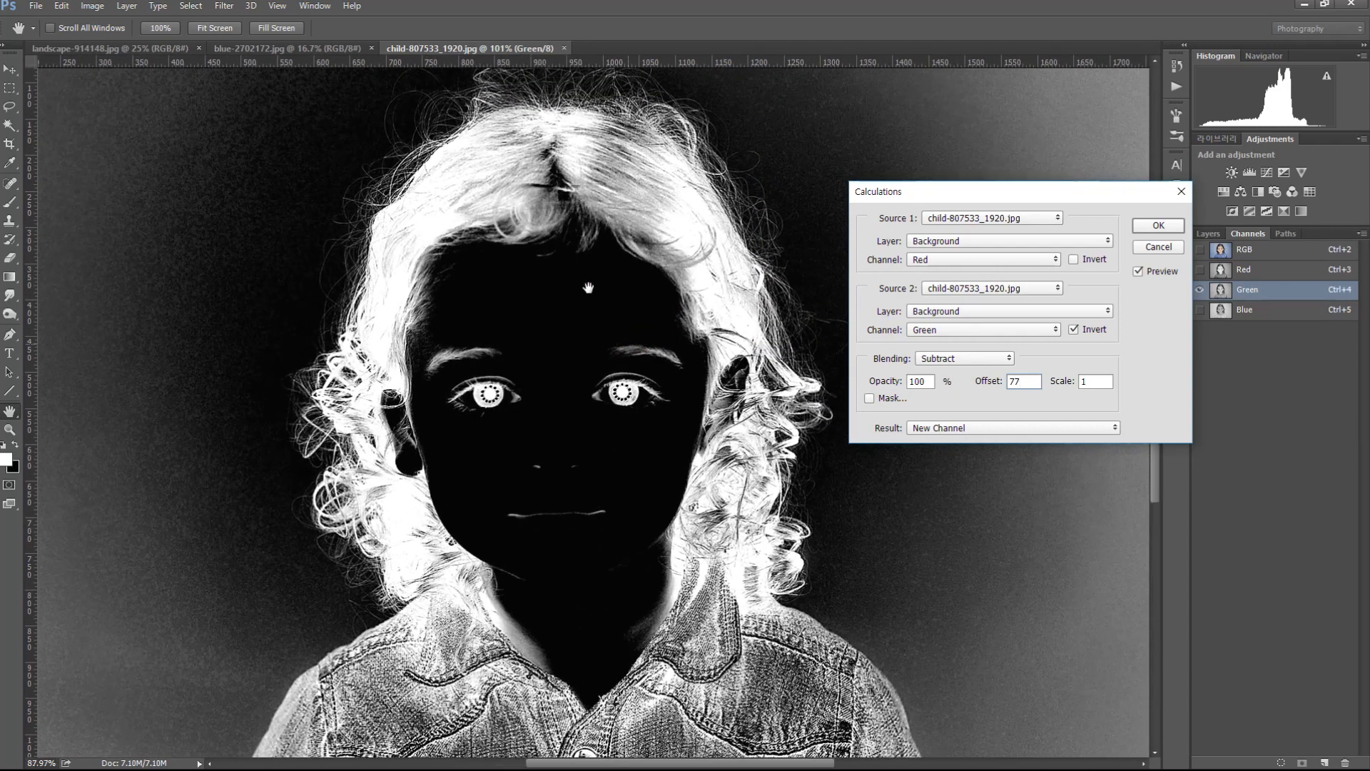
{"action": "left_click_drag", "start_coordinate": [1023, 381], "coordinate": [958, 364]}
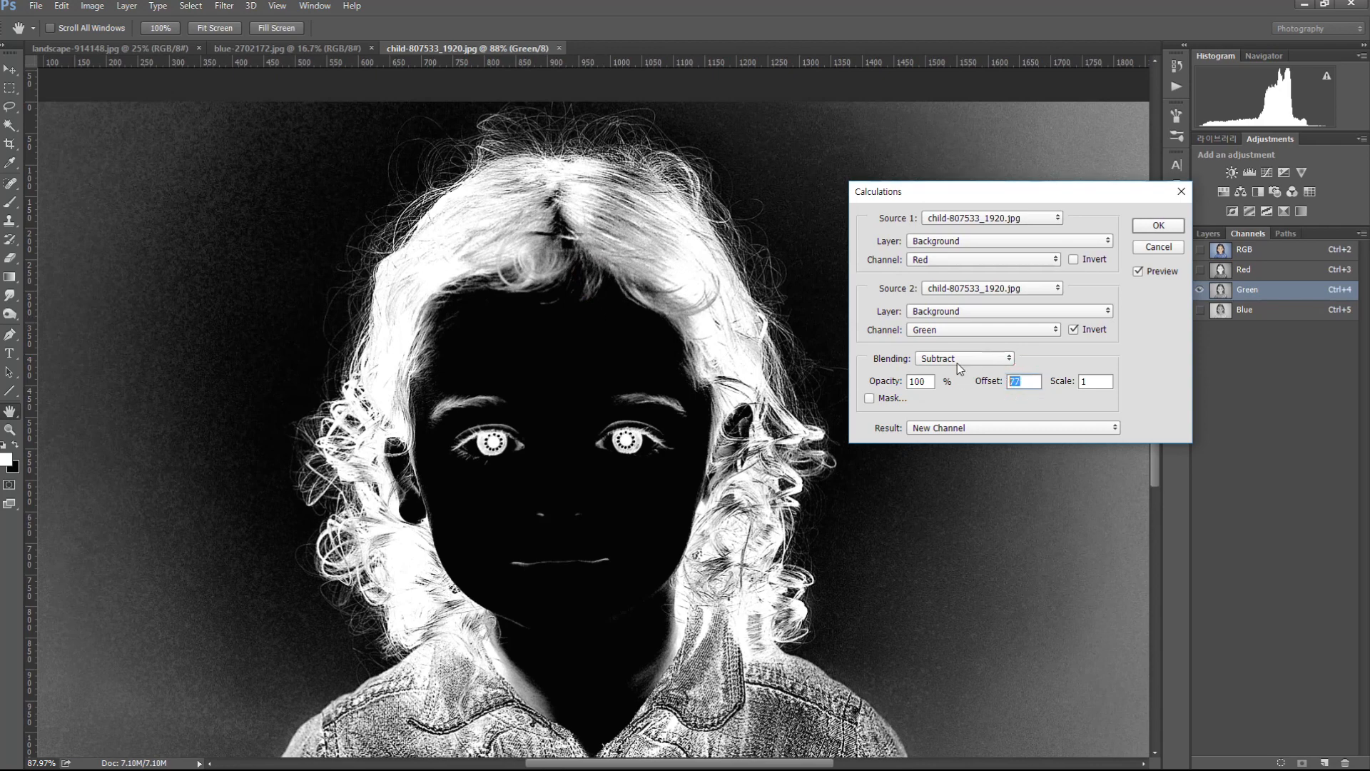
{"action": "type", "text": "99"}
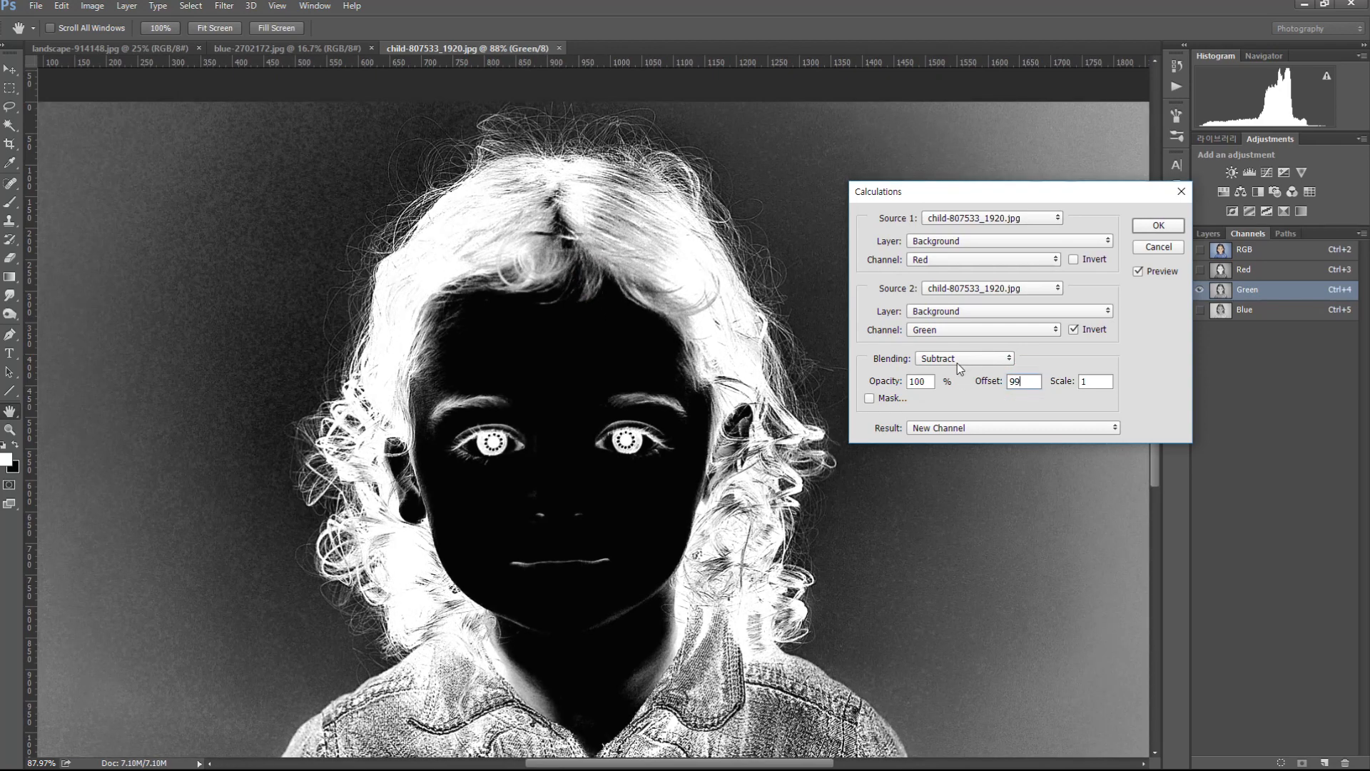
- Set the Subtract offset to 65 and check the hair and shirt against the background
{"action": "left_click_drag", "start_coordinate": [1028, 383], "coordinate": [928, 378]}
{"action": "type", "text": "65"}
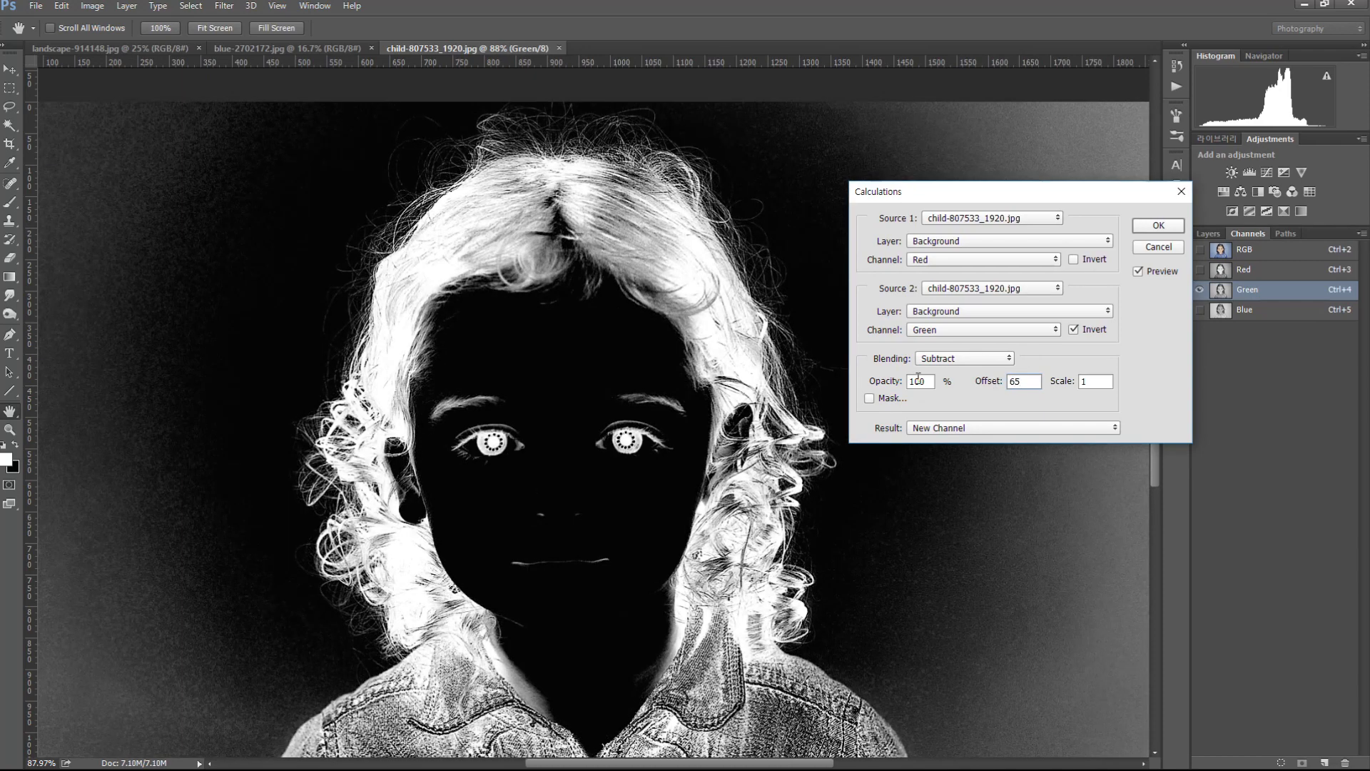
{"action": "left_click_drag", "start_coordinate": [615, 151], "coordinate": [621, 235]}
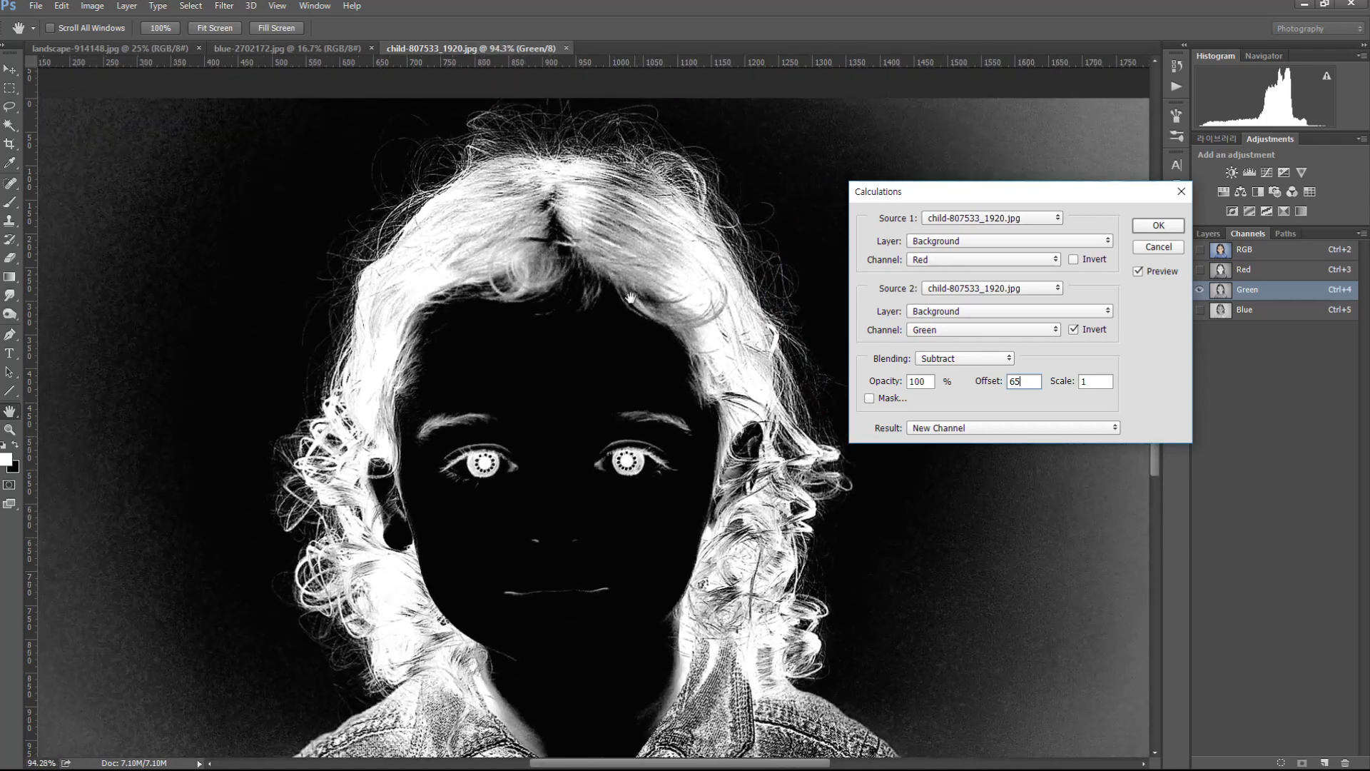
{"action": "left_click_drag", "start_coordinate": [635, 358], "coordinate": [625, 221]}
{"action": "left_click_drag", "start_coordinate": [702, 449], "coordinate": [636, 418]}
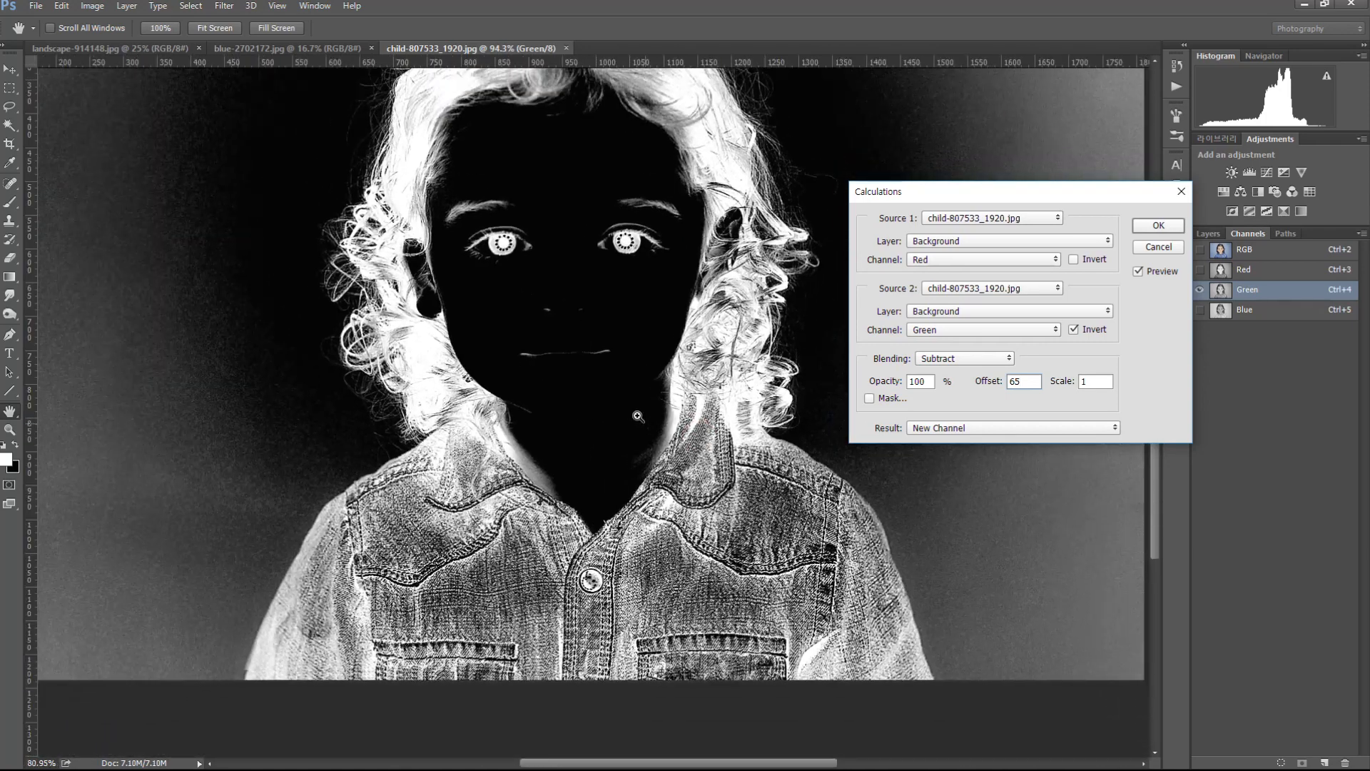
{"action": "left_click_drag", "start_coordinate": [648, 365], "coordinate": [643, 413]}
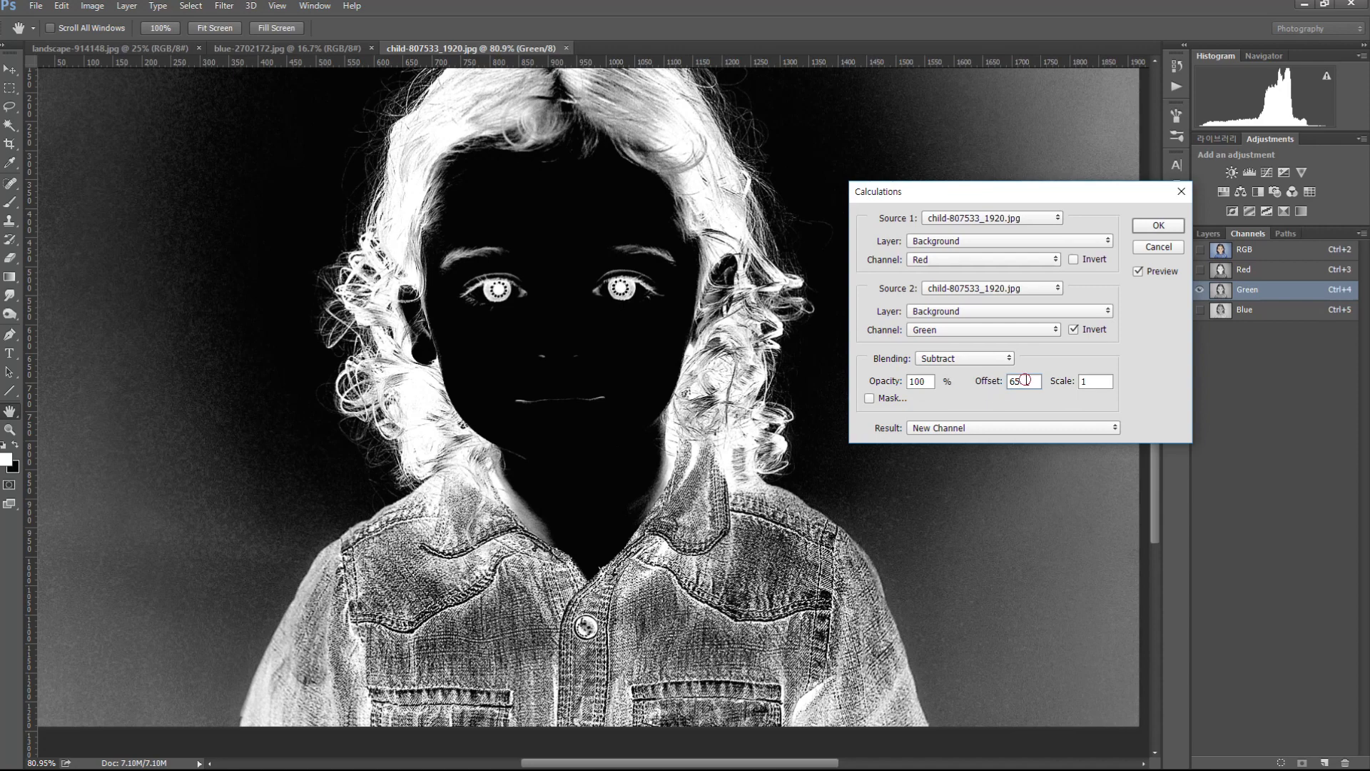
- Try a scale of 2, restore it to 1, and apply the calculation as a new channel
{"action": "double_click", "coordinate": [1026, 379]}
{"action": "double_click", "coordinate": [1097, 379]}
{"action": "type", "text": "2"}
{"action": "double_click", "coordinate": [1090, 380]}
{"action": "type", "text": "1"}
{"action": "left_click", "coordinate": [1155, 226]}
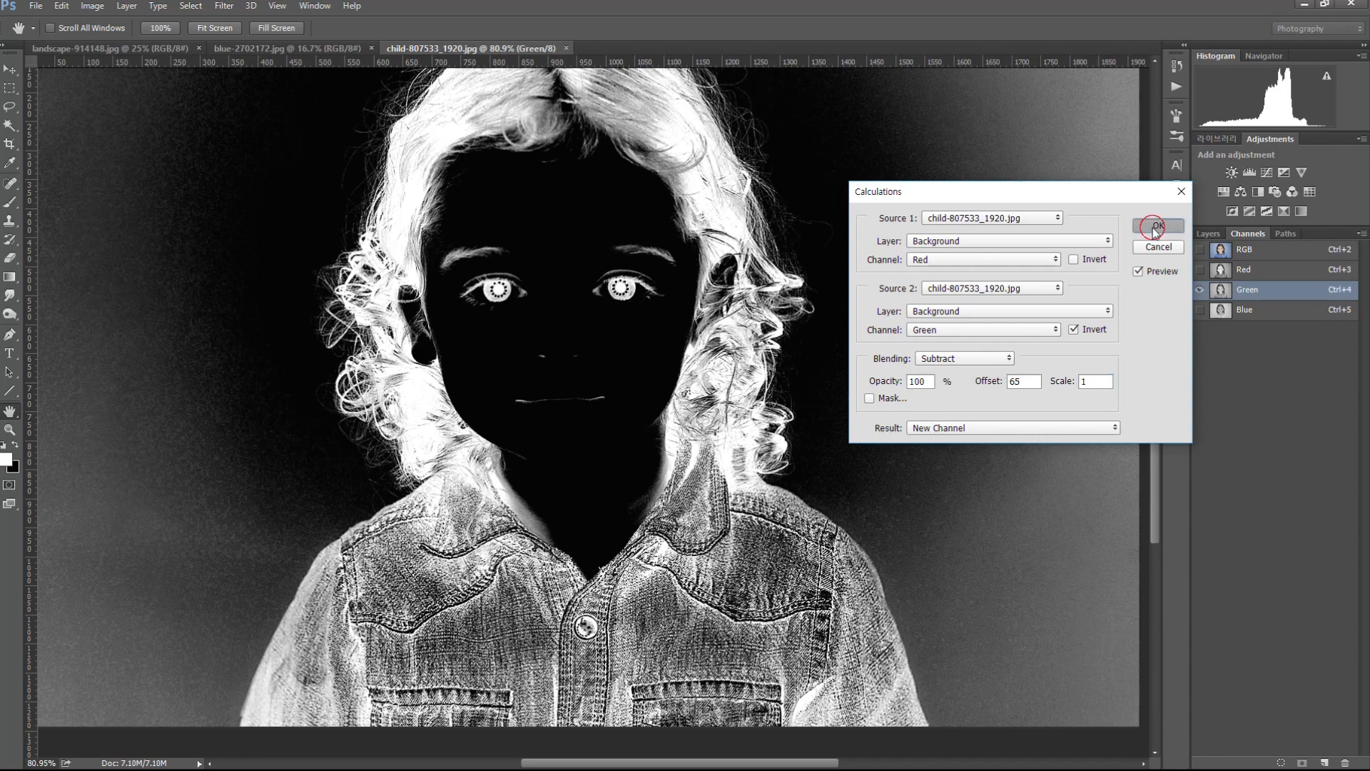
- Open a Levels adjustment on the Alpha 1 channel and lower the white input level to 229
{"action": "left_click_drag", "start_coordinate": [890, 455], "coordinate": [868, 435]}
{"action": "left_click_drag", "start_coordinate": [563, 202], "coordinate": [570, 205]}
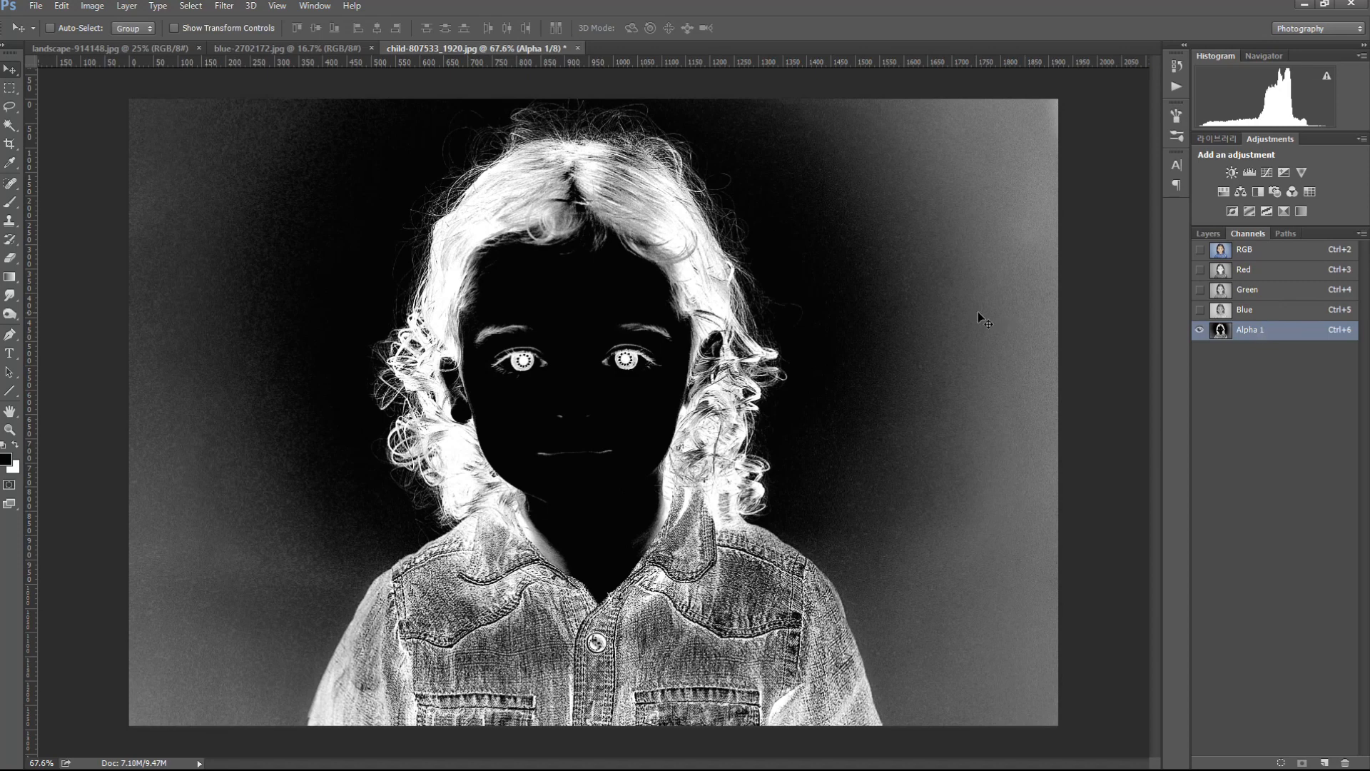
{"action": "left_click", "coordinate": [92, 5]}
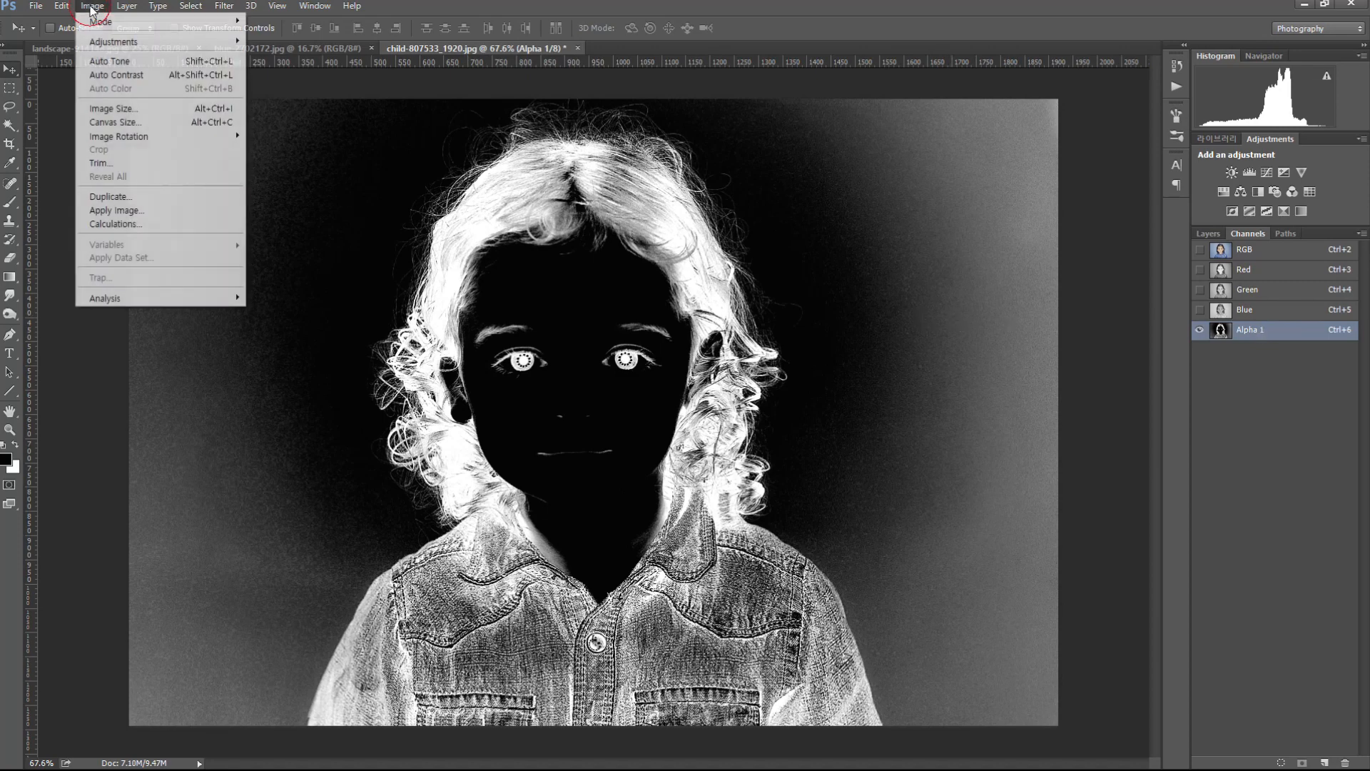
{"action": "left_click", "coordinate": [97, 43]}
{"action": "left_click", "coordinate": [285, 56]}
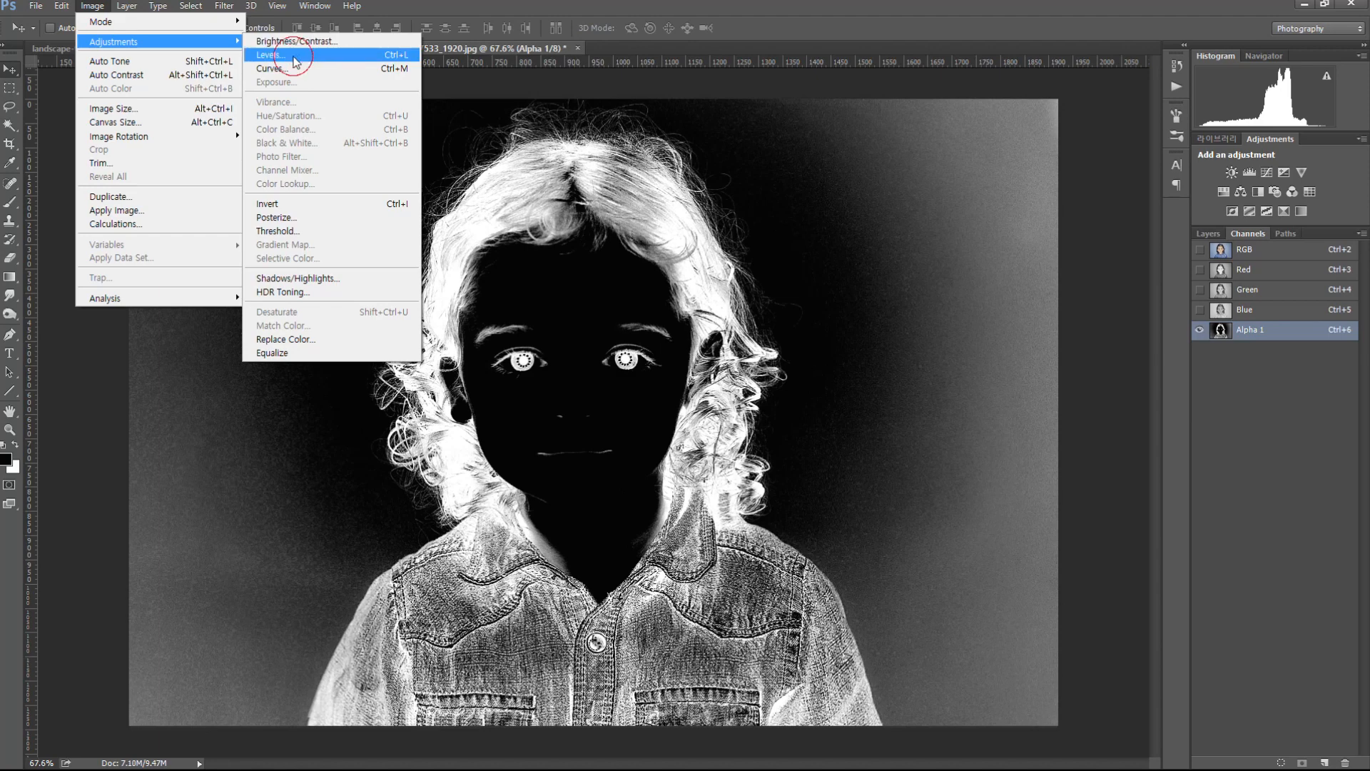
{"action": "left_click_drag", "start_coordinate": [1001, 270], "coordinate": [1008, 256]}
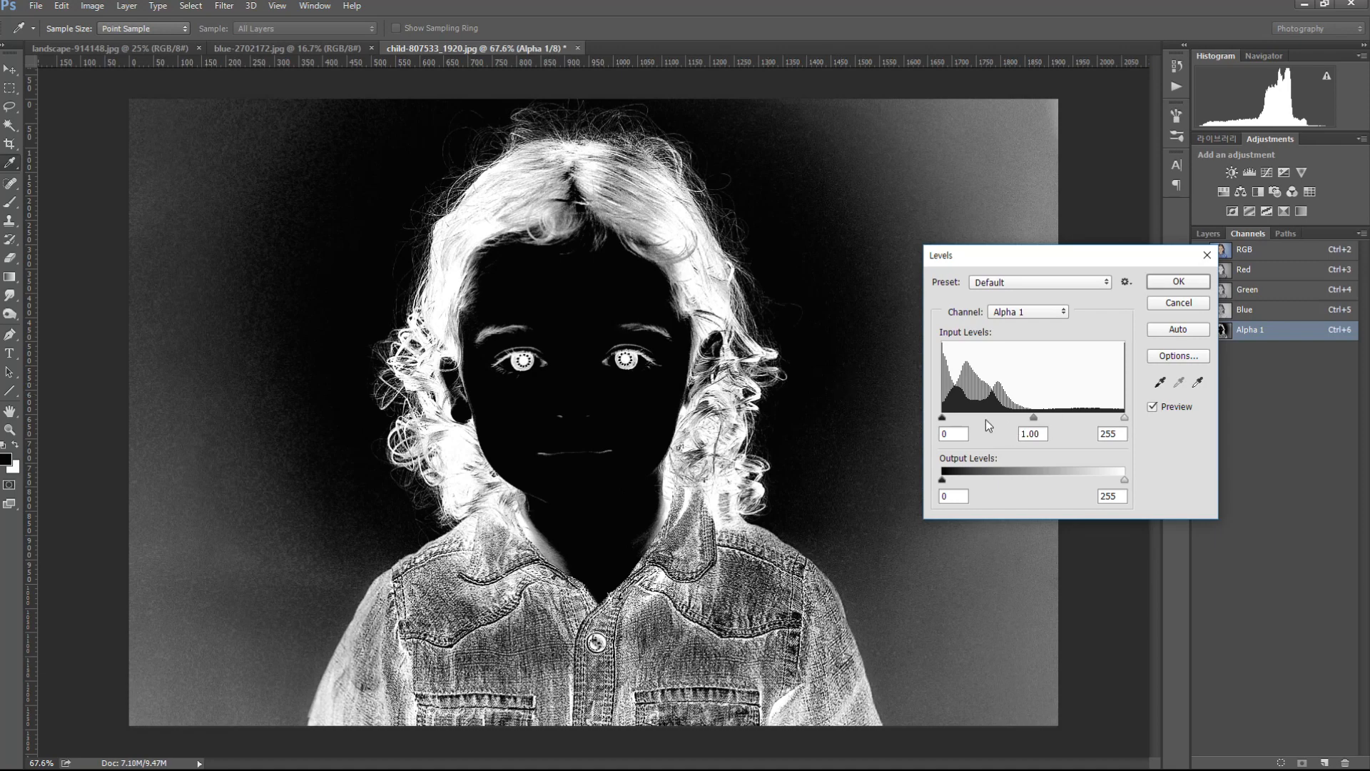
{"action": "left_click_drag", "start_coordinate": [1125, 418], "coordinate": [1105, 418]}
- Raise the black input level to 11 while checking the flyaway hairs up close
{"action": "left_click_drag", "start_coordinate": [695, 163], "coordinate": [780, 217]}
{"action": "left_click_drag", "start_coordinate": [648, 269], "coordinate": [700, 310]}
{"action": "left_click_drag", "start_coordinate": [765, 337], "coordinate": [725, 307]}
{"action": "left_click_drag", "start_coordinate": [943, 417], "coordinate": [949, 421]}
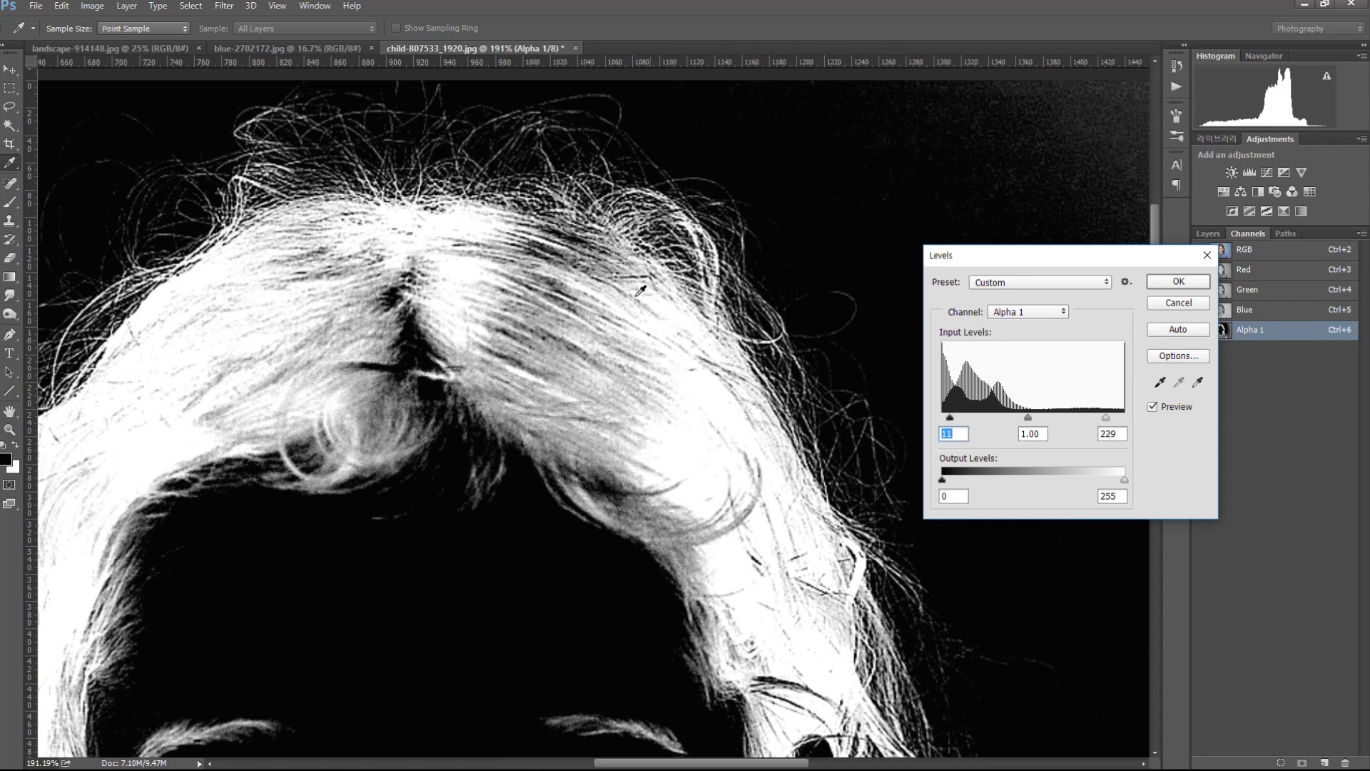
{"action": "left_click_drag", "start_coordinate": [827, 378], "coordinate": [752, 362]}
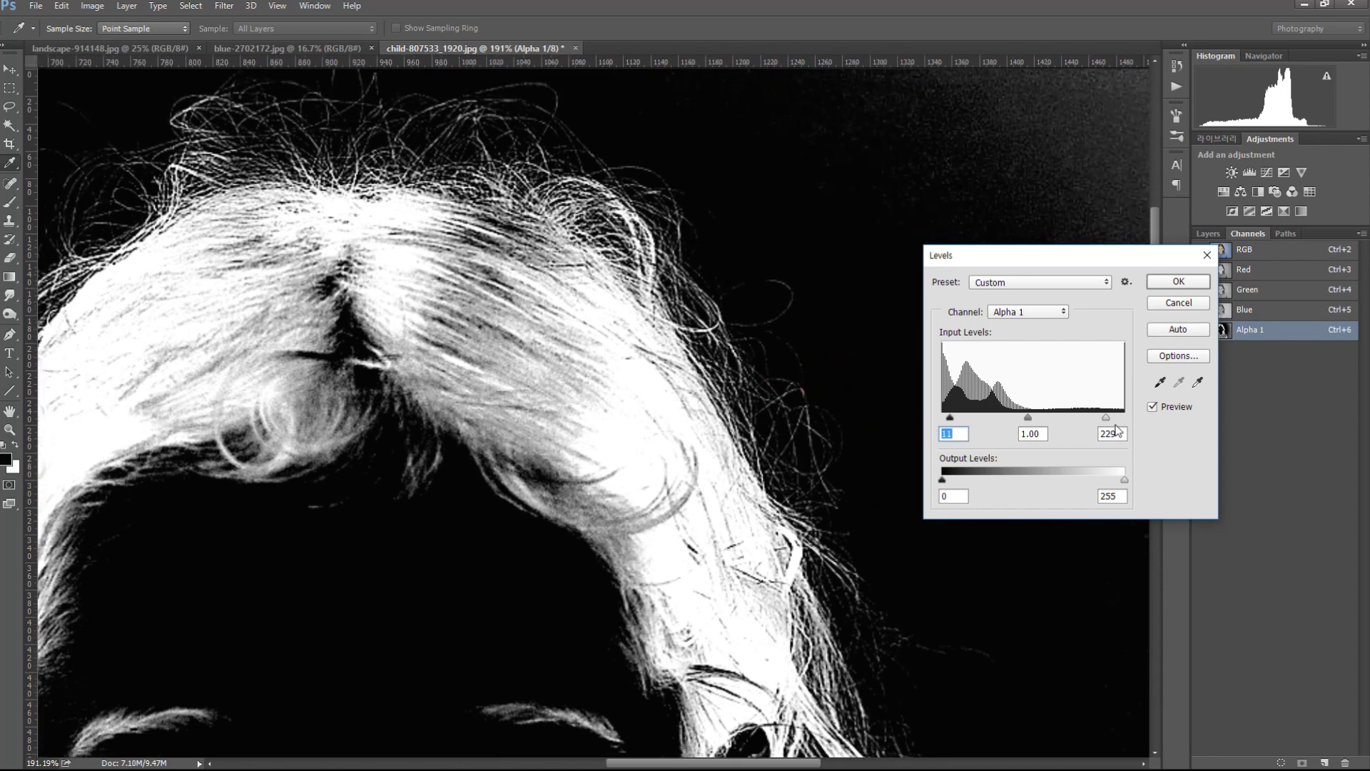
- Fine-tune the input levels to black 10 and white 218, and apply the Levels adjustment
{"action": "left_click_drag", "start_coordinate": [1105, 421], "coordinate": [1097, 420]}
{"action": "left_click", "coordinate": [1097, 420]}
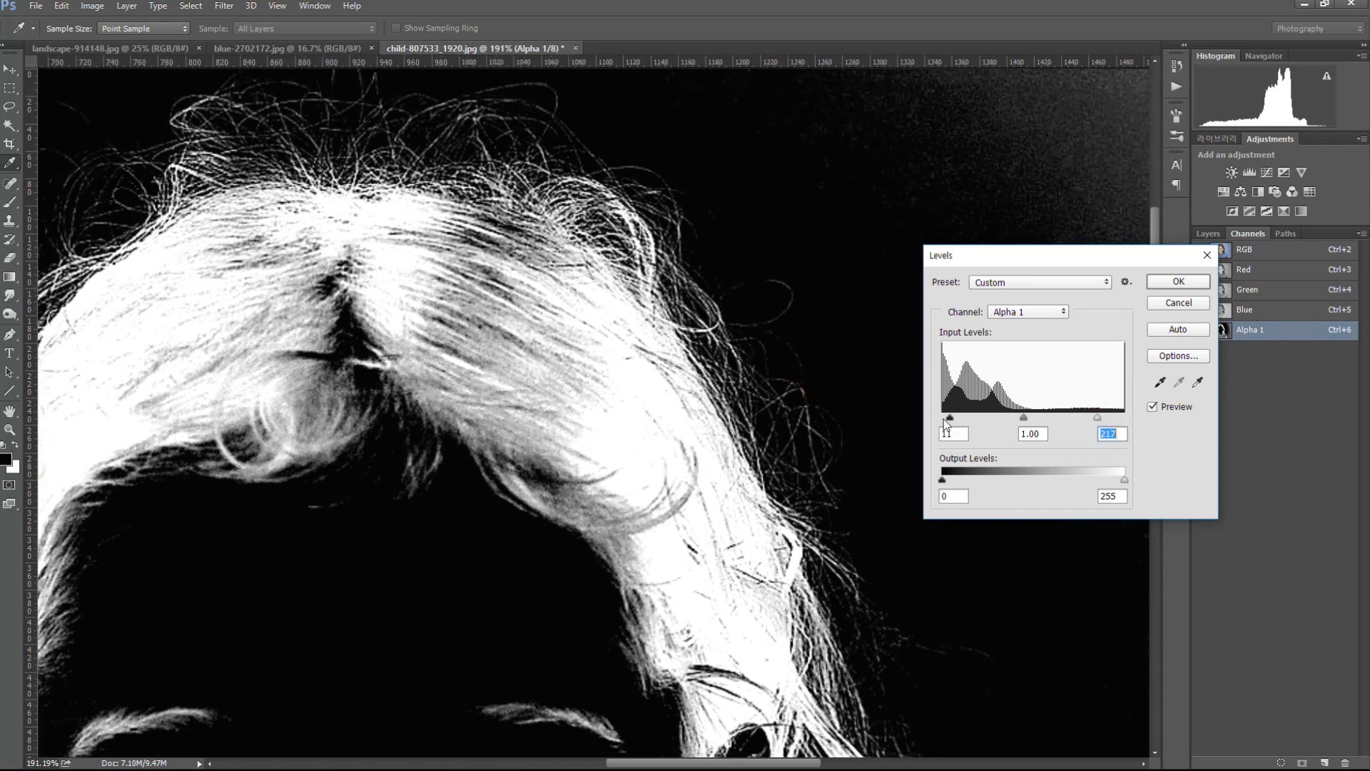
{"action": "left_click_drag", "start_coordinate": [949, 417], "coordinate": [949, 420]}
{"action": "left_click_drag", "start_coordinate": [1095, 415], "coordinate": [1098, 418]}
{"action": "left_click_drag", "start_coordinate": [758, 492], "coordinate": [663, 422]}
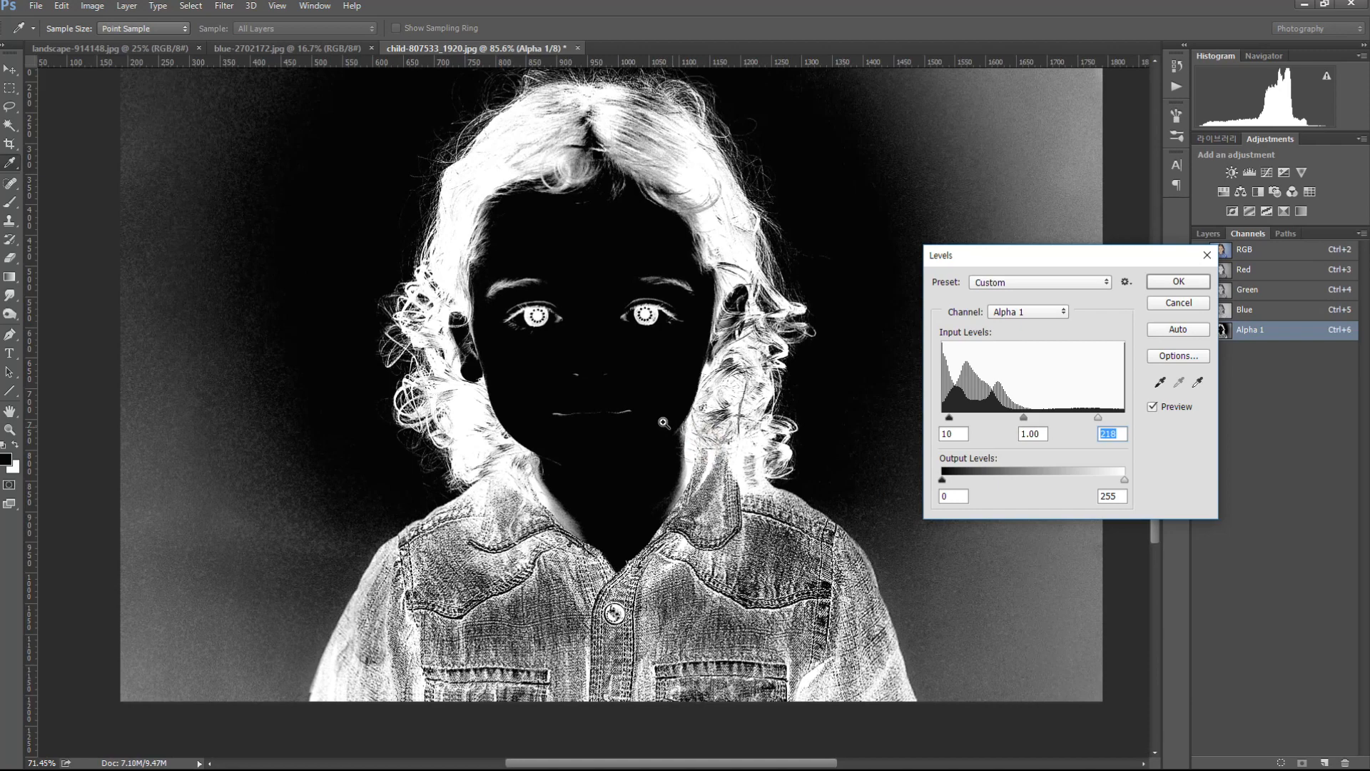
{"action": "left_click", "coordinate": [1176, 281]}
- Select the Brush tool and set its blending mode to Overlay
{"action": "mouse_move", "coordinate": [800, 459]}
{"action": "left_mouse_down"}
{"action": "mouse_move", "coordinate": [778, 448]}
{"action": "mouse_move", "coordinate": [814, 456]}
{"action": "left_mouse_up"}
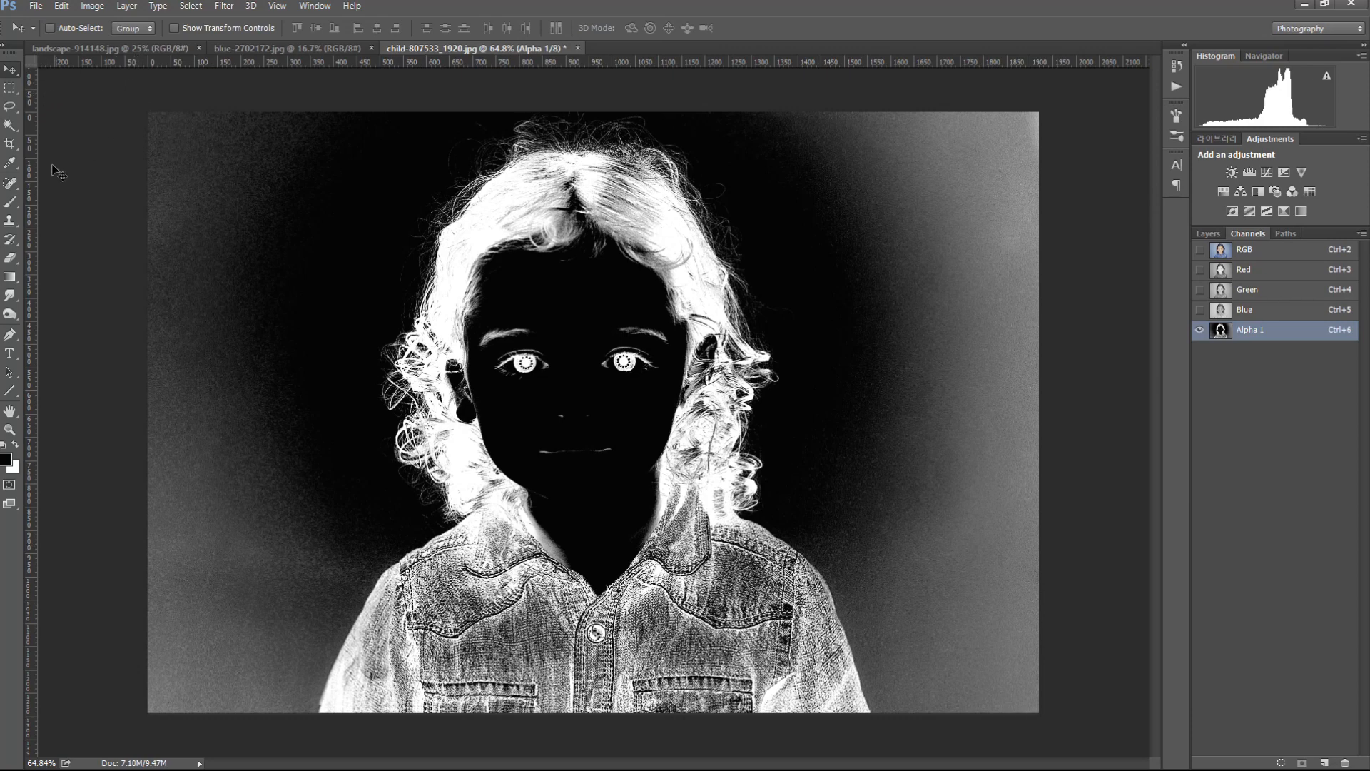
{"action": "left_click", "coordinate": [11, 204]}
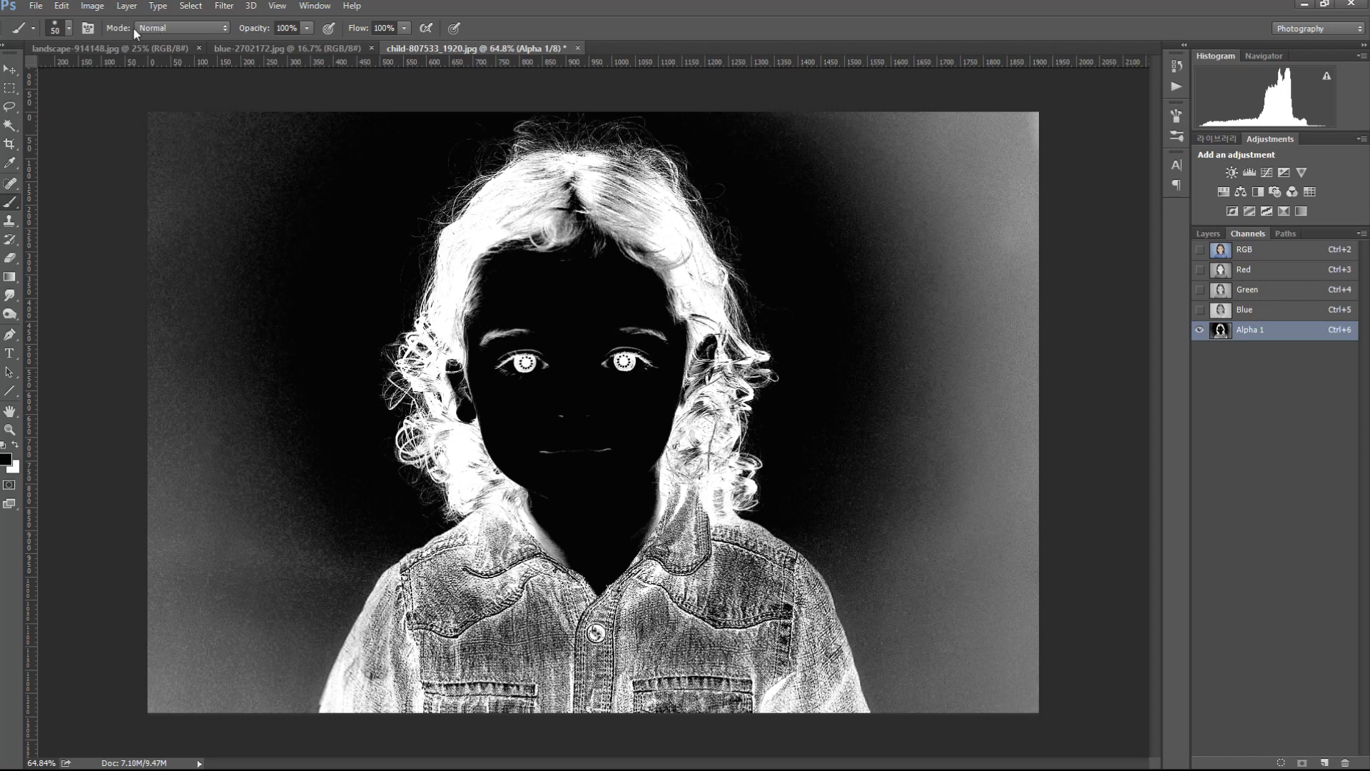
{"action": "left_click", "coordinate": [154, 28]}
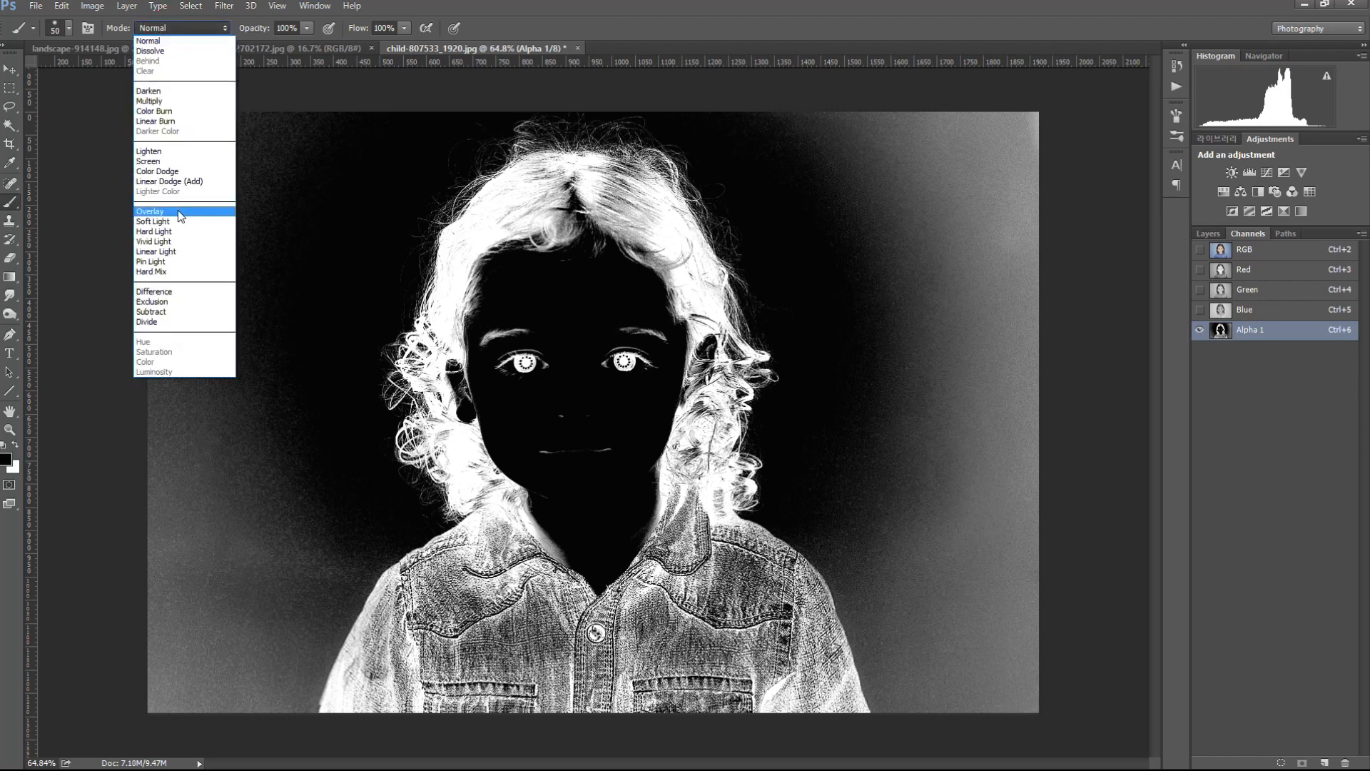
{"action": "left_click", "coordinate": [177, 212]}
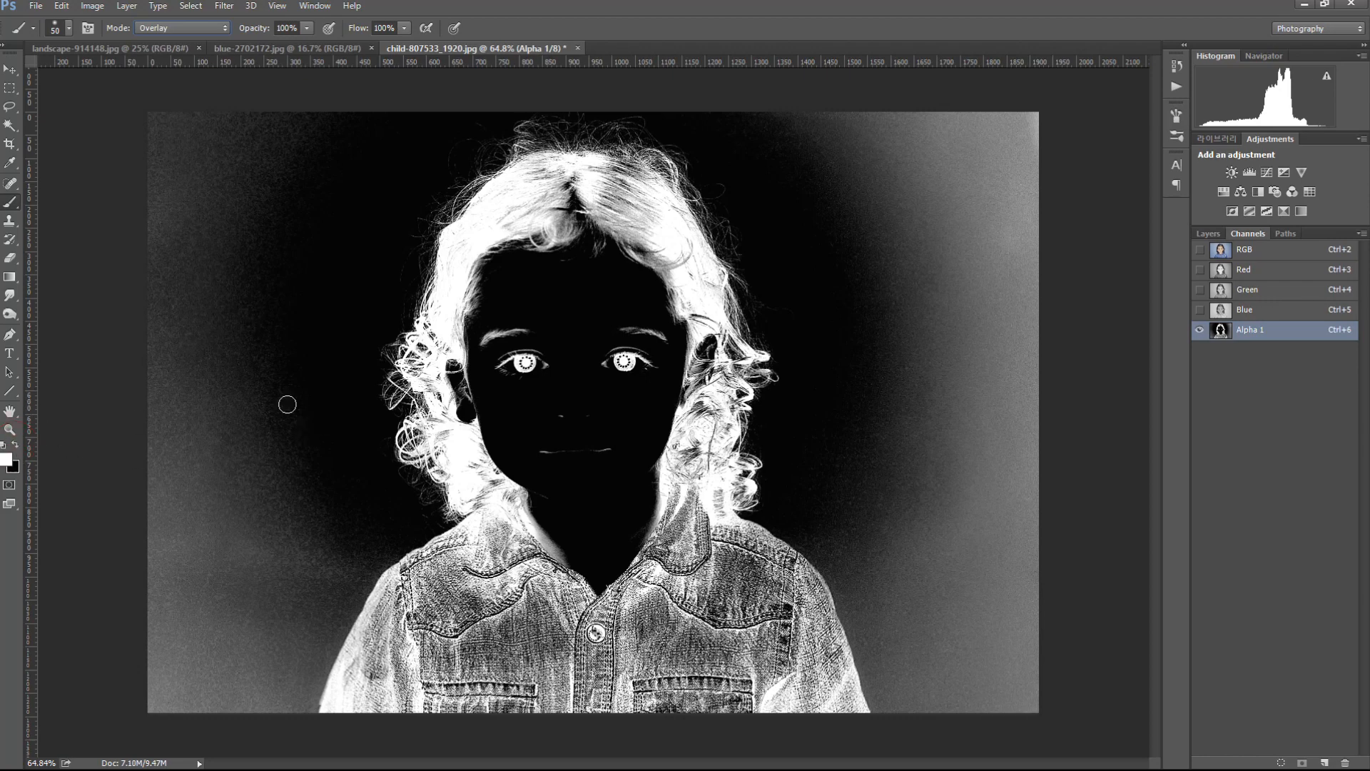
- Paint white over the crown and both sides of the hair in the Alpha 1 channel to brighten the strands
{"action": "mouse_move", "coordinate": [545, 195]}
{"action": "left_mouse_down"}
{"action": "mouse_move", "coordinate": [603, 251]}
{"action": "mouse_move", "coordinate": [542, 245]}
{"action": "mouse_move", "coordinate": [575, 191]}
{"action": "mouse_move", "coordinate": [475, 250]}
{"action": "mouse_move", "coordinate": [466, 238]}
{"action": "mouse_move", "coordinate": [542, 152]}
{"action": "left_mouse_up"}
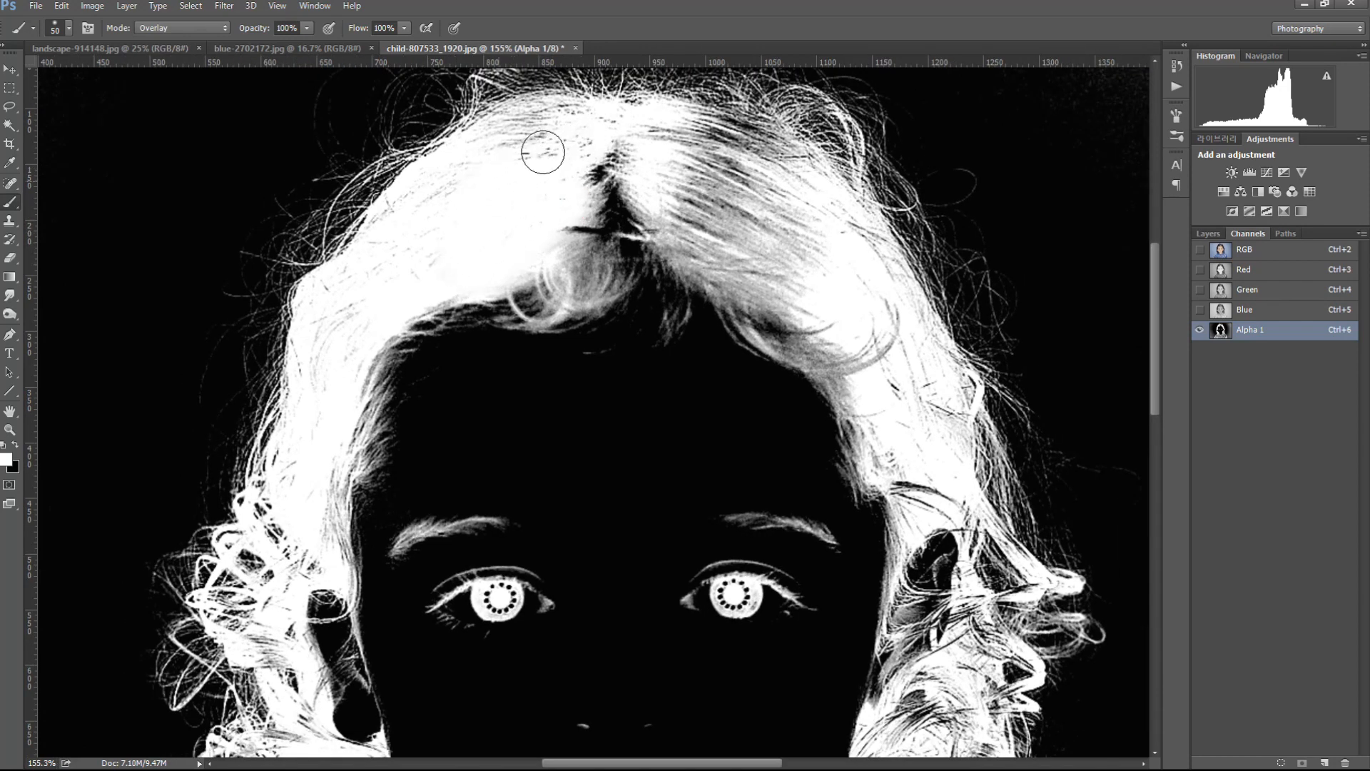
{"action": "mouse_move", "coordinate": [374, 336]}
{"action": "left_mouse_down"}
{"action": "mouse_move", "coordinate": [404, 410]}
{"action": "mouse_move", "coordinate": [546, 289]}
{"action": "mouse_move", "coordinate": [671, 220]}
{"action": "mouse_move", "coordinate": [606, 294]}
{"action": "mouse_move", "coordinate": [683, 170]}
{"action": "mouse_move", "coordinate": [545, 167]}
{"action": "mouse_move", "coordinate": [552, 134]}
{"action": "mouse_move", "coordinate": [718, 174]}
{"action": "mouse_move", "coordinate": [667, 139]}
{"action": "mouse_move", "coordinate": [737, 141]}
{"action": "mouse_move", "coordinate": [770, 160]}
{"action": "mouse_move", "coordinate": [719, 238]}
{"action": "mouse_move", "coordinate": [669, 249]}
{"action": "mouse_move", "coordinate": [723, 284]}
{"action": "mouse_move", "coordinate": [790, 302]}
{"action": "mouse_move", "coordinate": [832, 358]}
{"action": "mouse_move", "coordinate": [854, 284]}
{"action": "left_mouse_up"}
{"action": "mouse_move", "coordinate": [877, 417]}
{"action": "left_mouse_down"}
{"action": "mouse_move", "coordinate": [816, 260]}
{"action": "mouse_move", "coordinate": [828, 287]}
{"action": "mouse_move", "coordinate": [724, 275]}
{"action": "mouse_move", "coordinate": [847, 390]}
{"action": "mouse_move", "coordinate": [856, 458]}
{"action": "left_mouse_up"}
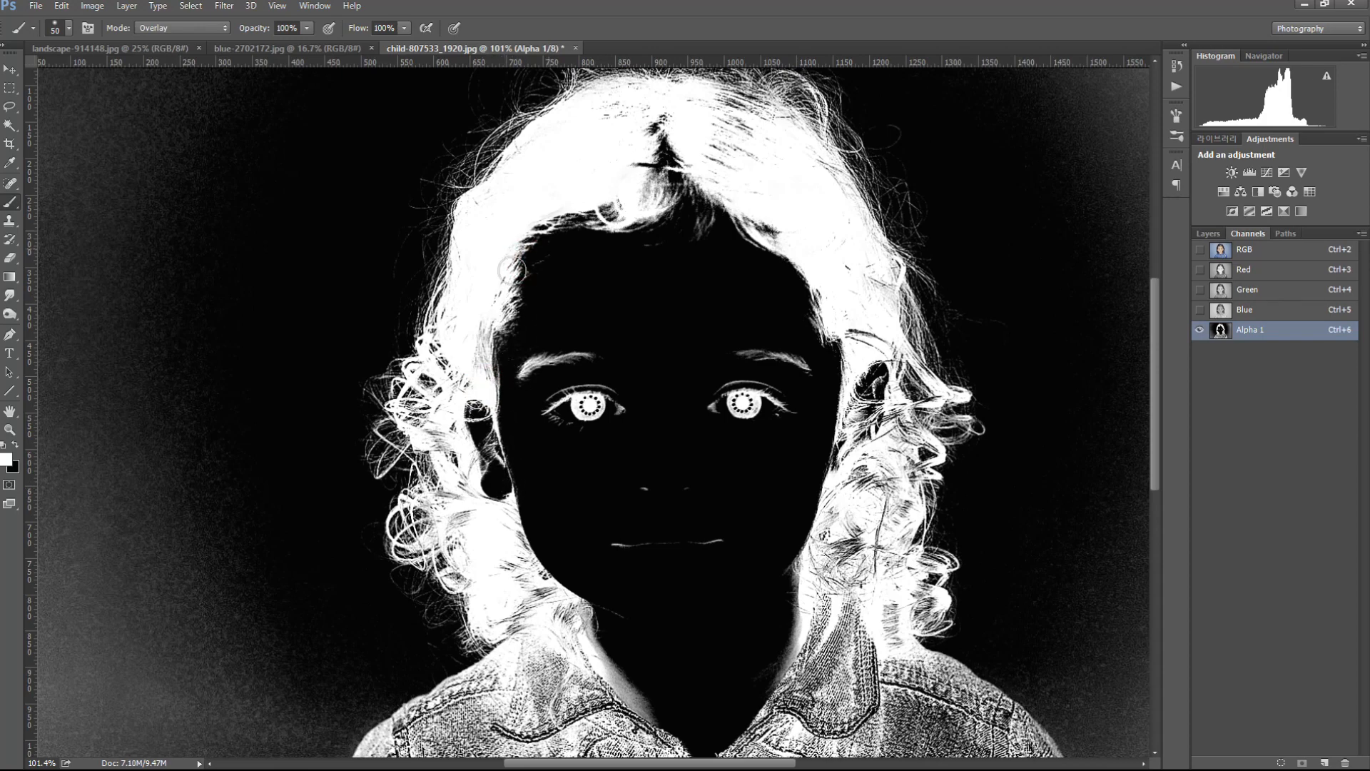
{"action": "mouse_move", "coordinate": [513, 139]}
{"action": "left_mouse_down"}
{"action": "mouse_move", "coordinate": [556, 163]}
{"action": "mouse_move", "coordinate": [591, 287]}
{"action": "left_mouse_up"}
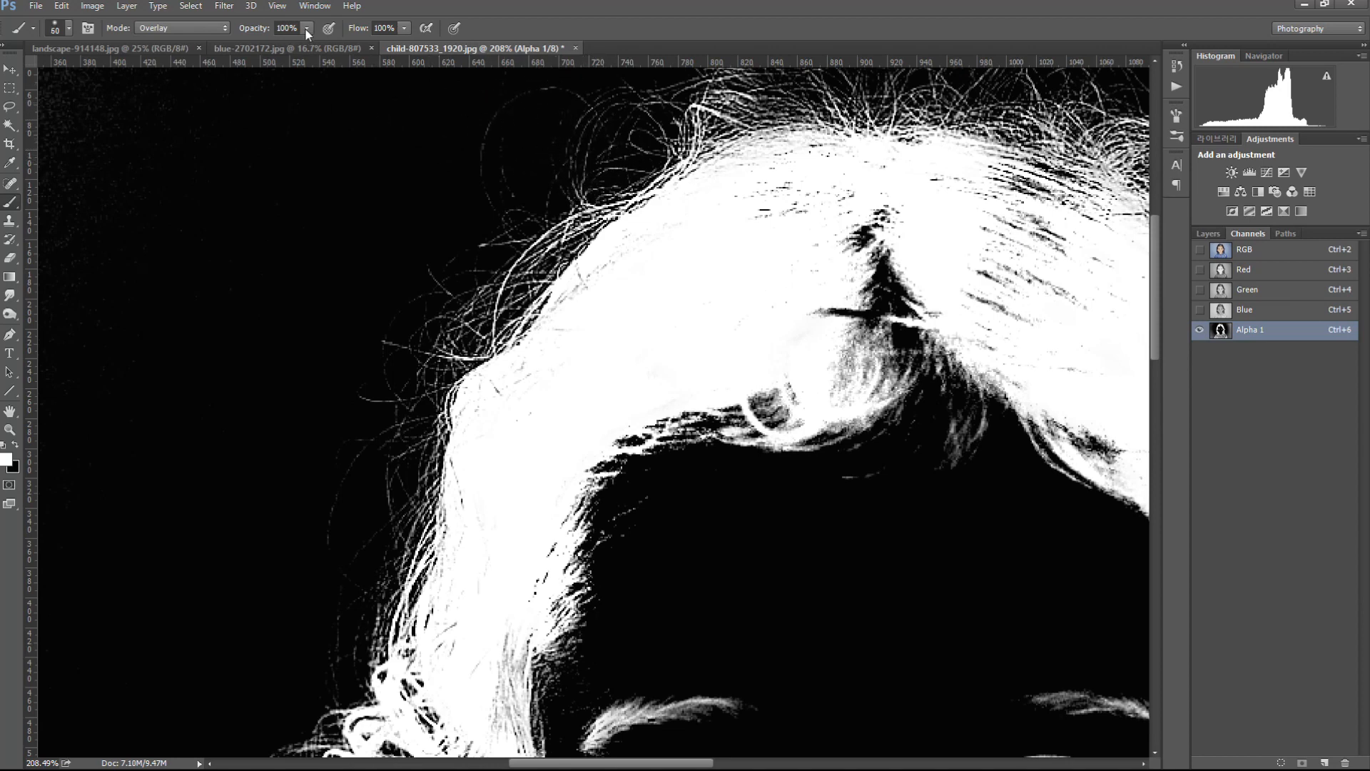
- Set the brush opacity to 63% and brighten the fine flyaway hairs along the upper-left outline of the head with white
{"action": "left_click", "coordinate": [279, 45]}
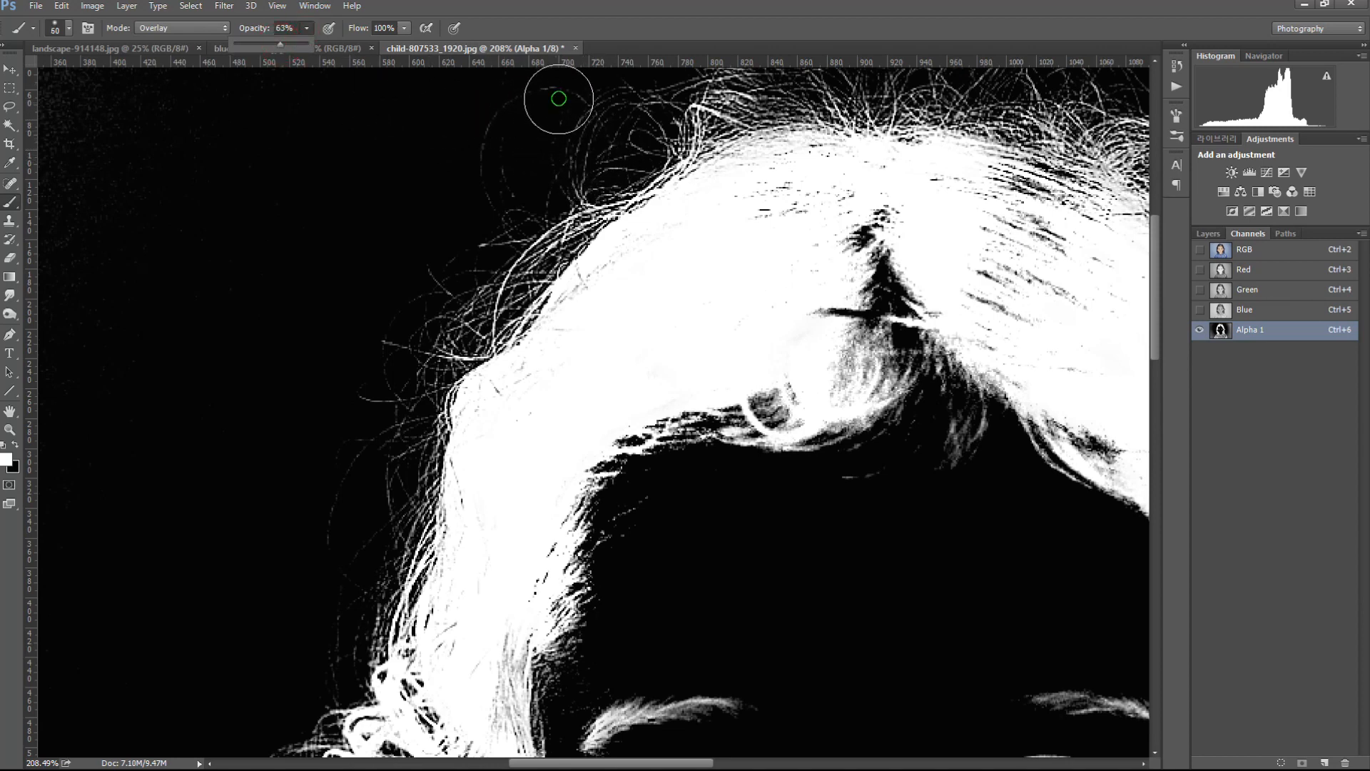
{"action": "left_click_drag", "start_coordinate": [727, 88], "coordinate": [649, 108]}
{"action": "mouse_move", "coordinate": [508, 198]}
{"action": "left_mouse_down"}
{"action": "mouse_move", "coordinate": [546, 249]}
{"action": "mouse_move", "coordinate": [536, 216]}
{"action": "left_mouse_up"}
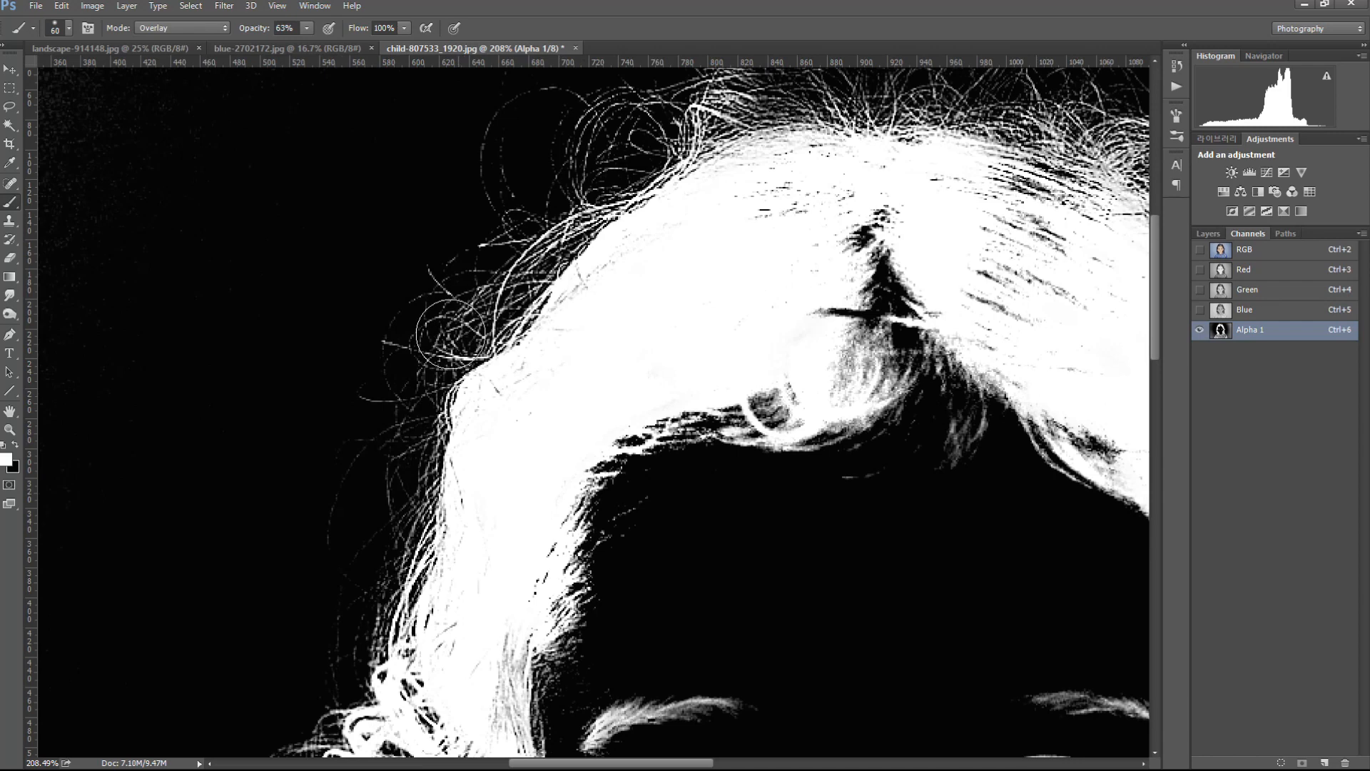
{"action": "left_click_drag", "start_coordinate": [450, 422], "coordinate": [324, 501]}
{"action": "mouse_move", "coordinate": [425, 477]}
{"action": "left_mouse_down"}
{"action": "mouse_move", "coordinate": [463, 226]}
{"action": "mouse_move", "coordinate": [420, 330]}
{"action": "left_mouse_up"}
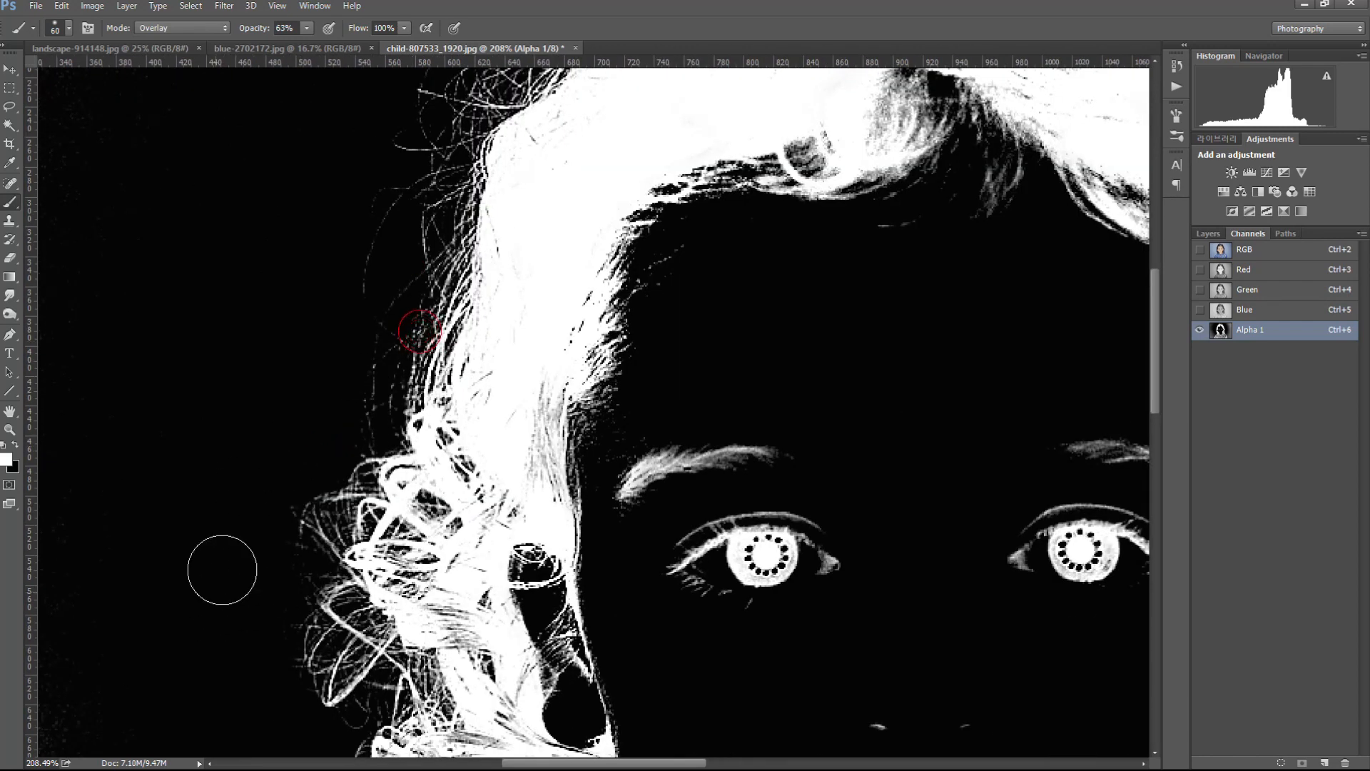
- Brighten the loose curls on the image's left side, from beside the ear down to the shoulder, with white
{"action": "left_click_drag", "start_coordinate": [400, 427], "coordinate": [315, 516]}
{"action": "left_click_drag", "start_coordinate": [477, 554], "coordinate": [485, 129]}
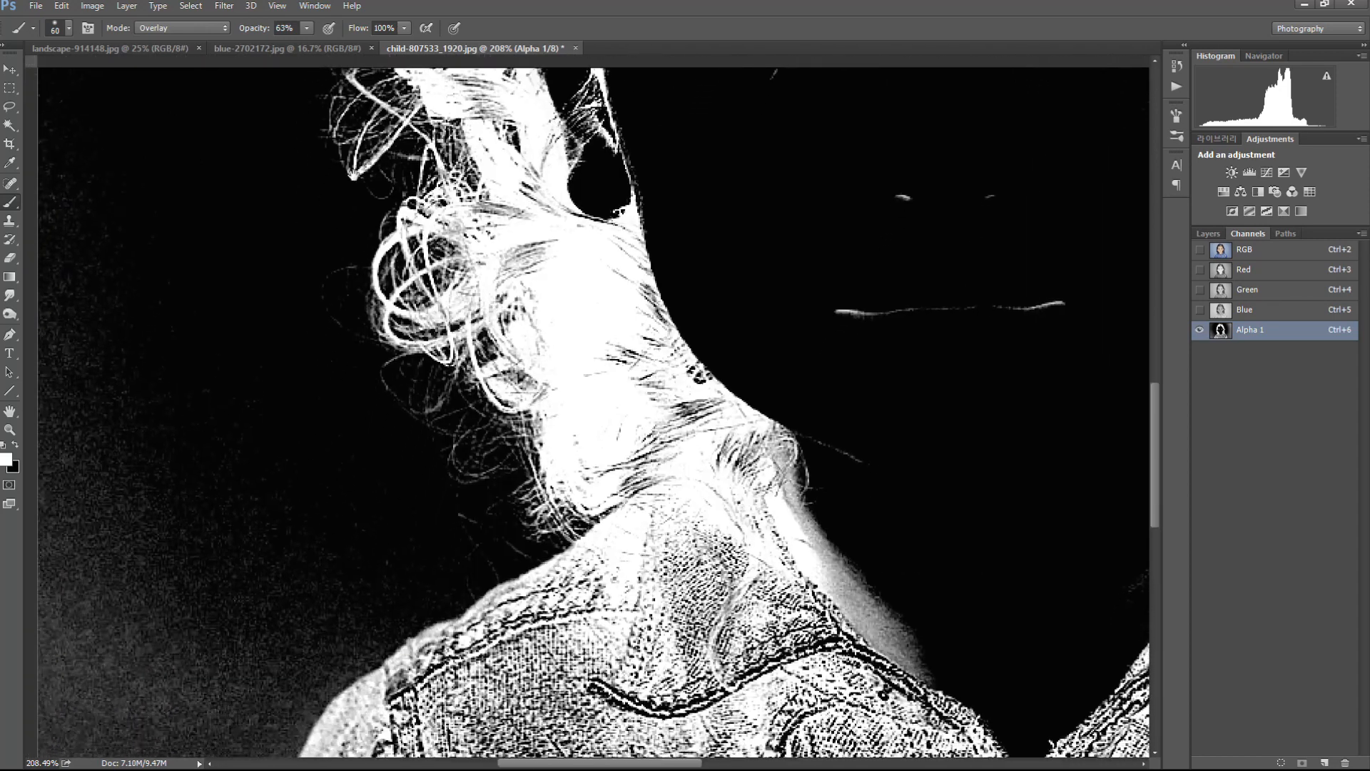
{"action": "left_click_drag", "start_coordinate": [415, 336], "coordinate": [427, 392]}
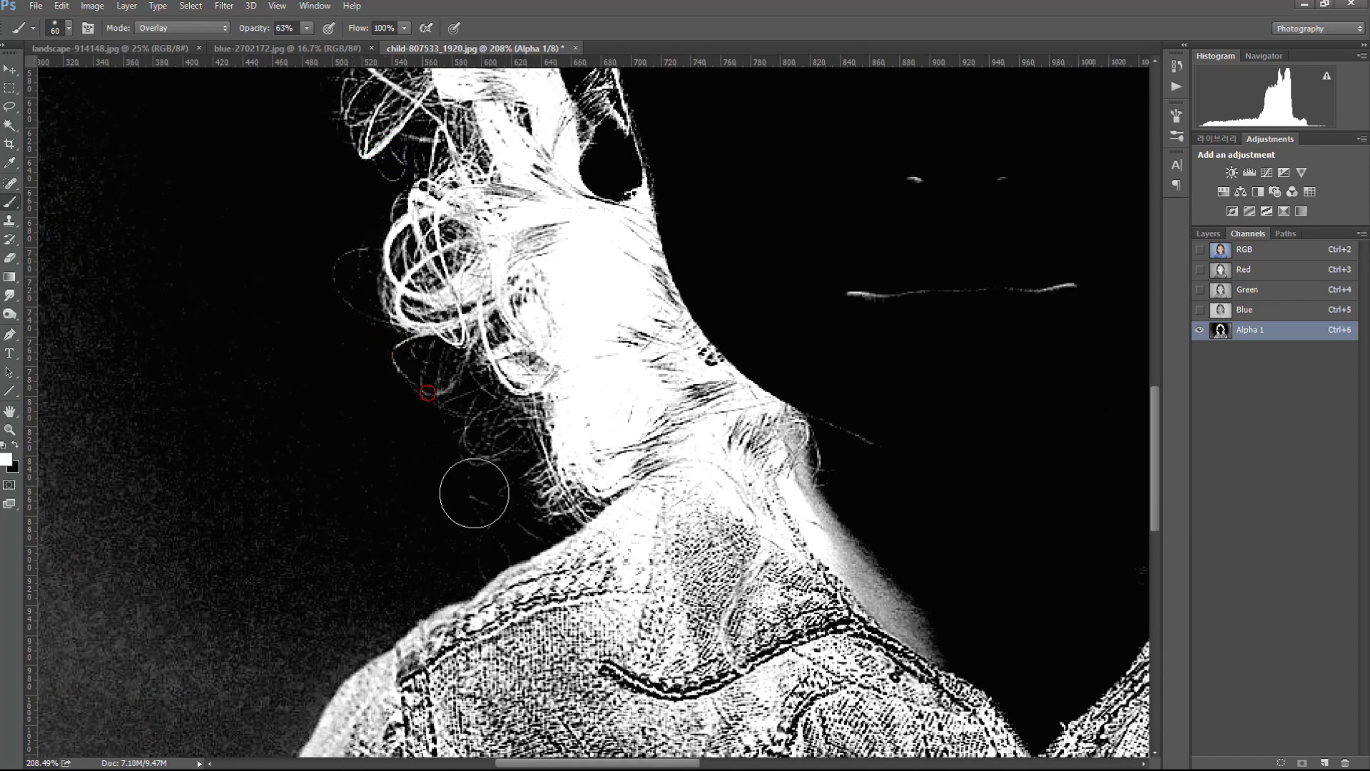
{"action": "left_click_drag", "start_coordinate": [504, 452], "coordinate": [503, 546]}
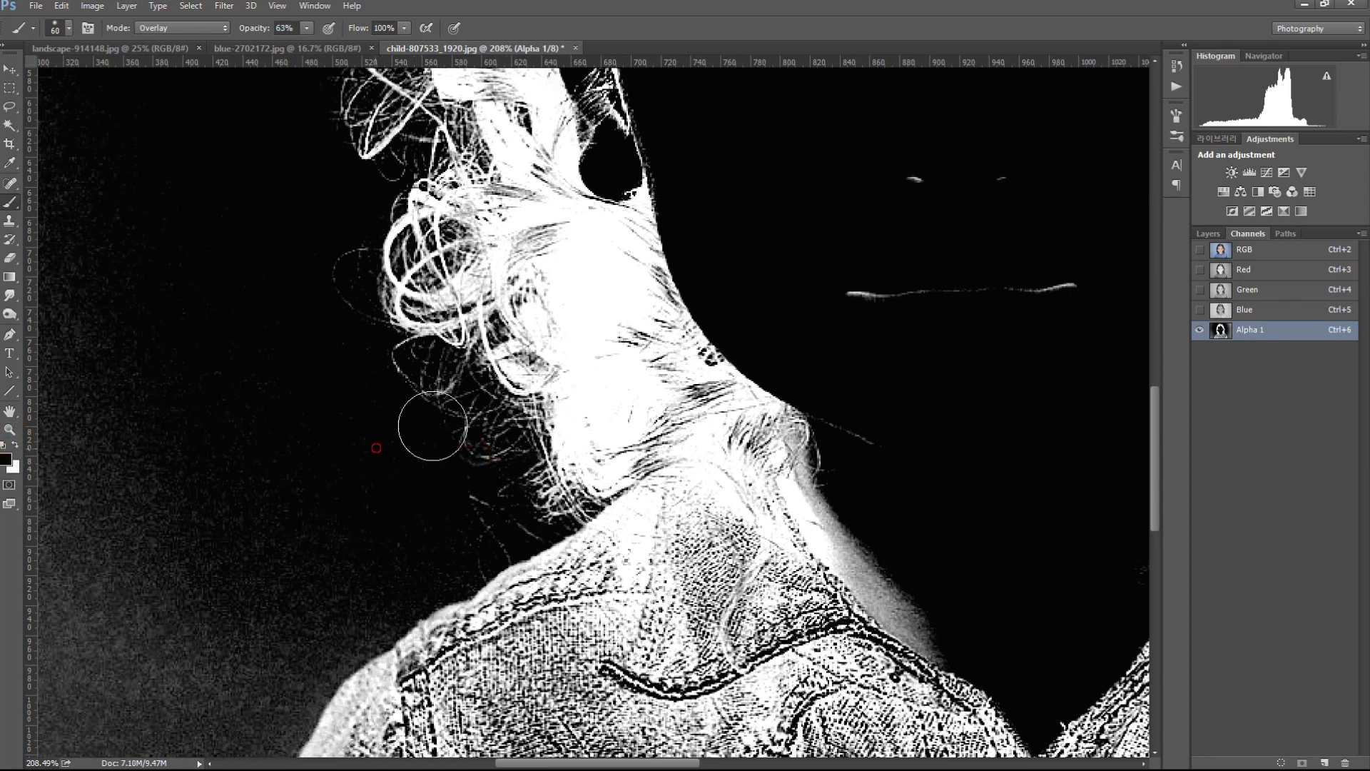
- Swap to black and darken the grey background around the curls and above the shoulder on the image's left side
{"action": "left_click_drag", "start_coordinate": [389, 190], "coordinate": [482, 138]}
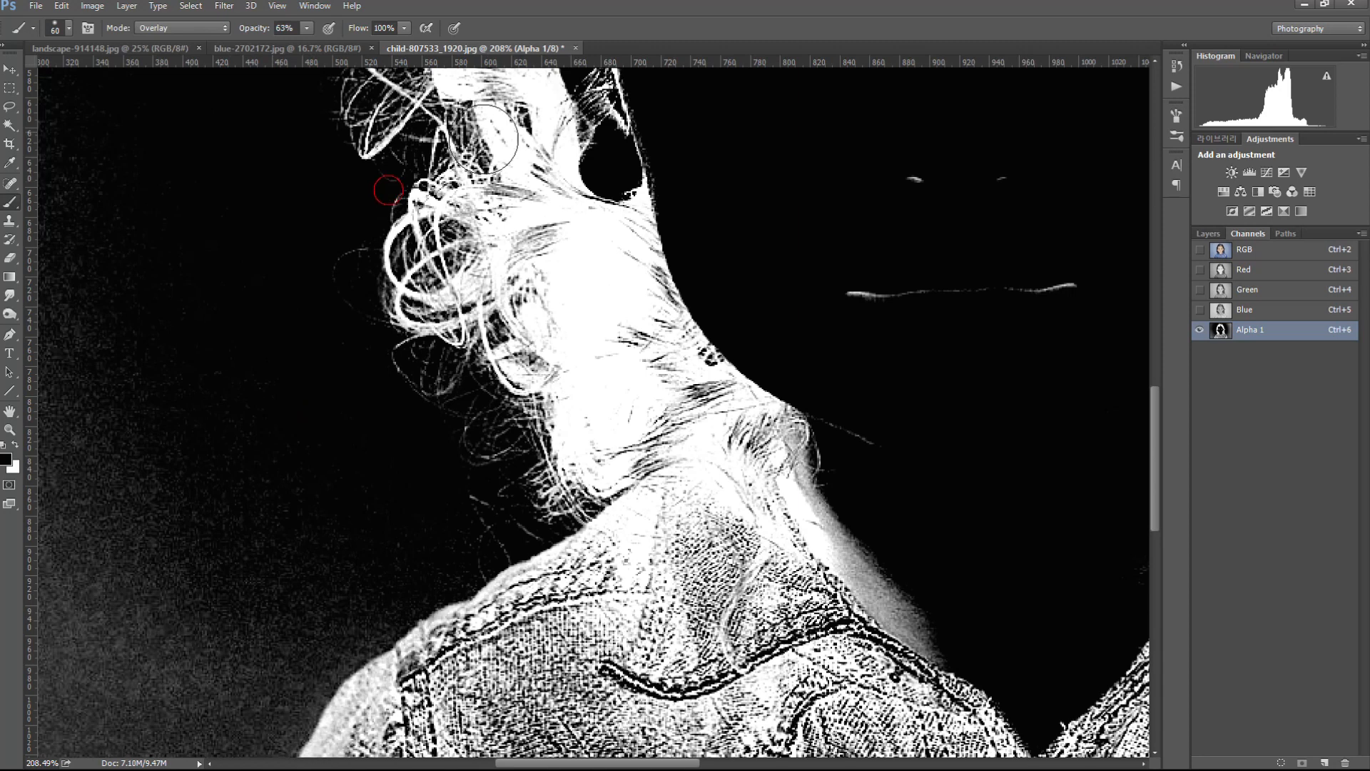
{"action": "mouse_move", "coordinate": [278, 580]}
{"action": "left_mouse_down"}
{"action": "mouse_move", "coordinate": [358, 611]}
{"action": "mouse_move", "coordinate": [391, 608]}
{"action": "mouse_move", "coordinate": [297, 575]}
{"action": "mouse_move", "coordinate": [286, 477]}
{"action": "mouse_move", "coordinate": [300, 621]}
{"action": "mouse_move", "coordinate": [428, 451]}
{"action": "left_mouse_up"}
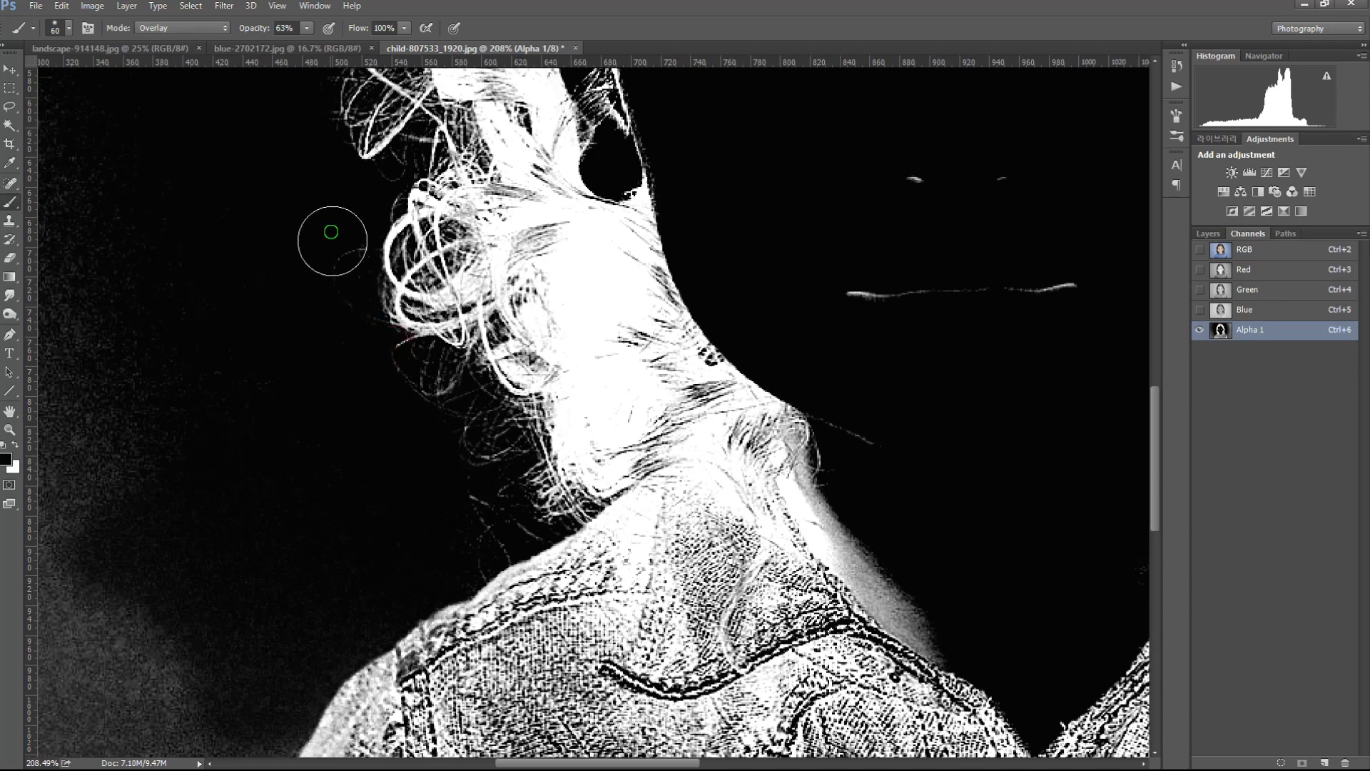
{"action": "left_click_drag", "start_coordinate": [366, 164], "coordinate": [381, 438]}
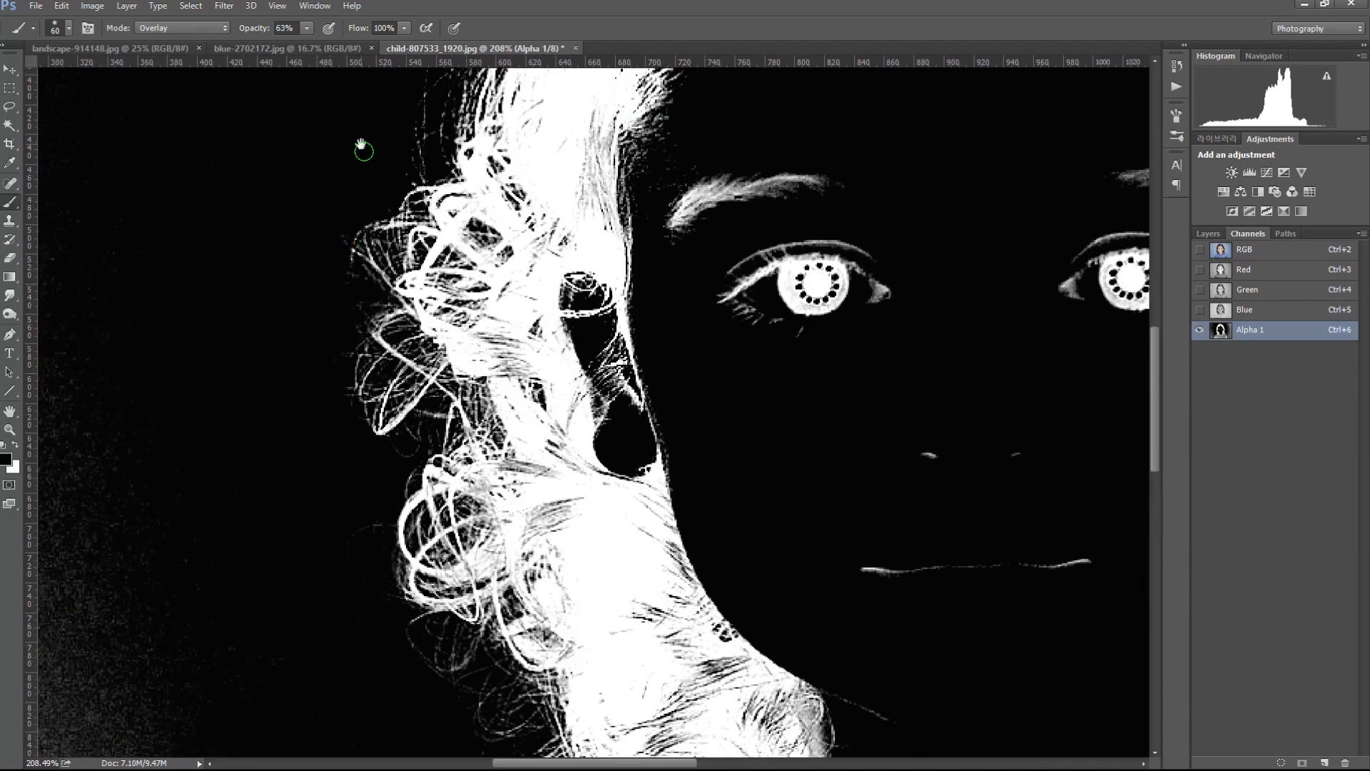
{"action": "left_click_drag", "start_coordinate": [362, 146], "coordinate": [353, 389]}
- Enlarge the brush to 175 and paint the background on the image's right side black, down to the jacket's sleeve
{"action": "left_click_drag", "start_coordinate": [465, 119], "coordinate": [276, 388]}
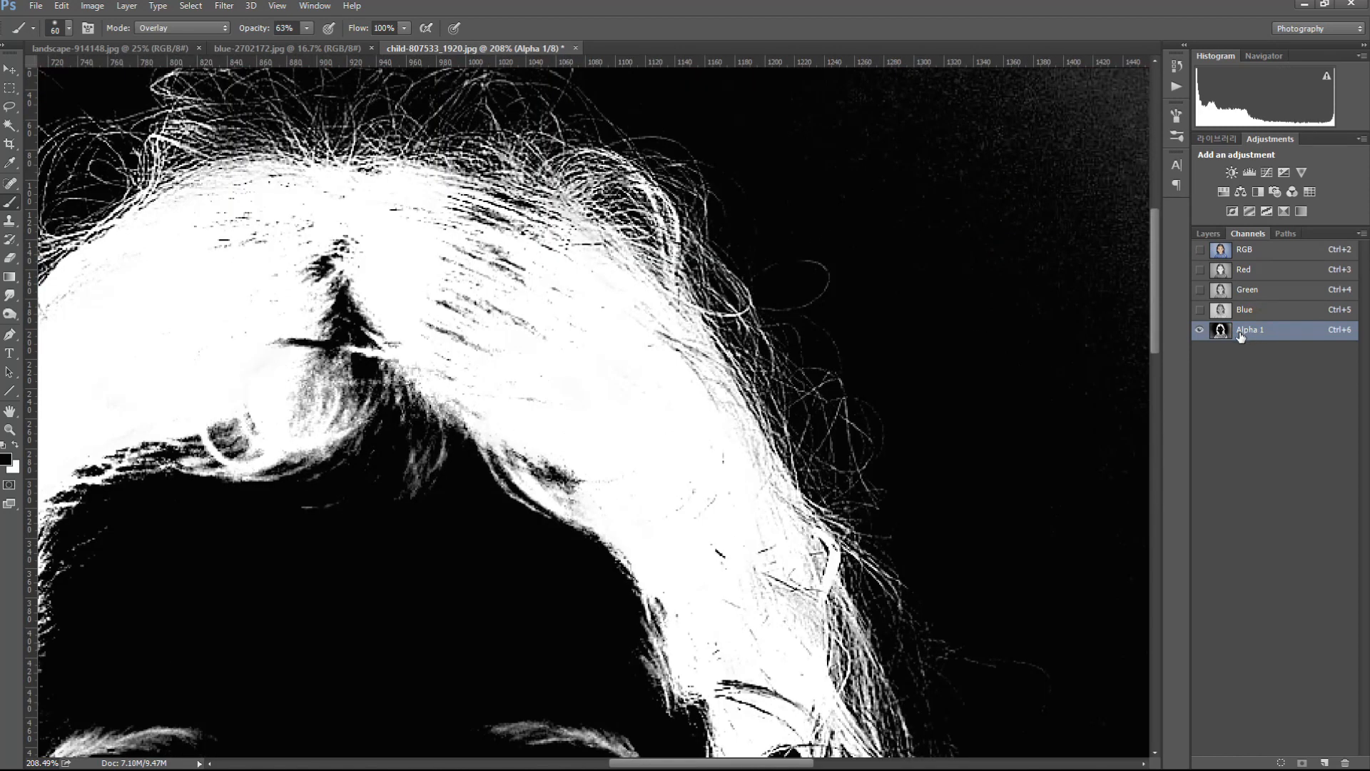
{"action": "left_click_drag", "start_coordinate": [802, 292], "coordinate": [831, 356]}
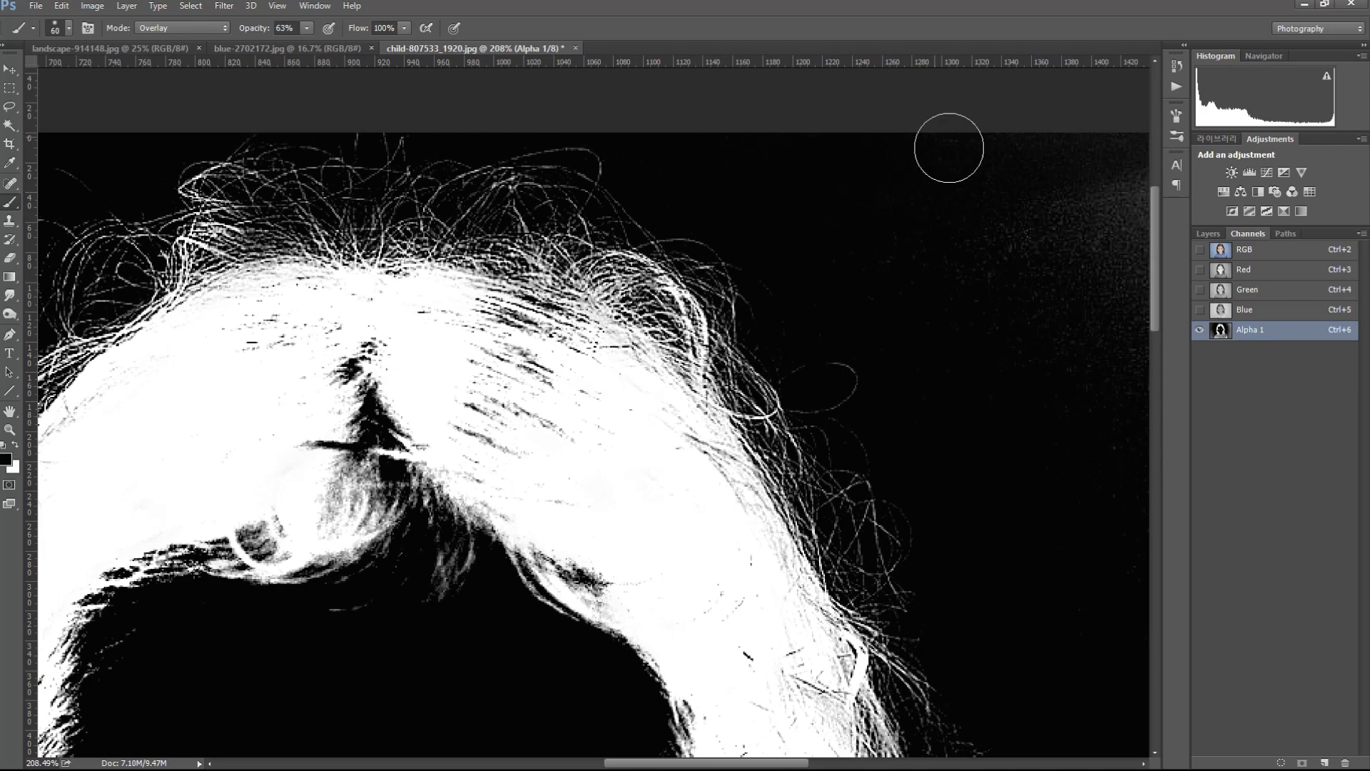
{"action": "scroll", "coordinate": [999, 330], "scroll_direction": "down", "scroll_amount": 5}
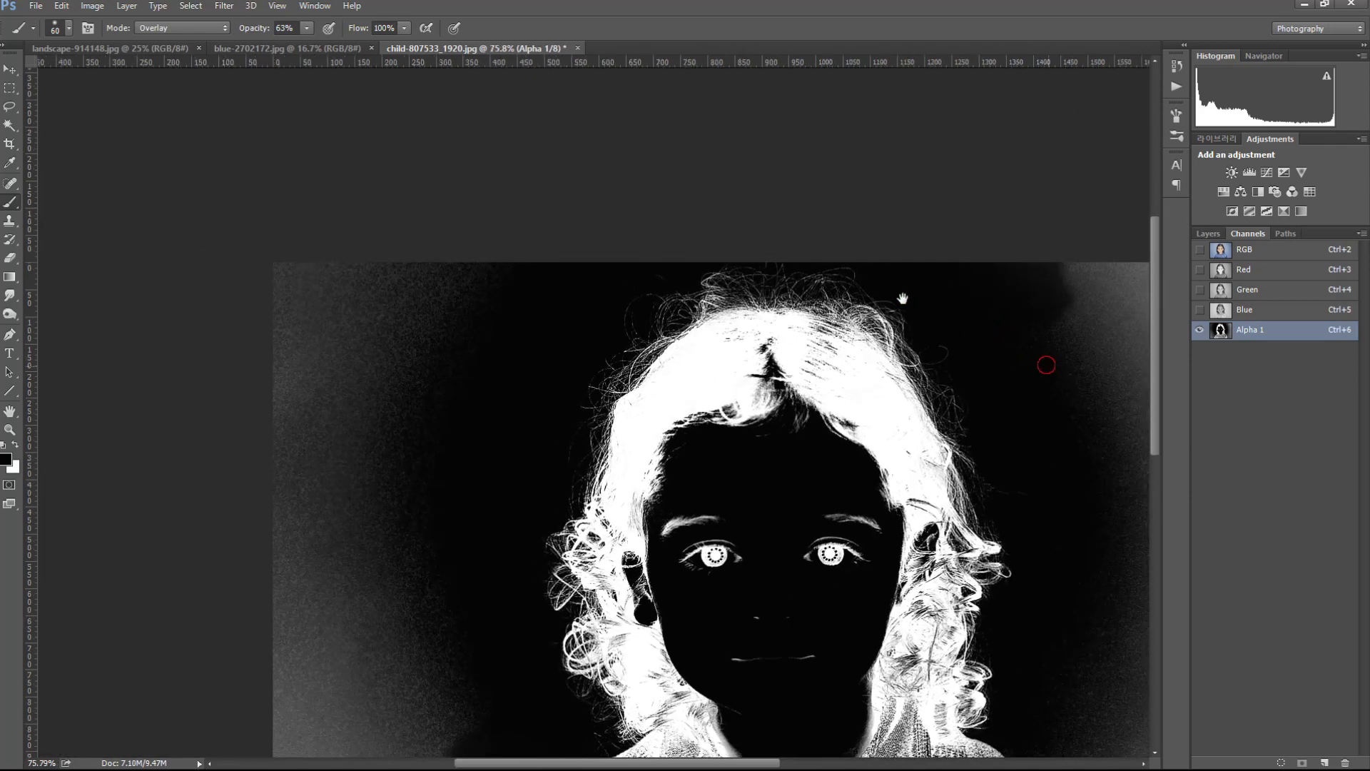
{"action": "left_click_drag", "start_coordinate": [968, 324], "coordinate": [821, 165]}
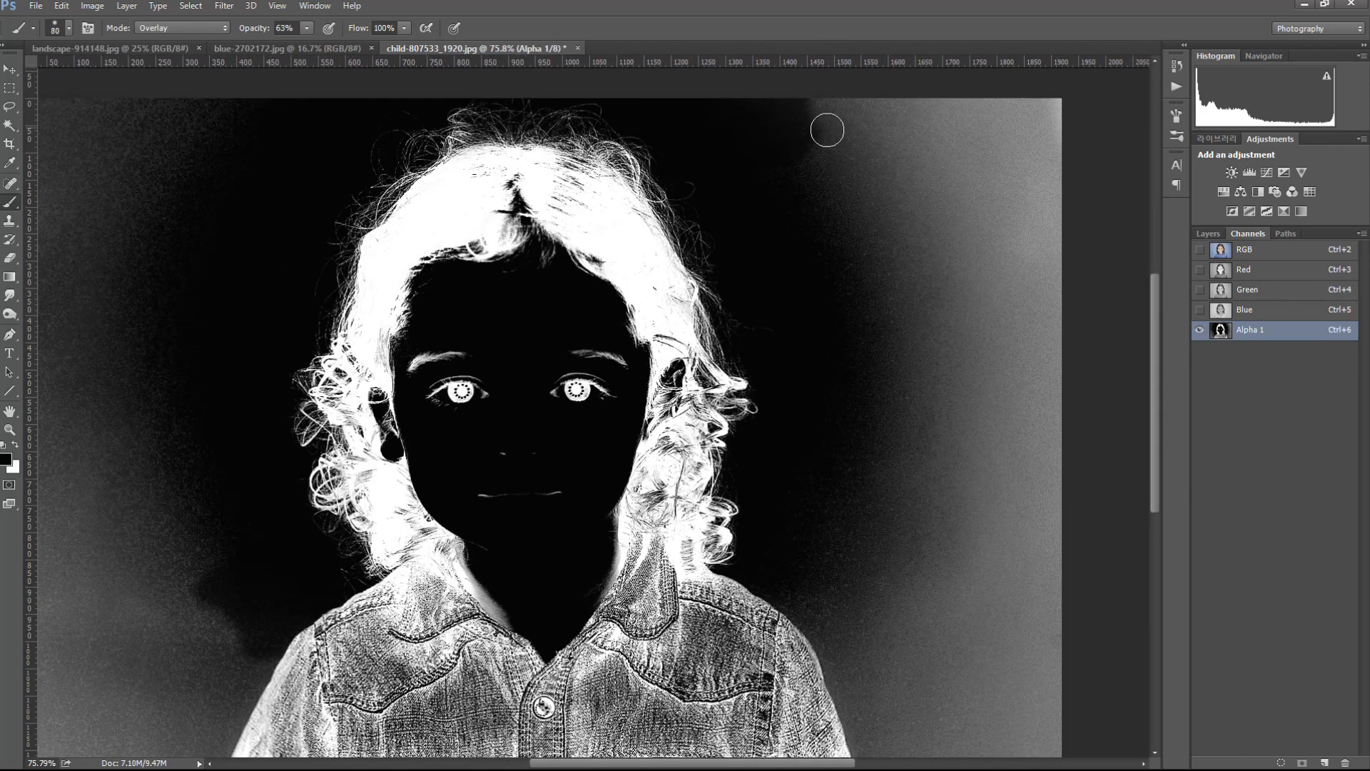
{"action": "mouse_move", "coordinate": [811, 116]}
{"action": "left_mouse_down"}
{"action": "mouse_move", "coordinate": [890, 395]}
{"action": "mouse_move", "coordinate": [911, 245]}
{"action": "mouse_move", "coordinate": [1009, 101]}
{"action": "mouse_move", "coordinate": [1037, 171]}
{"action": "mouse_move", "coordinate": [1009, 272]}
{"action": "mouse_move", "coordinate": [884, 160]}
{"action": "mouse_move", "coordinate": [902, 208]}
{"action": "mouse_move", "coordinate": [941, 203]}
{"action": "mouse_move", "coordinate": [1013, 142]}
{"action": "mouse_move", "coordinate": [989, 186]}
{"action": "mouse_move", "coordinate": [1046, 325]}
{"action": "mouse_move", "coordinate": [981, 114]}
{"action": "mouse_move", "coordinate": [966, 318]}
{"action": "mouse_move", "coordinate": [939, 340]}
{"action": "mouse_move", "coordinate": [1048, 573]}
{"action": "mouse_move", "coordinate": [1006, 648]}
{"action": "left_mouse_up"}
{"action": "key", "text": "bracketright"}
{"action": "left_click_drag", "start_coordinate": [949, 486], "coordinate": [846, 196]}
{"action": "mouse_move", "coordinate": [795, 282]}
{"action": "left_mouse_down"}
{"action": "mouse_move", "coordinate": [850, 281]}
{"action": "mouse_move", "coordinate": [905, 435]}
{"action": "mouse_move", "coordinate": [957, 483]}
{"action": "mouse_move", "coordinate": [884, 514]}
{"action": "mouse_move", "coordinate": [748, 144]}
{"action": "left_mouse_up"}
{"action": "mouse_move", "coordinate": [868, 553]}
{"action": "left_mouse_down"}
{"action": "mouse_move", "coordinate": [789, 409]}
{"action": "mouse_move", "coordinate": [887, 458]}
{"action": "mouse_move", "coordinate": [963, 385]}
{"action": "left_mouse_up"}
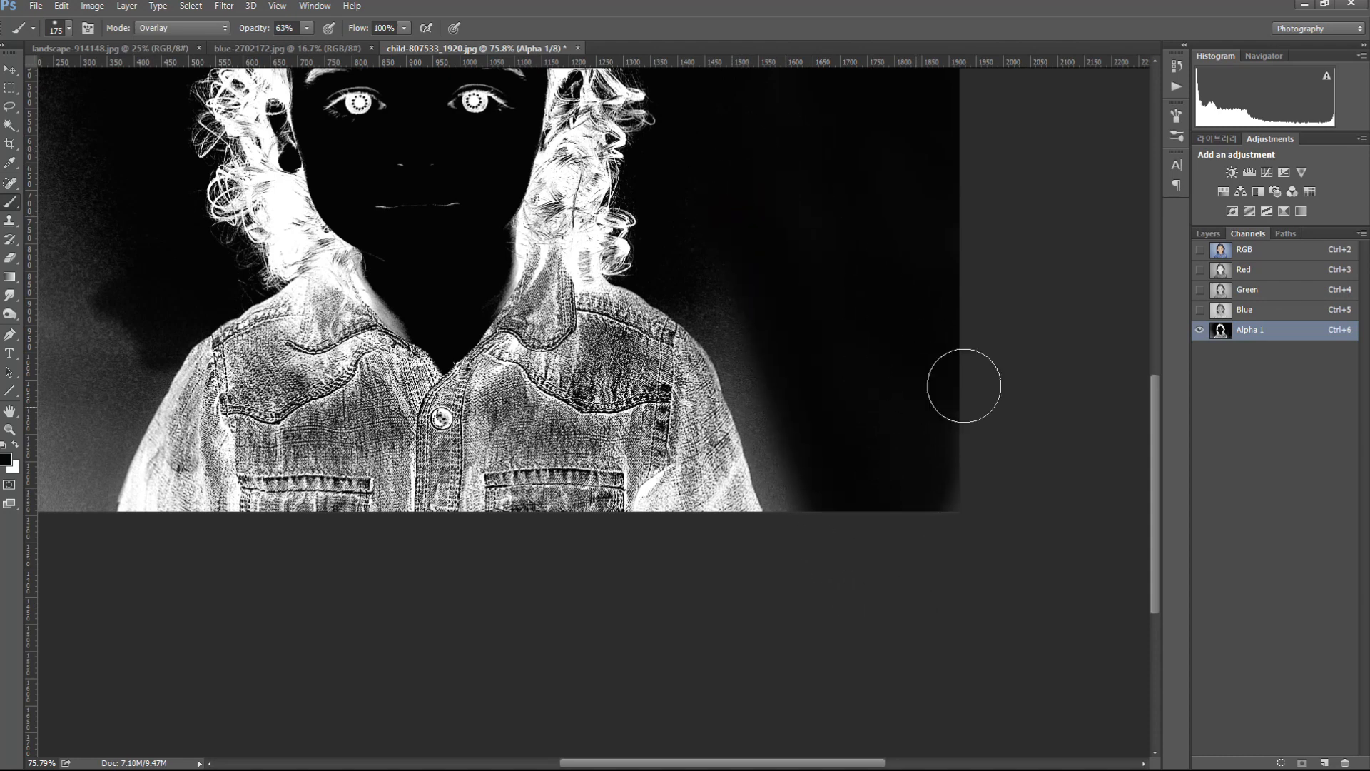
{"action": "mouse_move", "coordinate": [736, 296]}
{"action": "left_mouse_down"}
{"action": "mouse_move", "coordinate": [774, 511]}
{"action": "mouse_move", "coordinate": [783, 437]}
{"action": "mouse_move", "coordinate": [790, 554]}
{"action": "left_mouse_up"}
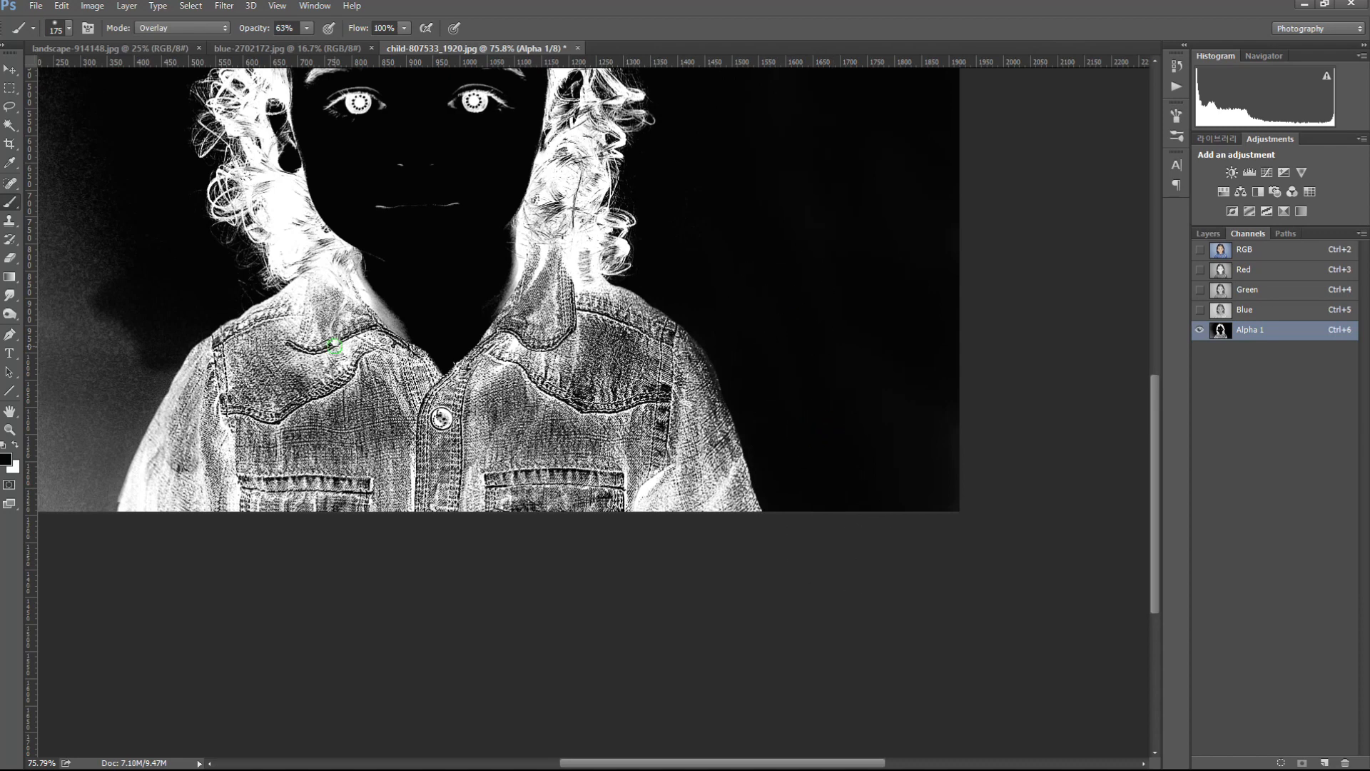
- Darken the lower background beside the sleeve on the image's left side with the black Overlay brush
{"action": "left_click_drag", "start_coordinate": [335, 346], "coordinate": [578, 436]}
{"action": "mouse_move", "coordinate": [356, 378]}
{"action": "left_mouse_down"}
{"action": "mouse_move", "coordinate": [314, 468]}
{"action": "mouse_move", "coordinate": [184, 581]}
{"action": "mouse_move", "coordinate": [290, 361]}
{"action": "mouse_move", "coordinate": [292, 477]}
{"action": "mouse_move", "coordinate": [229, 566]}
{"action": "mouse_move", "coordinate": [321, 370]}
{"action": "mouse_move", "coordinate": [193, 352]}
{"action": "mouse_move", "coordinate": [150, 487]}
{"action": "left_mouse_up"}
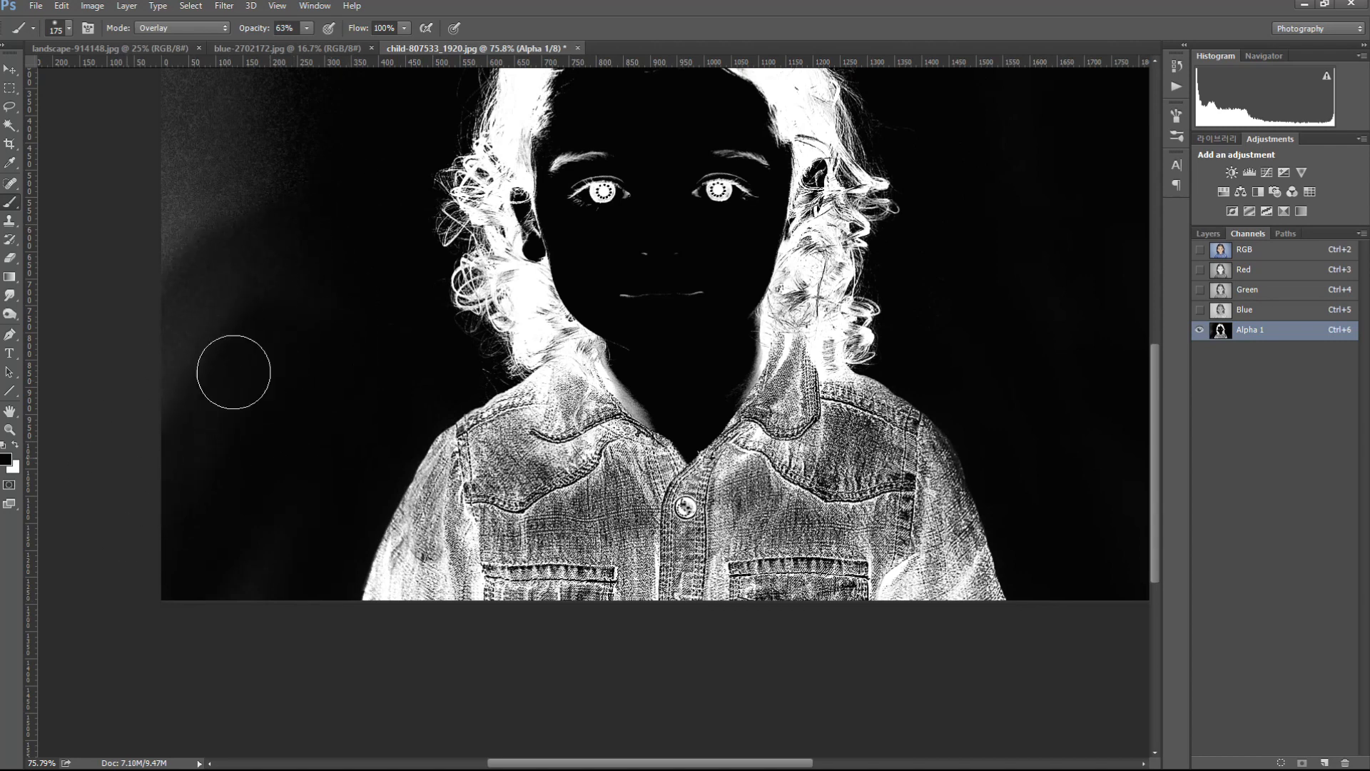
{"action": "left_click_drag", "start_coordinate": [397, 258], "coordinate": [431, 454]}
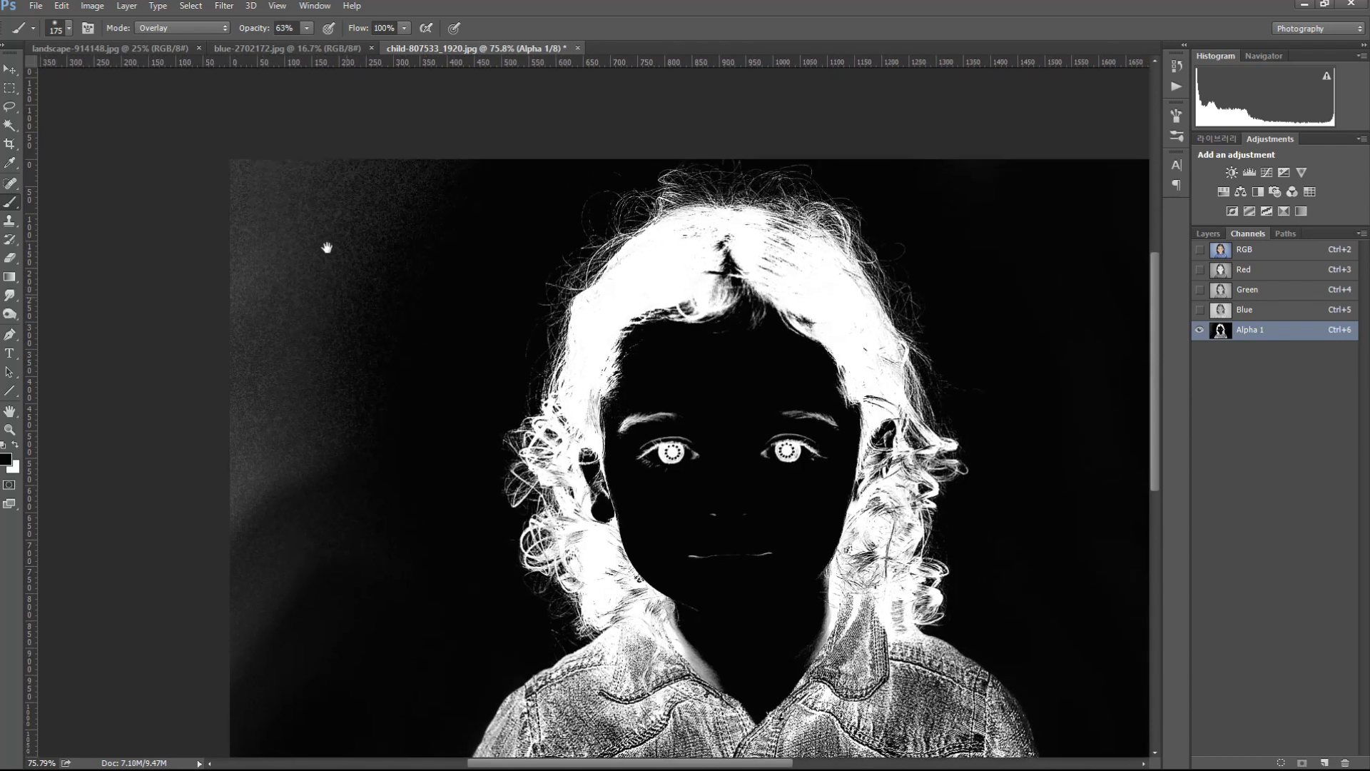
- Set the brush to Normal mode and 100% opacity, and paint the remaining grey background on the image's left side solid black
{"action": "left_click", "coordinate": [176, 29]}
{"action": "left_click", "coordinate": [228, 38]}
{"action": "left_click_drag", "start_coordinate": [204, 201], "coordinate": [186, 207]}
{"action": "left_click_drag", "start_coordinate": [394, 149], "coordinate": [196, 232]}
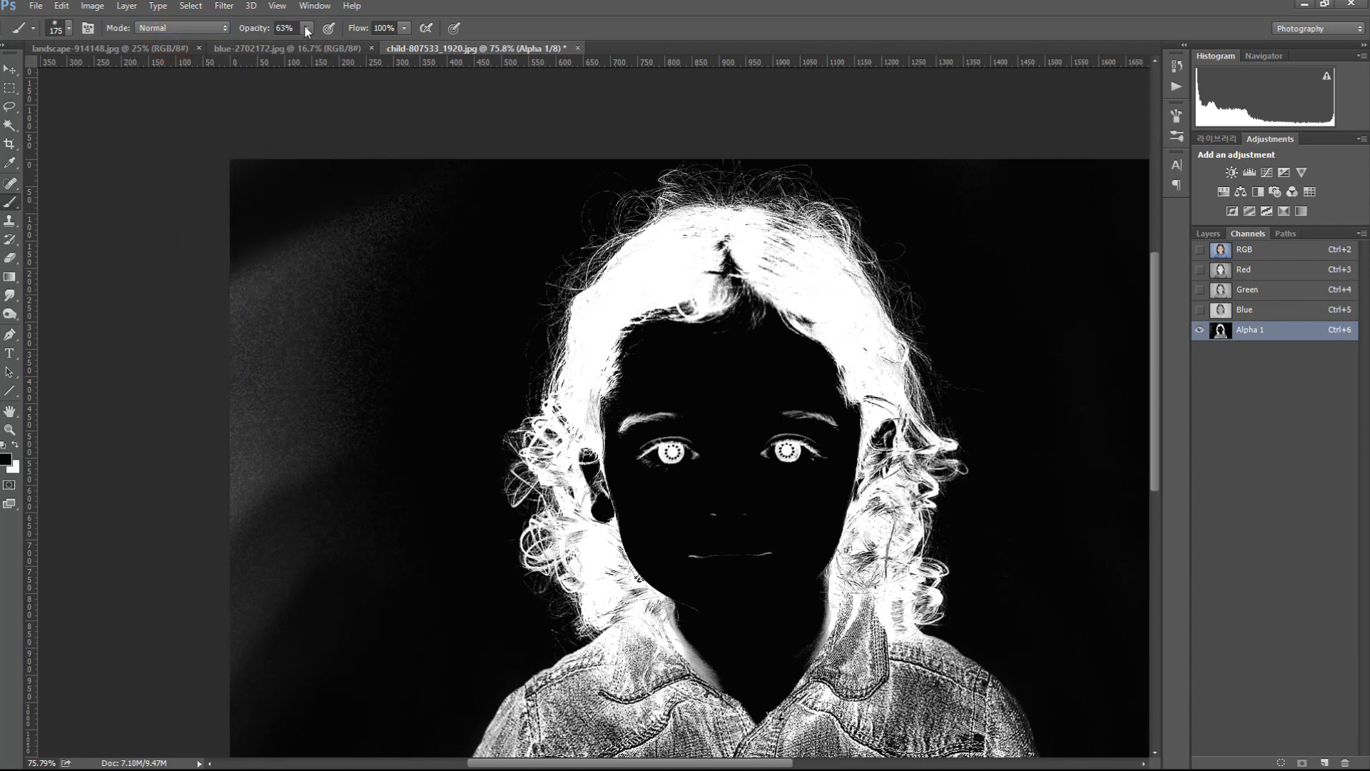
{"action": "mouse_move", "coordinate": [437, 190]}
{"action": "left_mouse_down"}
{"action": "mouse_move", "coordinate": [117, 233]}
{"action": "mouse_move", "coordinate": [413, 242]}
{"action": "mouse_move", "coordinate": [381, 337]}
{"action": "mouse_move", "coordinate": [223, 568]}
{"action": "mouse_move", "coordinate": [313, 632]}
{"action": "left_mouse_up"}
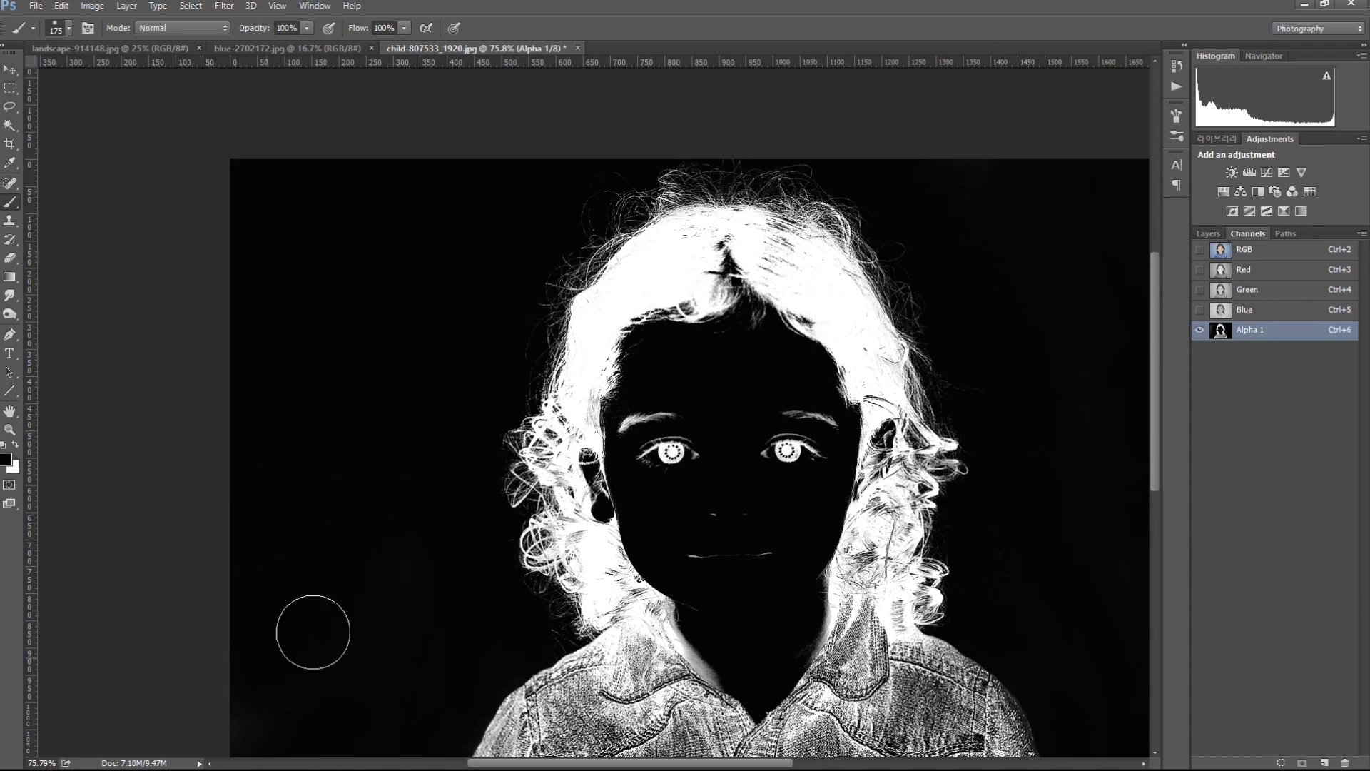
{"action": "mouse_move", "coordinate": [399, 492]}
{"action": "left_mouse_down"}
{"action": "mouse_move", "coordinate": [309, 217]}
{"action": "mouse_move", "coordinate": [343, 258]}
{"action": "left_mouse_up"}
{"action": "left_click_drag", "start_coordinate": [291, 357], "coordinate": [266, 411]}
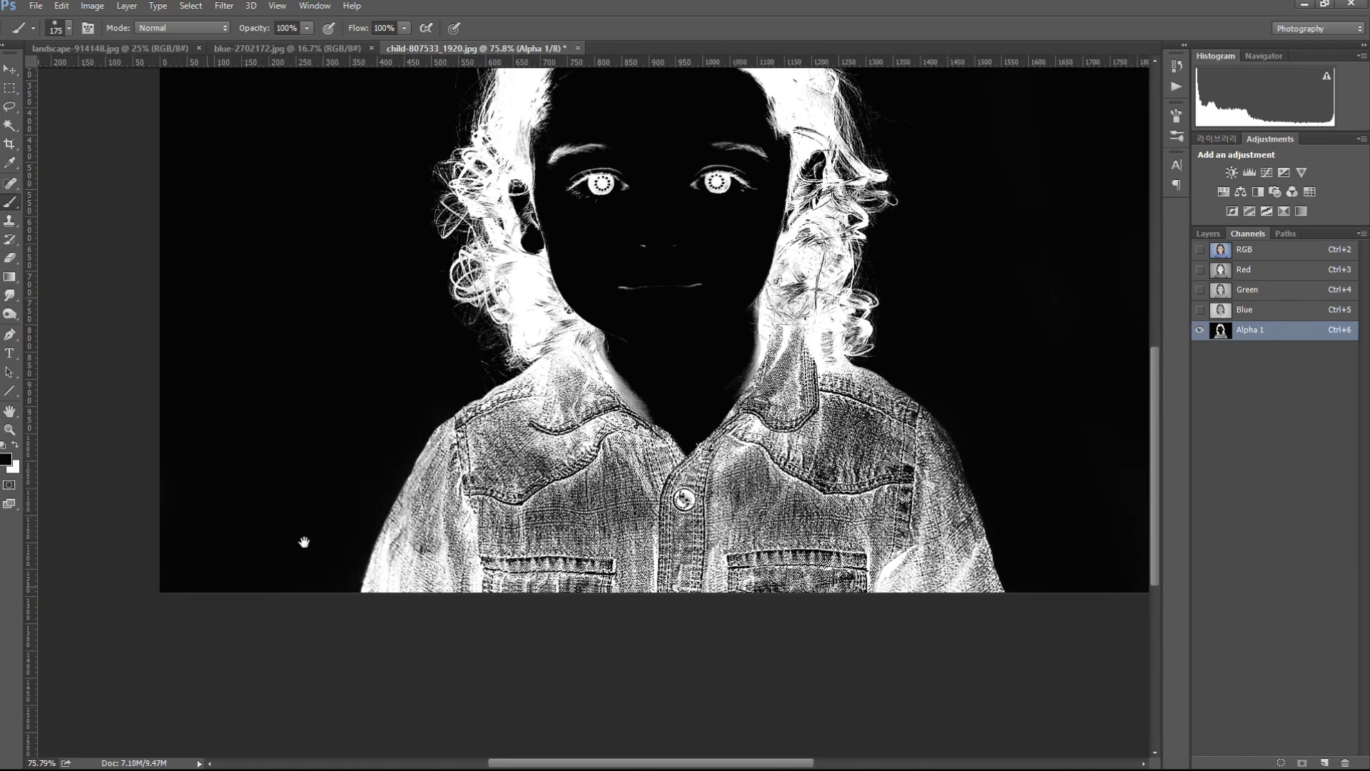
- Cover the leftover grey traces in the background on the image's right side with solid black
{"action": "left_click_drag", "start_coordinate": [1144, 294], "coordinate": [1011, 402]}
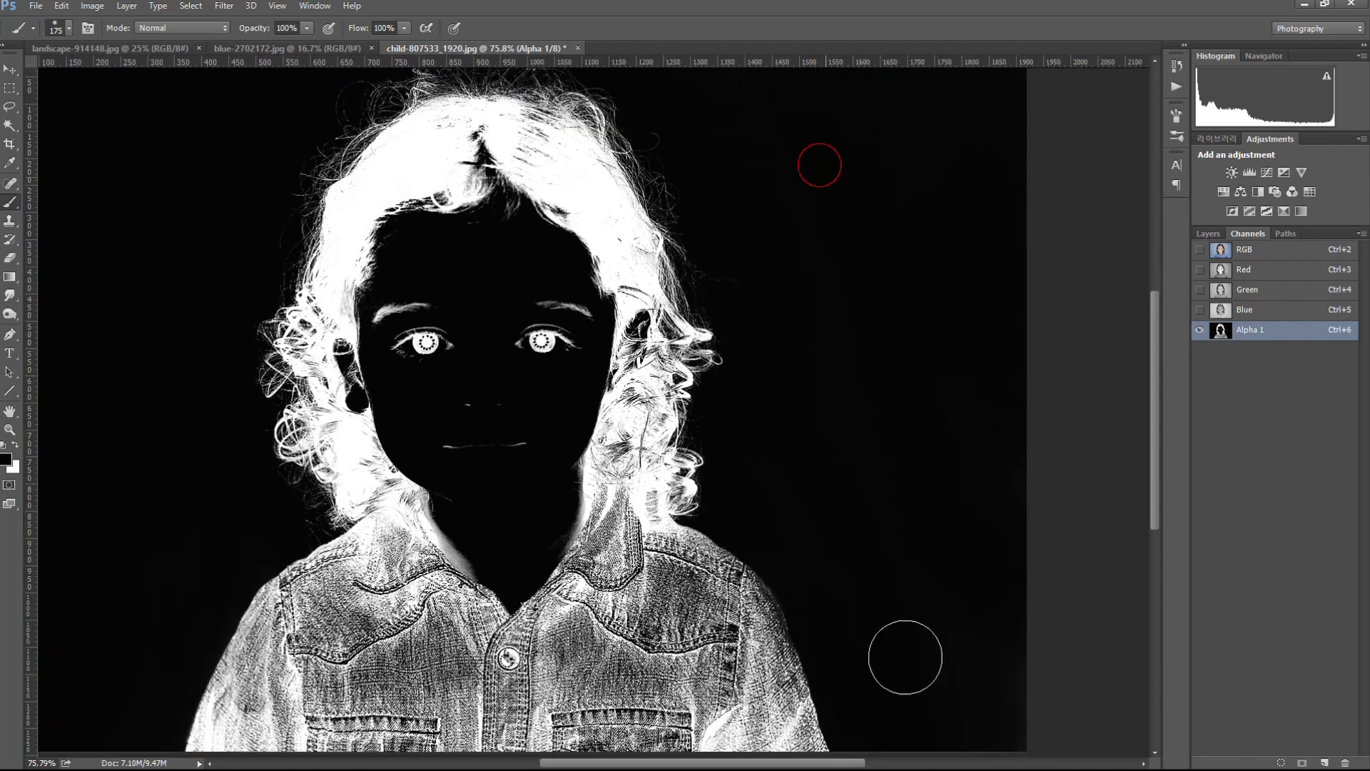
{"action": "left_click_drag", "start_coordinate": [958, 273], "coordinate": [930, 352]}
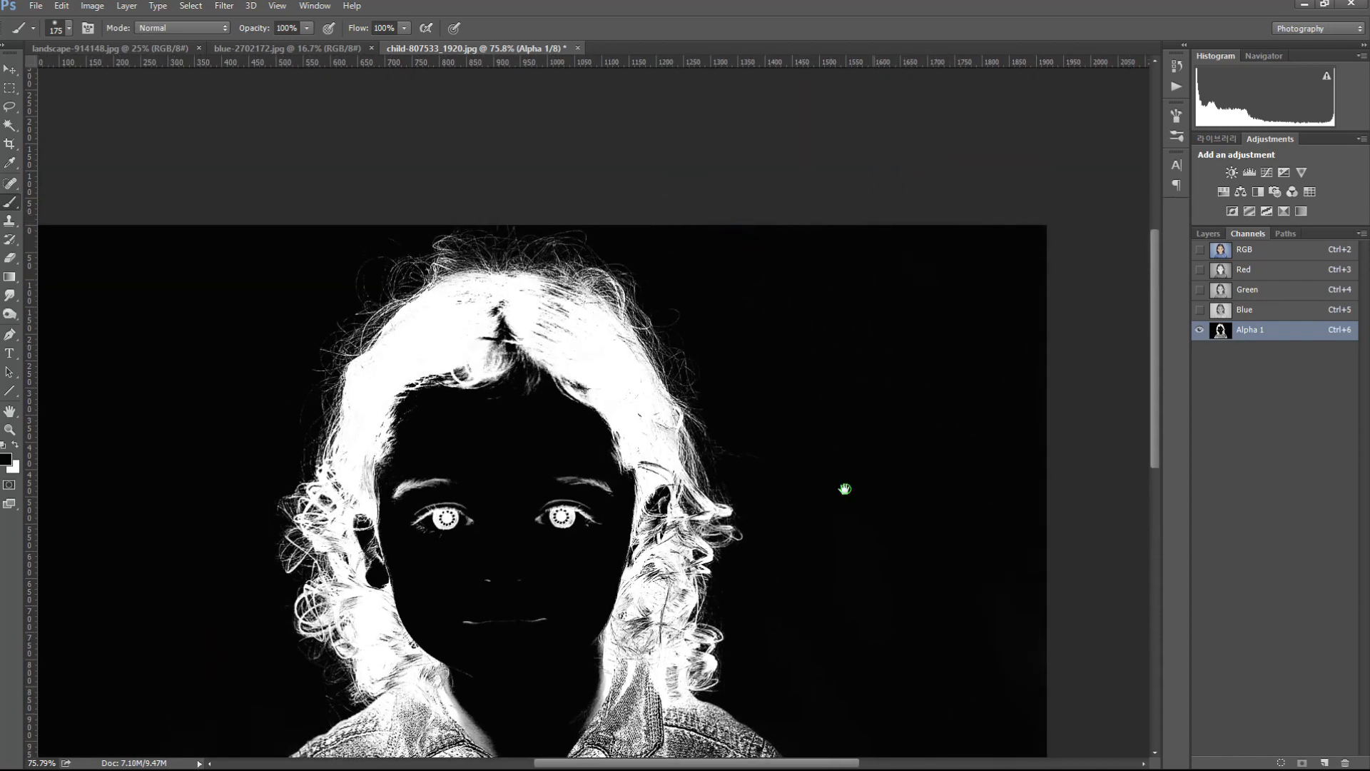
{"action": "left_click_drag", "start_coordinate": [845, 489], "coordinate": [908, 101]}
{"action": "mouse_move", "coordinate": [909, 309]}
{"action": "left_mouse_down"}
{"action": "mouse_move", "coordinate": [943, 315]}
{"action": "mouse_move", "coordinate": [700, 183]}
{"action": "left_mouse_up"}
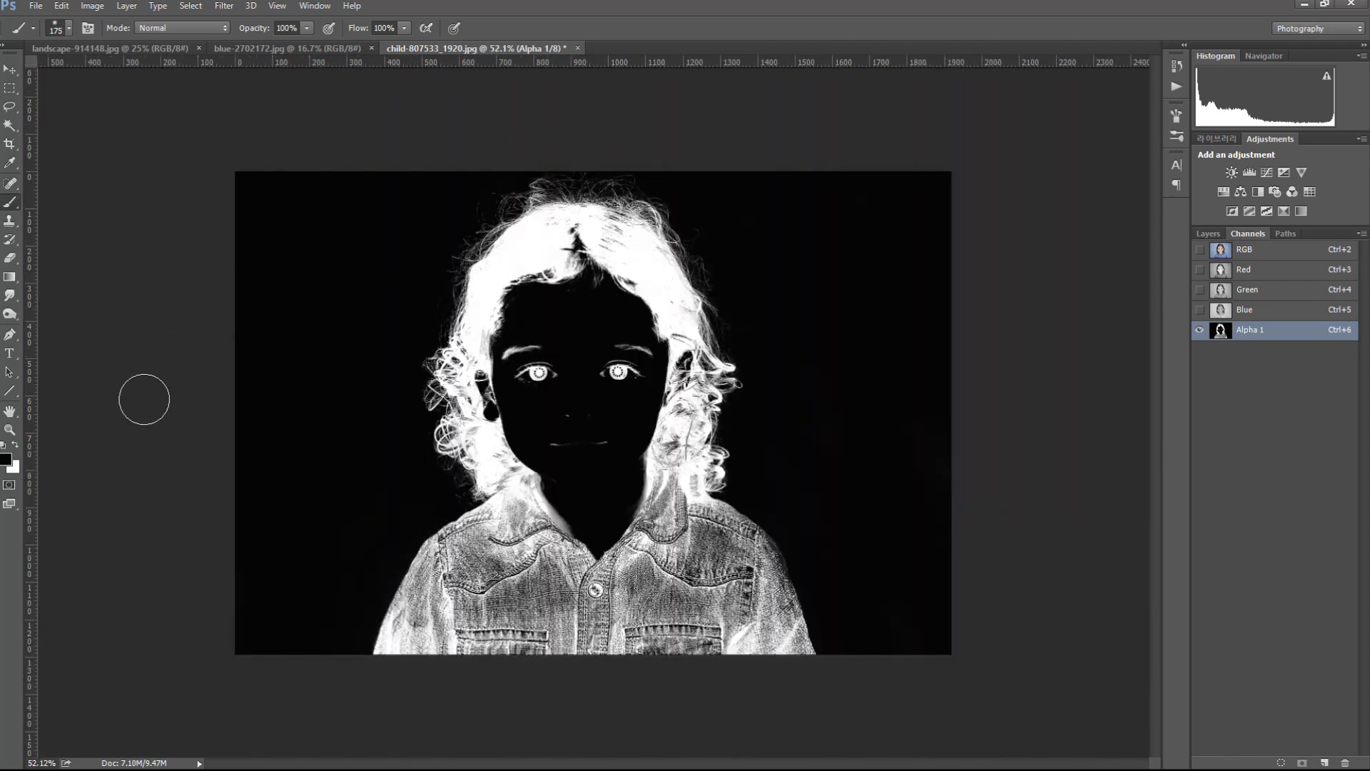
- Swap to white and fill the face, the inner hair and the middle of the jacket, keeping clear of the outer edges
{"action": "mouse_move", "coordinate": [575, 238]}
{"action": "left_mouse_down"}
{"action": "mouse_move", "coordinate": [586, 399]}
{"action": "mouse_move", "coordinate": [627, 309]}
{"action": "mouse_move", "coordinate": [645, 394]}
{"action": "mouse_move", "coordinate": [619, 487]}
{"action": "mouse_move", "coordinate": [575, 532]}
{"action": "mouse_move", "coordinate": [519, 427]}
{"action": "mouse_move", "coordinate": [510, 378]}
{"action": "mouse_move", "coordinate": [531, 282]}
{"action": "mouse_move", "coordinate": [534, 487]}
{"action": "mouse_move", "coordinate": [640, 544]}
{"action": "mouse_move", "coordinate": [661, 511]}
{"action": "mouse_move", "coordinate": [643, 678]}
{"action": "mouse_move", "coordinate": [678, 550]}
{"action": "mouse_move", "coordinate": [719, 652]}
{"action": "mouse_move", "coordinate": [556, 612]}
{"action": "mouse_move", "coordinate": [498, 578]}
{"action": "mouse_move", "coordinate": [494, 641]}
{"action": "left_mouse_up"}
{"action": "left_click_drag", "start_coordinate": [693, 556], "coordinate": [769, 688]}
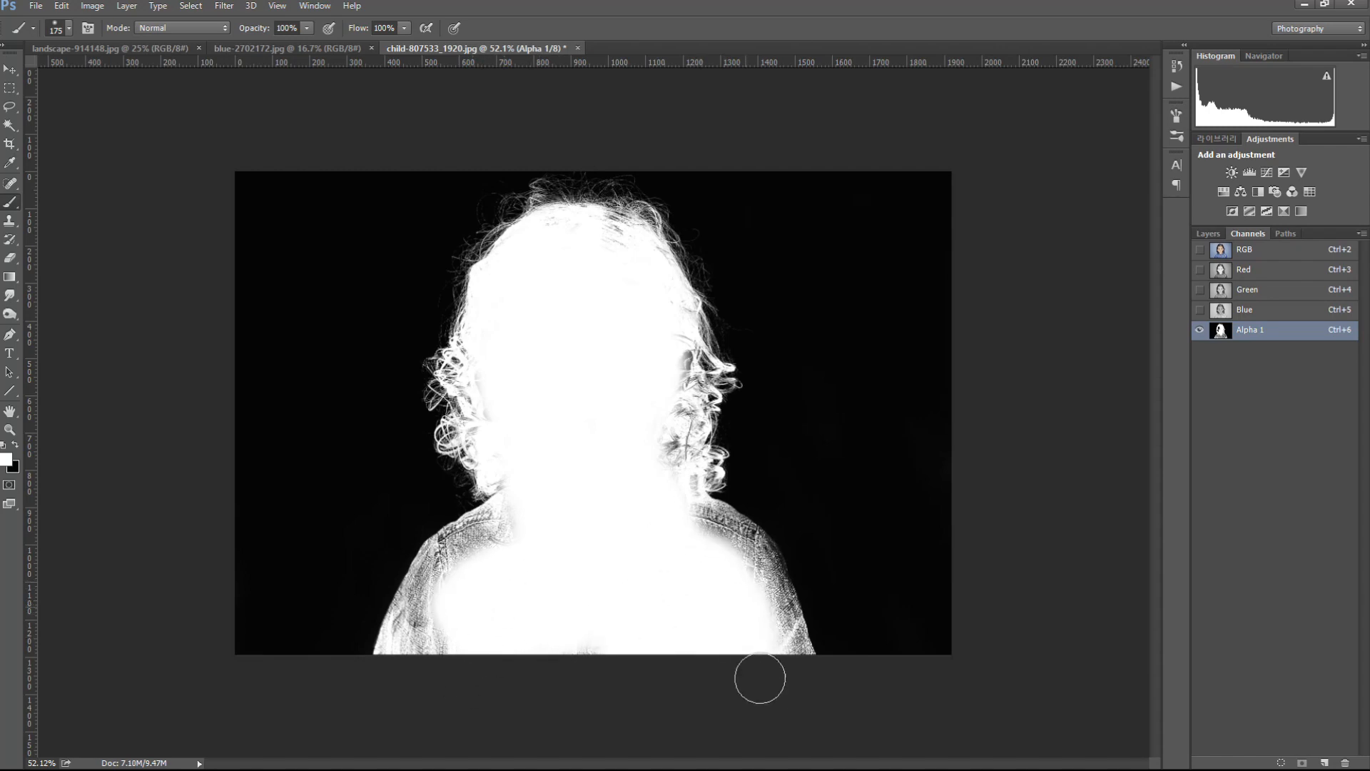
{"action": "left_click_drag", "start_coordinate": [695, 511], "coordinate": [748, 537]}
- Switch to a hard round brush and paint the shoulder and sleeve on the image's left side solid white up to the outline
{"action": "left_click_drag", "start_coordinate": [422, 453], "coordinate": [680, 206]}
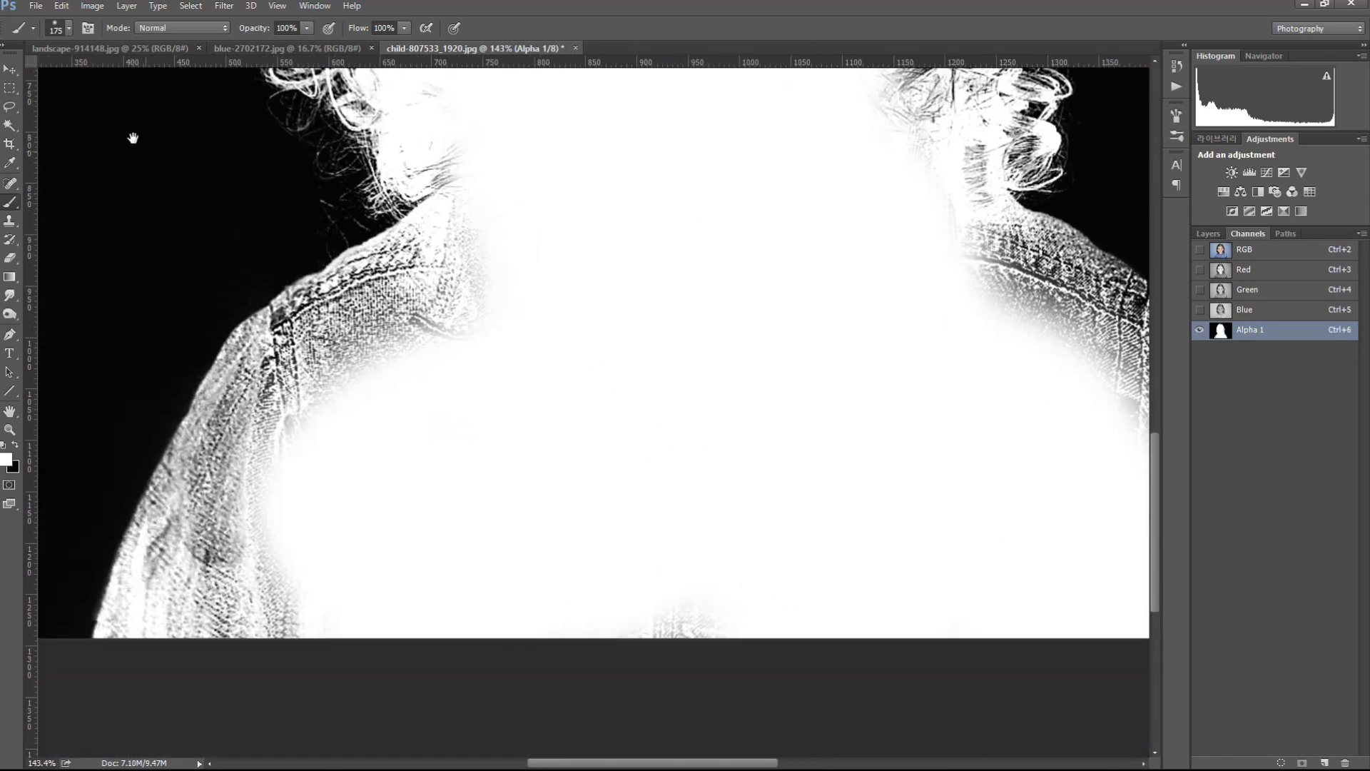
{"action": "left_click", "coordinate": [70, 29]}
{"action": "double_click", "coordinate": [49, 171]}
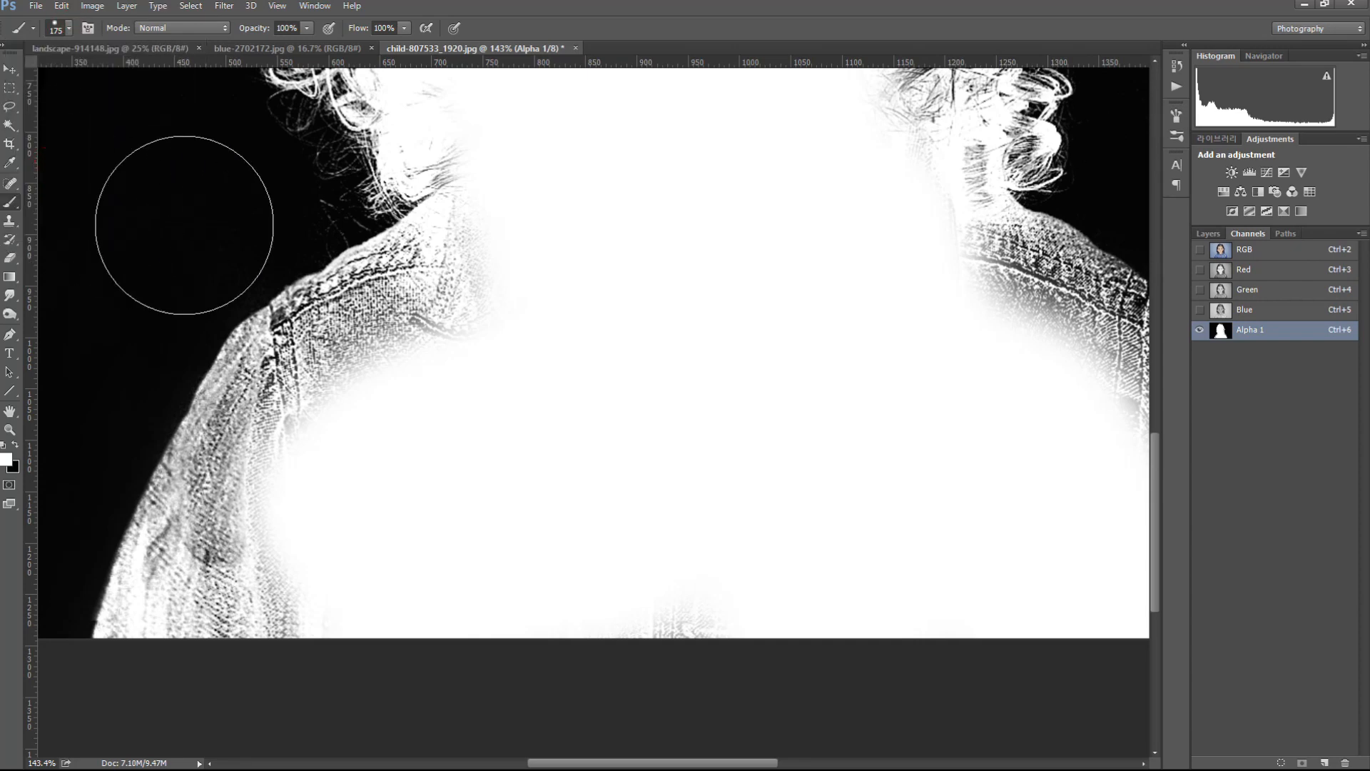
{"action": "mouse_move", "coordinate": [504, 352]}
{"action": "left_mouse_down"}
{"action": "mouse_move", "coordinate": [392, 397]}
{"action": "mouse_move", "coordinate": [388, 336]}
{"action": "mouse_move", "coordinate": [464, 309]}
{"action": "mouse_move", "coordinate": [447, 300]}
{"action": "left_mouse_up"}
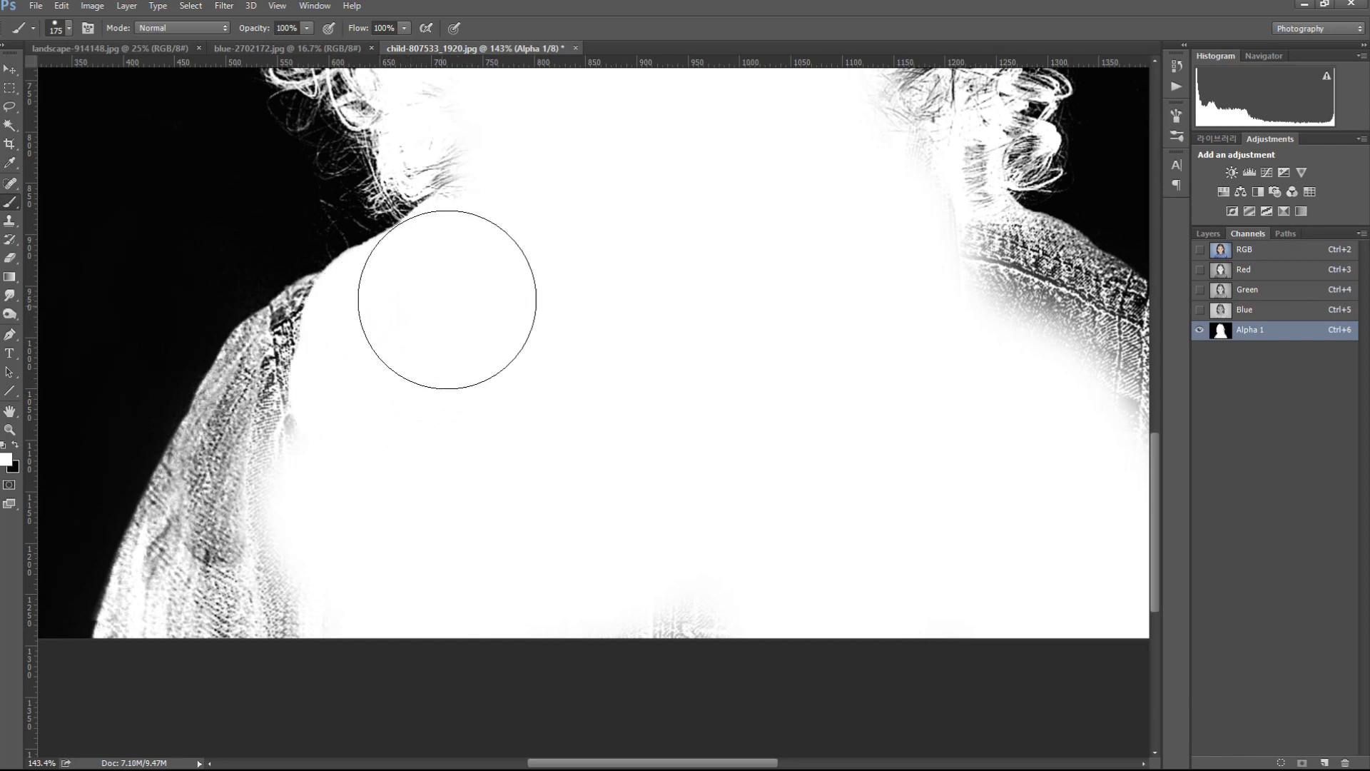
{"action": "key", "text": "space"}
{"action": "left_click_drag", "start_coordinate": [603, 237], "coordinate": [615, 329]}
{"action": "mouse_move", "coordinate": [336, 649]}
{"action": "left_mouse_down"}
{"action": "mouse_move", "coordinate": [229, 719]}
{"action": "mouse_move", "coordinate": [235, 666]}
{"action": "mouse_move", "coordinate": [309, 571]}
{"action": "mouse_move", "coordinate": [310, 556]}
{"action": "mouse_move", "coordinate": [287, 552]}
{"action": "mouse_move", "coordinate": [290, 526]}
{"action": "mouse_move", "coordinate": [352, 468]}
{"action": "mouse_move", "coordinate": [318, 474]}
{"action": "mouse_move", "coordinate": [286, 599]}
{"action": "mouse_move", "coordinate": [281, 563]}
{"action": "mouse_move", "coordinate": [249, 609]}
{"action": "left_mouse_up"}
{"action": "left_click", "coordinate": [281, 559]}
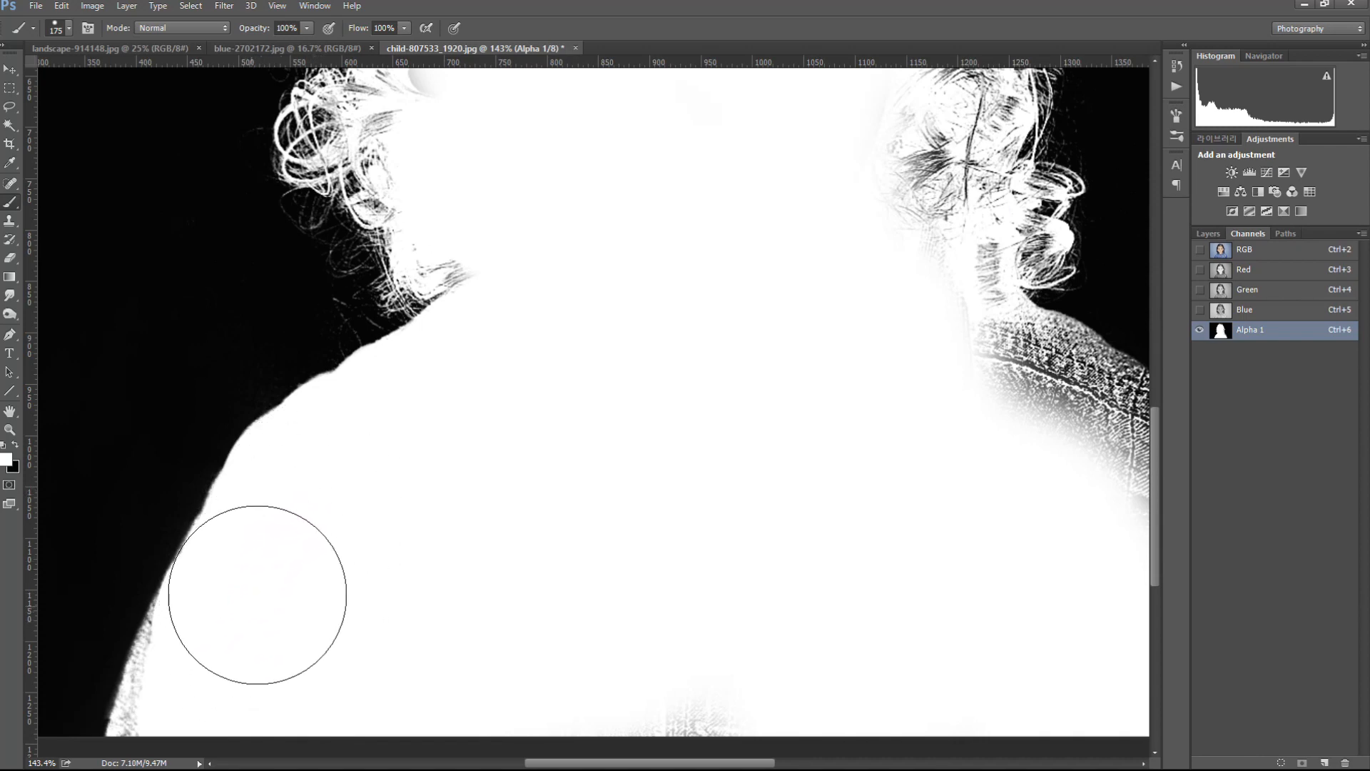
{"action": "mouse_move", "coordinate": [224, 680]}
{"action": "left_mouse_down"}
{"action": "mouse_move", "coordinate": [236, 637]}
{"action": "mouse_move", "coordinate": [216, 702]}
{"action": "mouse_move", "coordinate": [214, 667]}
{"action": "mouse_move", "coordinate": [207, 724]}
{"action": "left_mouse_up"}
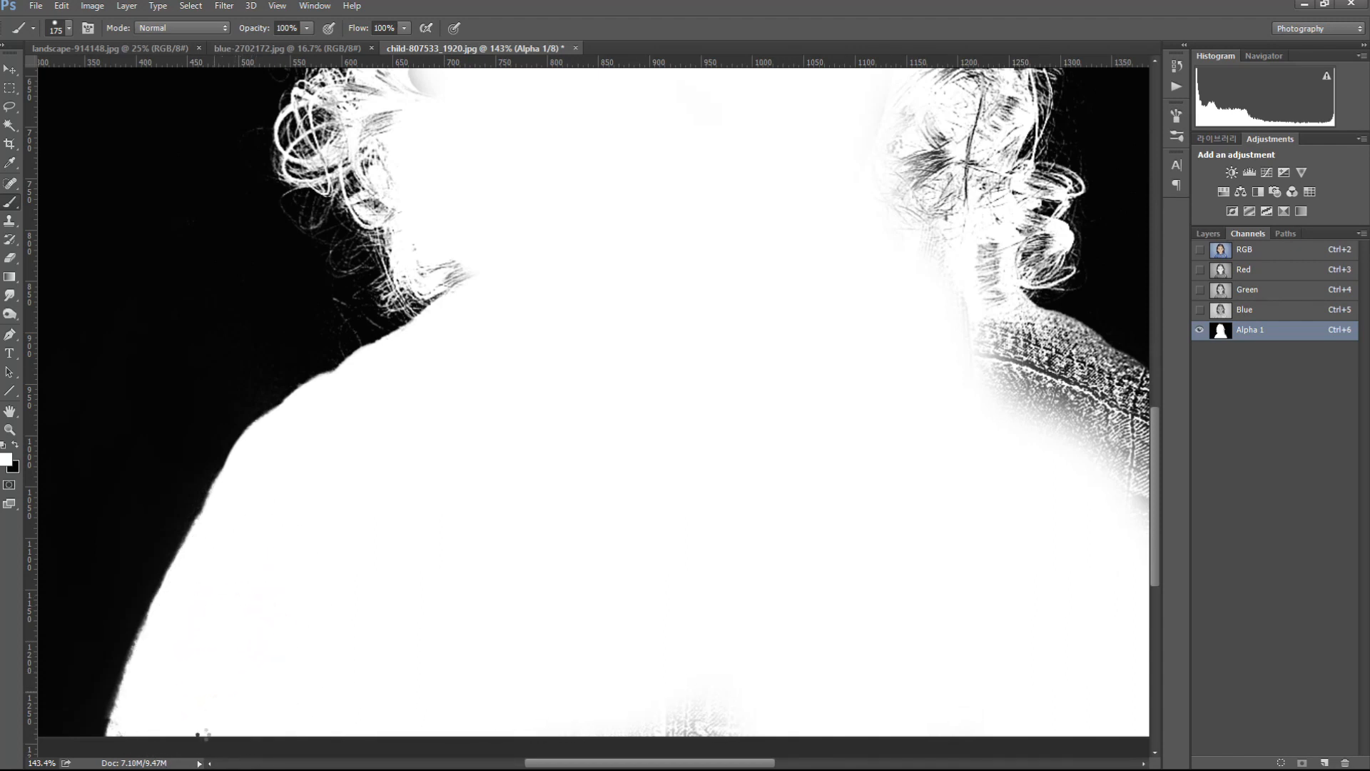
- Paint the denim shoulder and sleeve on the image's right side solid white, following the outer edge of the jacket
{"action": "left_click_drag", "start_coordinate": [722, 437], "coordinate": [495, 401]}
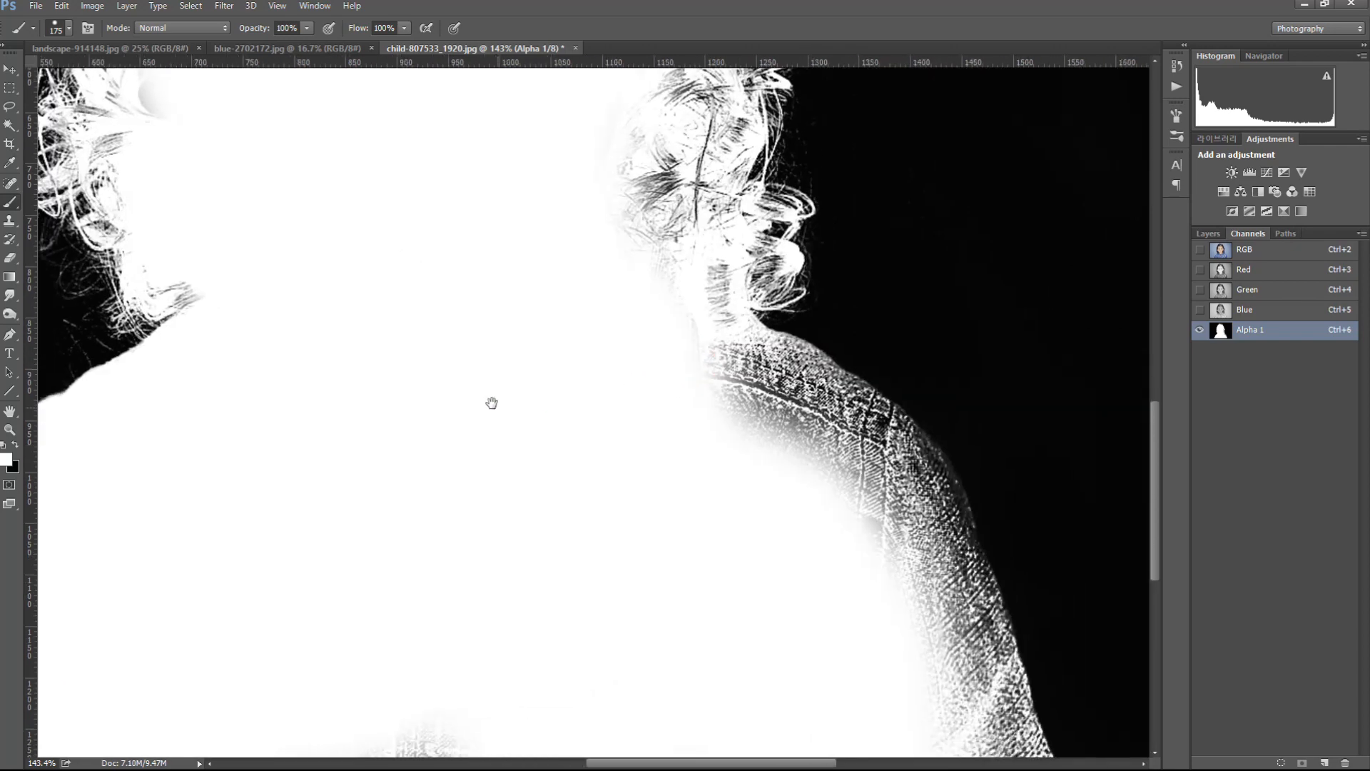
{"action": "mouse_move", "coordinate": [658, 373]}
{"action": "left_mouse_down"}
{"action": "mouse_move", "coordinate": [727, 429]}
{"action": "mouse_move", "coordinate": [725, 400]}
{"action": "mouse_move", "coordinate": [782, 476]}
{"action": "mouse_move", "coordinate": [752, 428]}
{"action": "mouse_move", "coordinate": [767, 443]}
{"action": "mouse_move", "coordinate": [685, 405]}
{"action": "mouse_move", "coordinate": [727, 407]}
{"action": "mouse_move", "coordinate": [715, 397]}
{"action": "mouse_move", "coordinate": [871, 535]}
{"action": "mouse_move", "coordinate": [848, 519]}
{"action": "mouse_move", "coordinate": [923, 737]}
{"action": "left_mouse_up"}
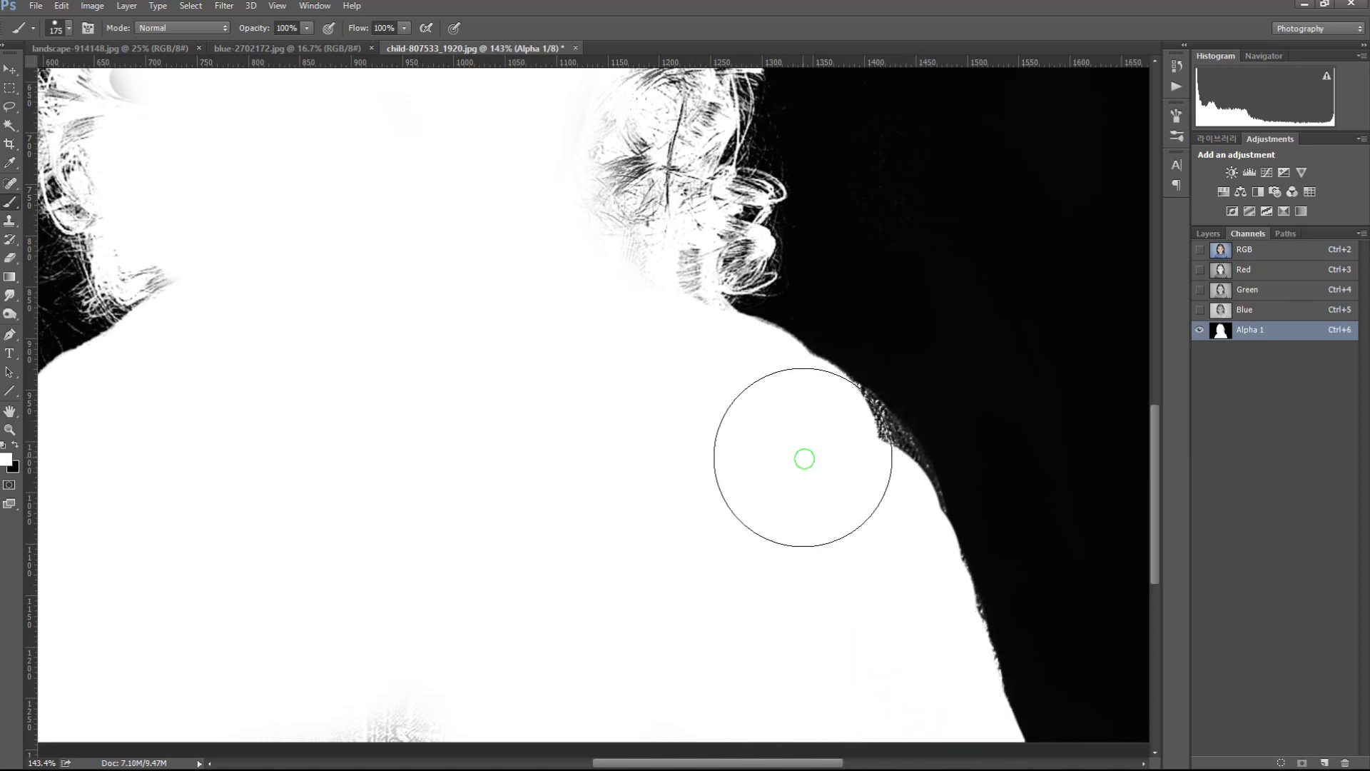
{"action": "left_click_drag", "start_coordinate": [816, 463], "coordinate": [846, 503]}
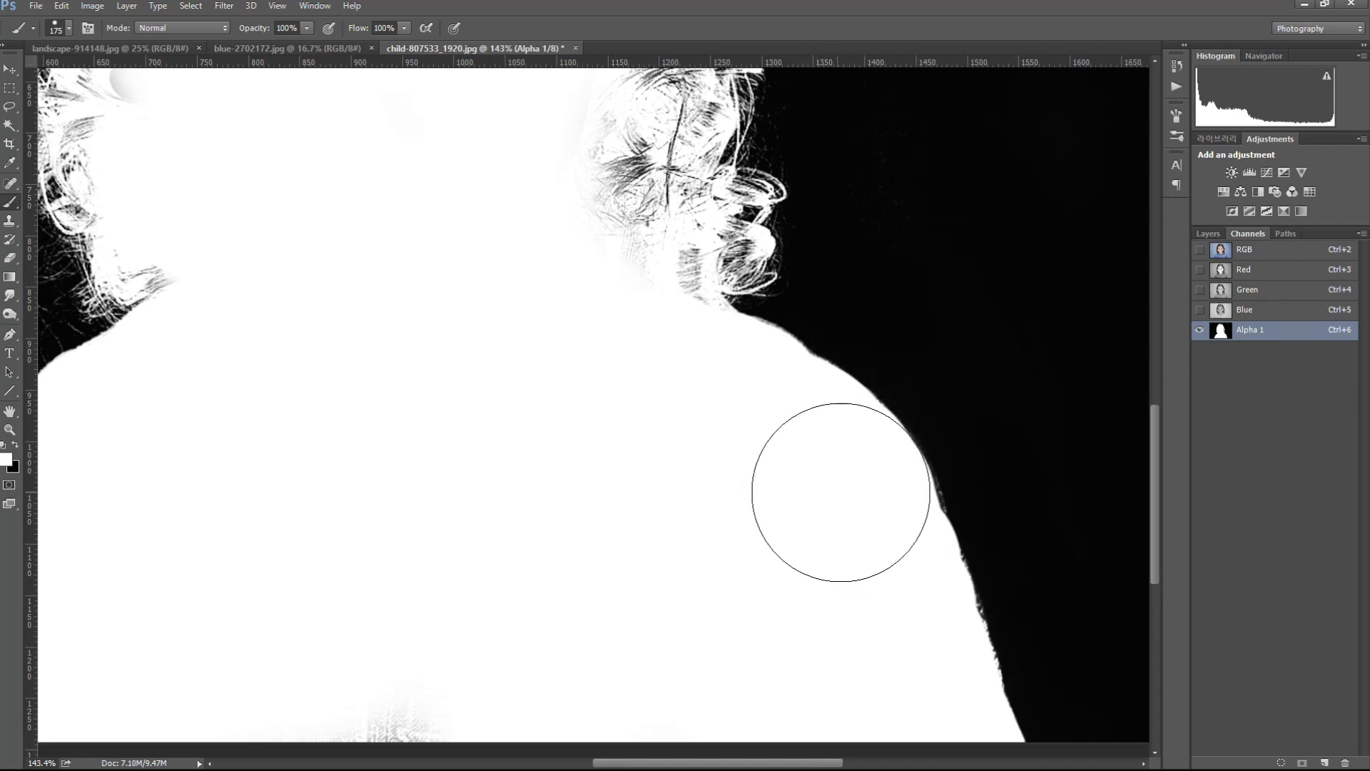
- Fill the grey strands inside the hair at the top of the head with white, leaving the flyaway outer hairs untouched
{"action": "left_click_drag", "start_coordinate": [666, 449], "coordinate": [529, 397]}
{"action": "left_click_drag", "start_coordinate": [685, 371], "coordinate": [734, 367]}
{"action": "left_click_drag", "start_coordinate": [568, 288], "coordinate": [596, 389]}
{"action": "left_click_drag", "start_coordinate": [589, 259], "coordinate": [700, 327]}
{"action": "left_click_drag", "start_coordinate": [516, 223], "coordinate": [503, 221]}
{"action": "left_click", "coordinate": [492, 216]}
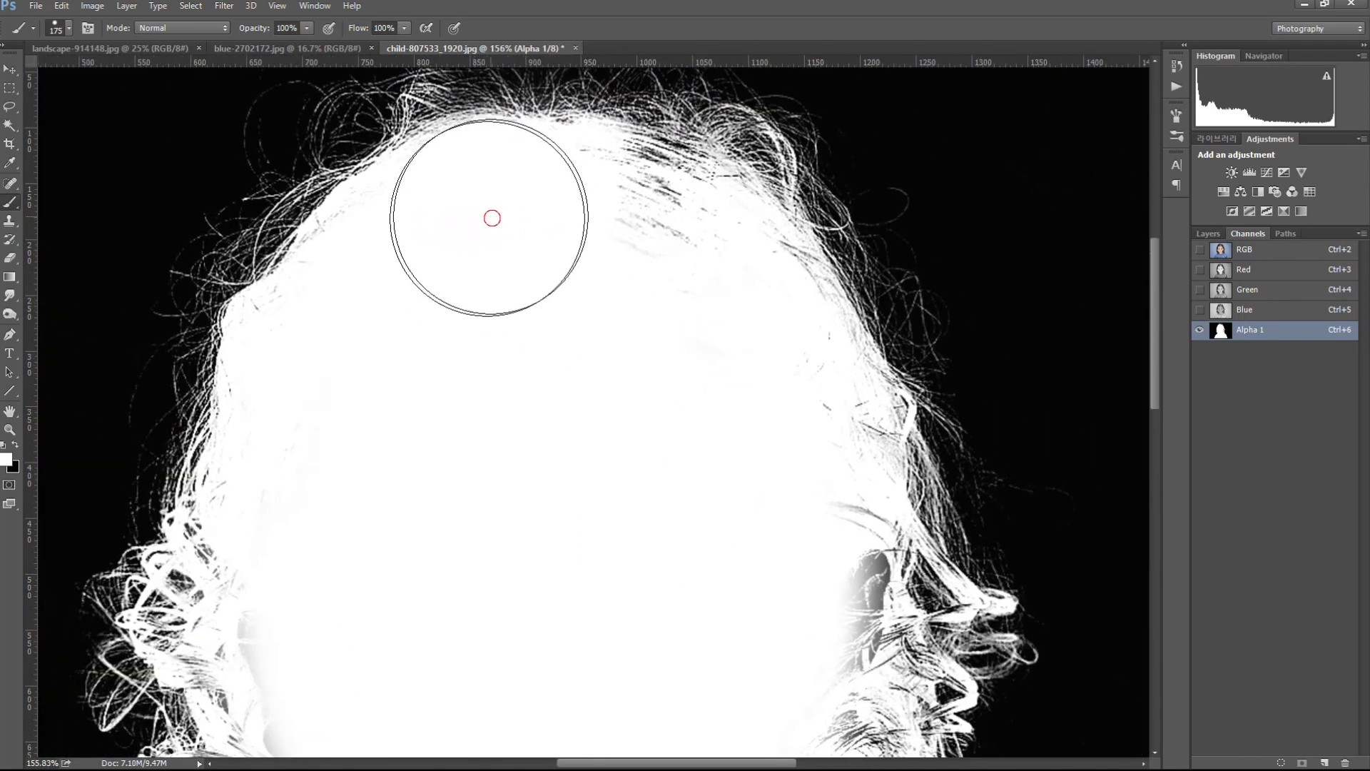
{"action": "mouse_move", "coordinate": [416, 281]}
{"action": "left_mouse_down"}
{"action": "mouse_move", "coordinate": [578, 282]}
{"action": "mouse_move", "coordinate": [594, 250]}
{"action": "left_mouse_up"}
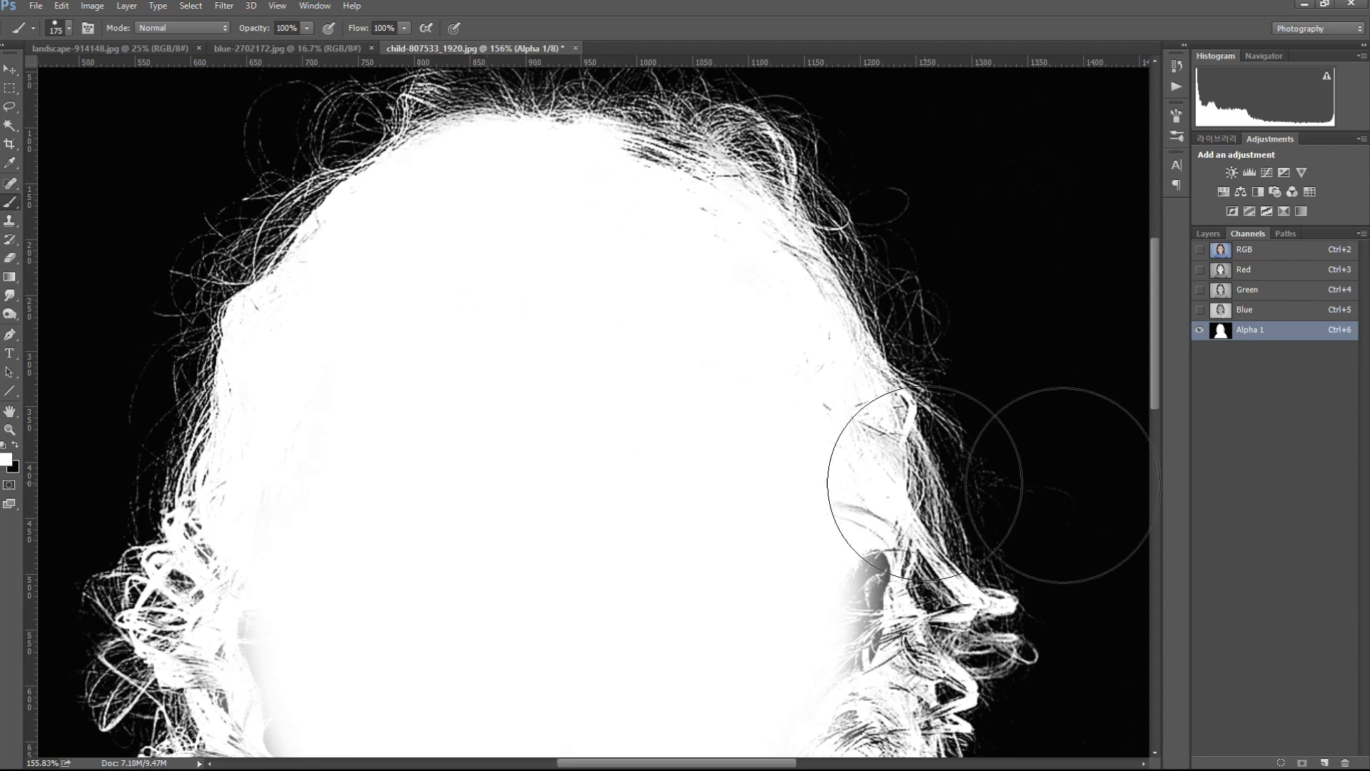
- Compare the mask with the colour image, choose a soft round brush reduced to 30 px, and whiten the dark gaps along the crown
{"action": "left_click", "coordinate": [1262, 255]}
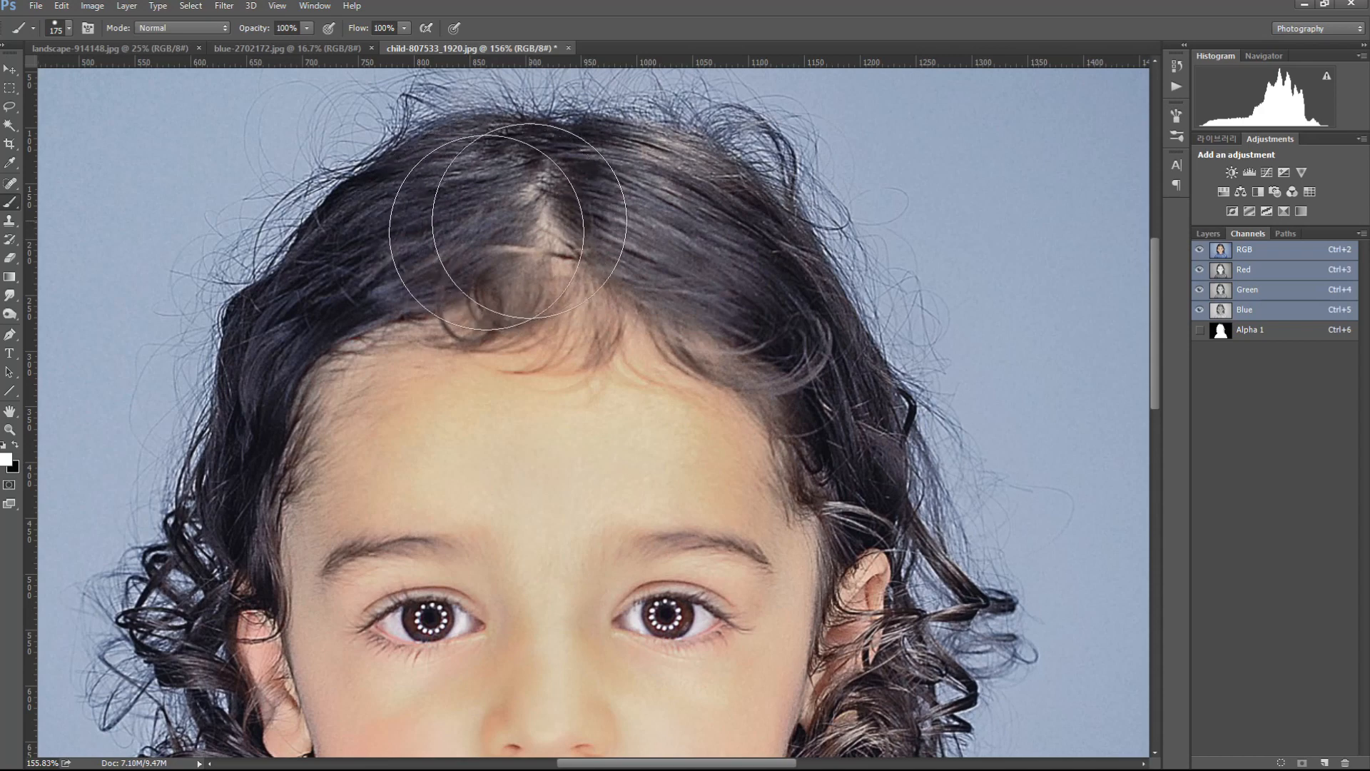
{"action": "left_click", "coordinate": [1268, 334]}
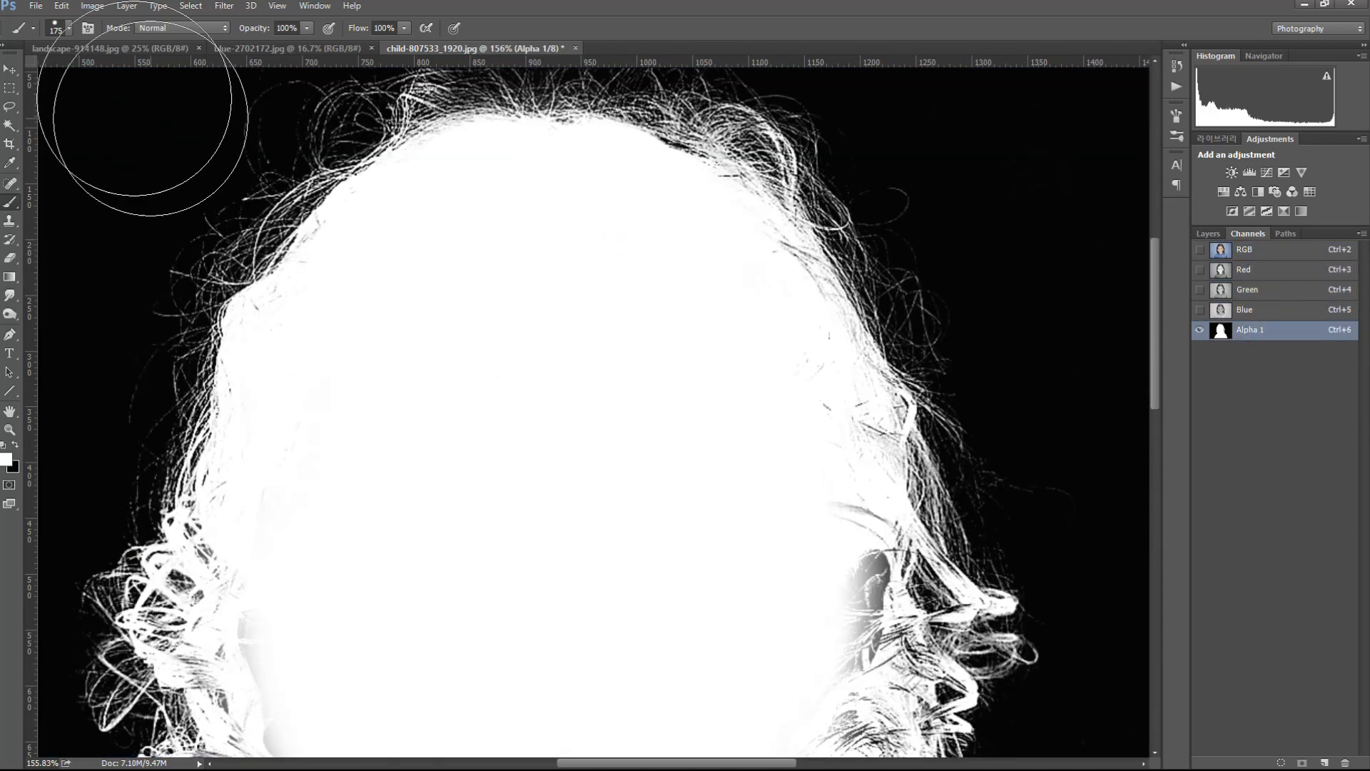
{"action": "left_click", "coordinate": [68, 29]}
{"action": "left_click", "coordinate": [26, 174]}
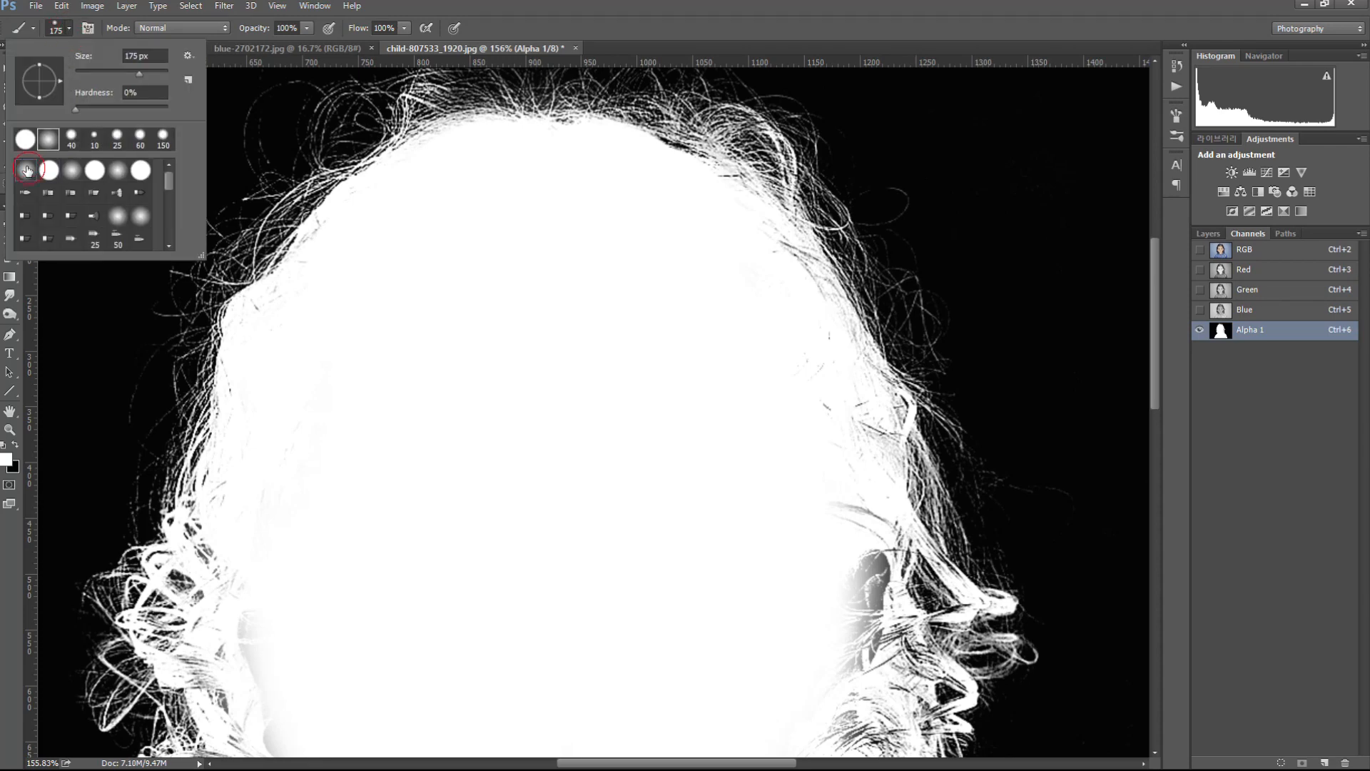
{"action": "left_click", "coordinate": [642, 264]}
{"action": "key", "text": "bracketleft"}
{"action": "key", "text": "bracketleft"}
{"action": "key", "text": "bracketleft"}
{"action": "key", "text": "bracketleft"}
{"action": "key", "text": "bracketleft"}
{"action": "key", "text": "bracketleft"}
{"action": "key", "text": "bracketleft"}
{"action": "key", "text": "bracketleft"}
{"action": "key", "text": "bracketleft"}
{"action": "key", "text": "bracketleft"}
{"action": "key", "text": "bracketleft"}
{"action": "key", "text": "bracketleft"}
{"action": "key", "text": "bracketleft"}
{"action": "key", "text": "bracketleft"}
{"action": "key", "text": "bracketleft"}
{"action": "key", "text": "bracketleft"}
{"action": "key", "text": "bracketleft"}
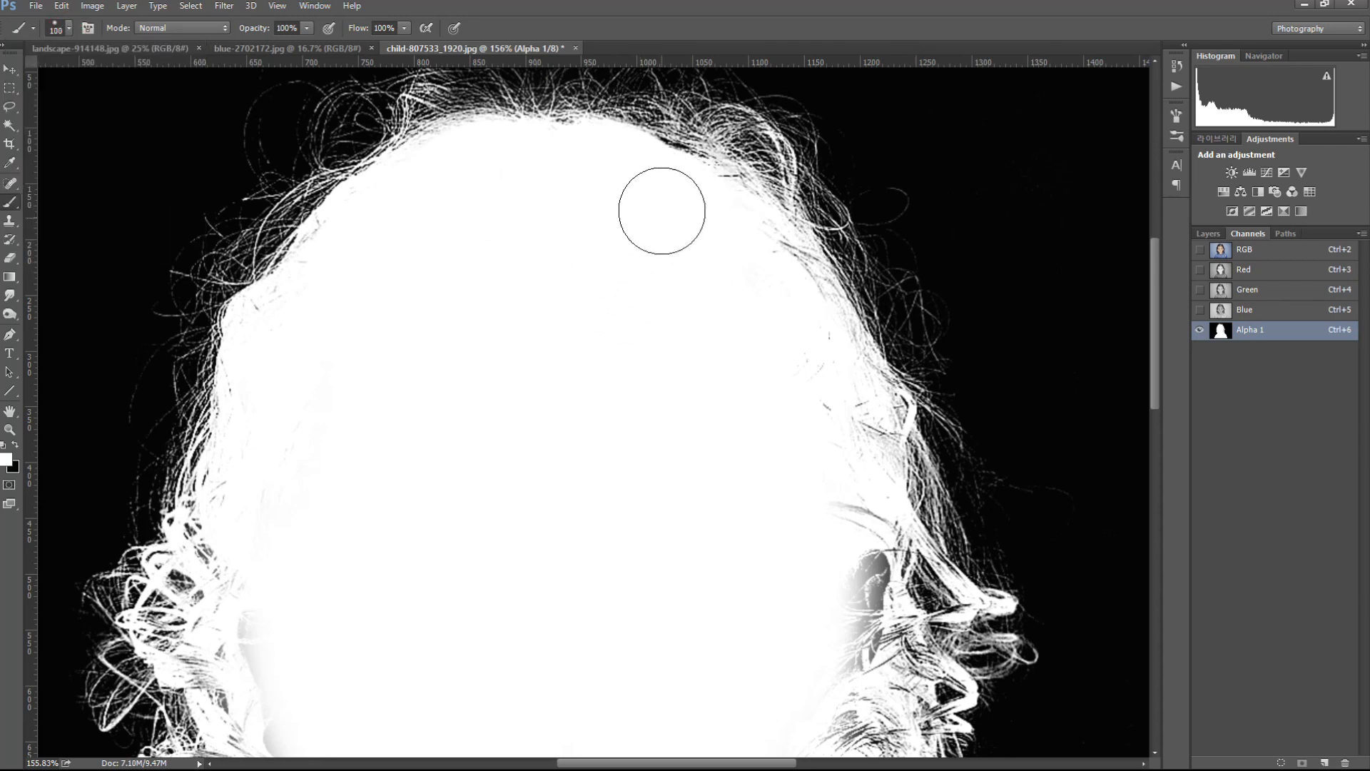
{"action": "left_click_drag", "start_coordinate": [651, 147], "coordinate": [680, 141]}
{"action": "left_click_drag", "start_coordinate": [557, 146], "coordinate": [575, 132]}
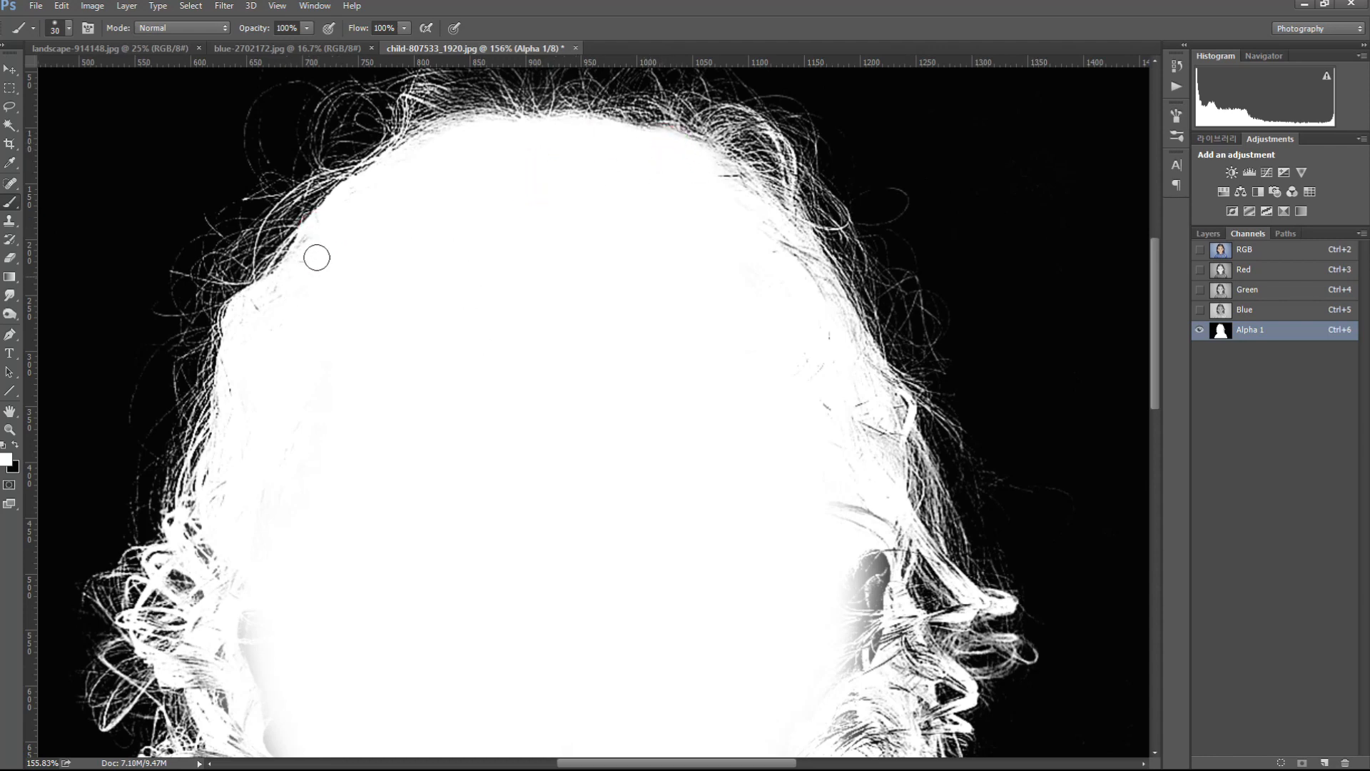
- Whiten the grey gaps inside the hair down both sides of the head, including the ear on the image's right side
{"action": "left_click_drag", "start_coordinate": [312, 264], "coordinate": [252, 311]}
{"action": "mouse_move", "coordinate": [233, 384]}
{"action": "left_mouse_down"}
{"action": "mouse_move", "coordinate": [254, 468]}
{"action": "mouse_move", "coordinate": [236, 500]}
{"action": "left_mouse_up"}
{"action": "mouse_move", "coordinate": [749, 233]}
{"action": "left_mouse_down"}
{"action": "mouse_move", "coordinate": [793, 252]}
{"action": "mouse_move", "coordinate": [719, 178]}
{"action": "mouse_move", "coordinate": [775, 225]}
{"action": "left_mouse_up"}
{"action": "mouse_move", "coordinate": [723, 423]}
{"action": "left_mouse_down"}
{"action": "mouse_move", "coordinate": [670, 223]}
{"action": "mouse_move", "coordinate": [696, 229]}
{"action": "left_mouse_up"}
{"action": "mouse_move", "coordinate": [774, 94]}
{"action": "left_mouse_down"}
{"action": "mouse_move", "coordinate": [813, 188]}
{"action": "mouse_move", "coordinate": [818, 175]}
{"action": "mouse_move", "coordinate": [800, 183]}
{"action": "mouse_move", "coordinate": [806, 237]}
{"action": "mouse_move", "coordinate": [817, 202]}
{"action": "mouse_move", "coordinate": [824, 245]}
{"action": "mouse_move", "coordinate": [783, 215]}
{"action": "mouse_move", "coordinate": [757, 281]}
{"action": "mouse_move", "coordinate": [807, 271]}
{"action": "mouse_move", "coordinate": [811, 293]}
{"action": "mouse_move", "coordinate": [800, 374]}
{"action": "mouse_move", "coordinate": [807, 355]}
{"action": "mouse_move", "coordinate": [813, 399]}
{"action": "mouse_move", "coordinate": [806, 374]}
{"action": "mouse_move", "coordinate": [779, 432]}
{"action": "mouse_move", "coordinate": [806, 396]}
{"action": "mouse_move", "coordinate": [824, 443]}
{"action": "mouse_move", "coordinate": [804, 404]}
{"action": "mouse_move", "coordinate": [749, 498]}
{"action": "mouse_move", "coordinate": [799, 493]}
{"action": "left_mouse_up"}
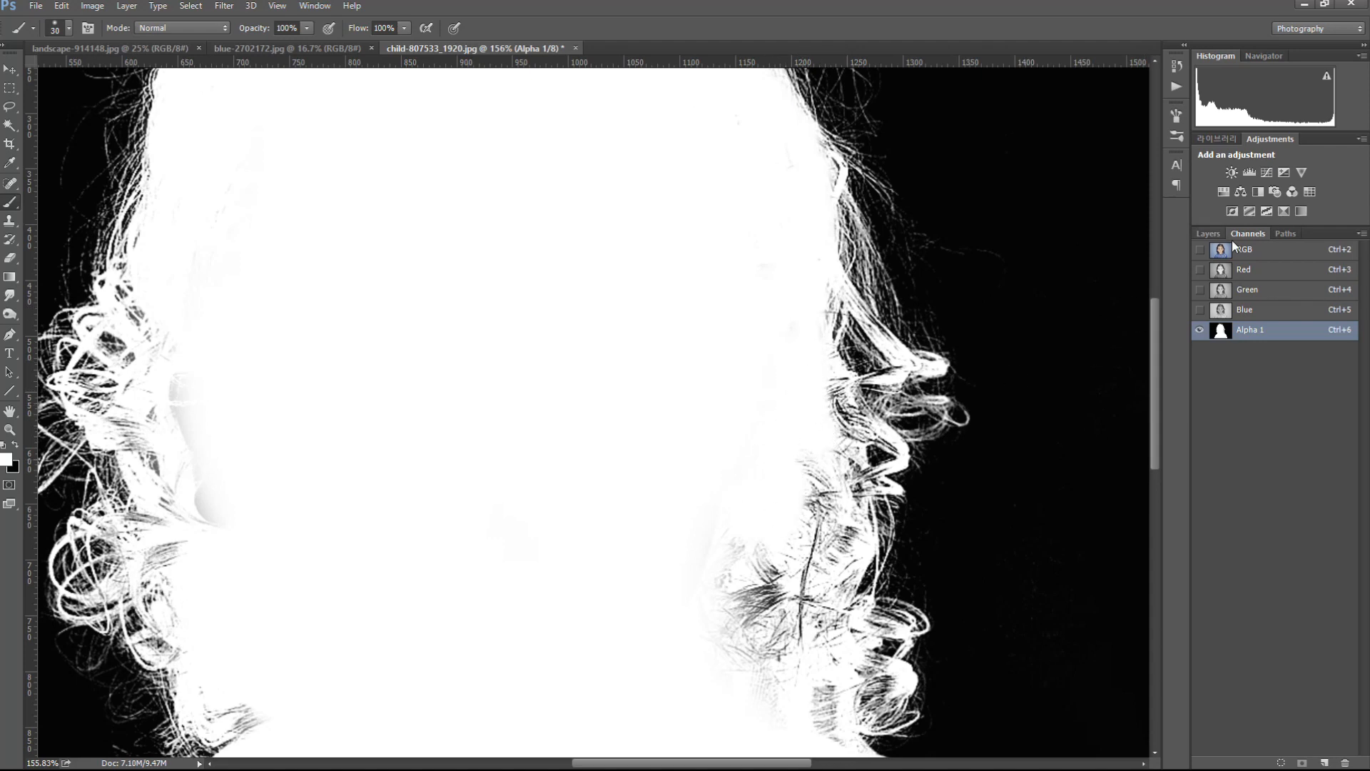
- Check the colour image and fill the inner curls on the image's right side with white from below the ear to the shoulder
{"action": "left_click", "coordinate": [1259, 249]}
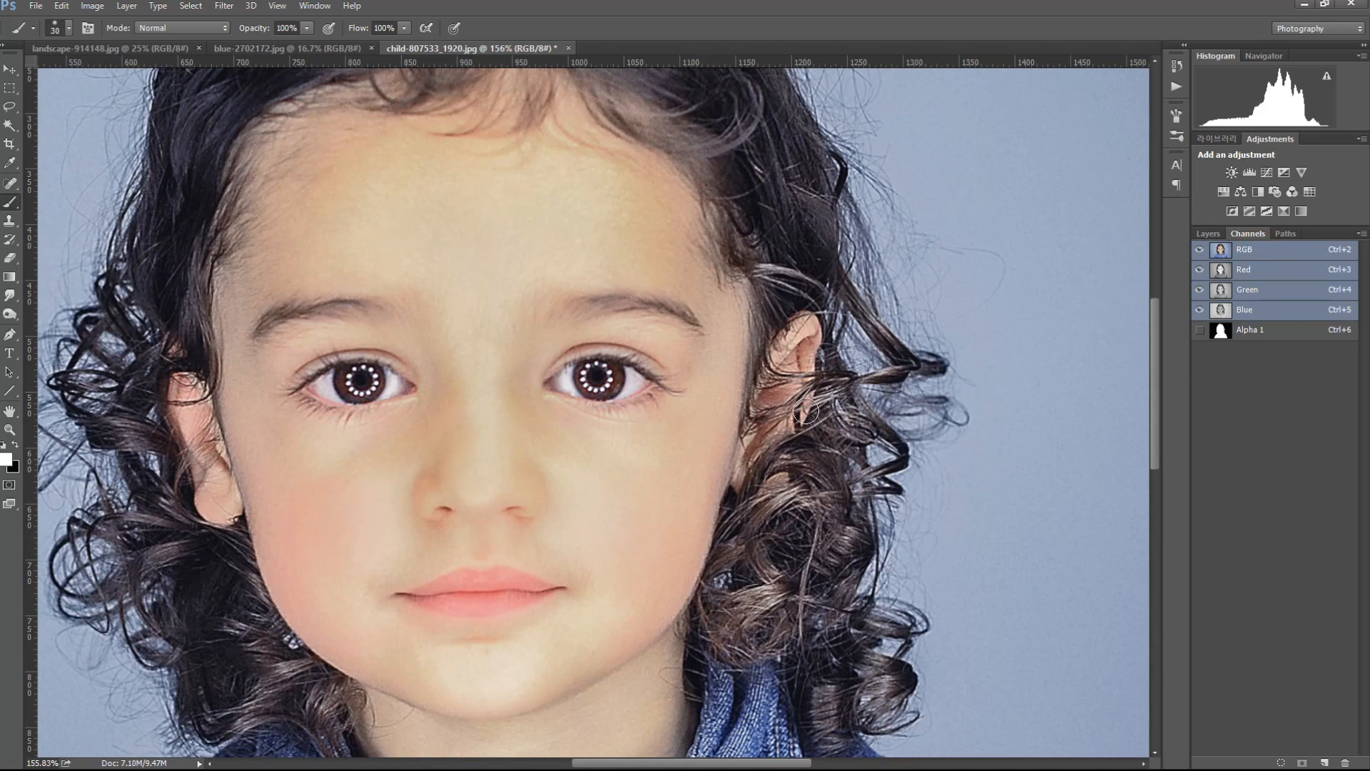
{"action": "double_click", "coordinate": [1286, 331]}
{"action": "left_click", "coordinate": [765, 234]}
{"action": "mouse_move", "coordinate": [791, 485]}
{"action": "left_mouse_down"}
{"action": "mouse_move", "coordinate": [813, 502]}
{"action": "mouse_move", "coordinate": [824, 481]}
{"action": "mouse_move", "coordinate": [849, 539]}
{"action": "mouse_move", "coordinate": [817, 573]}
{"action": "mouse_move", "coordinate": [814, 528]}
{"action": "mouse_move", "coordinate": [733, 594]}
{"action": "mouse_move", "coordinate": [751, 567]}
{"action": "mouse_move", "coordinate": [748, 623]}
{"action": "mouse_move", "coordinate": [774, 590]}
{"action": "mouse_move", "coordinate": [767, 654]}
{"action": "mouse_move", "coordinate": [787, 656]}
{"action": "mouse_move", "coordinate": [845, 568]}
{"action": "mouse_move", "coordinate": [831, 625]}
{"action": "left_mouse_up"}
{"action": "left_click_drag", "start_coordinate": [777, 702], "coordinate": [764, 689]}
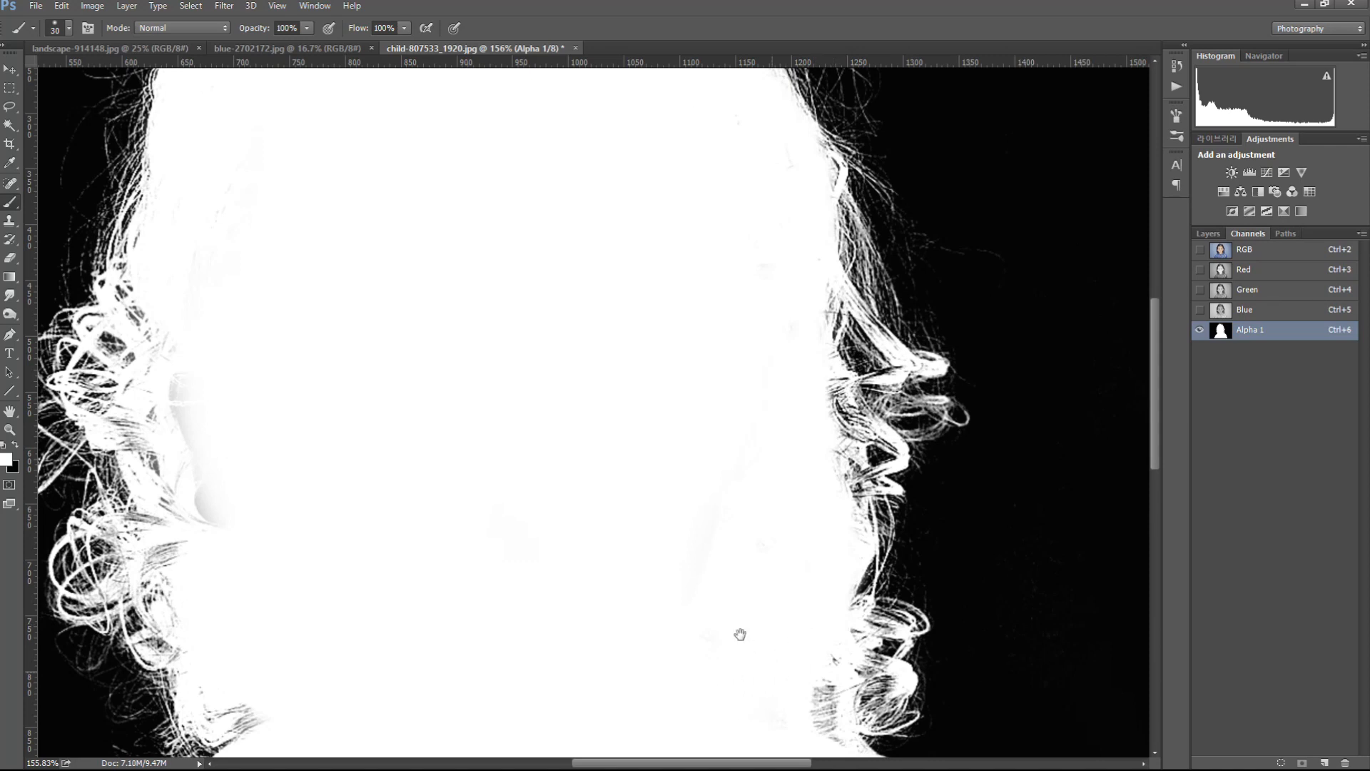
{"action": "left_click_drag", "start_coordinate": [740, 636], "coordinate": [692, 300]}
{"action": "left_click_drag", "start_coordinate": [783, 392], "coordinate": [806, 478]}
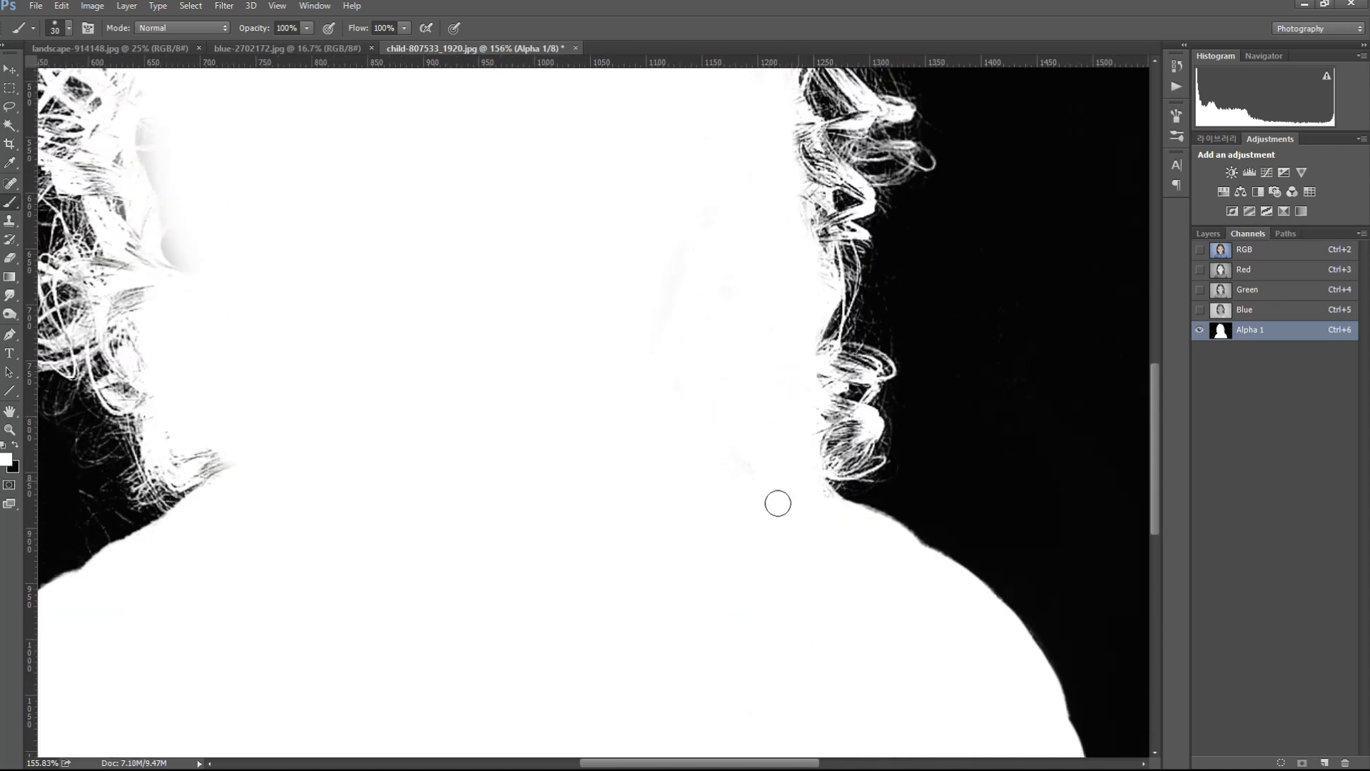
{"action": "left_click_drag", "start_coordinate": [581, 473], "coordinate": [497, 443]}
{"action": "key", "text": "ctrl+0"}
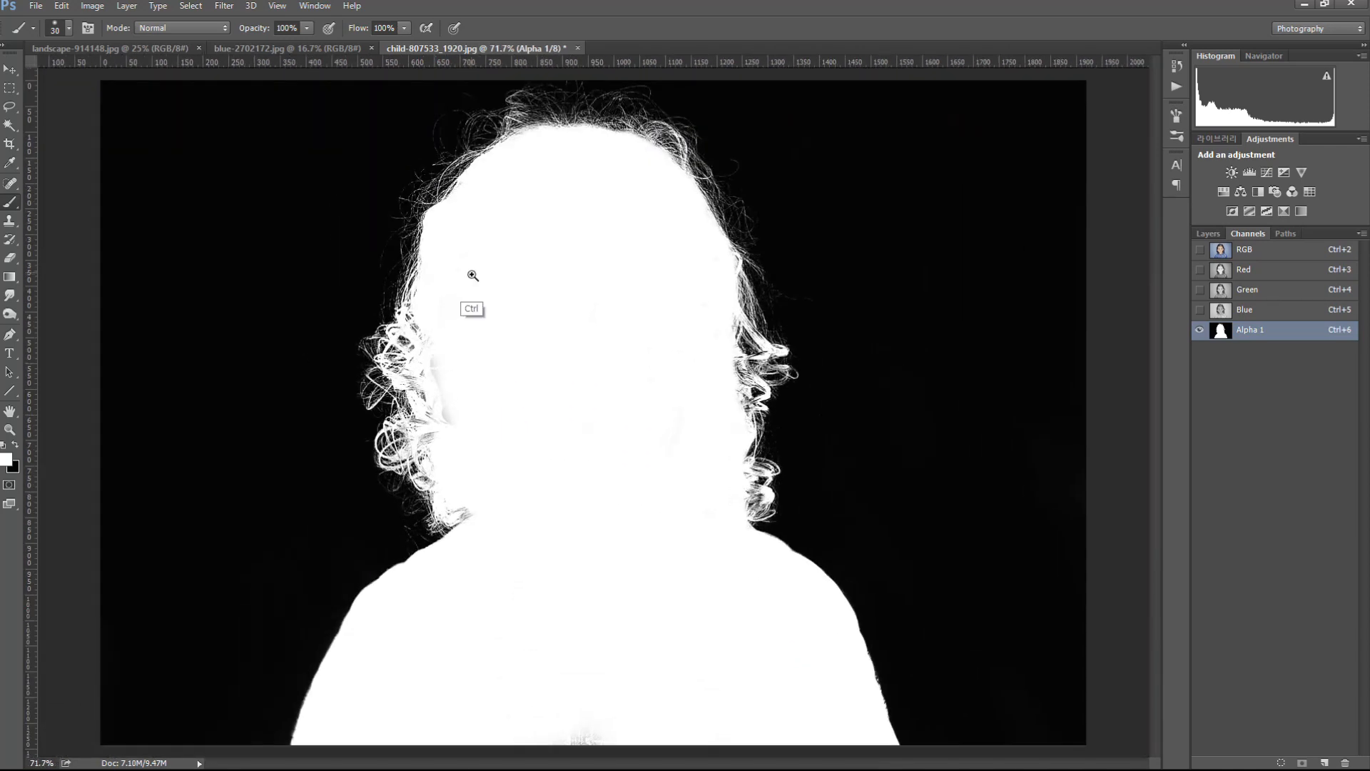
- Open Levels for the alpha channel and raise the black input level to 14 while examining the curls on the image's right side
{"action": "left_click", "coordinate": [93, 7]}
{"action": "mouse_move", "coordinate": [150, 42]}
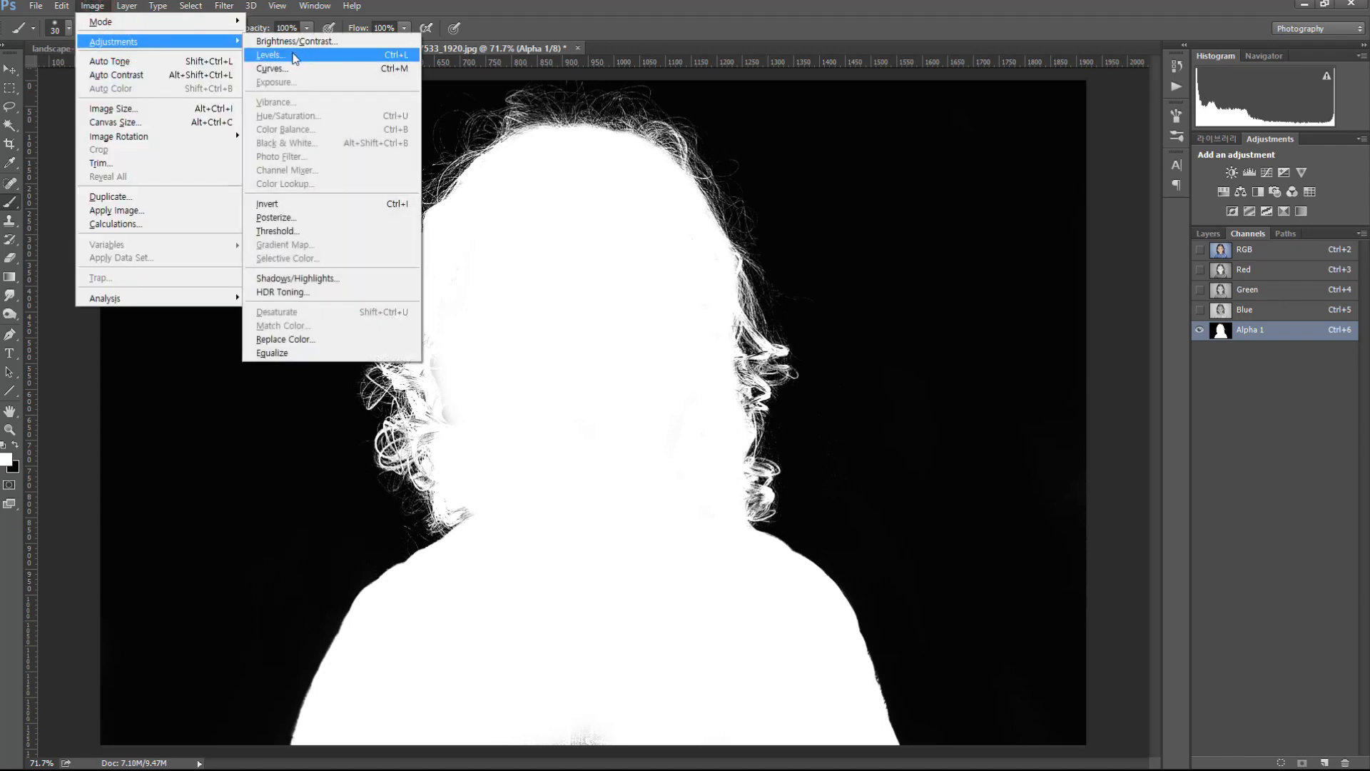
{"action": "left_click", "coordinate": [269, 54]}
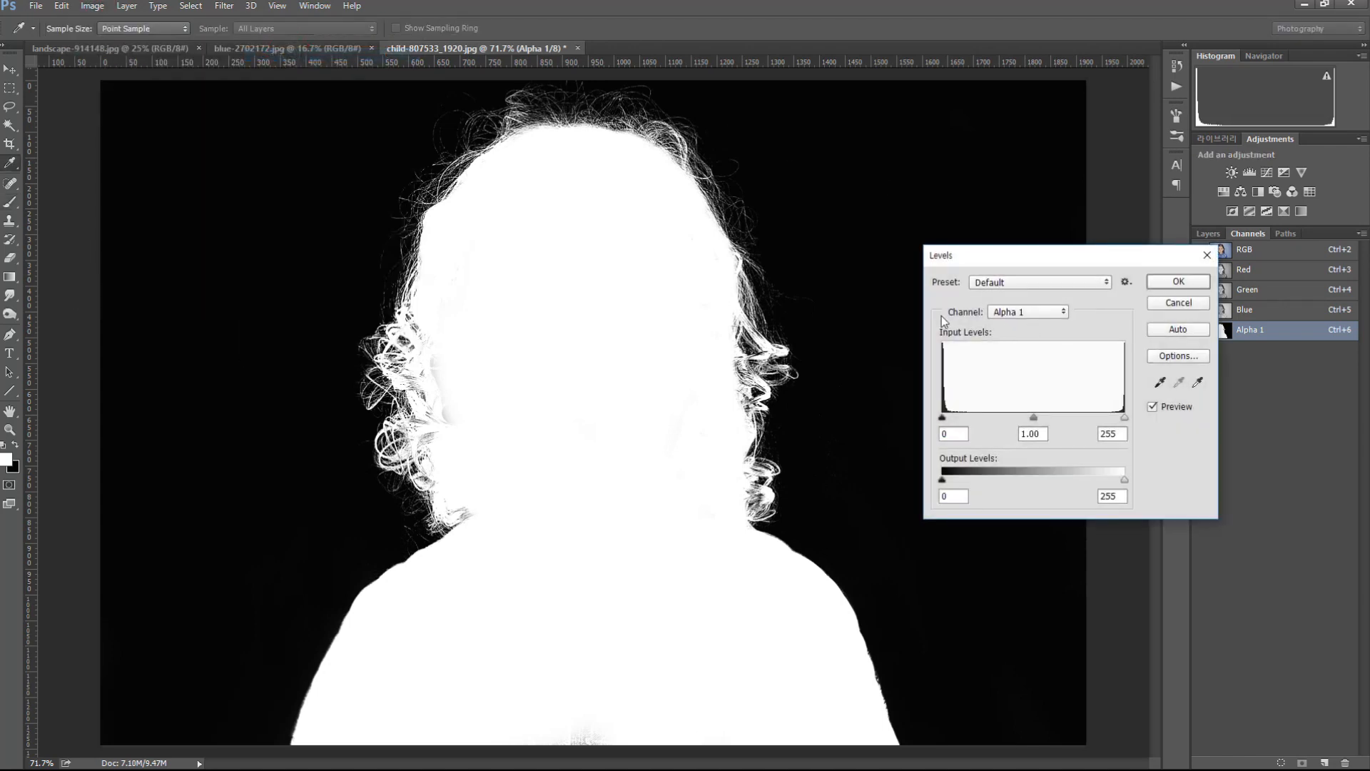
{"action": "left_click_drag", "start_coordinate": [716, 194], "coordinate": [816, 286]}
{"action": "left_click_drag", "start_coordinate": [929, 566], "coordinate": [804, 416]}
{"action": "left_click_drag", "start_coordinate": [658, 379], "coordinate": [686, 391]}
{"action": "left_click_drag", "start_coordinate": [895, 576], "coordinate": [753, 477]}
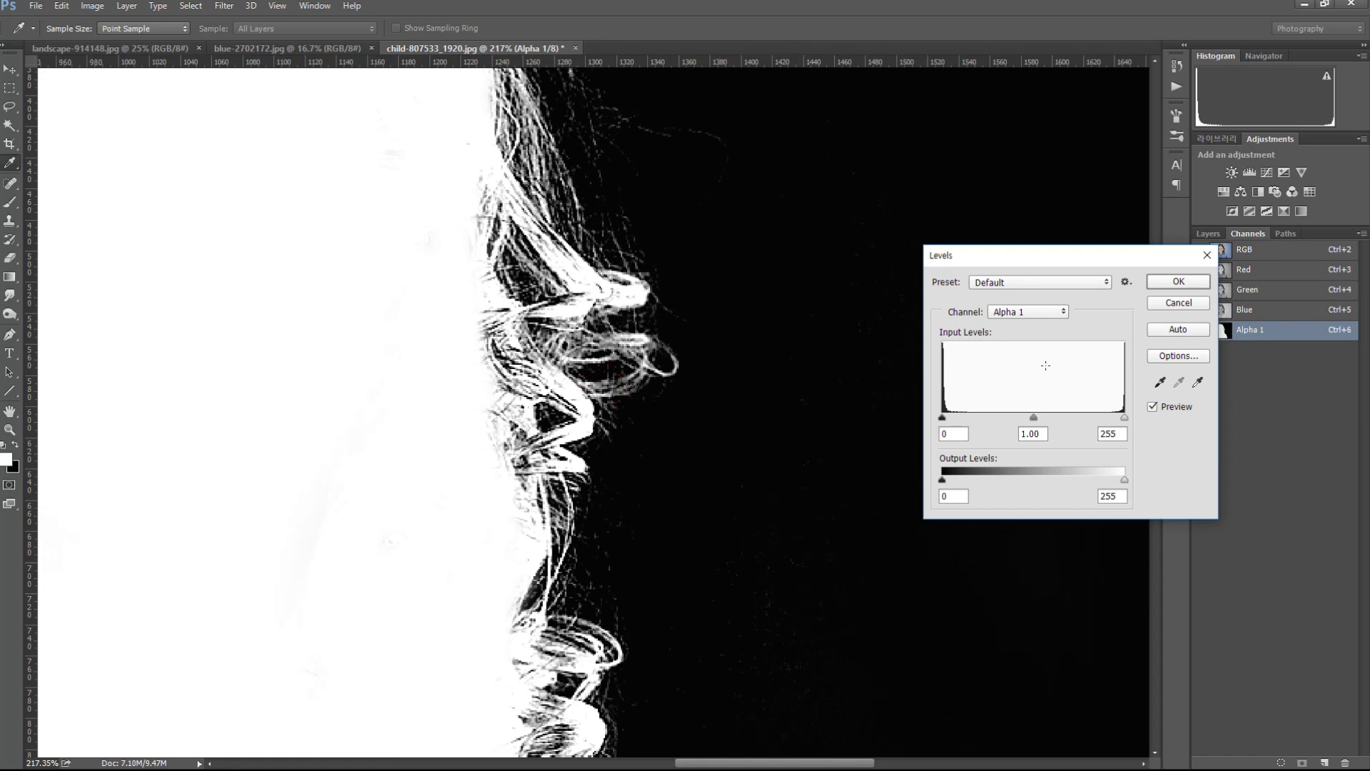
{"action": "left_click_drag", "start_coordinate": [942, 417], "coordinate": [944, 426]}
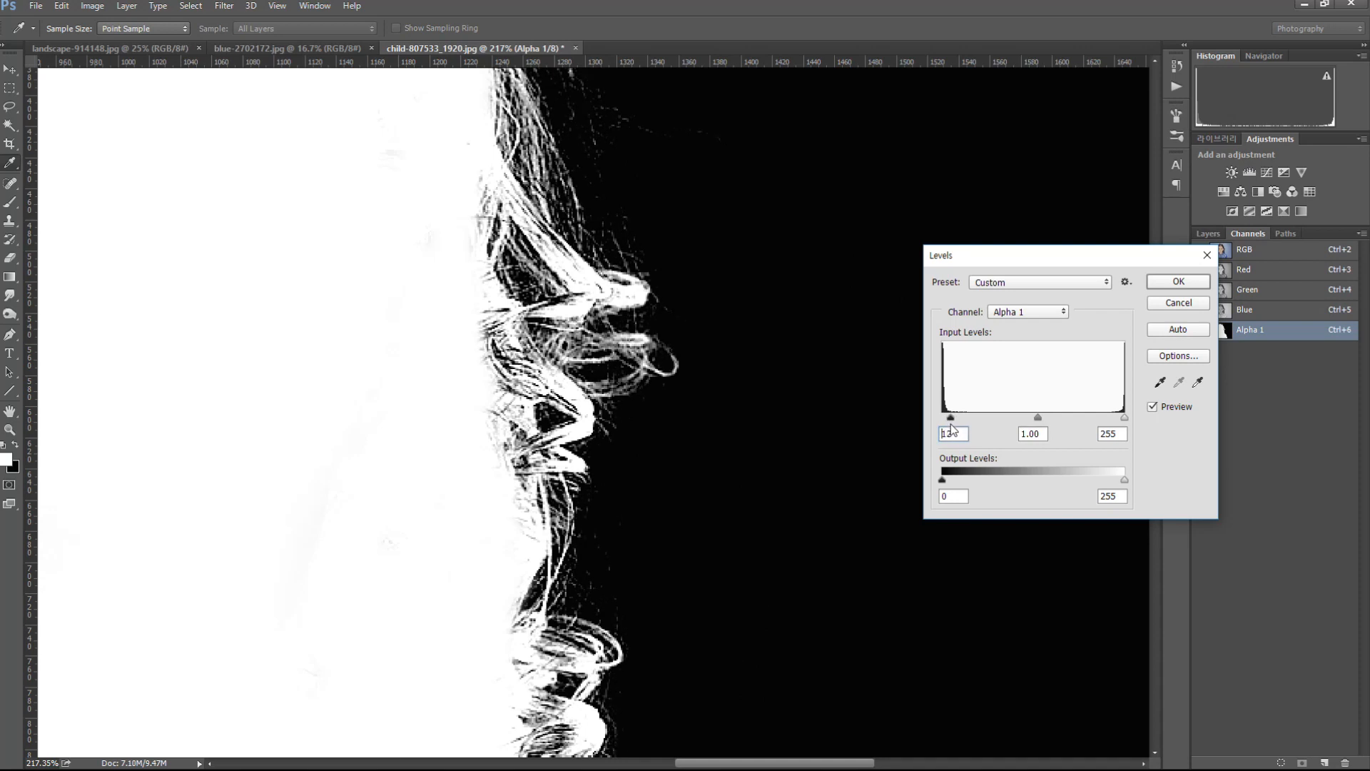
- Set the white input level to 235 and the black input level to 13, and apply the Levels adjustment
{"action": "left_click", "coordinate": [1125, 419]}
{"action": "left_click_drag", "start_coordinate": [1124, 419], "coordinate": [1123, 420]}
{"action": "type", "text": "16"}
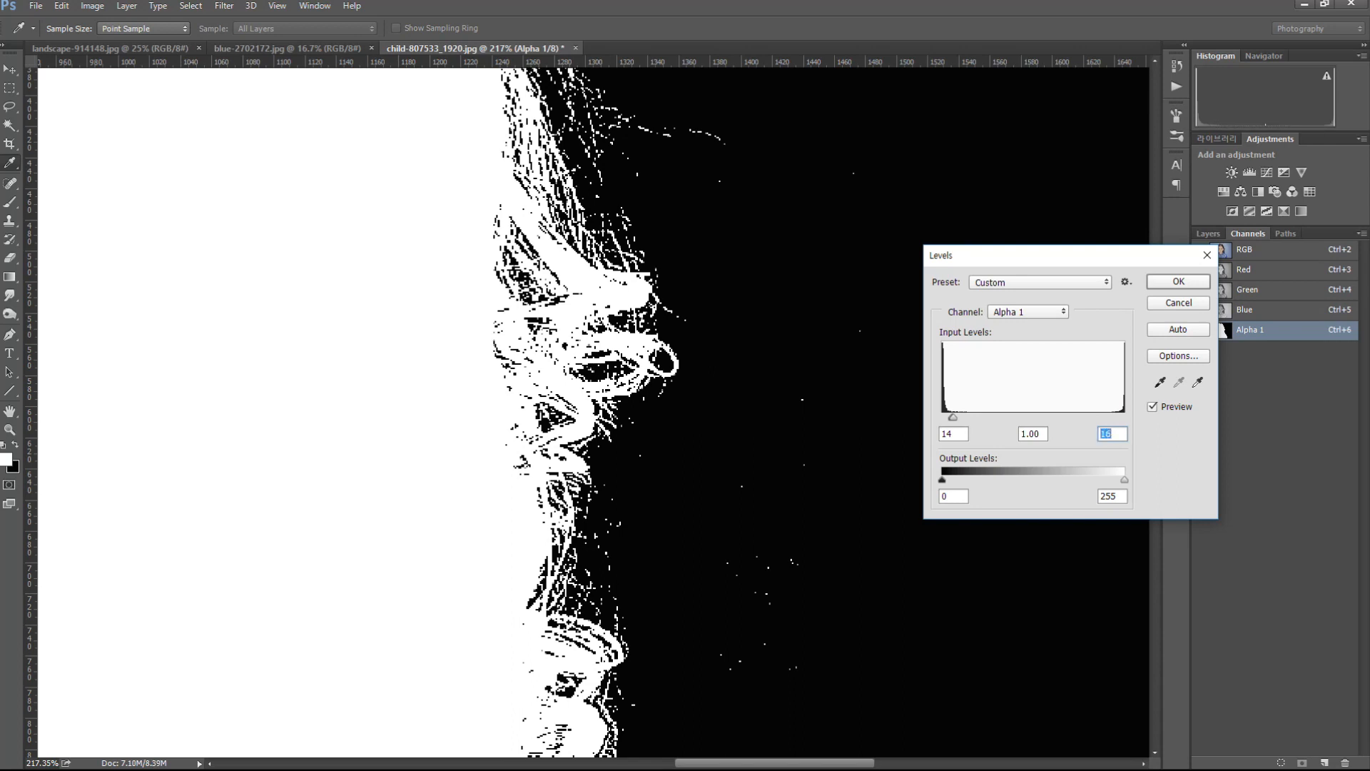
{"action": "left_click_drag", "start_coordinate": [958, 422], "coordinate": [1122, 423]}
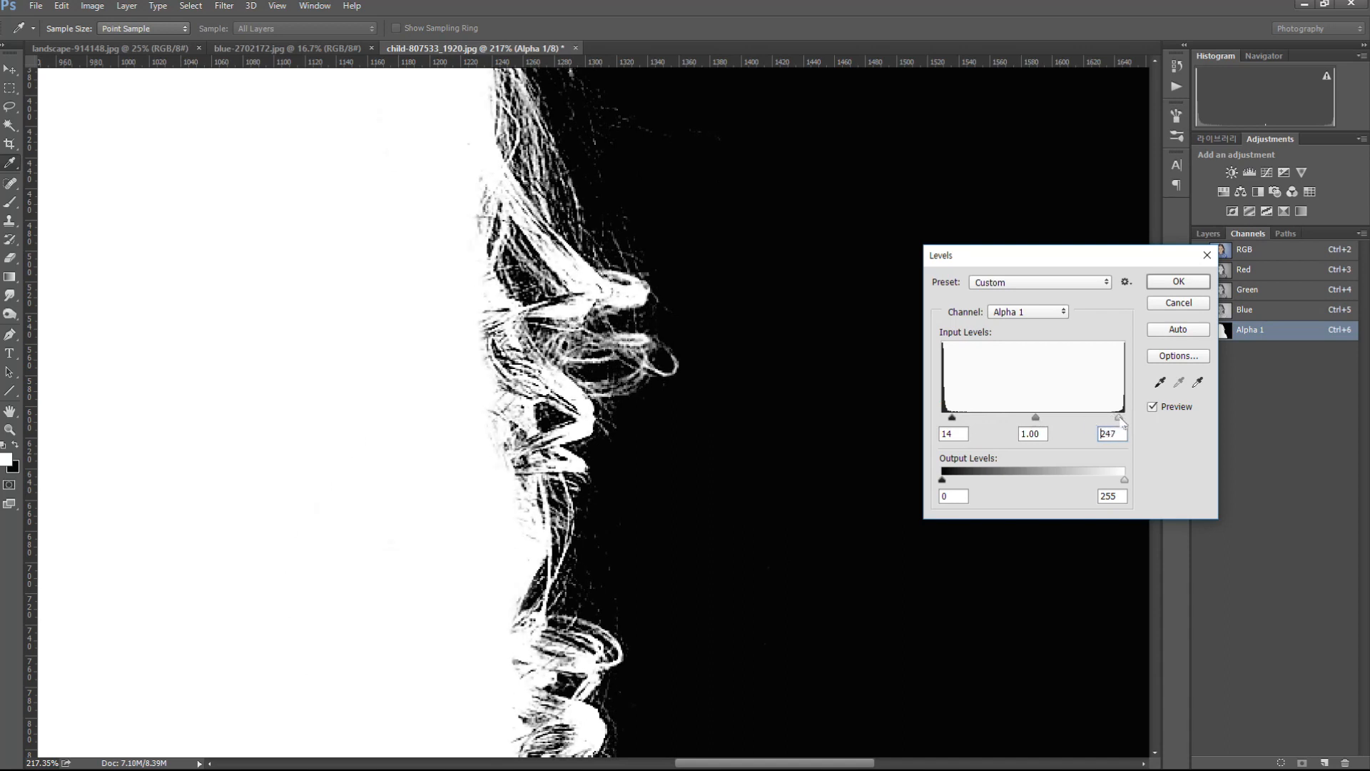
{"action": "left_click", "coordinate": [951, 418]}
{"action": "left_click_drag", "start_coordinate": [705, 472], "coordinate": [635, 435]}
{"action": "left_click_drag", "start_coordinate": [577, 105], "coordinate": [609, 477]}
{"action": "left_click_drag", "start_coordinate": [508, 523], "coordinate": [557, 566]}
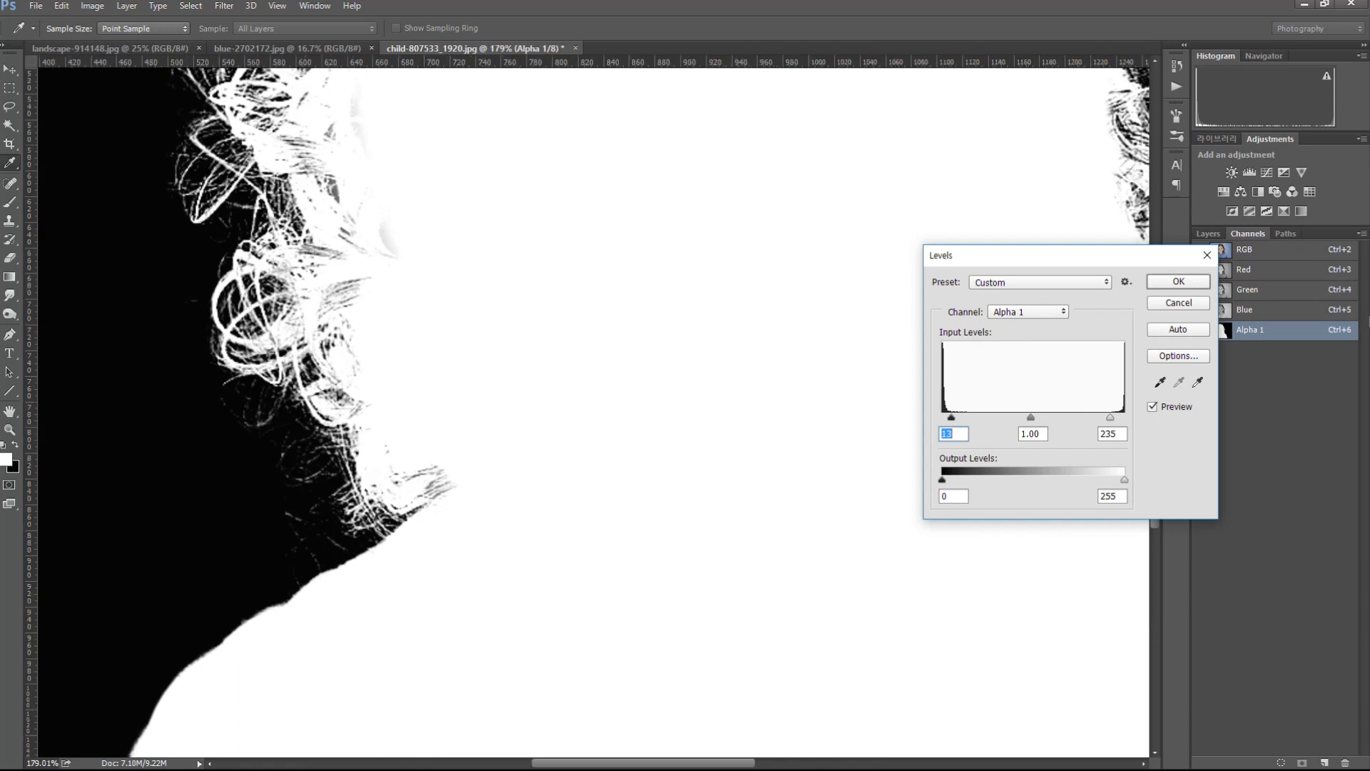
{"action": "left_click", "coordinate": [1179, 284]}
- Check the colour image and whiten the grey traces above the shoulder and around the ear on the image's left side
{"action": "key", "text": "b"}
{"action": "key", "text": "ctrl+2"}
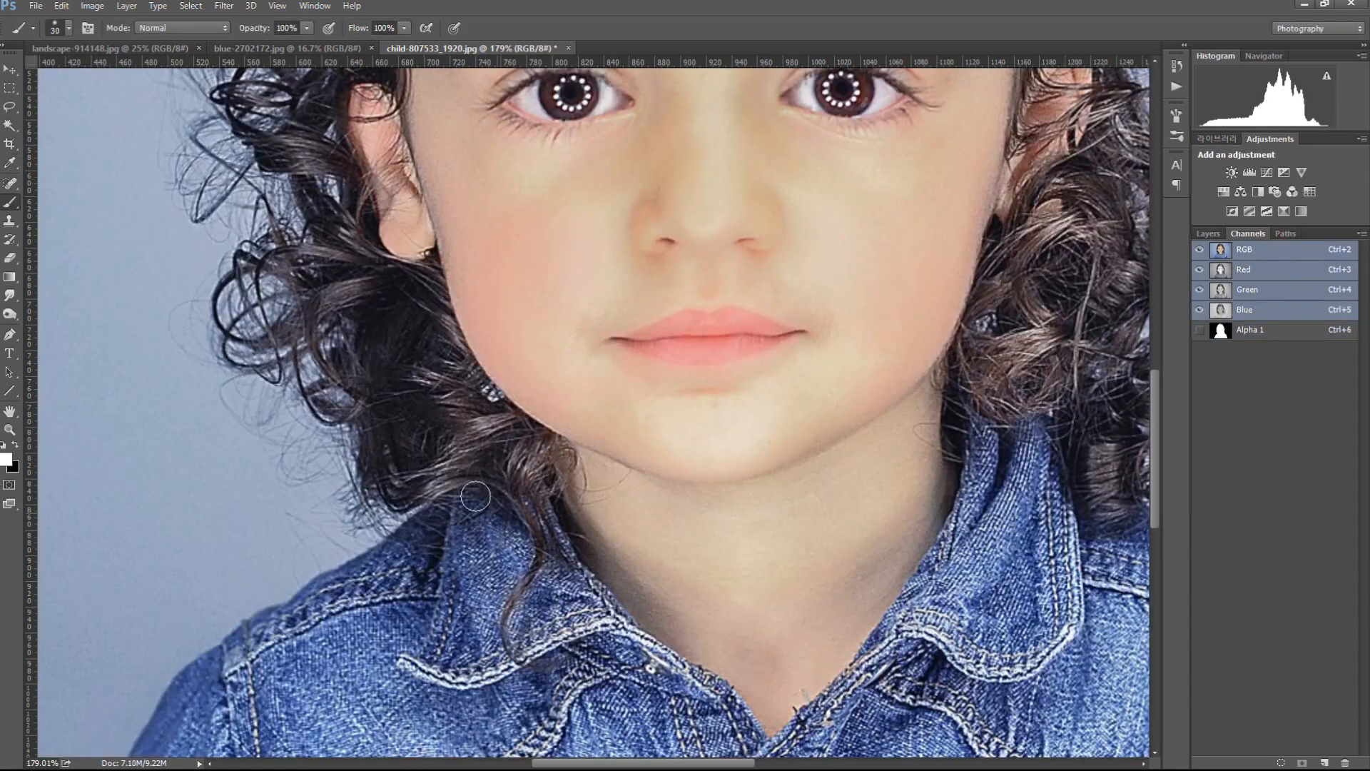
{"action": "left_click", "coordinate": [1247, 330]}
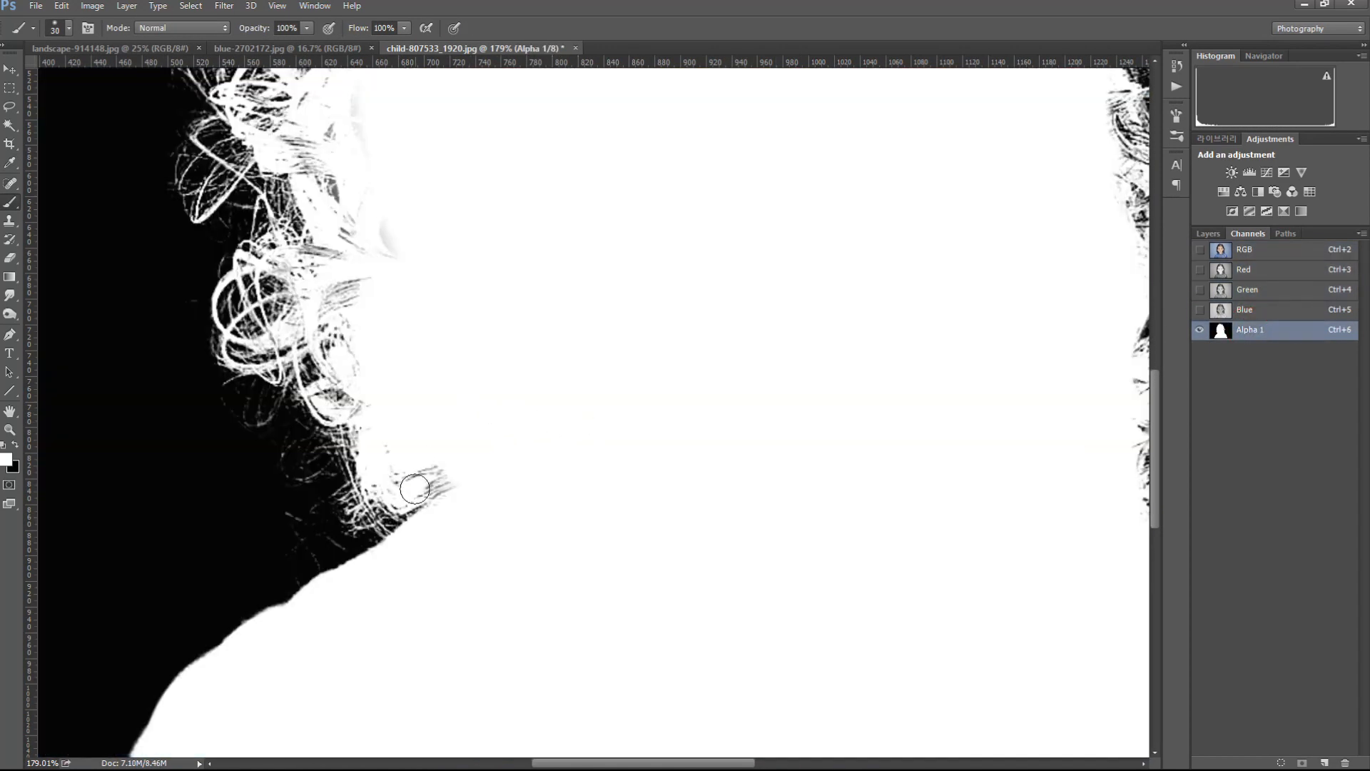
{"action": "mouse_move", "coordinate": [404, 481]}
{"action": "left_mouse_down"}
{"action": "mouse_move", "coordinate": [415, 455]}
{"action": "mouse_move", "coordinate": [391, 444]}
{"action": "mouse_move", "coordinate": [385, 477]}
{"action": "mouse_move", "coordinate": [422, 480]}
{"action": "left_mouse_up"}
{"action": "left_click_drag", "start_coordinate": [330, 298], "coordinate": [357, 291]}
{"action": "left_click_drag", "start_coordinate": [389, 226], "coordinate": [395, 449]}
{"action": "left_click_drag", "start_coordinate": [355, 330], "coordinate": [330, 364]}
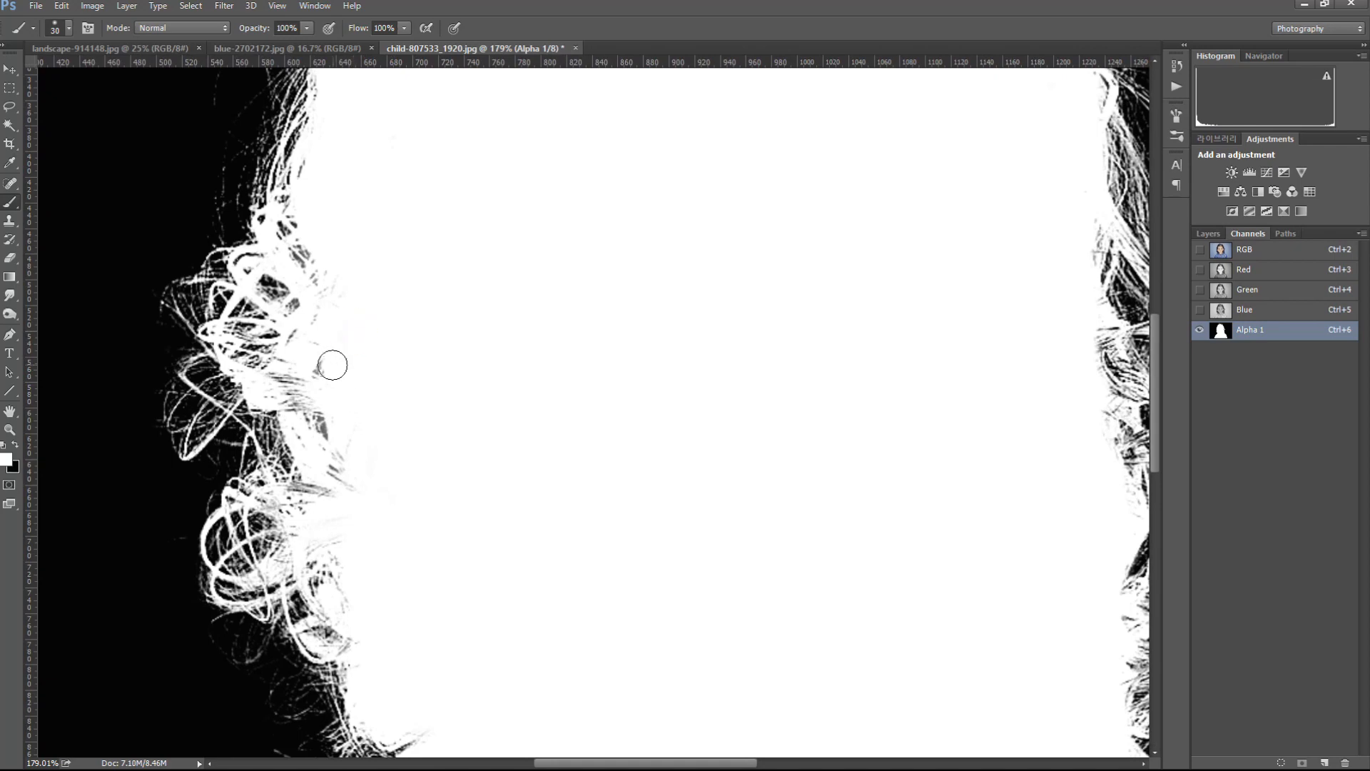
- Compare the mask with the colour image and fill the dark strands inside the curls below the ear on the image's left side with white
{"action": "left_click", "coordinate": [1270, 251]}
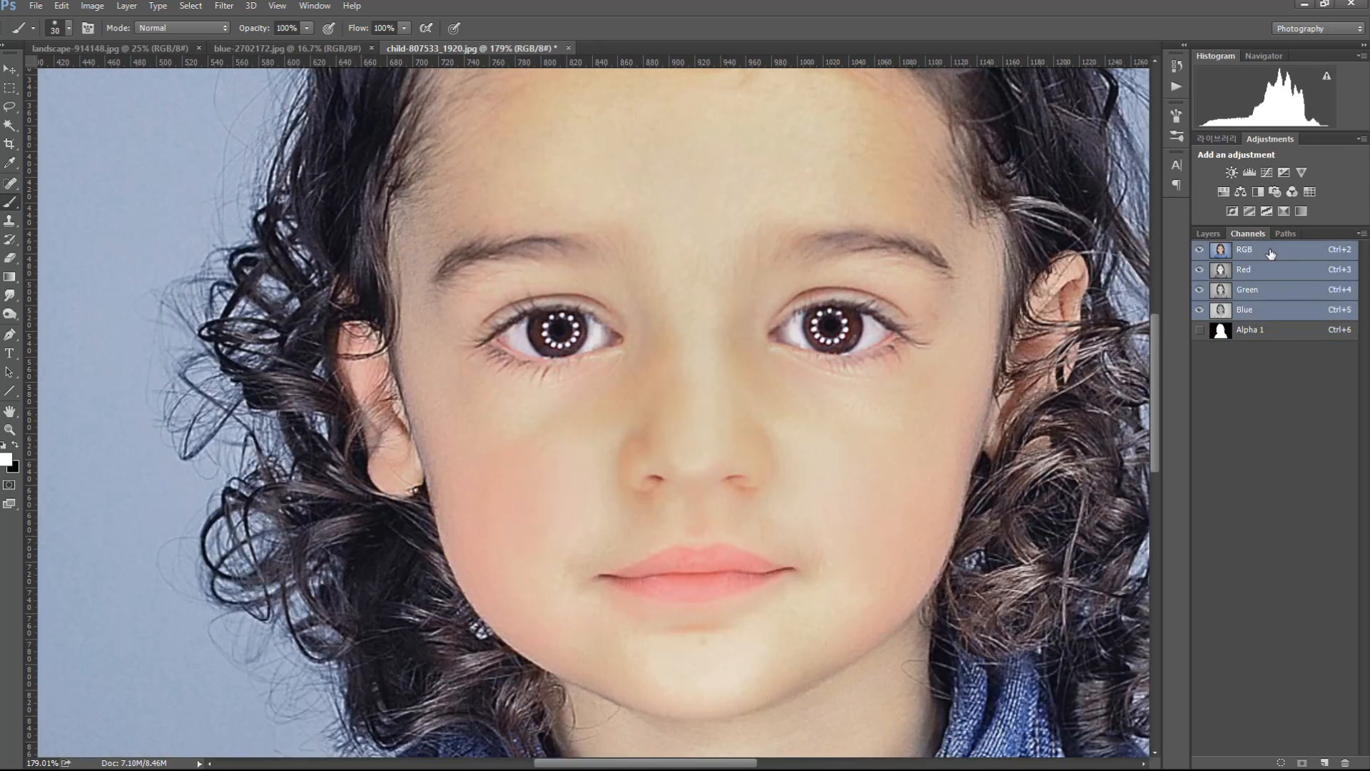
{"action": "left_click", "coordinate": [1258, 331]}
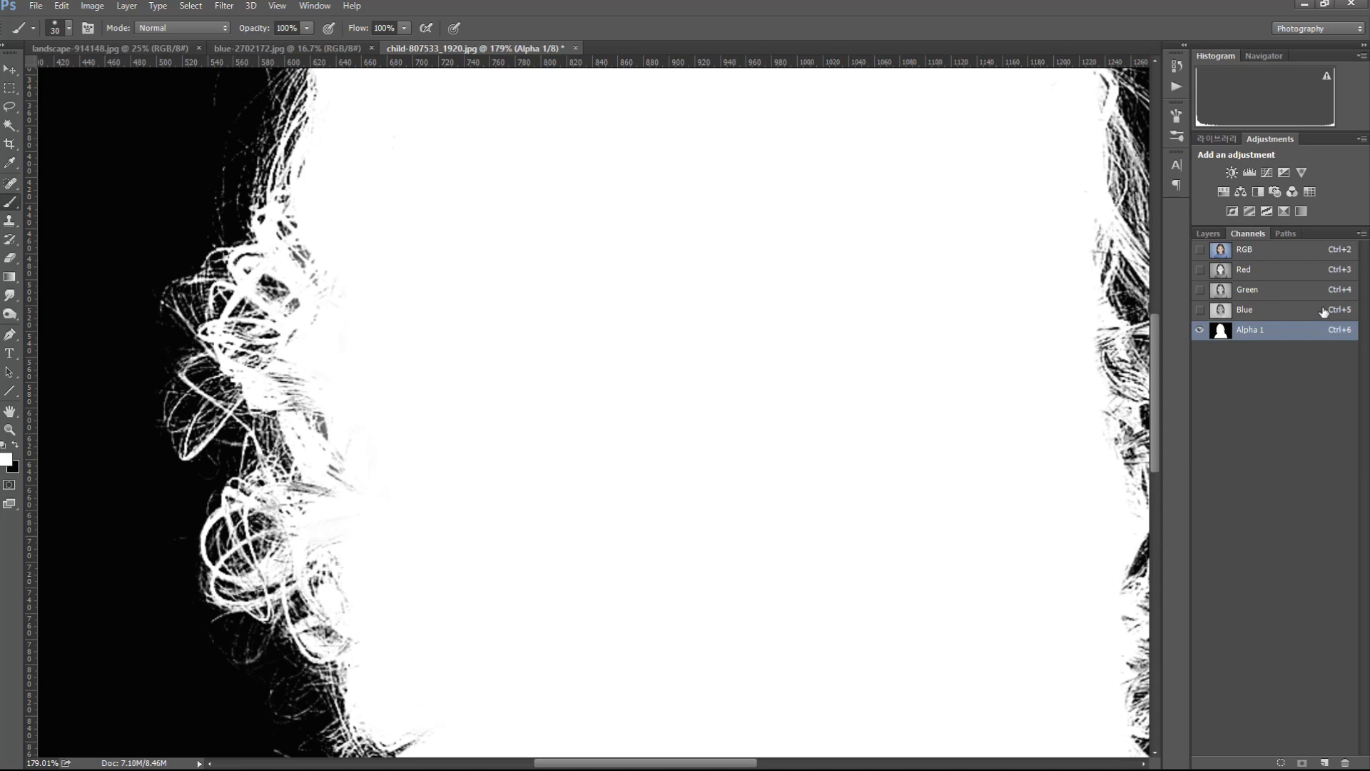
{"action": "left_click", "coordinate": [1270, 253]}
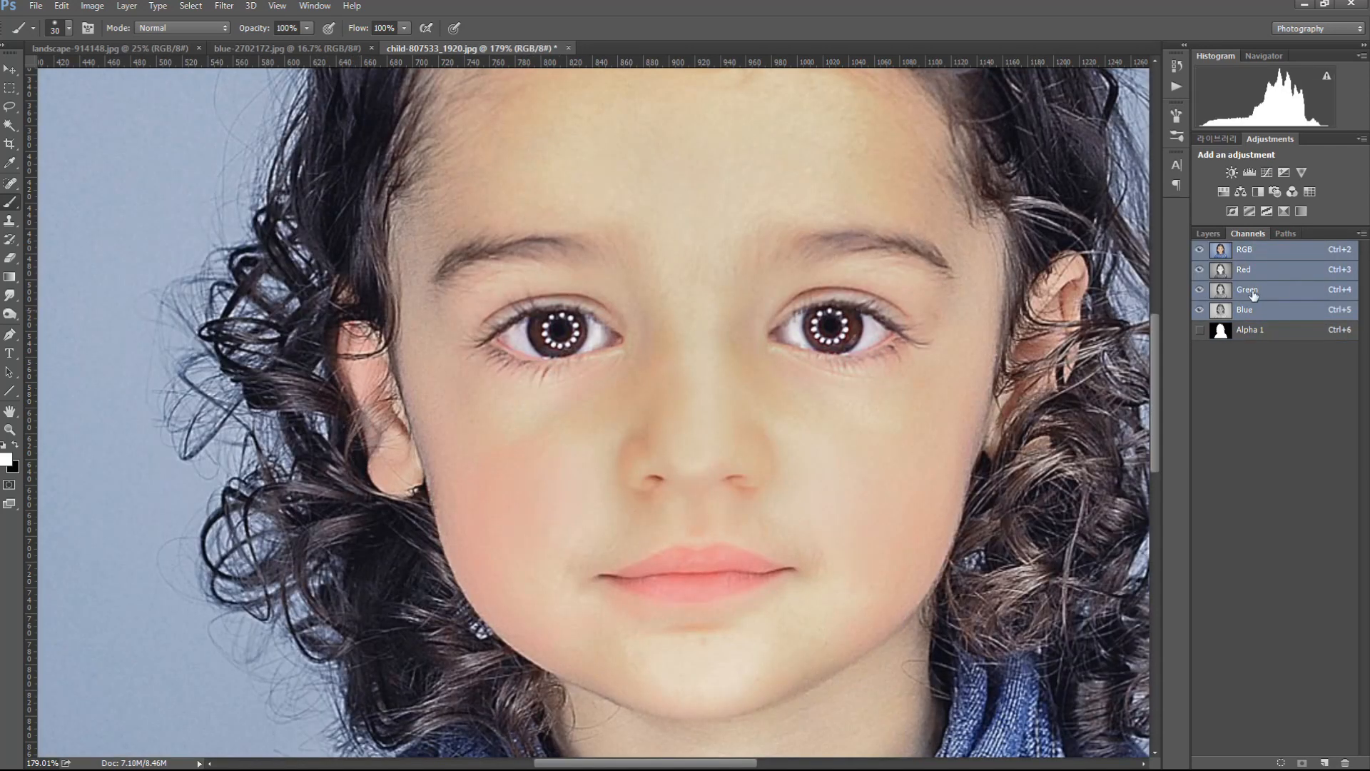
{"action": "left_click", "coordinate": [1257, 332]}
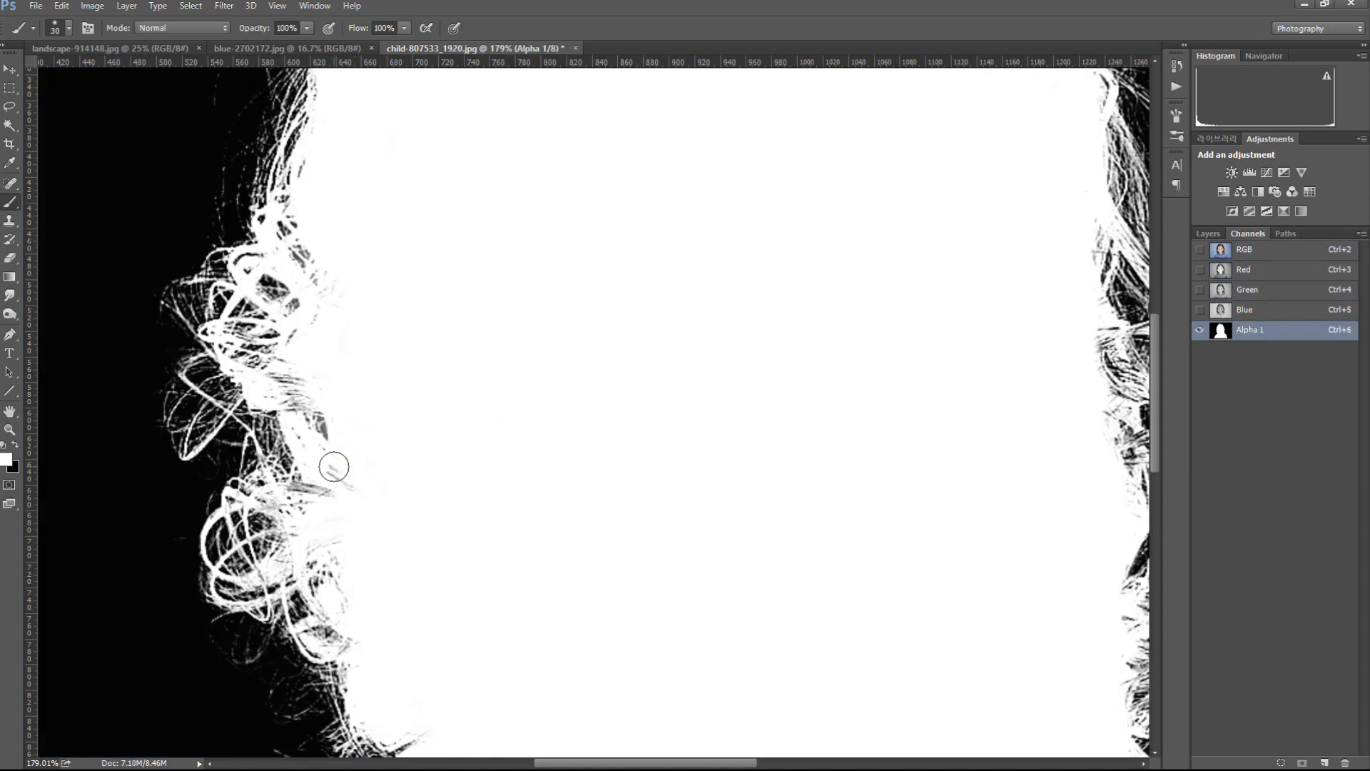
{"action": "left_click_drag", "start_coordinate": [330, 491], "coordinate": [324, 494]}
{"action": "left_click", "coordinate": [307, 489]}
{"action": "left_click", "coordinate": [322, 495]}
{"action": "left_click", "coordinate": [297, 429]}
{"action": "left_click", "coordinate": [278, 391]}
{"action": "left_click", "coordinate": [291, 379]}
{"action": "left_click", "coordinate": [304, 365]}
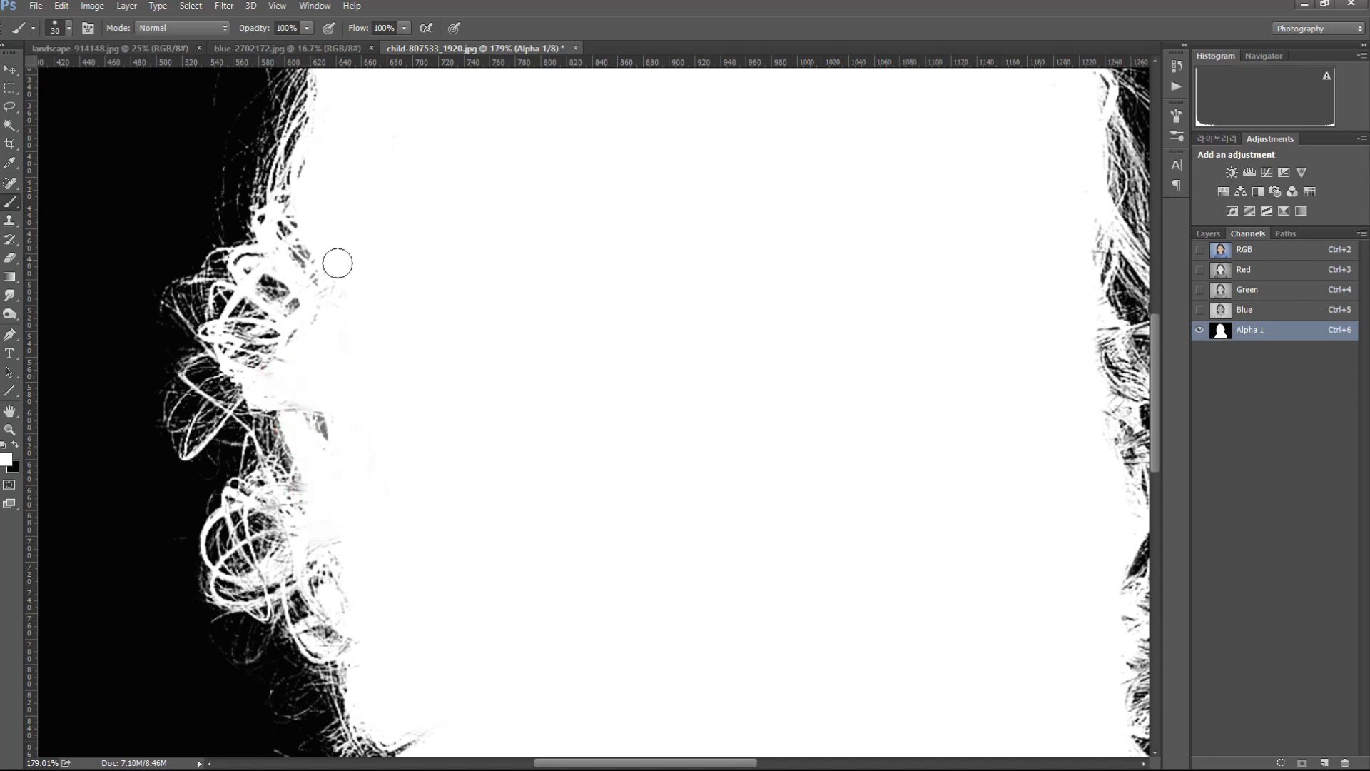
- Whiten the grey traces on the inner edge of the curls at the image's right side and check the whole mask
{"action": "left_click_drag", "start_coordinate": [849, 507], "coordinate": [788, 480]}
{"action": "left_click_drag", "start_coordinate": [1012, 490], "coordinate": [1140, 550]}
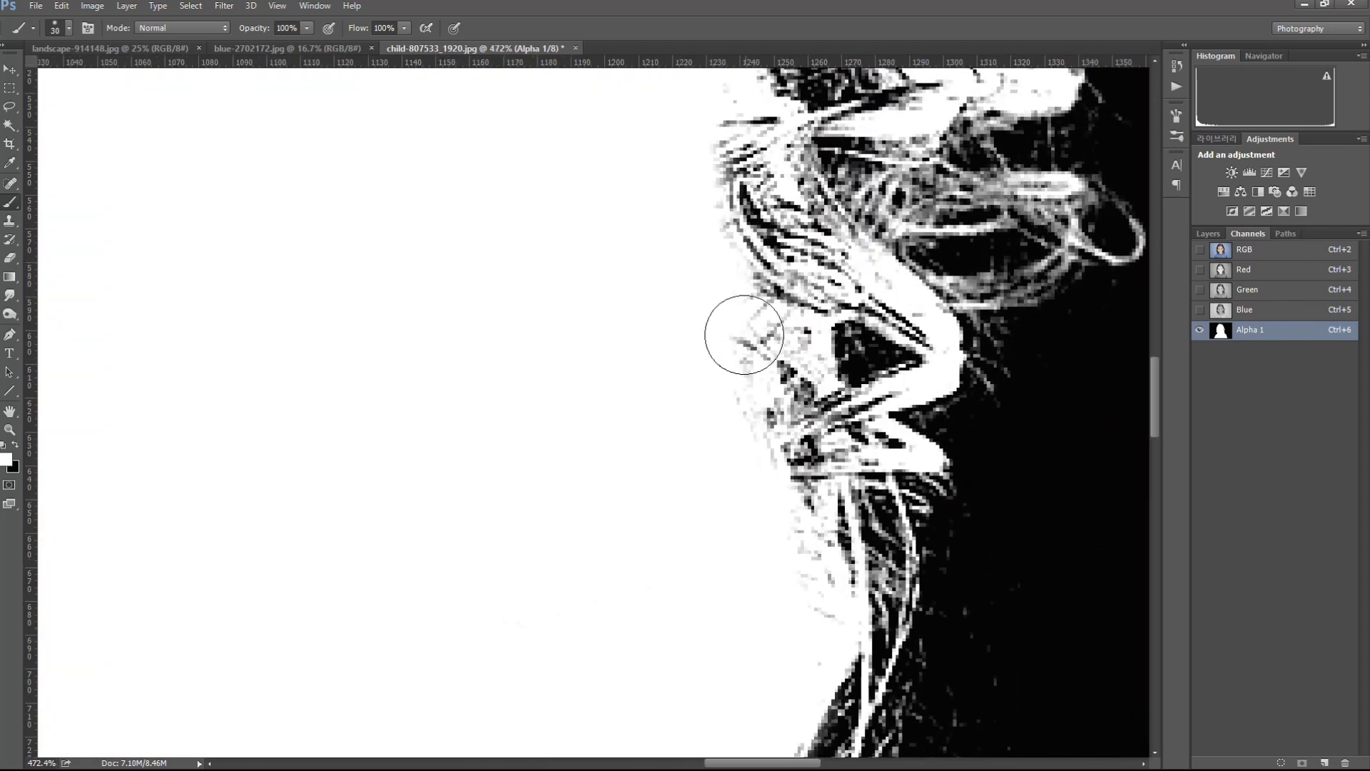
{"action": "mouse_move", "coordinate": [745, 334]}
{"action": "left_mouse_down"}
{"action": "mouse_move", "coordinate": [716, 345]}
{"action": "mouse_move", "coordinate": [611, 297]}
{"action": "left_mouse_up"}
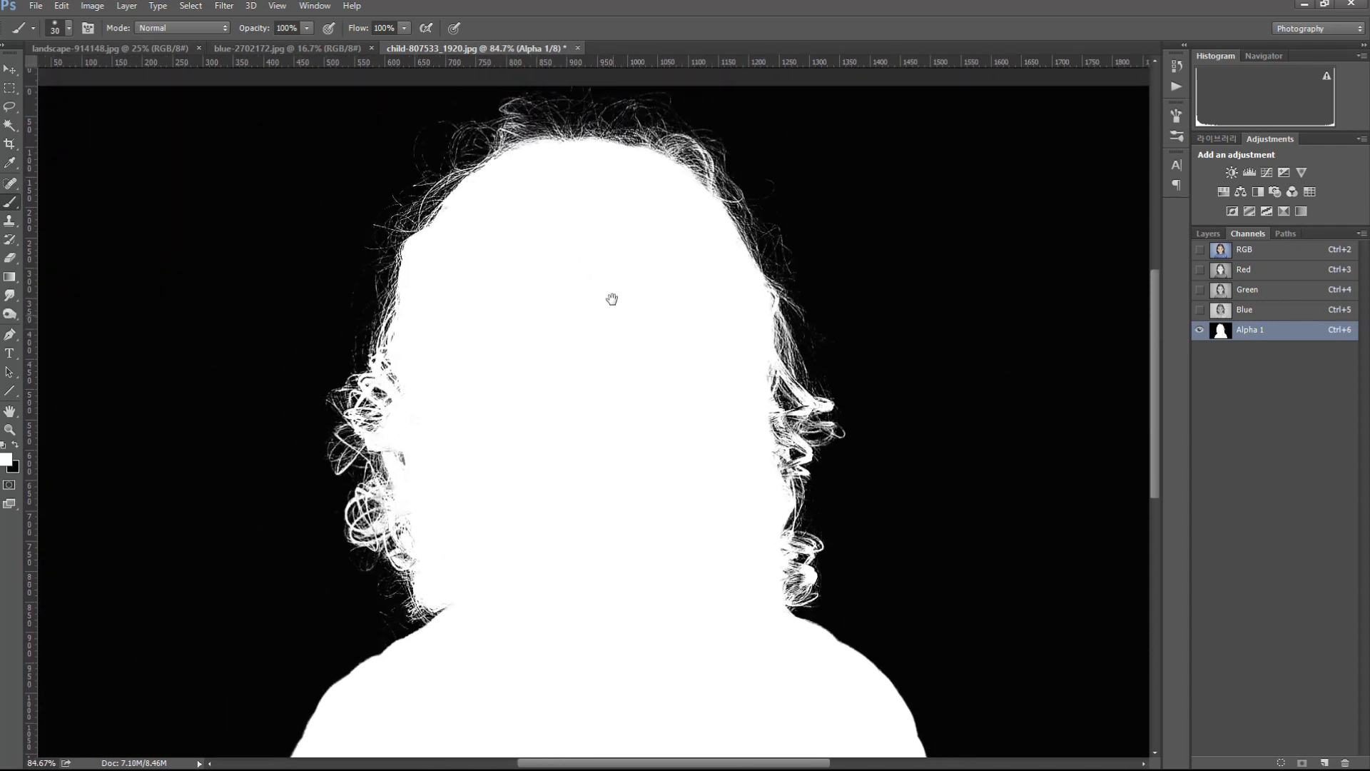
{"action": "left_click_drag", "start_coordinate": [704, 309], "coordinate": [592, 439]}
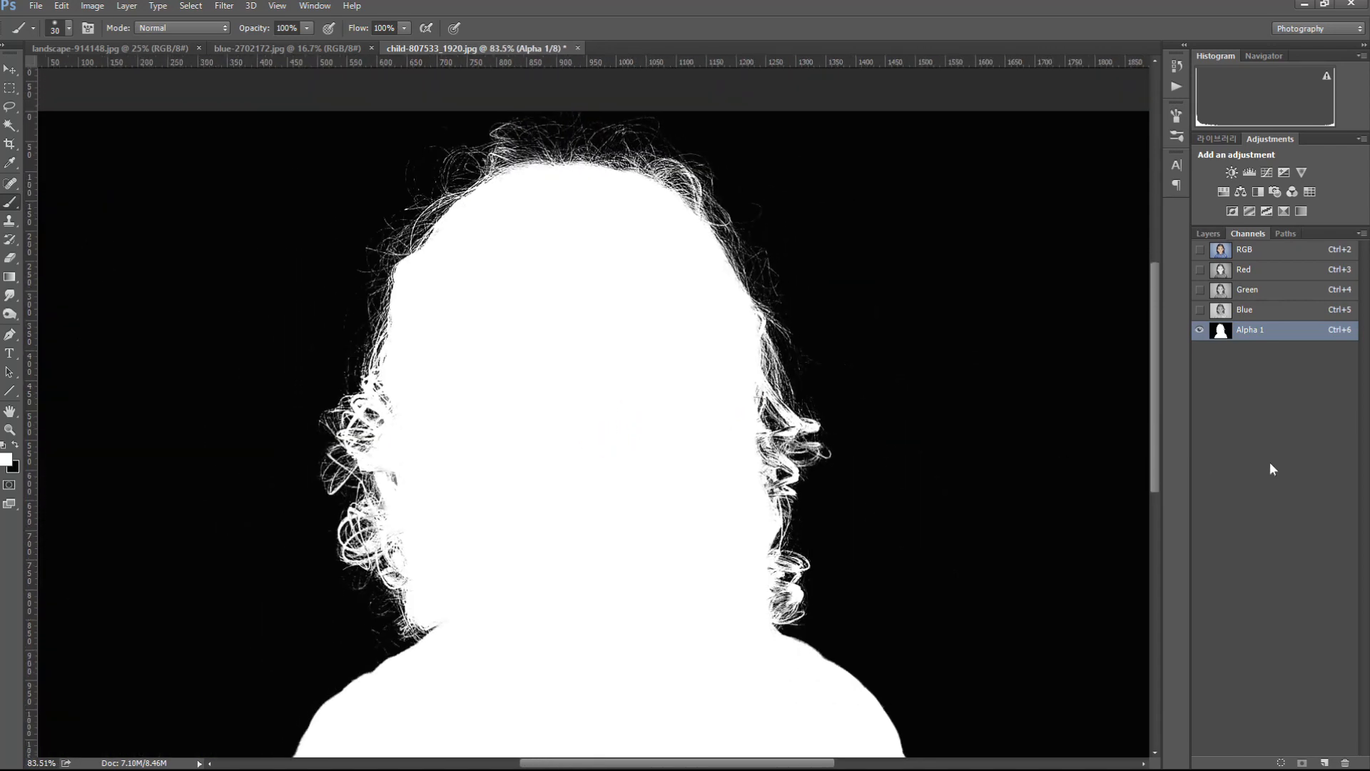
- Return to the RGB composite image and duplicate the Background layer
{"action": "left_click", "coordinate": [1261, 251]}
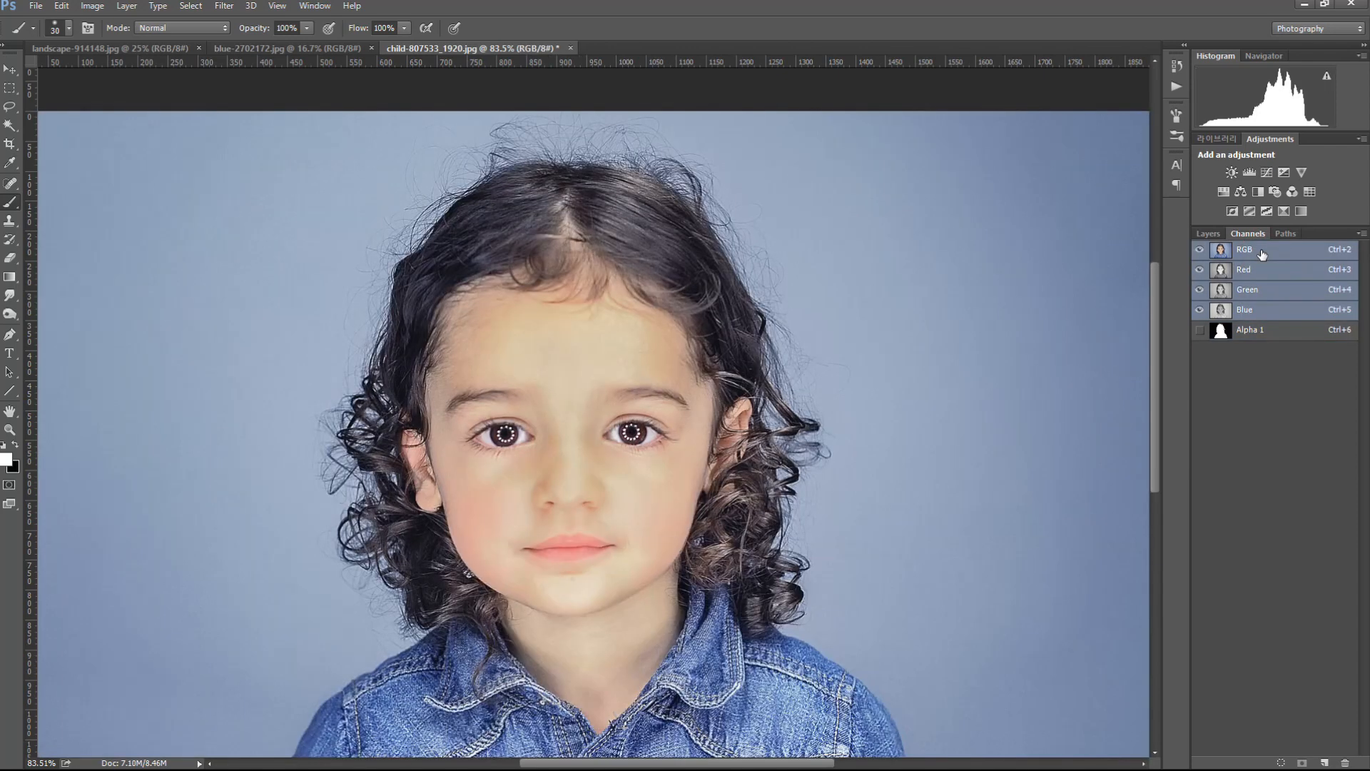
{"action": "left_click", "coordinate": [1208, 236]}
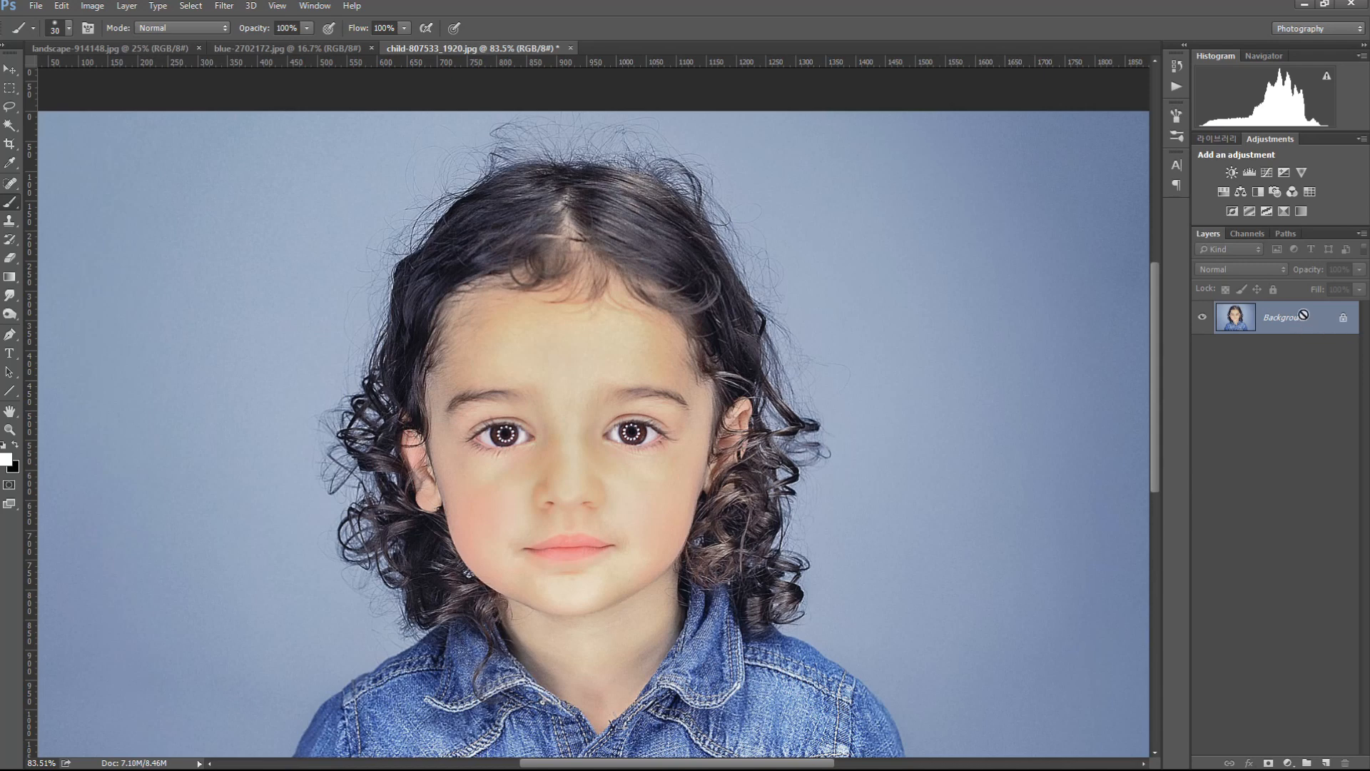
{"action": "key", "text": "ctrl+j"}
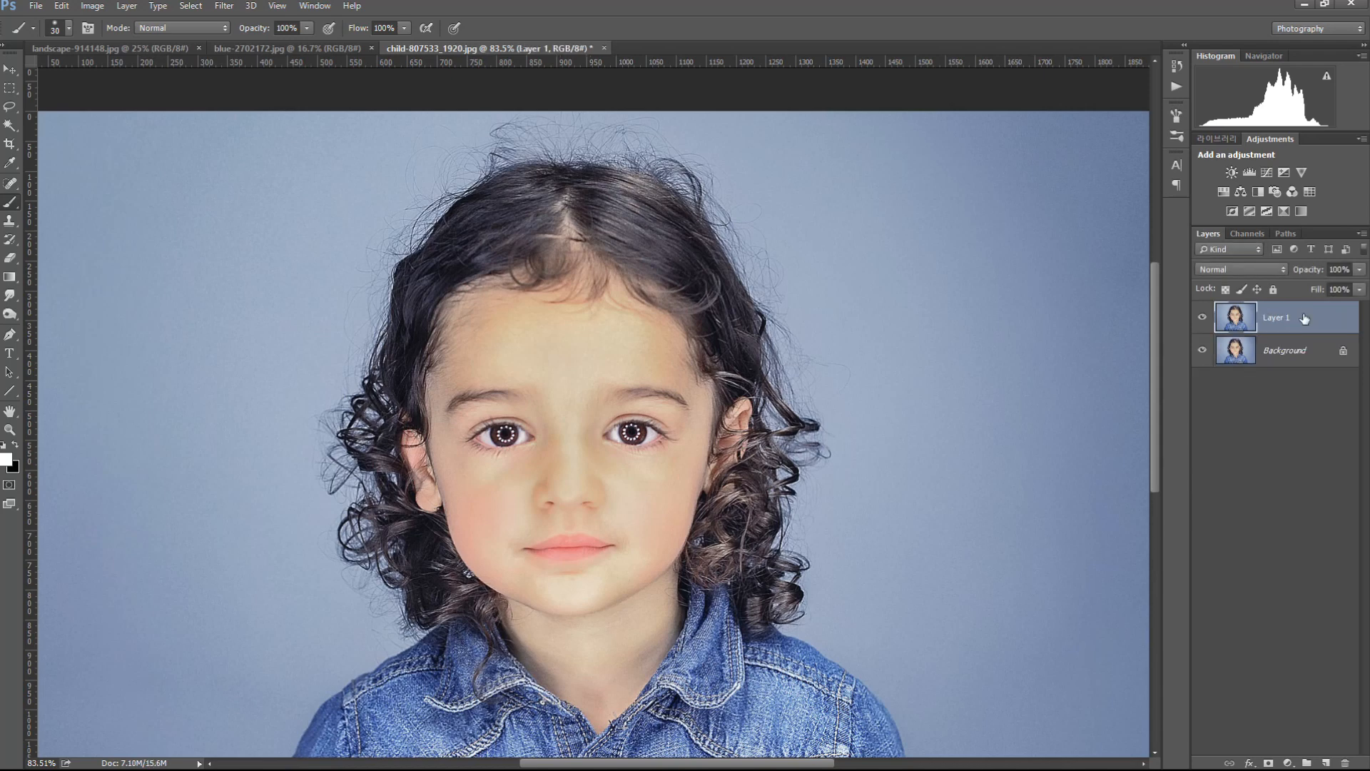
- Load the Alpha 1 channel as a new selection and turn it into a layer mask on the duplicated layer
{"action": "left_click", "coordinate": [193, 7]}
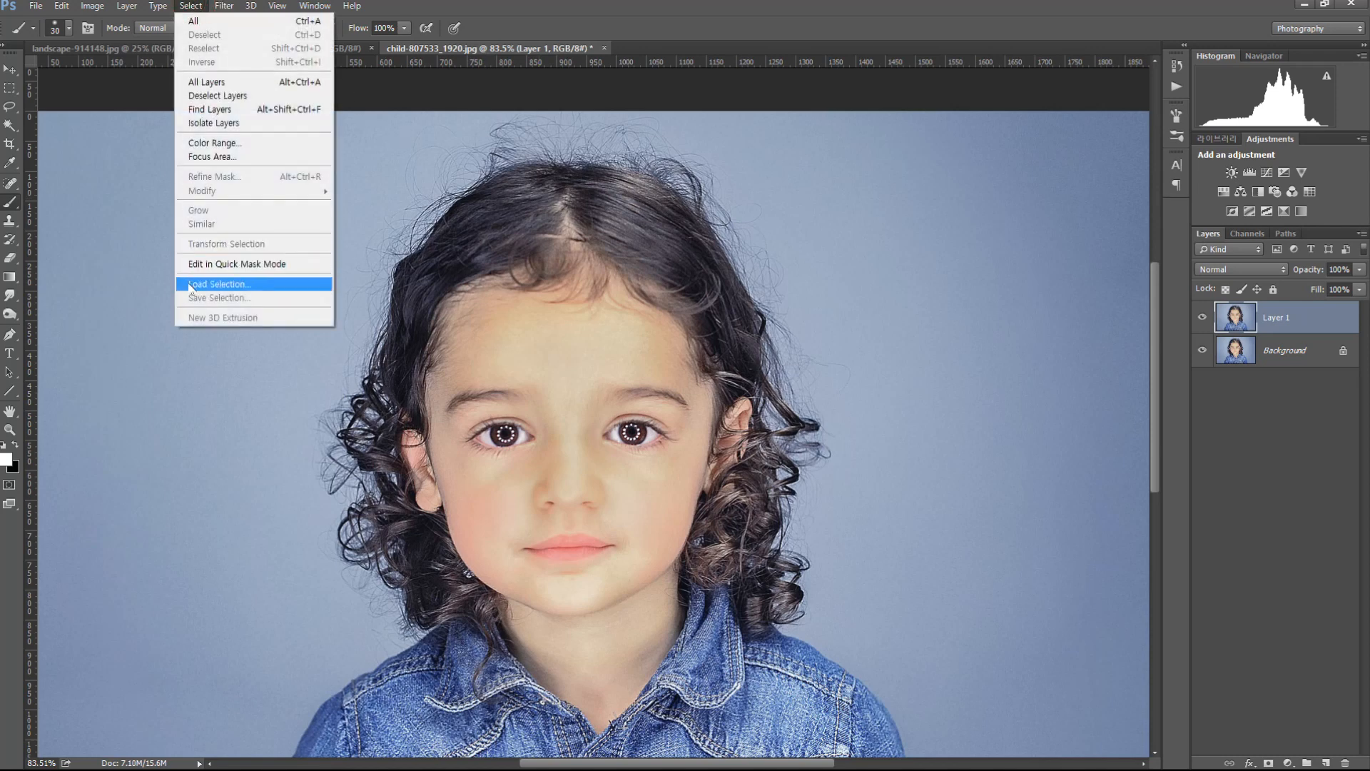
{"action": "left_click", "coordinate": [214, 284]}
{"action": "left_click", "coordinate": [676, 245]}
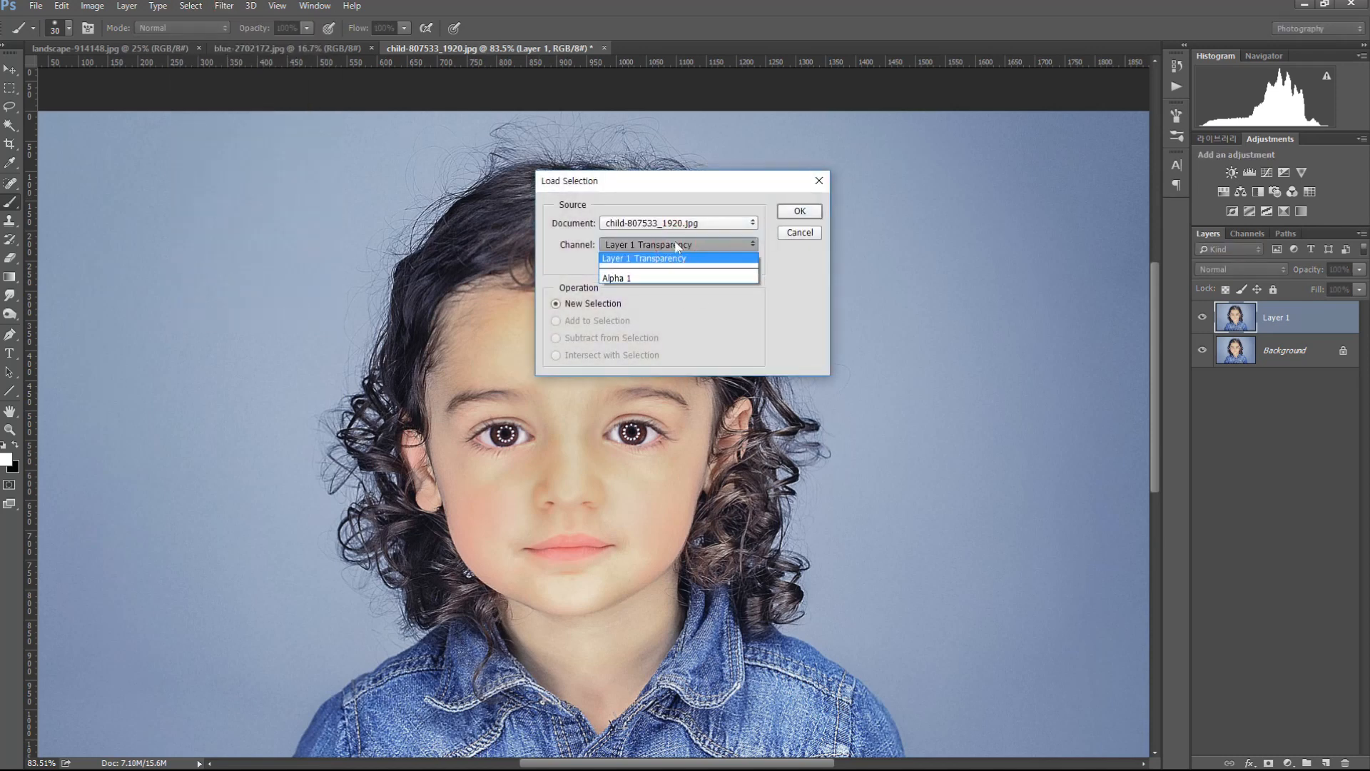
{"action": "left_click", "coordinate": [673, 279]}
{"action": "left_click", "coordinate": [799, 211]}
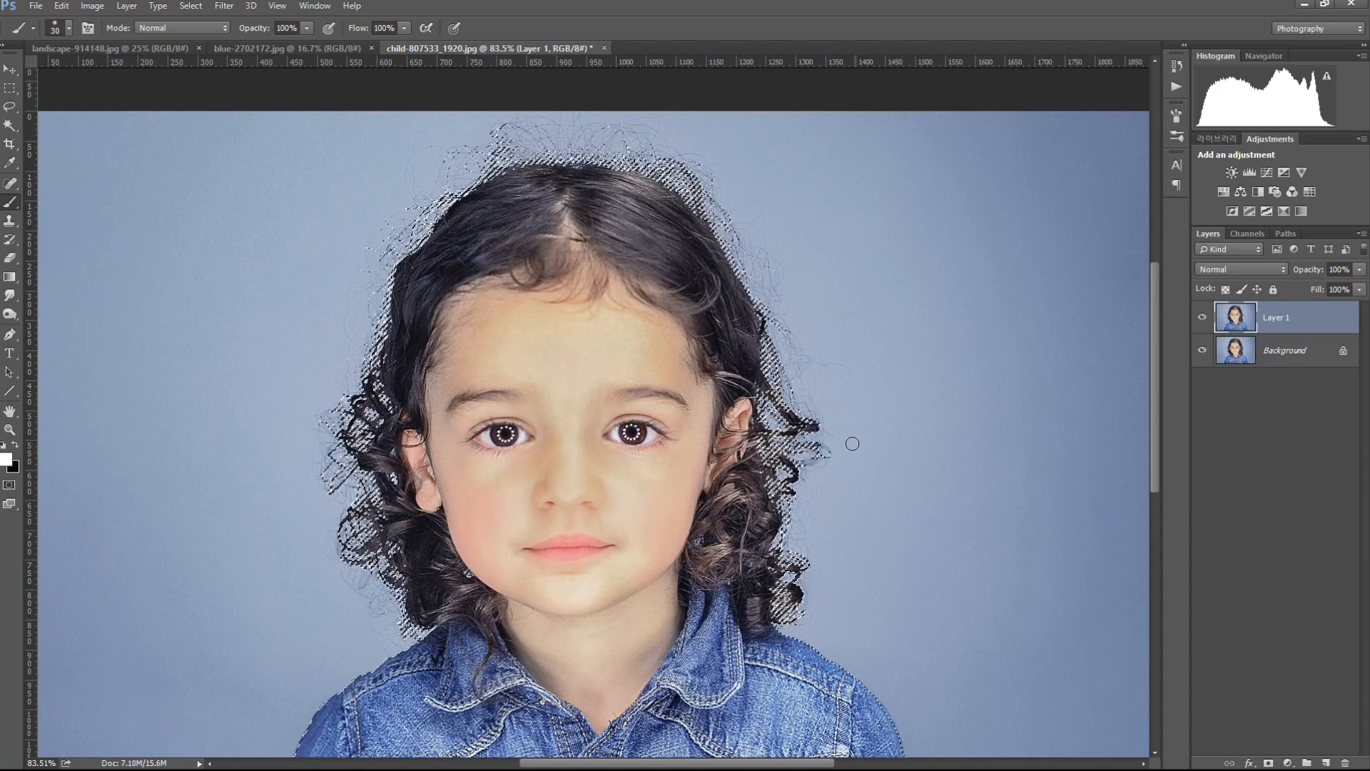
{"action": "left_click", "coordinate": [1267, 763]}
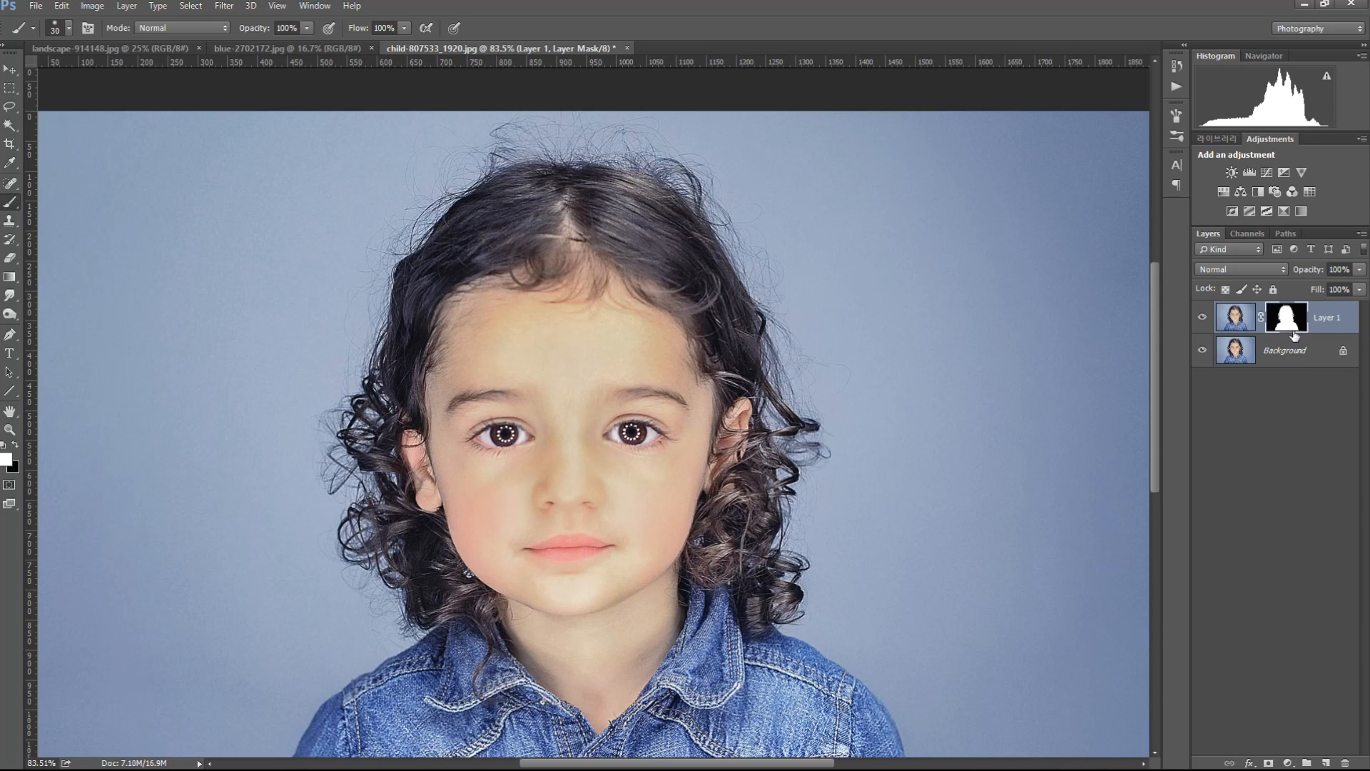
- Hide the Background layer and add a Solid Color fill layer directly above it
{"action": "left_click", "coordinate": [1203, 350]}
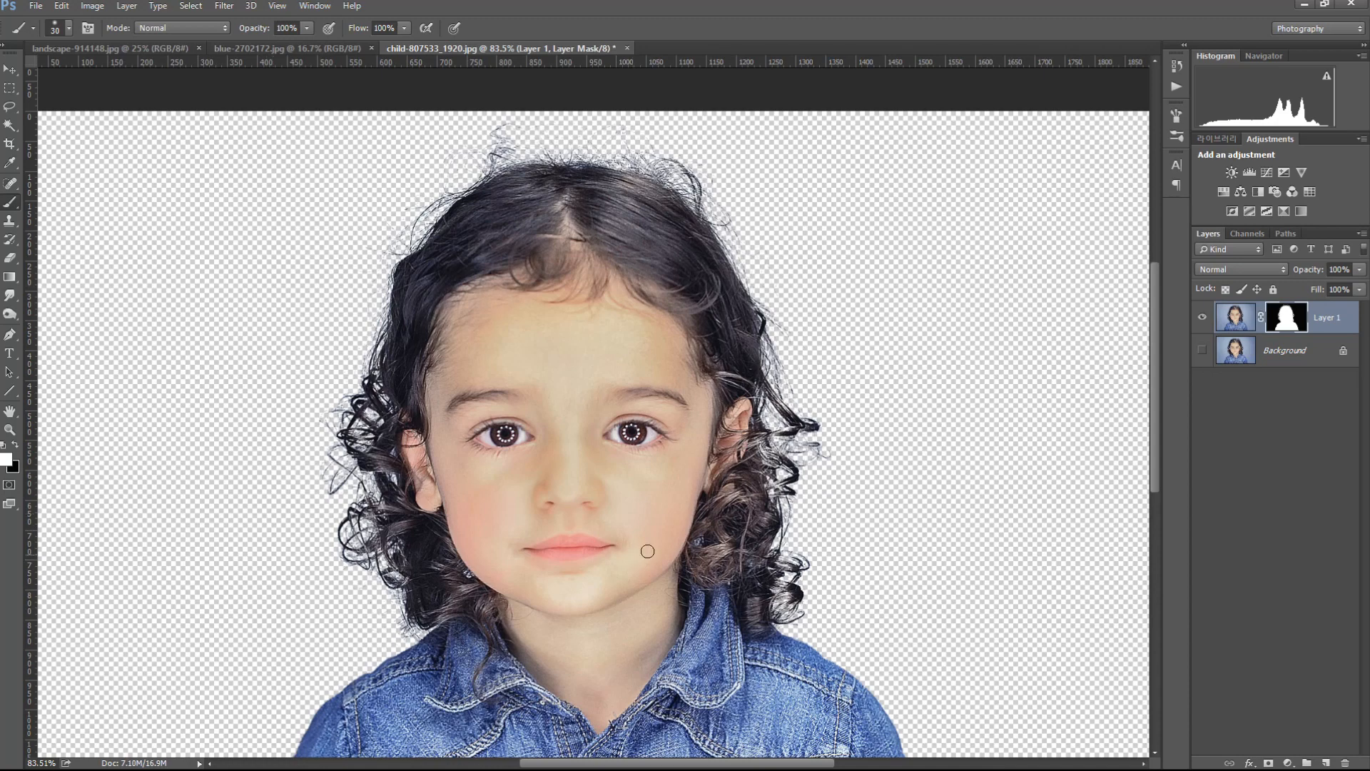
{"action": "left_click", "coordinate": [1300, 353]}
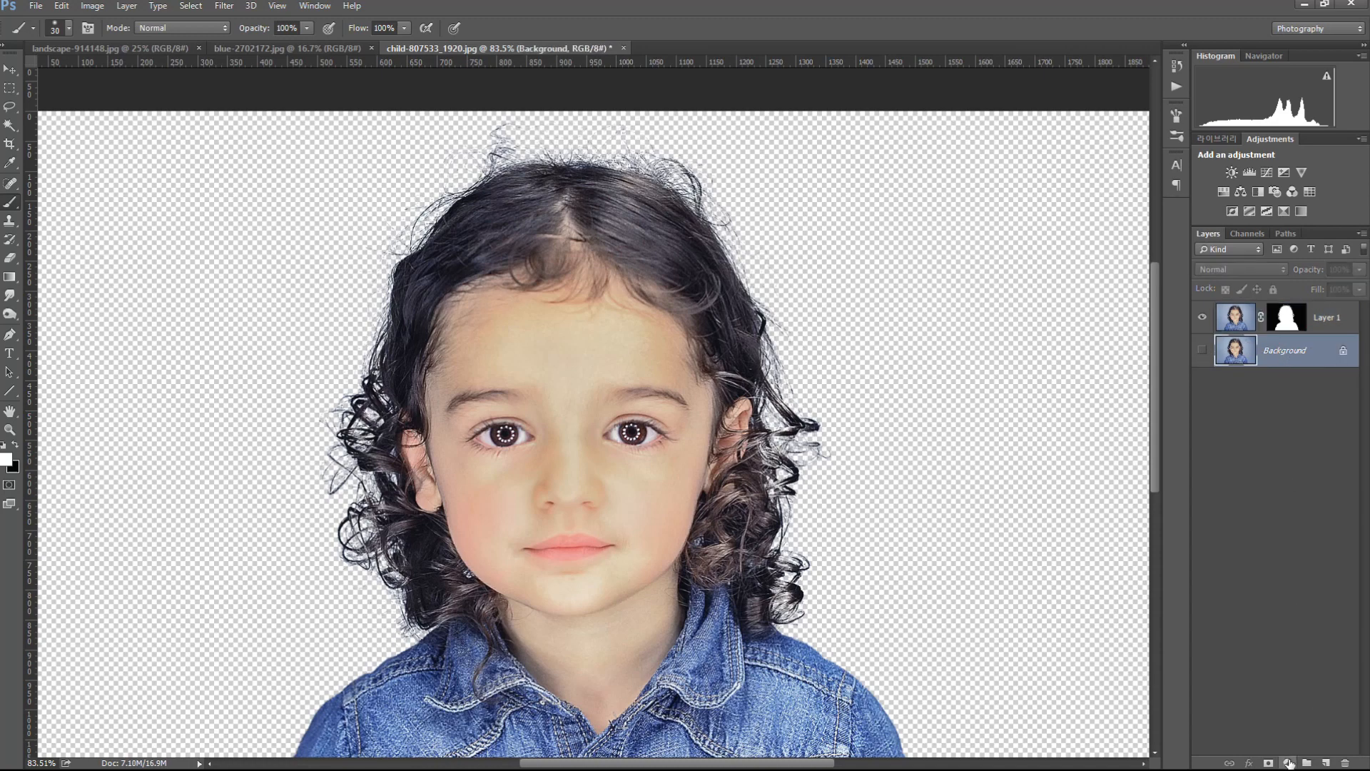
{"action": "left_click", "coordinate": [1289, 763]}
{"action": "left_click", "coordinate": [1267, 449]}
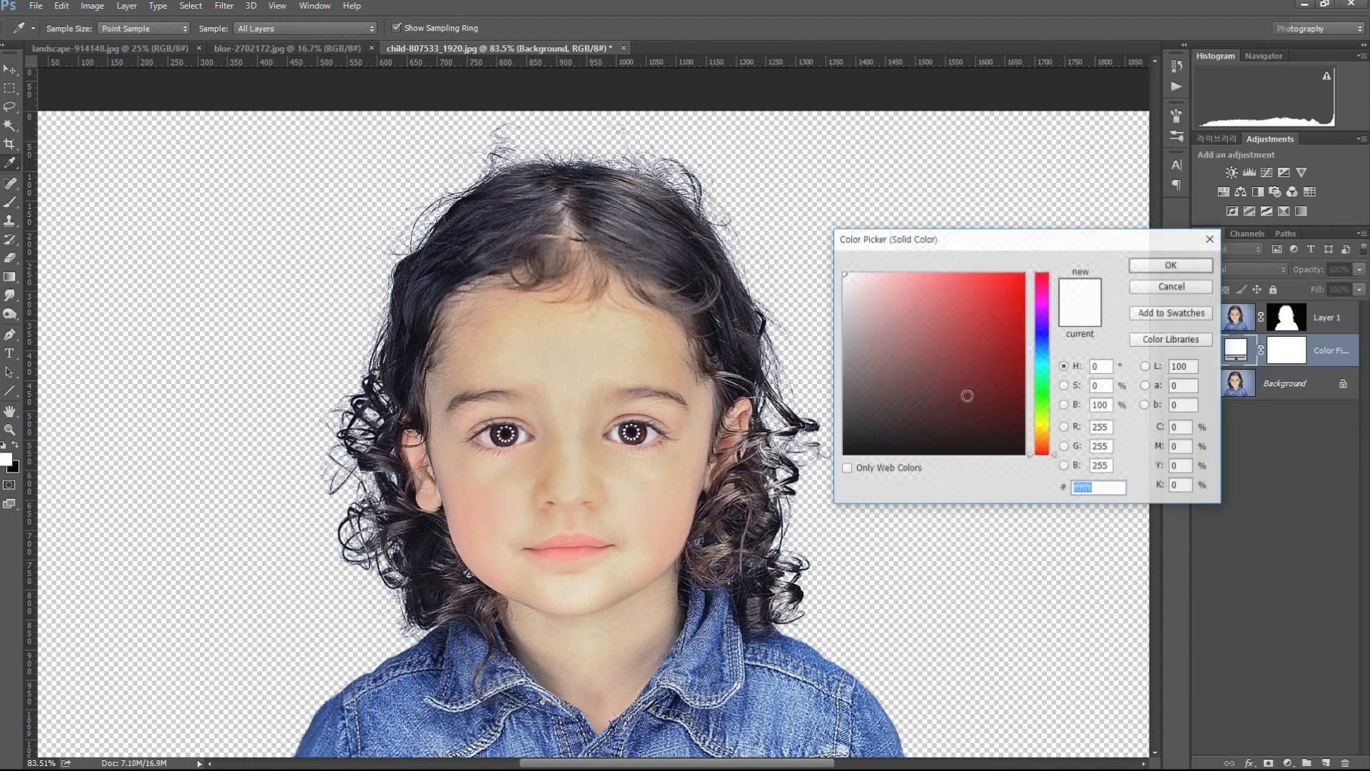
{"action": "left_click_drag", "start_coordinate": [1006, 237], "coordinate": [1055, 408]}
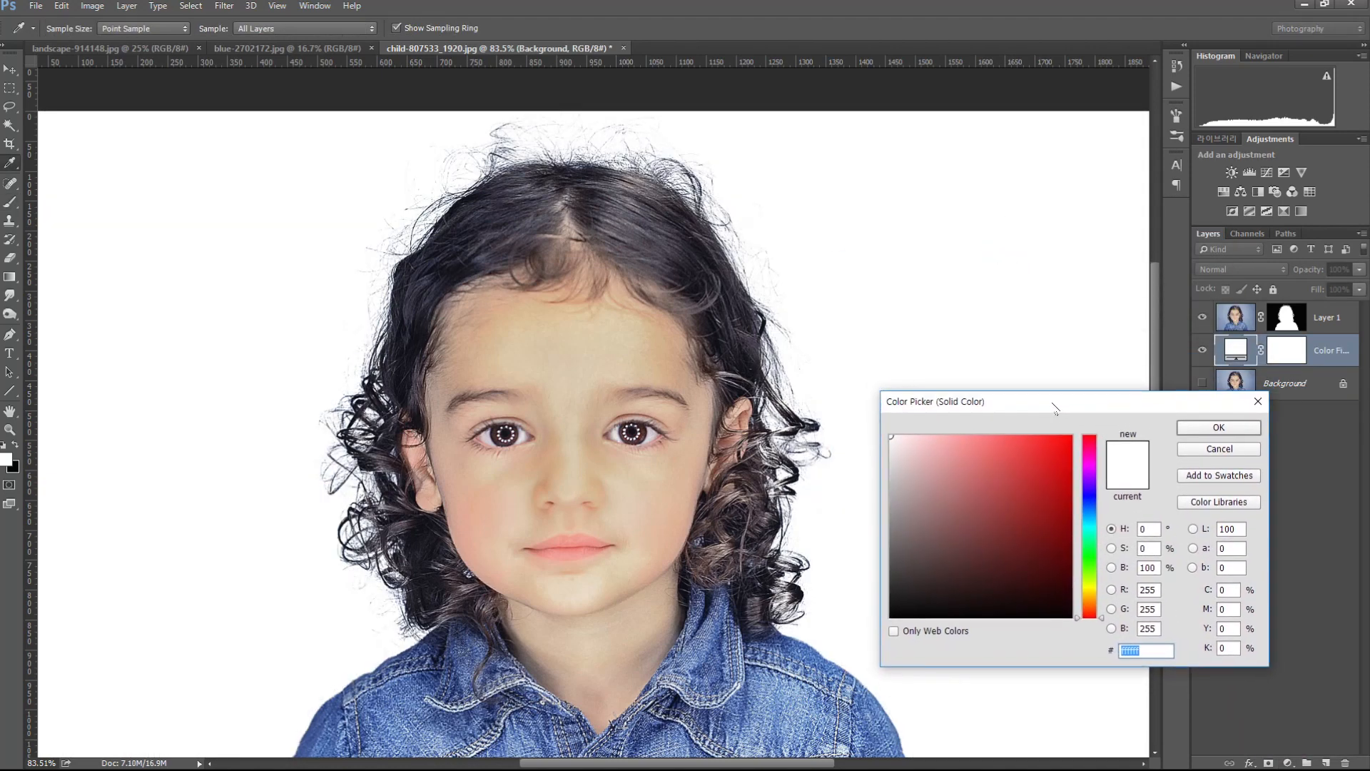
- Try a bright red #ff1414 and a darker shade as the fill colour, and change its hue to 306°
{"action": "left_click_drag", "start_coordinate": [967, 446], "coordinate": [1004, 427]}
{"action": "left_click_drag", "start_coordinate": [1013, 465], "coordinate": [1058, 433]}
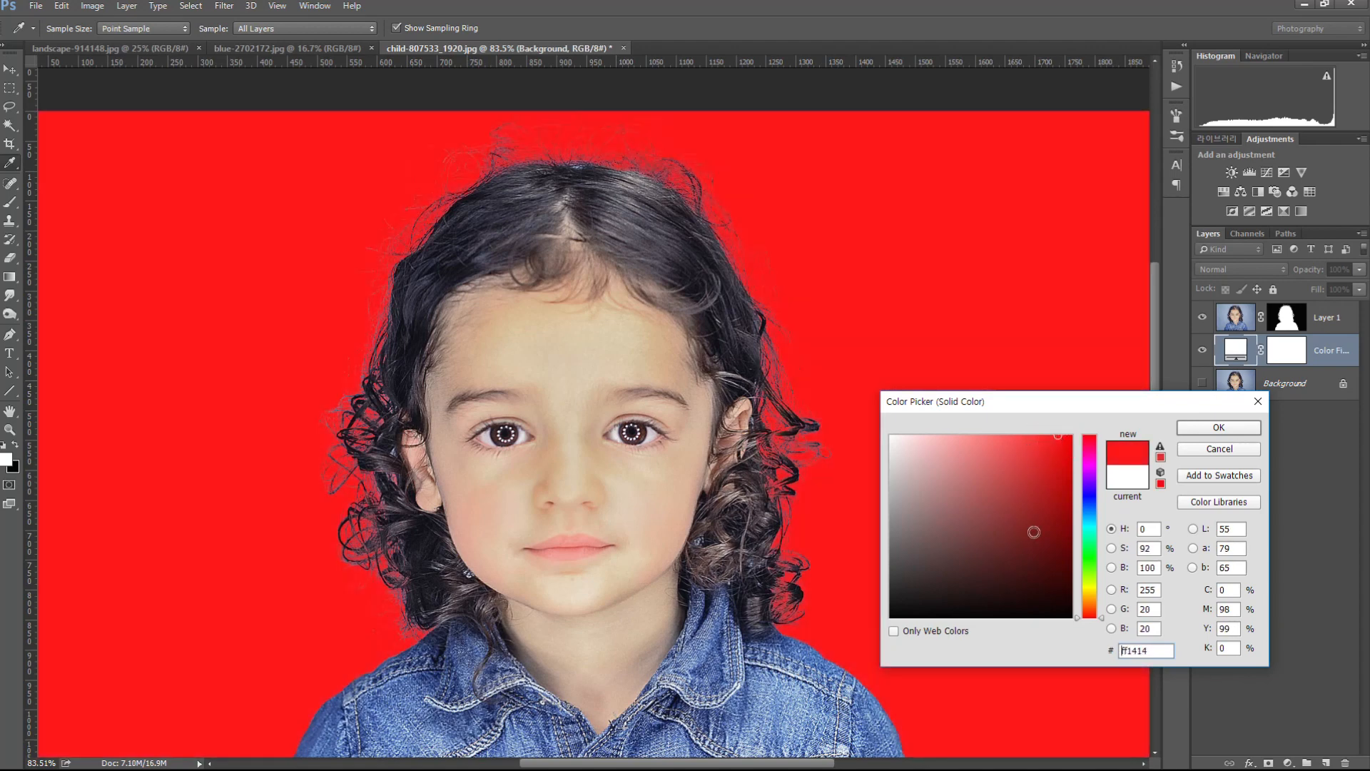
{"action": "left_click", "coordinate": [1038, 517]}
{"action": "left_click", "coordinate": [1089, 462]}
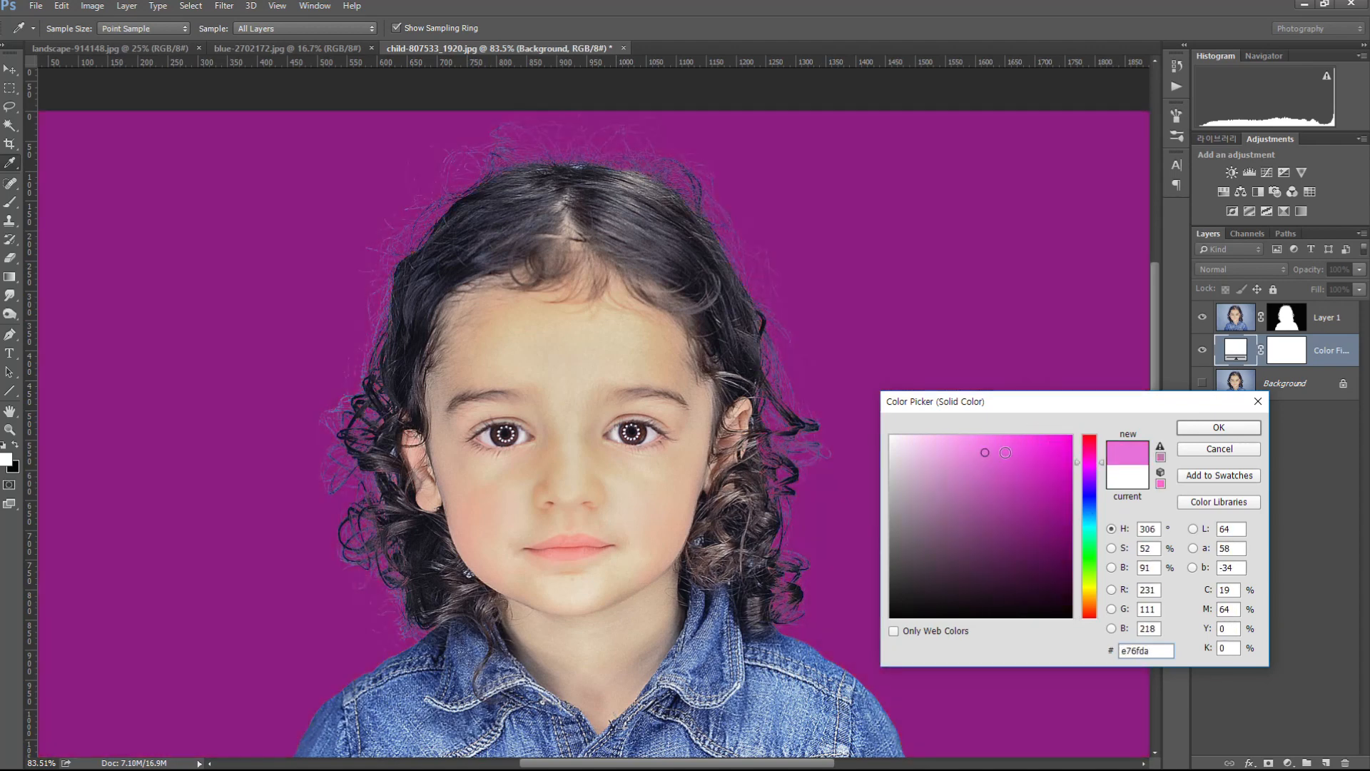
- Try out lighter and darker magenta shades behind the hair, such as #d727c4, #a32c96 and #6f2067
{"action": "left_click", "coordinate": [1026, 451]}
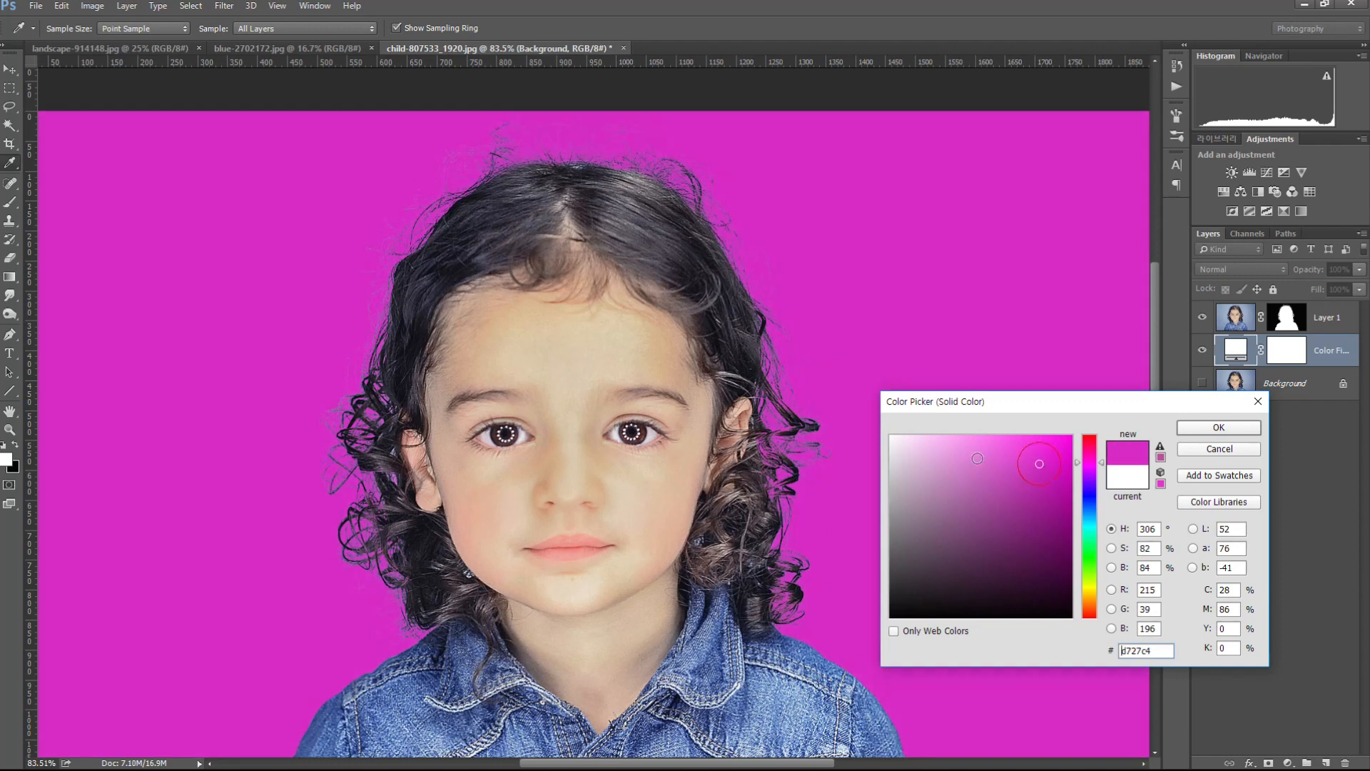
{"action": "left_click", "coordinate": [973, 456]}
{"action": "left_click", "coordinate": [958, 454]}
{"action": "left_click", "coordinate": [1018, 485]}
{"action": "left_click", "coordinate": [1035, 465]}
{"action": "left_click", "coordinate": [982, 498]}
{"action": "left_click", "coordinate": [1022, 501]}
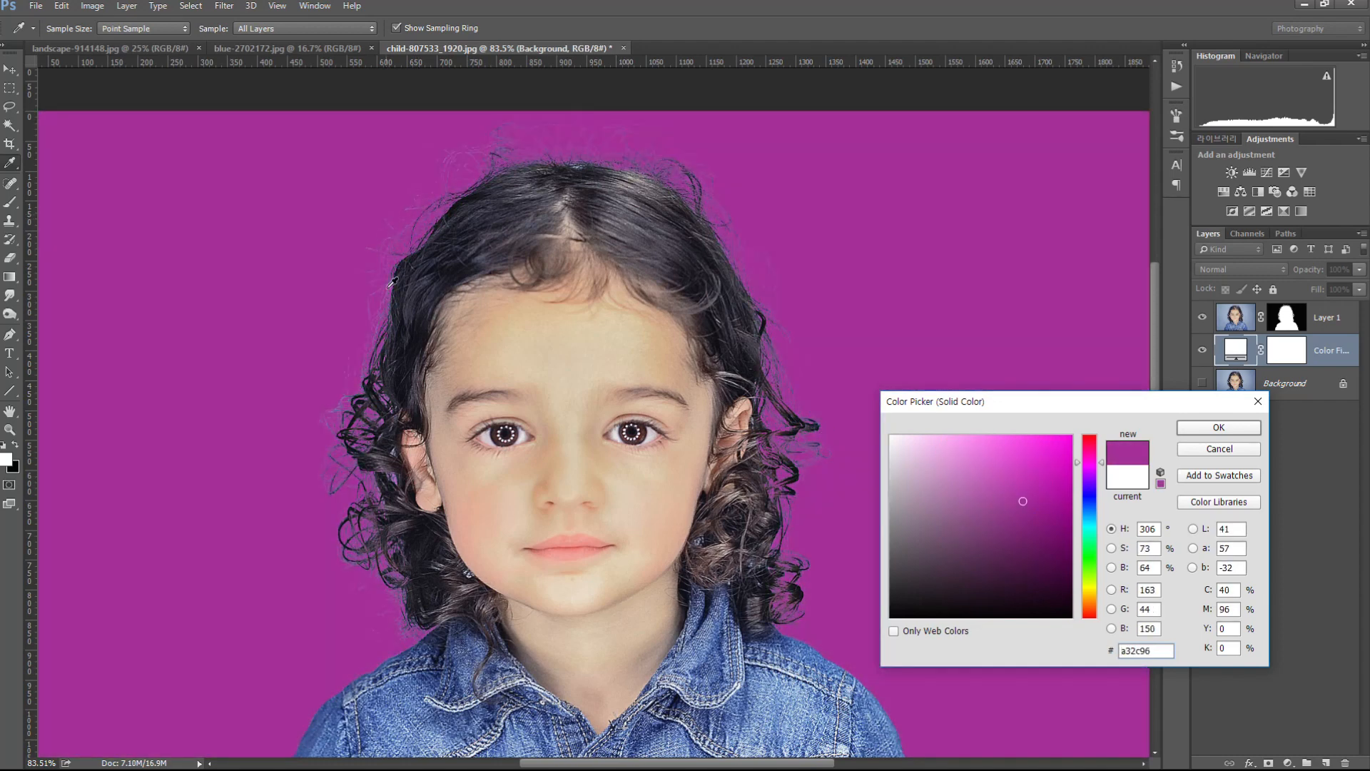
{"action": "left_click", "coordinate": [987, 507]}
{"action": "left_click", "coordinate": [940, 506]}
{"action": "left_click", "coordinate": [1021, 520]}
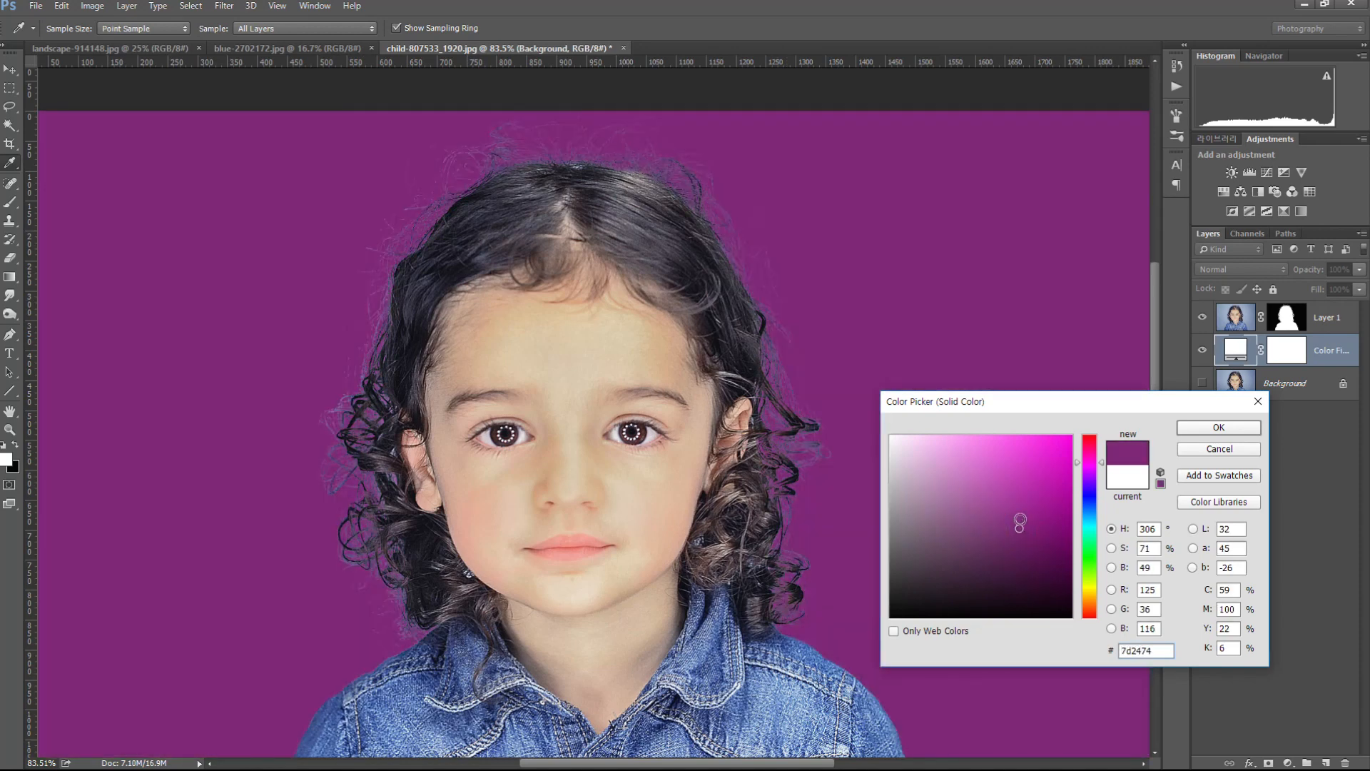
{"action": "left_click", "coordinate": [991, 473]}
{"action": "left_click", "coordinate": [1019, 538]}
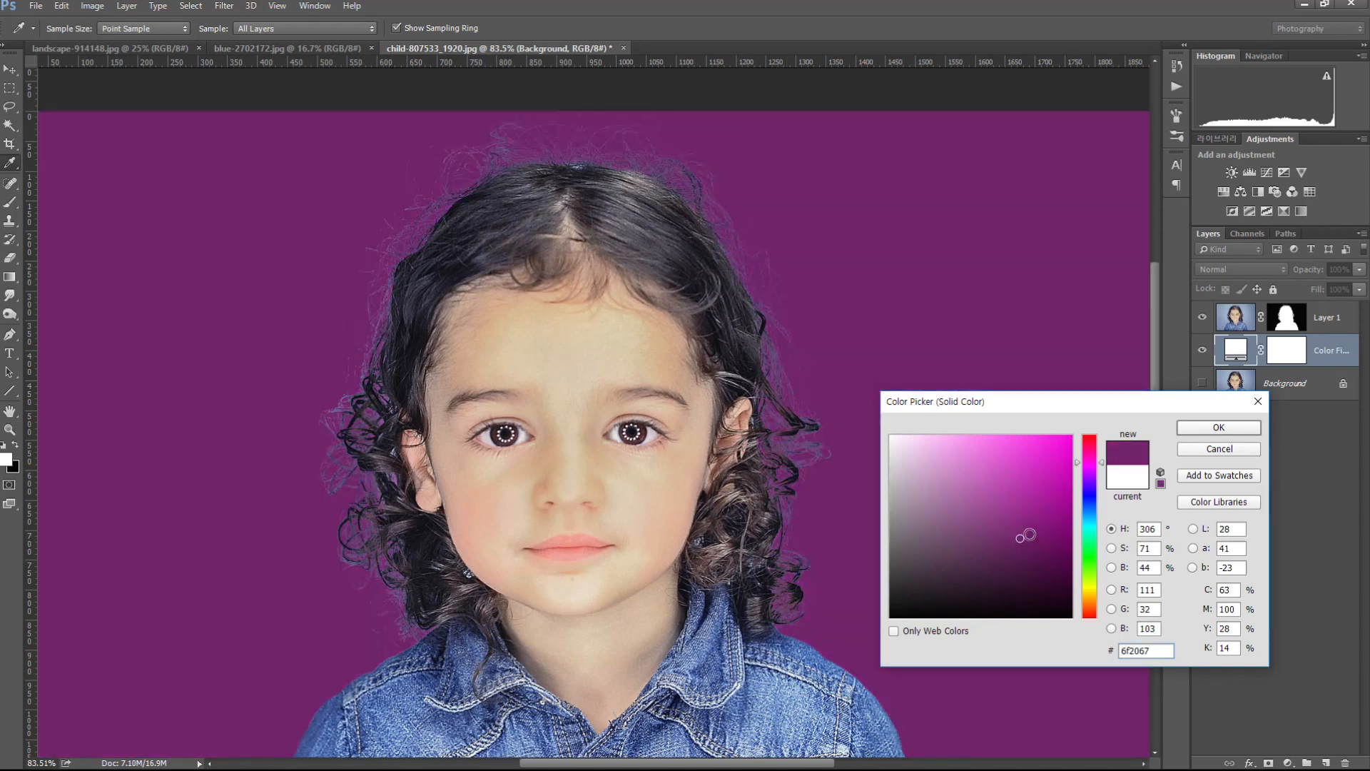
- Set the fill colour to the dark purple #4c0044 and apply it
{"action": "left_click", "coordinate": [1069, 532]}
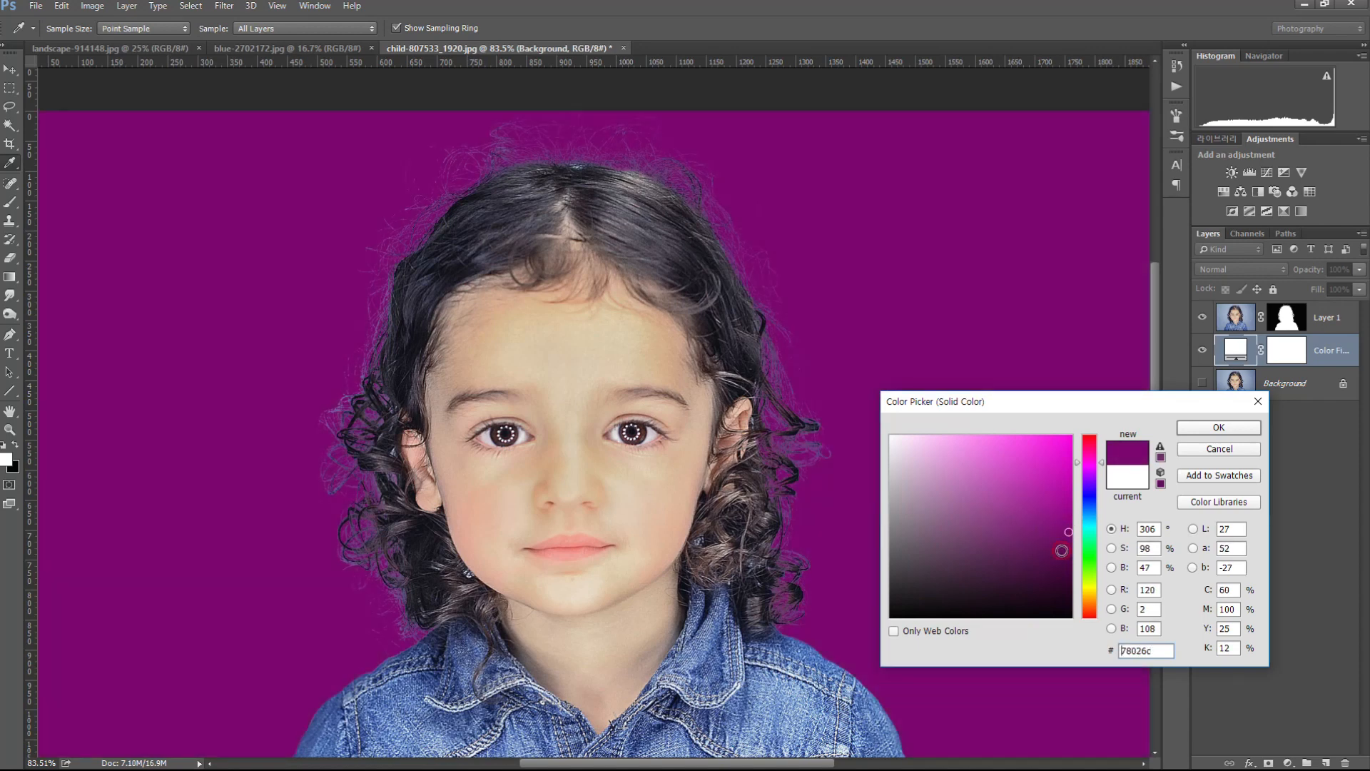
{"action": "left_click", "coordinate": [1065, 553]}
{"action": "left_click", "coordinate": [1058, 555]}
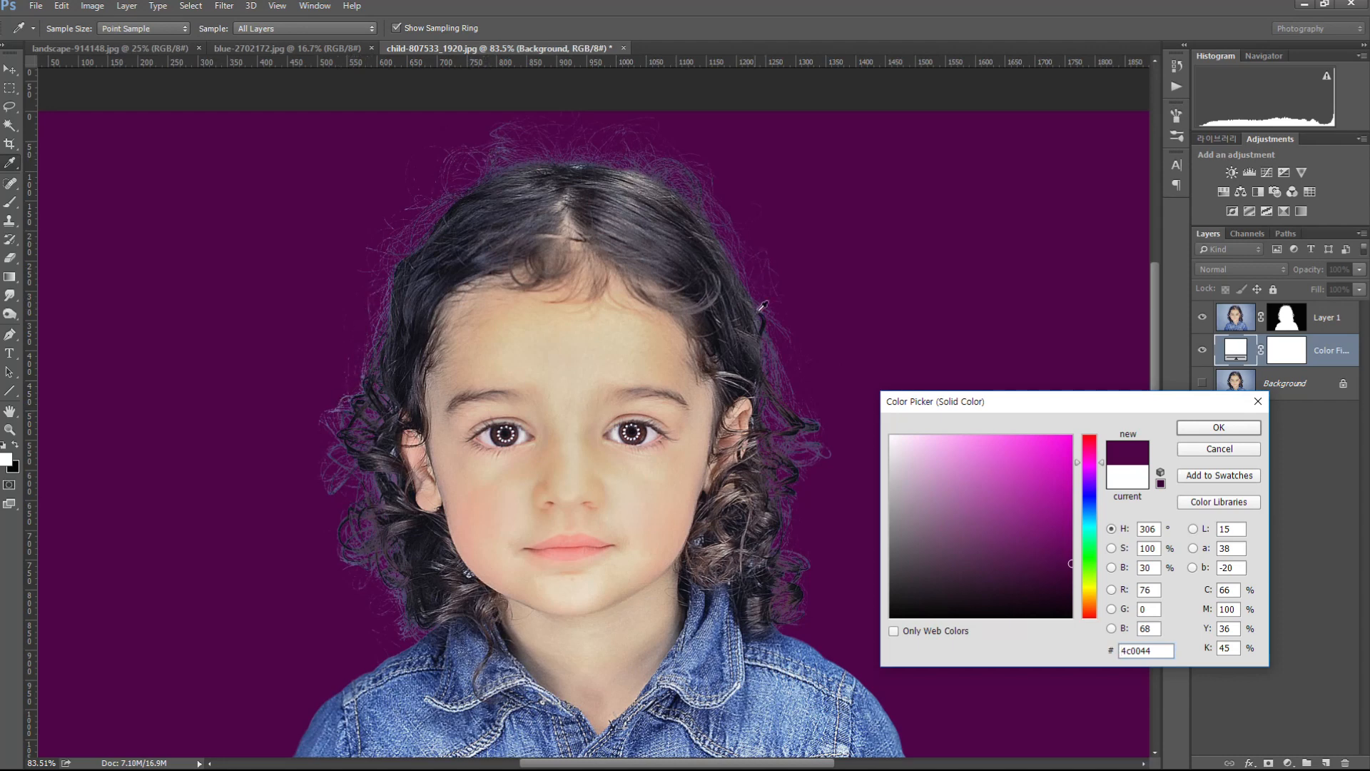
{"action": "left_click", "coordinate": [1223, 430]}
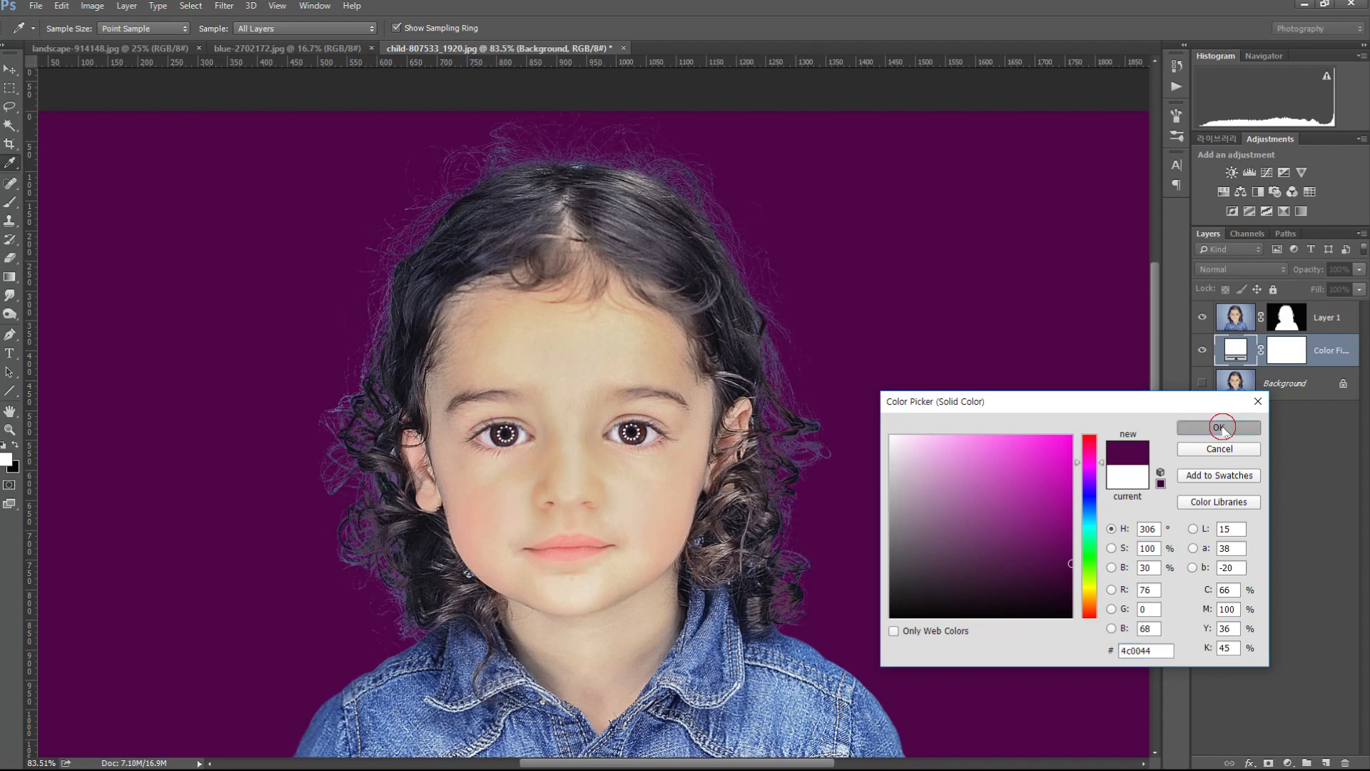
- Select the child layer's mask and open Refine Mask for it, keeping the dialog clear of the face
{"action": "mouse_move", "coordinate": [764, 365]}
{"action": "left_mouse_down"}
{"action": "mouse_move", "coordinate": [819, 395]}
{"action": "mouse_move", "coordinate": [778, 371]}
{"action": "left_mouse_up"}
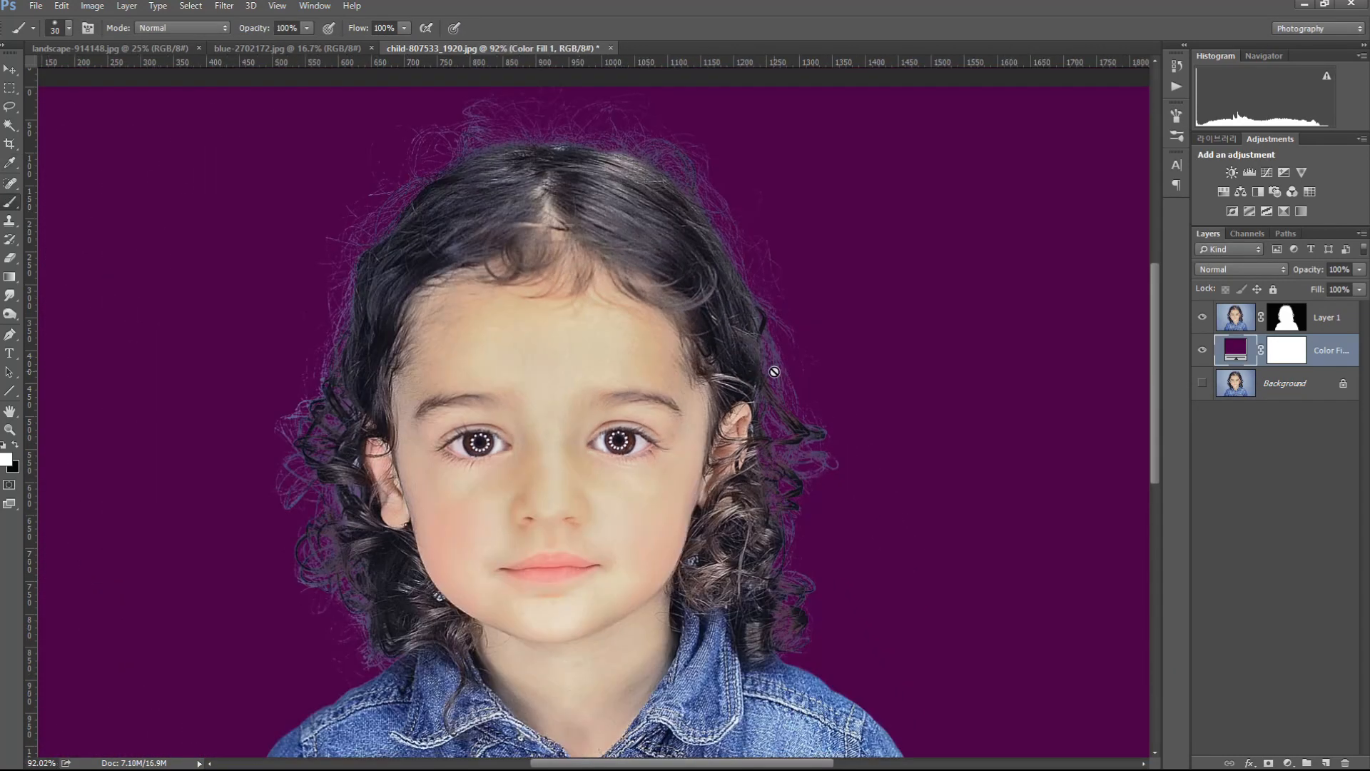
{"action": "left_click", "coordinate": [1292, 324]}
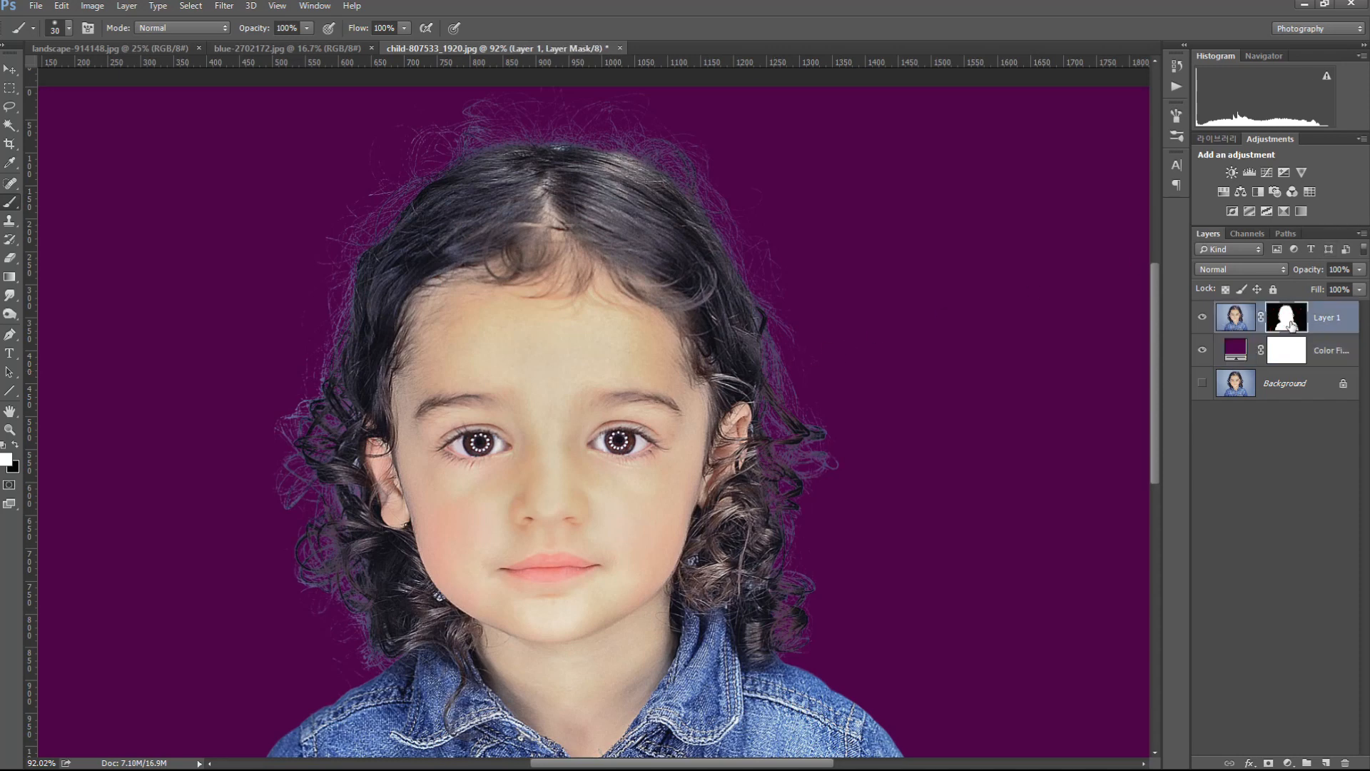
{"action": "right_click", "coordinate": [1291, 324]}
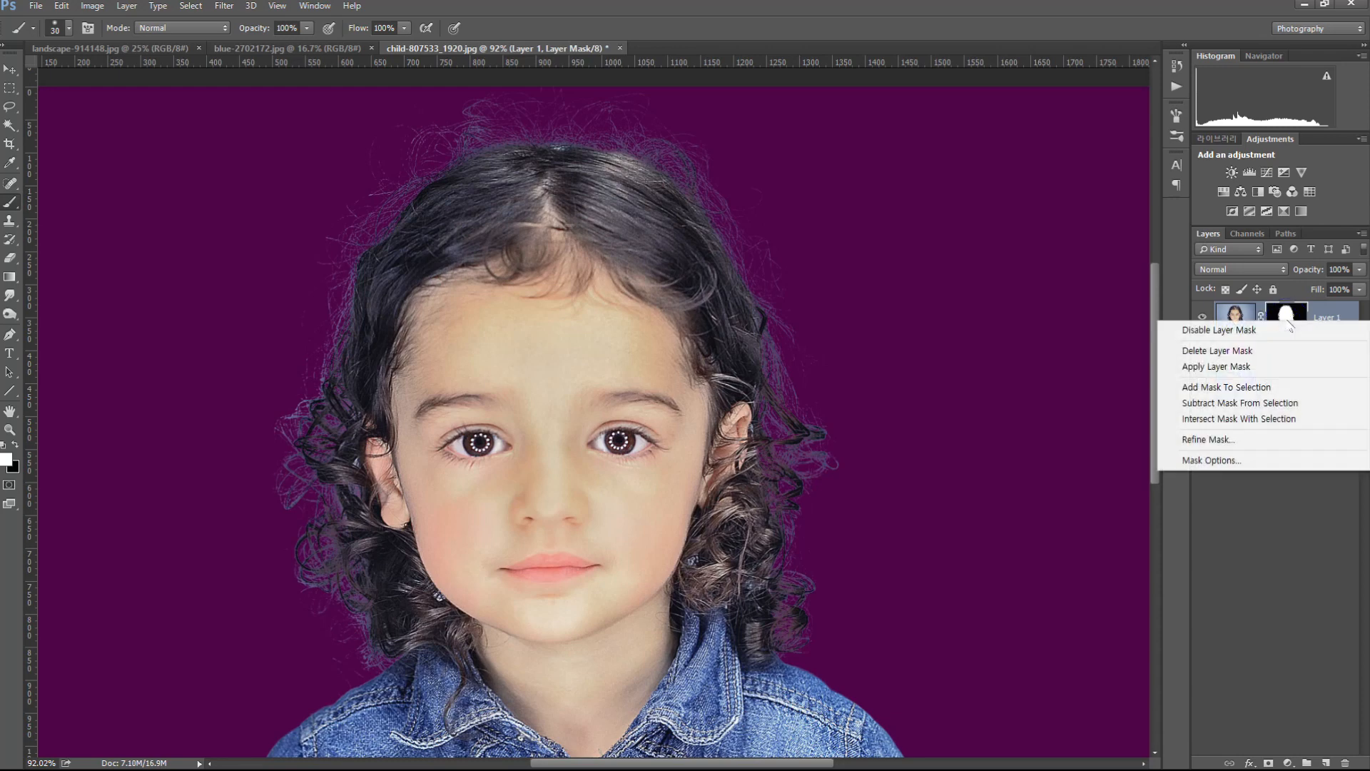
{"action": "left_click", "coordinate": [1205, 439]}
{"action": "left_click_drag", "start_coordinate": [1046, 102], "coordinate": [1019, 106]}
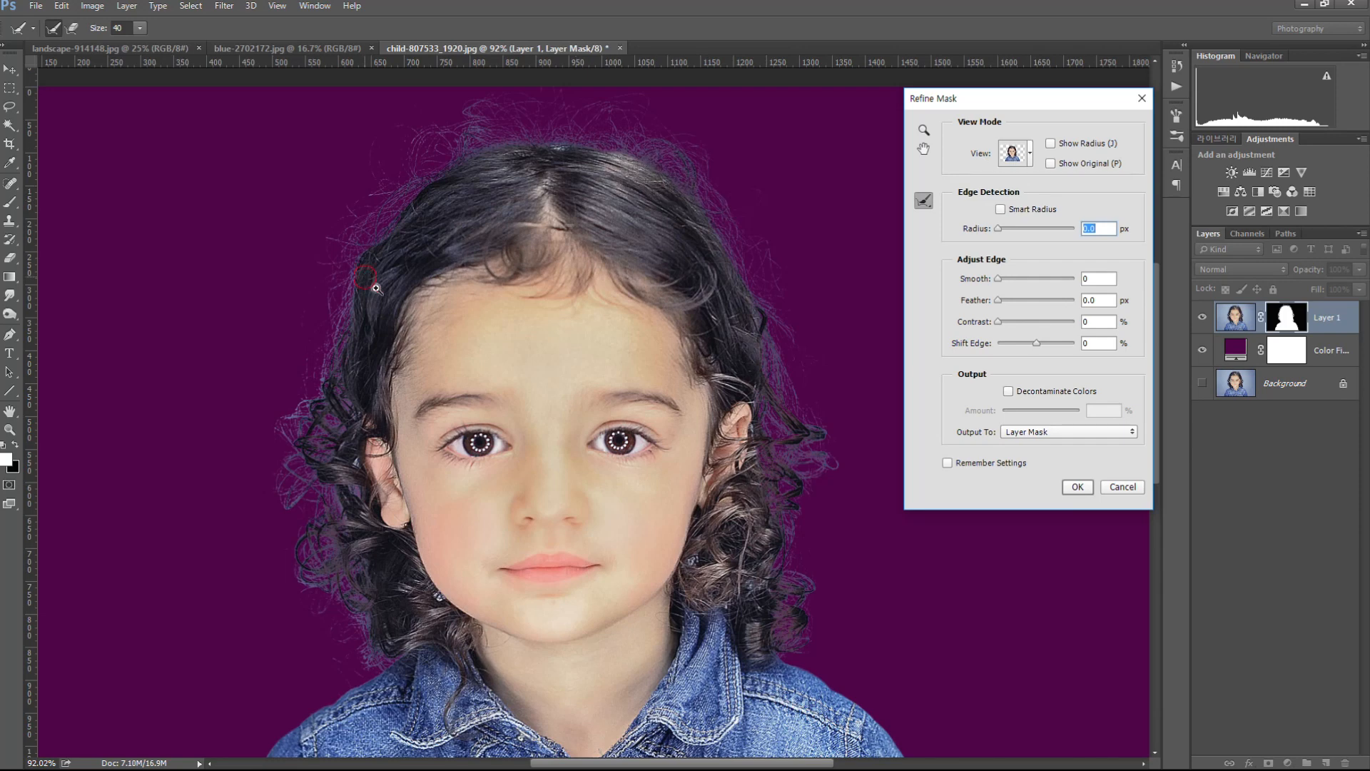
- Set the edge detection radius to 1 px and examine the hair edges around the head
{"action": "scroll", "coordinate": [368, 280], "scroll_direction": "up", "scroll_amount": 3}
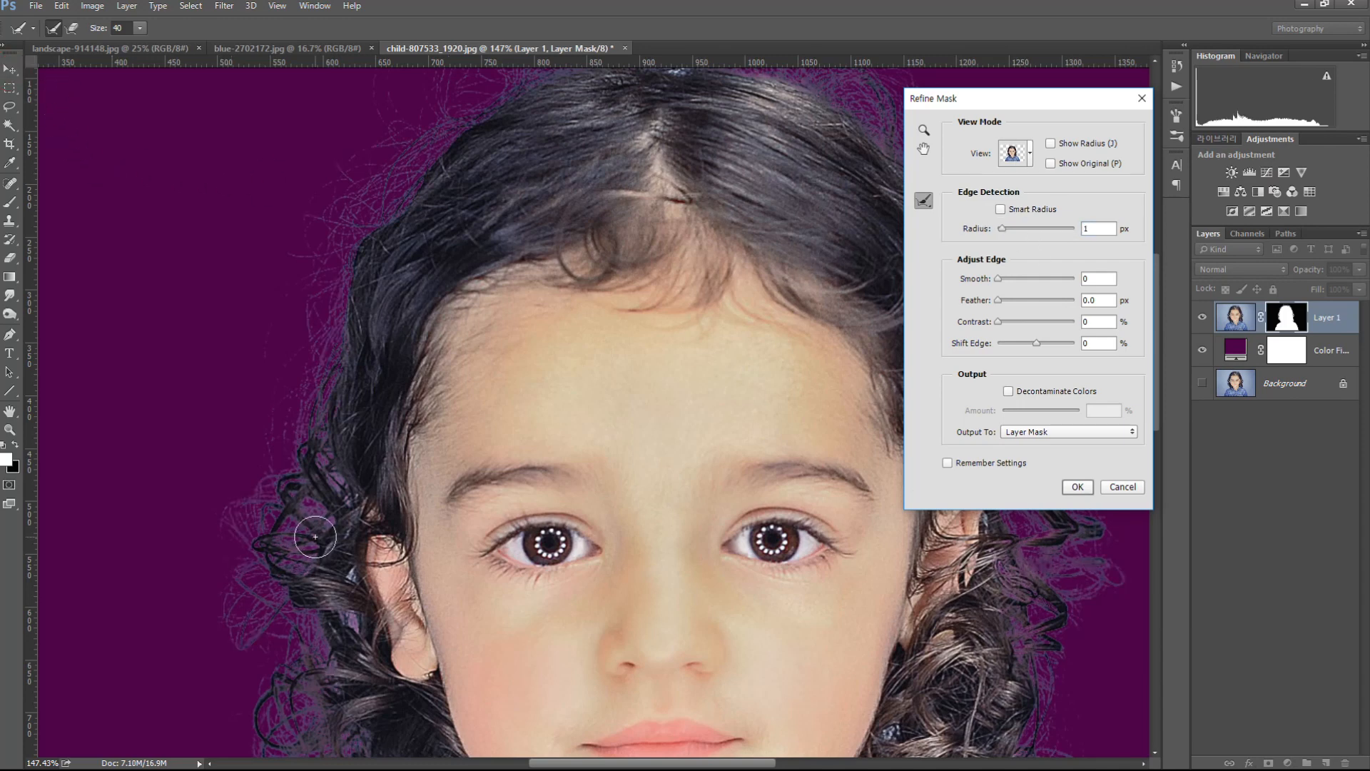
{"action": "left_click_drag", "start_coordinate": [543, 501], "coordinate": [487, 502]}
{"action": "left_click_drag", "start_coordinate": [712, 354], "coordinate": [615, 342]}
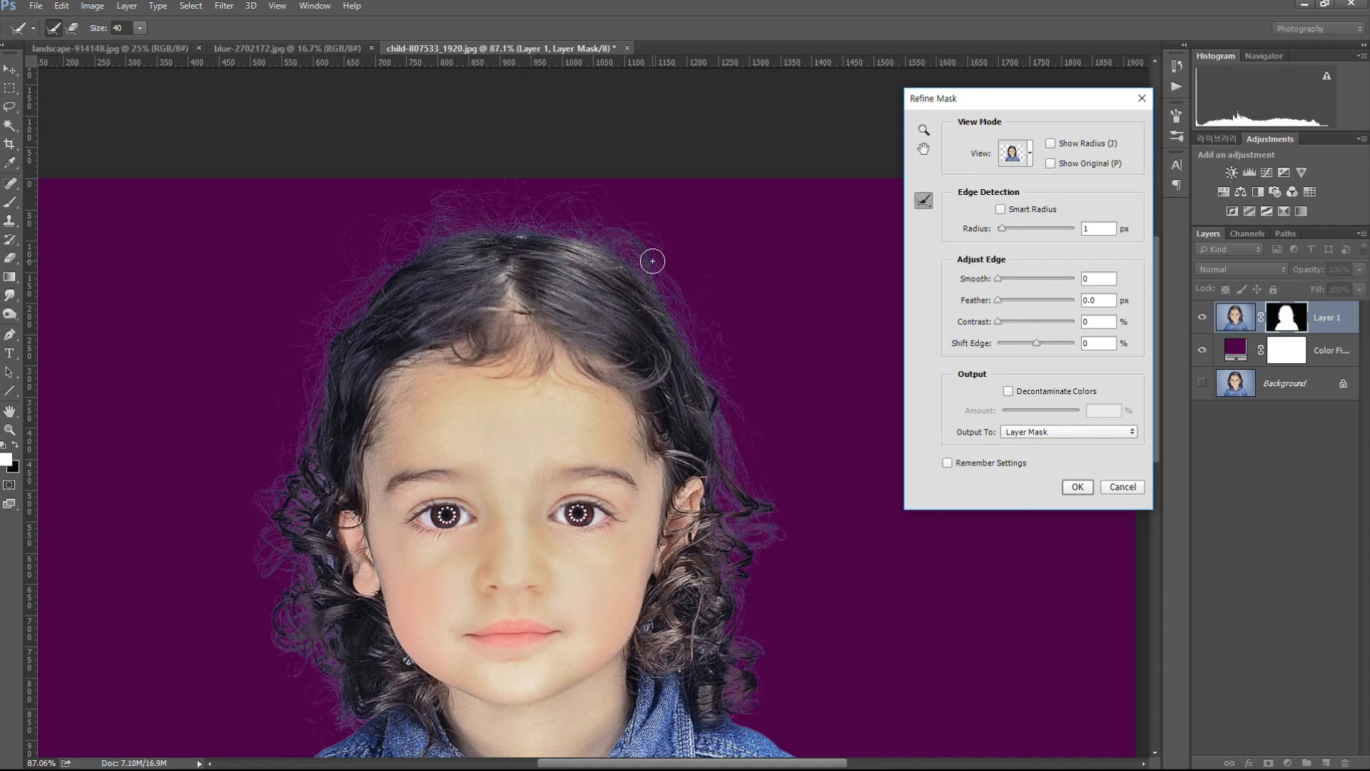
{"action": "left_click_drag", "start_coordinate": [643, 268], "coordinate": [731, 250]}
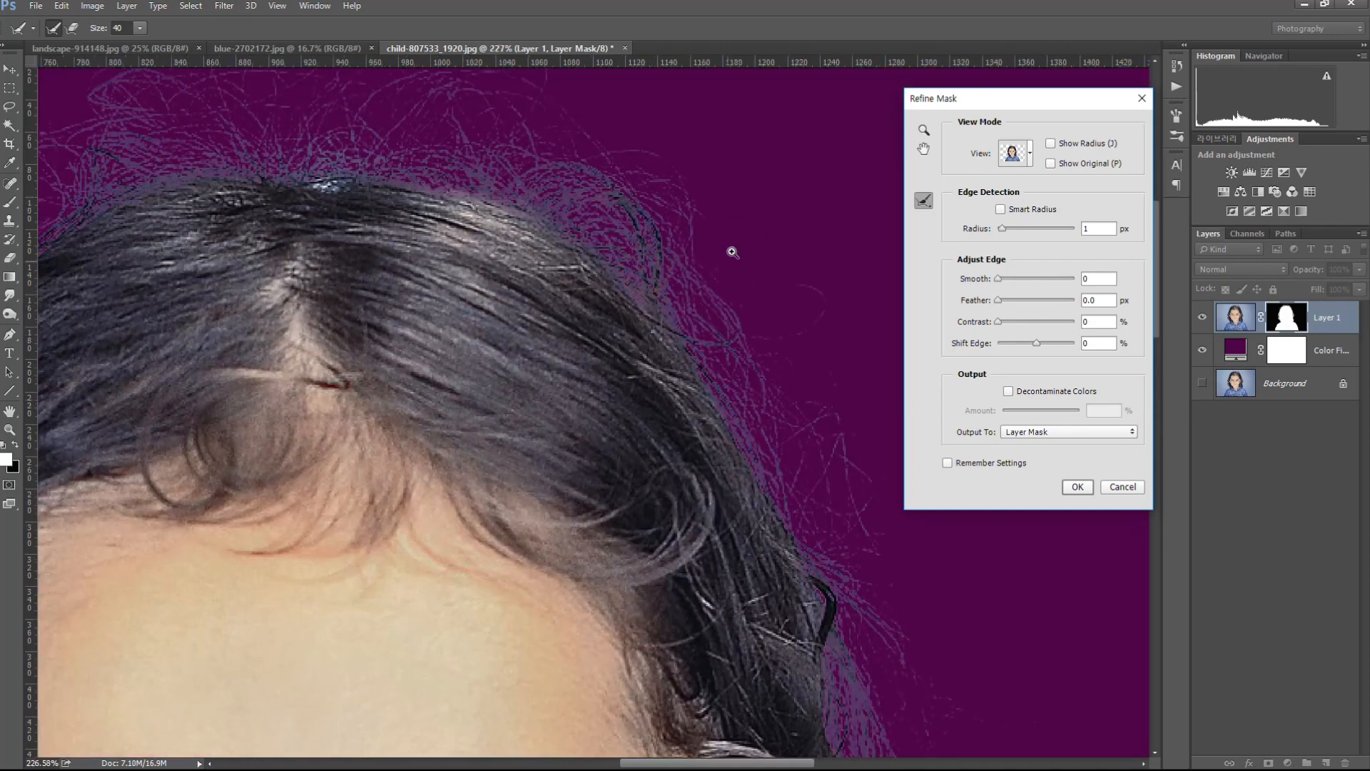
{"action": "left_click_drag", "start_coordinate": [622, 360], "coordinate": [590, 348]}
{"action": "left_click_drag", "start_coordinate": [416, 333], "coordinate": [572, 234]}
{"action": "left_click_drag", "start_coordinate": [597, 325], "coordinate": [571, 326]}
- Try an edge detection radius of 2 px and return it to 1 px
{"action": "left_click", "coordinate": [1099, 229]}
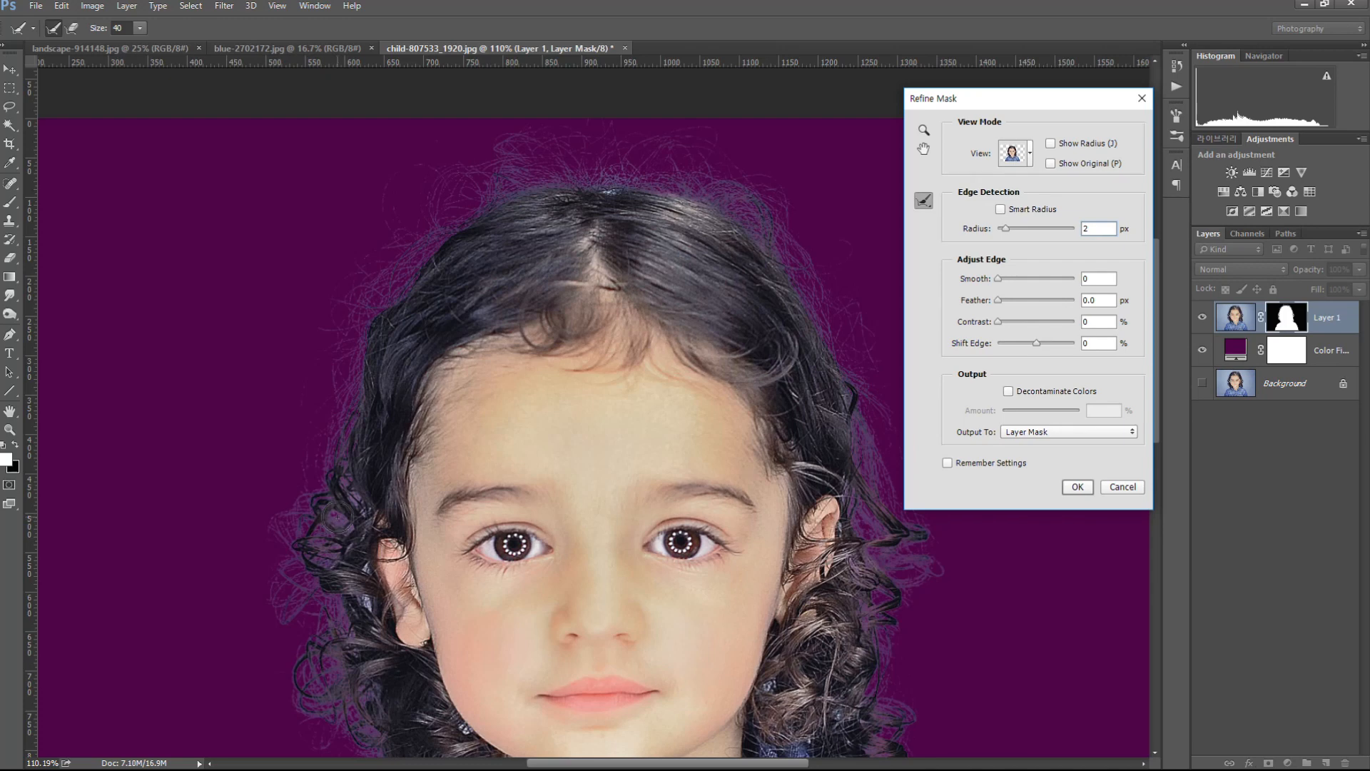
{"action": "double_click", "coordinate": [1101, 228]}
{"action": "type", "text": "1"}
- Reduce the Refine Radius brush size to 10 and brush over the bluish gaps in the curls beside the ear on the image's left side
{"action": "left_click_drag", "start_coordinate": [354, 537], "coordinate": [402, 563]}
{"action": "left_click_drag", "start_coordinate": [393, 495], "coordinate": [332, 296]}
{"action": "left_click", "coordinate": [361, 424], "text": "ctrl"}
{"action": "key", "text": "bracketleft"}
{"action": "key", "text": "bracketleft"}
{"action": "key", "text": "bracketleft"}
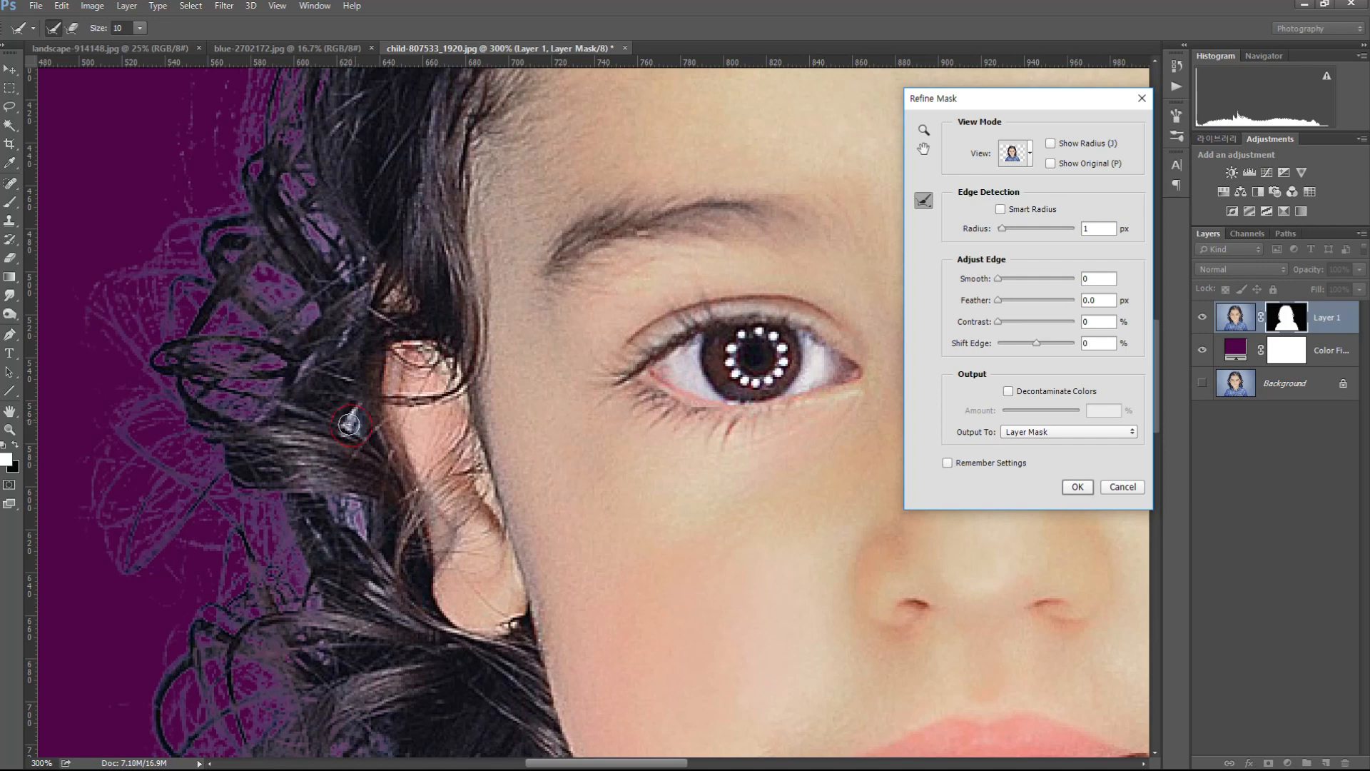
{"action": "left_click_drag", "start_coordinate": [349, 505], "coordinate": [362, 532]}
- Examine the refined hair edge on the image's right side, from the curls above the shoulder up to the crown
{"action": "mouse_move", "coordinate": [372, 542]}
{"action": "left_mouse_down"}
{"action": "mouse_move", "coordinate": [413, 270]}
{"action": "mouse_move", "coordinate": [398, 288]}
{"action": "mouse_move", "coordinate": [326, 265]}
{"action": "mouse_move", "coordinate": [327, 235]}
{"action": "mouse_move", "coordinate": [184, 443]}
{"action": "mouse_move", "coordinate": [840, 517]}
{"action": "mouse_move", "coordinate": [330, 275]}
{"action": "mouse_move", "coordinate": [584, 336]}
{"action": "mouse_move", "coordinate": [578, 354]}
{"action": "left_mouse_up"}
{"action": "left_click_drag", "start_coordinate": [511, 527], "coordinate": [517, 426]}
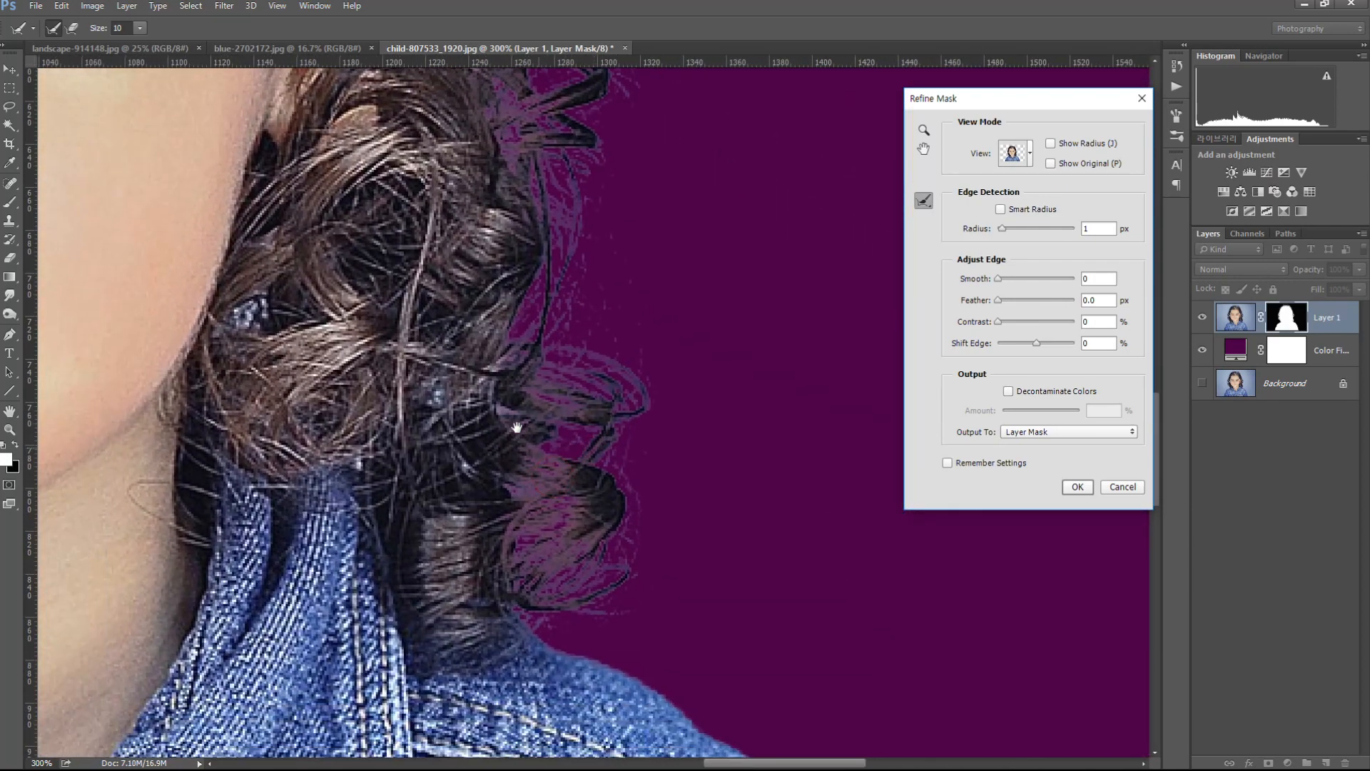
{"action": "key", "text": "alt"}
{"action": "mouse_move", "coordinate": [576, 504]}
{"action": "left_mouse_down"}
{"action": "mouse_move", "coordinate": [500, 522]}
{"action": "mouse_move", "coordinate": [528, 511]}
{"action": "mouse_move", "coordinate": [509, 507]}
{"action": "mouse_move", "coordinate": [589, 496]}
{"action": "mouse_move", "coordinate": [512, 503]}
{"action": "mouse_move", "coordinate": [579, 504]}
{"action": "mouse_move", "coordinate": [533, 535]}
{"action": "mouse_move", "coordinate": [581, 527]}
{"action": "mouse_move", "coordinate": [497, 535]}
{"action": "mouse_move", "coordinate": [534, 526]}
{"action": "mouse_move", "coordinate": [501, 552]}
{"action": "mouse_move", "coordinate": [499, 524]}
{"action": "left_mouse_up"}
{"action": "left_click_drag", "start_coordinate": [497, 350], "coordinate": [530, 645]}
{"action": "left_click_drag", "start_coordinate": [548, 316], "coordinate": [558, 448]}
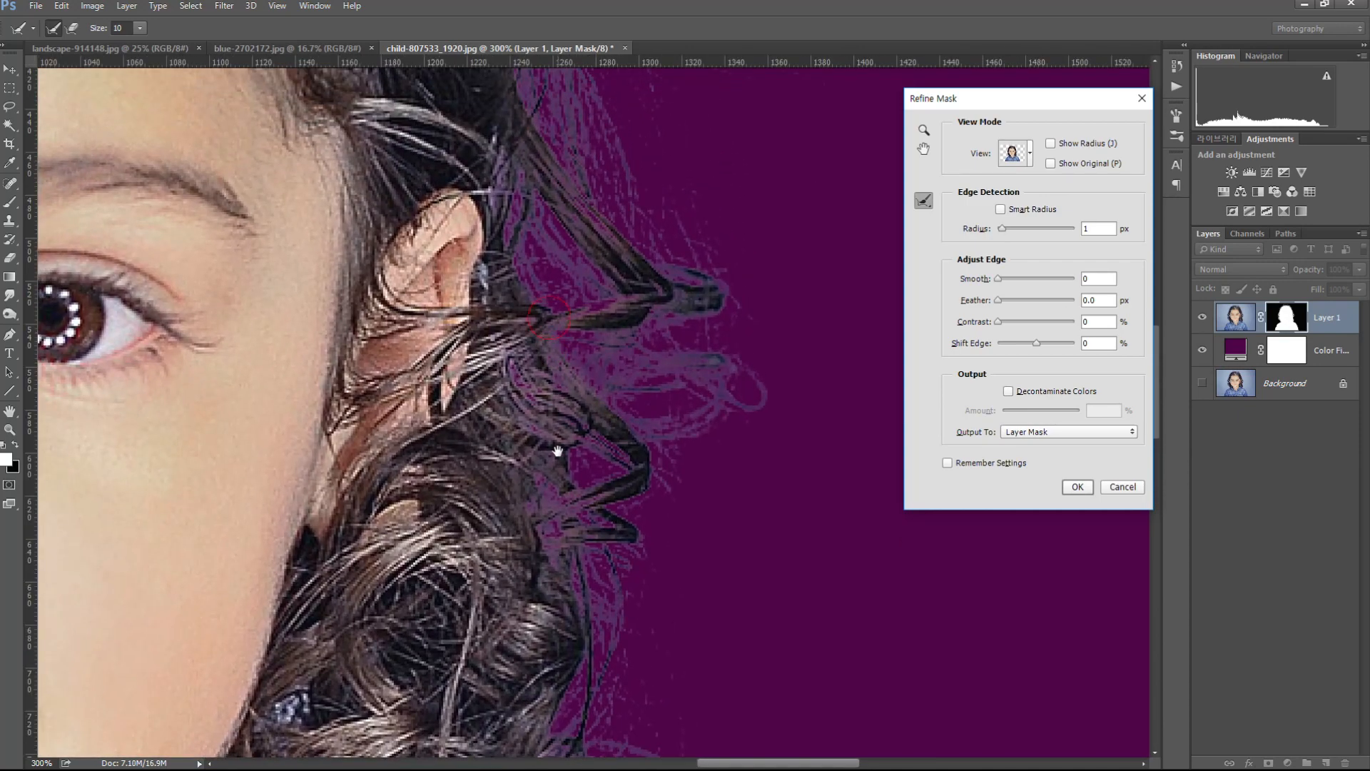
{"action": "left_click_drag", "start_coordinate": [516, 314], "coordinate": [613, 525]}
{"action": "left_click_drag", "start_coordinate": [578, 274], "coordinate": [632, 481]}
{"action": "mouse_move", "coordinate": [533, 306]}
{"action": "left_mouse_down"}
{"action": "mouse_move", "coordinate": [644, 552]}
{"action": "mouse_move", "coordinate": [744, 621]}
{"action": "left_mouse_up"}
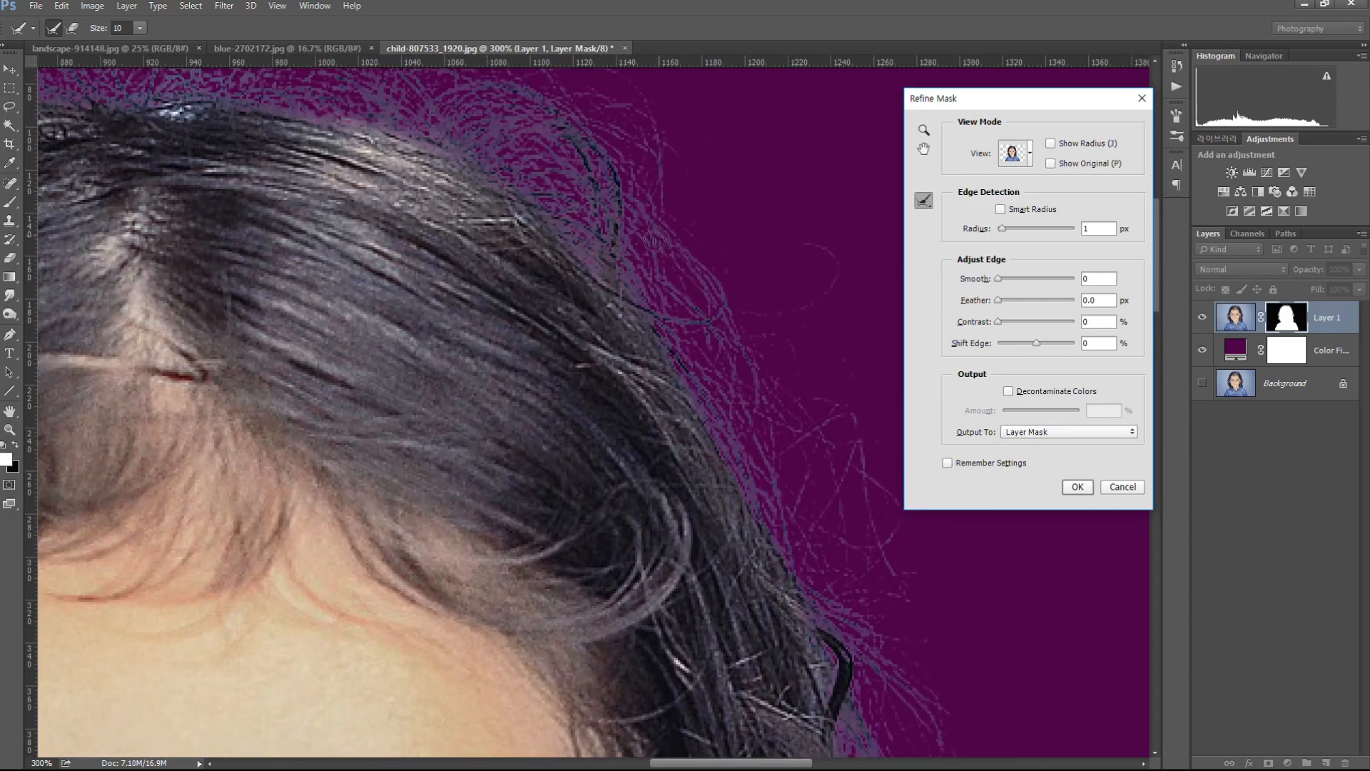
- Check the hair edge around the crown and apply the refined mask to Layer 1
{"action": "left_click_drag", "start_coordinate": [612, 261], "coordinate": [656, 302]}
{"action": "mouse_move", "coordinate": [669, 400]}
{"action": "left_mouse_down"}
{"action": "mouse_move", "coordinate": [520, 361]}
{"action": "mouse_move", "coordinate": [581, 375]}
{"action": "mouse_move", "coordinate": [536, 376]}
{"action": "left_mouse_up"}
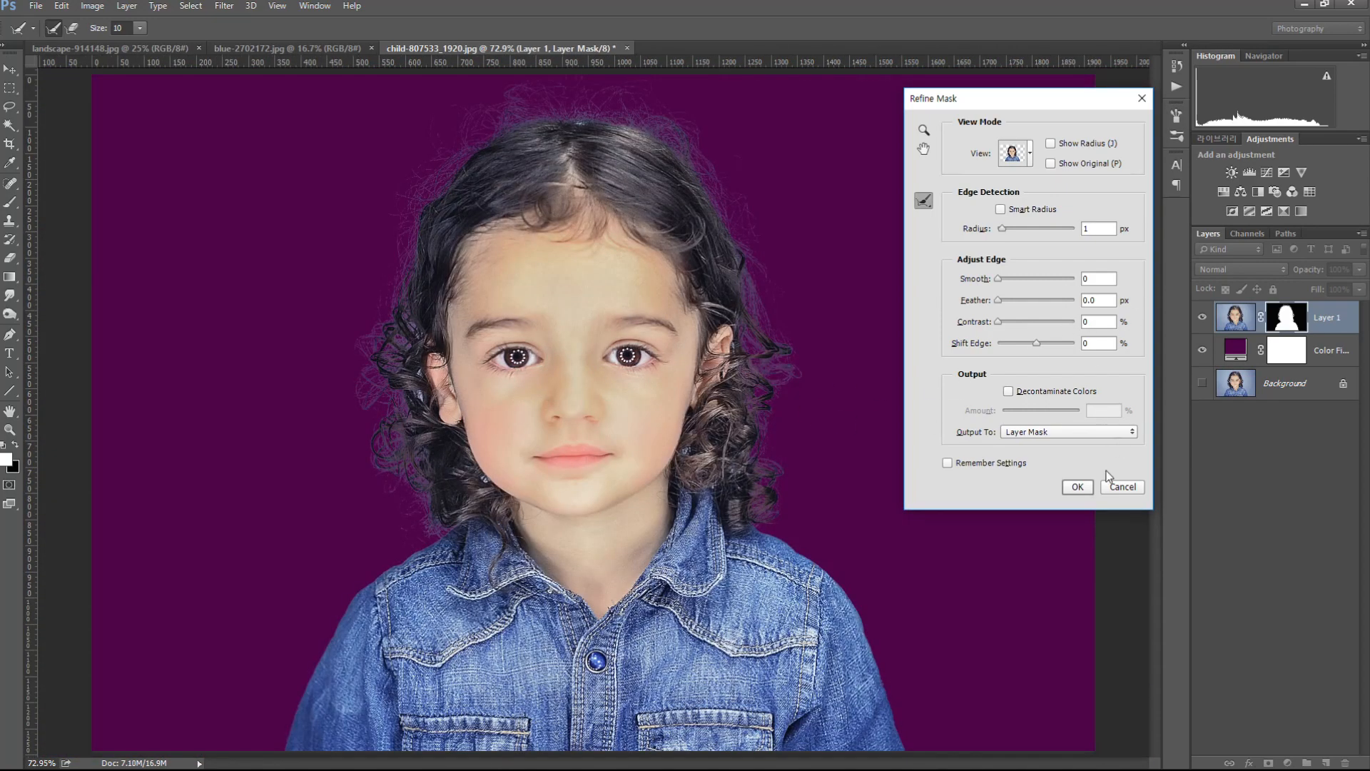
{"action": "left_click", "coordinate": [1078, 488]}
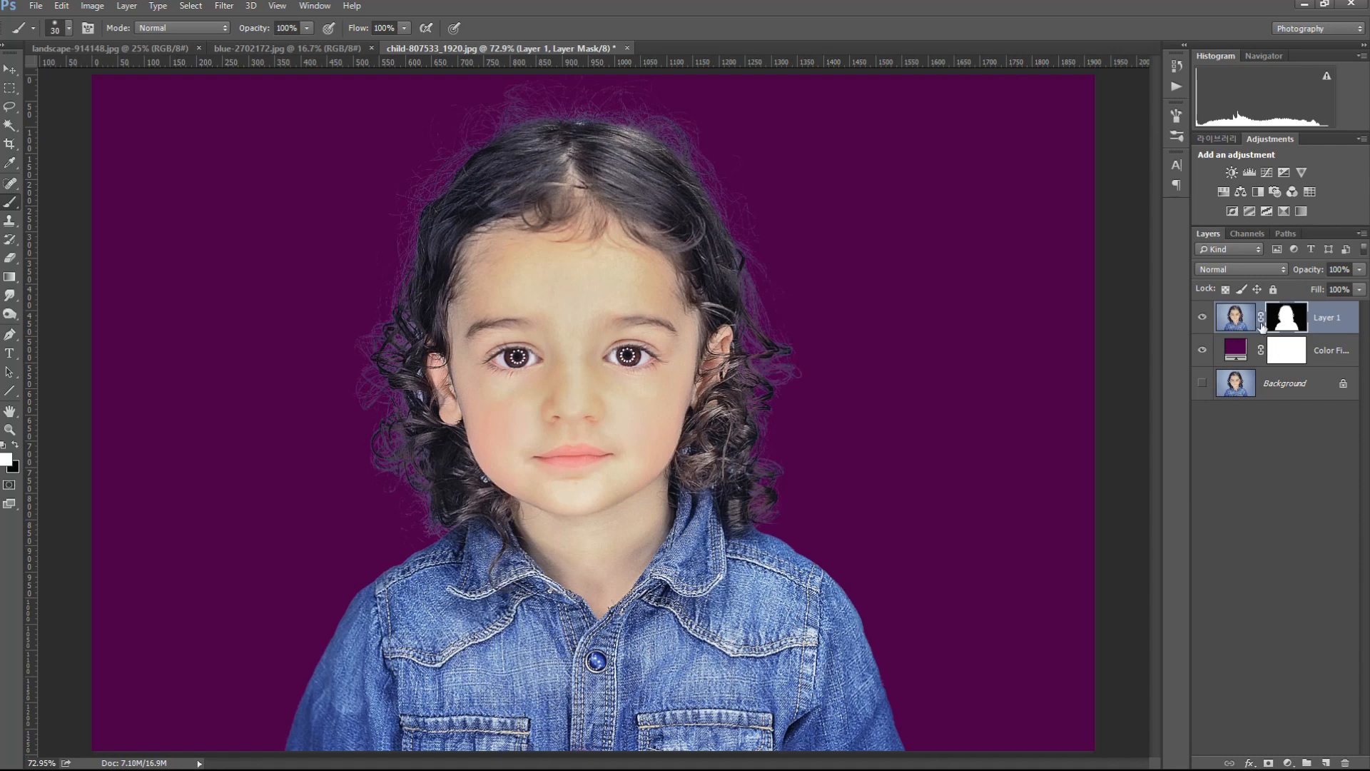
- Duplicate the masked Layer 1 and rename the copy "matte"
{"action": "key", "text": "ctrl+j"}
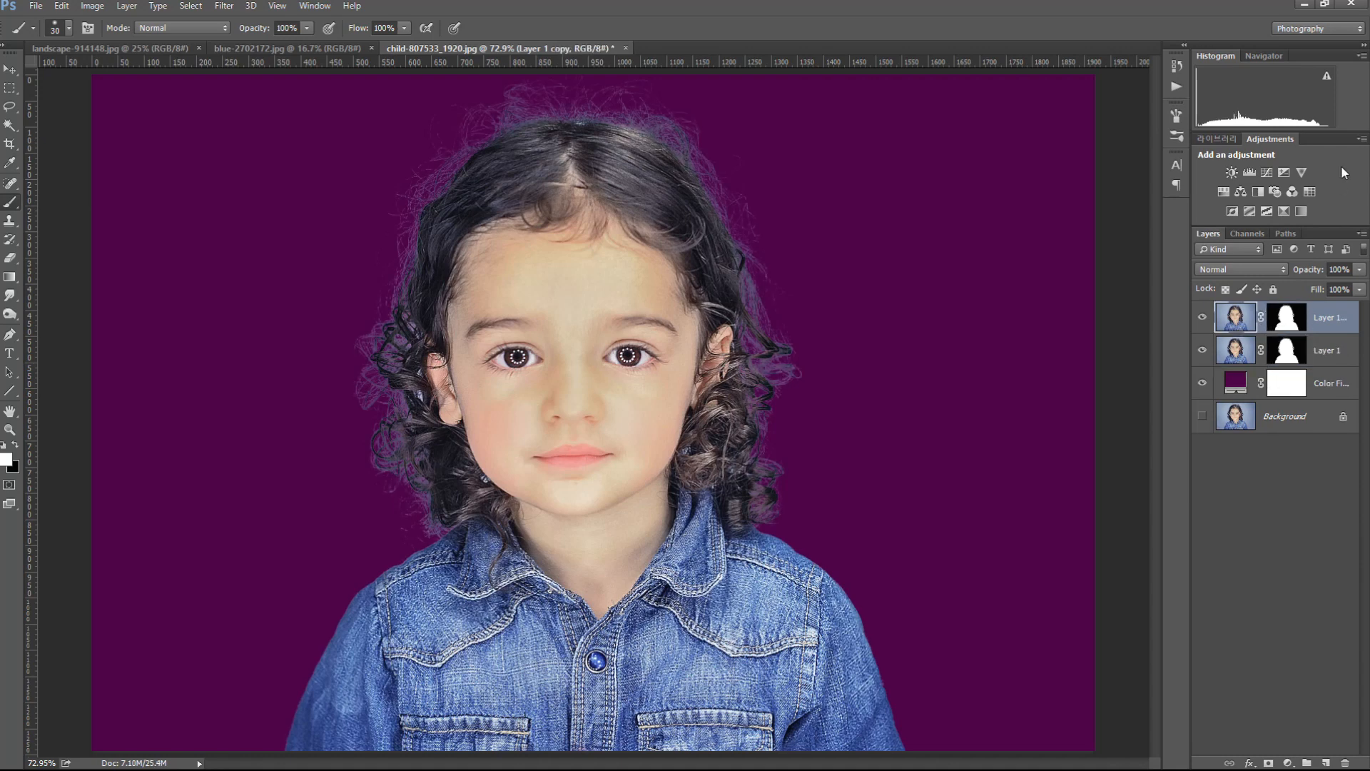
{"action": "double_click", "coordinate": [1332, 317]}
{"action": "type", "text": "matte"}
{"action": "key", "text": "Return"}
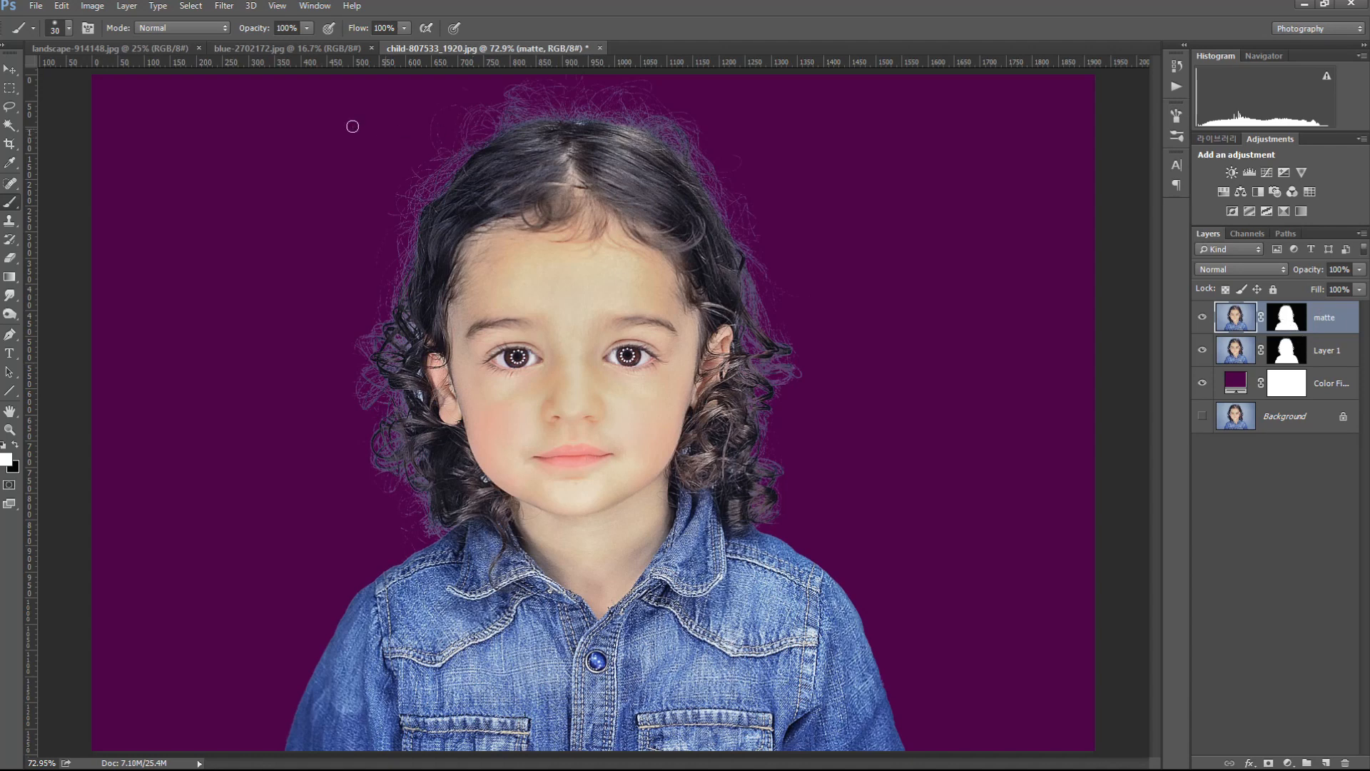
- Create a new blank white document 1024 pixels wide and 768 pixels high
{"action": "left_click", "coordinate": [33, 6]}
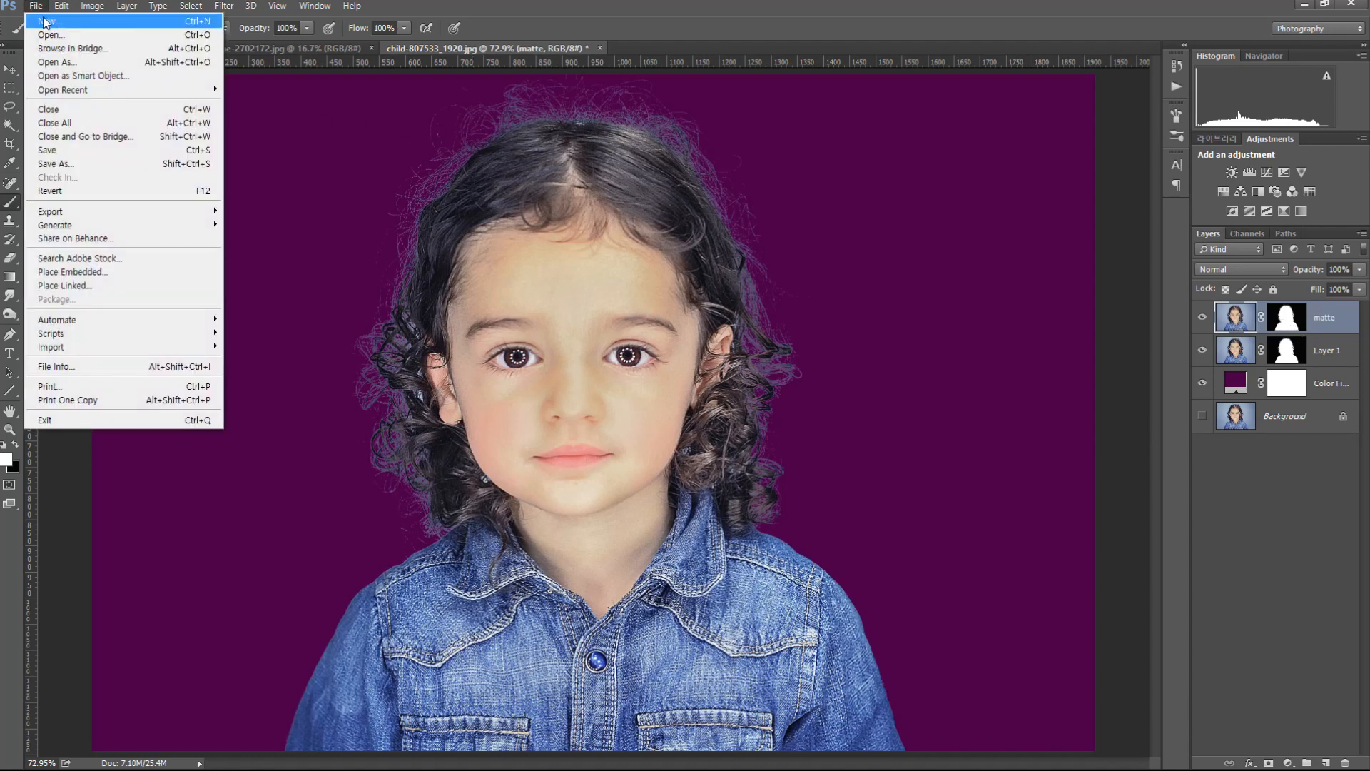
{"action": "left_click", "coordinate": [44, 22]}
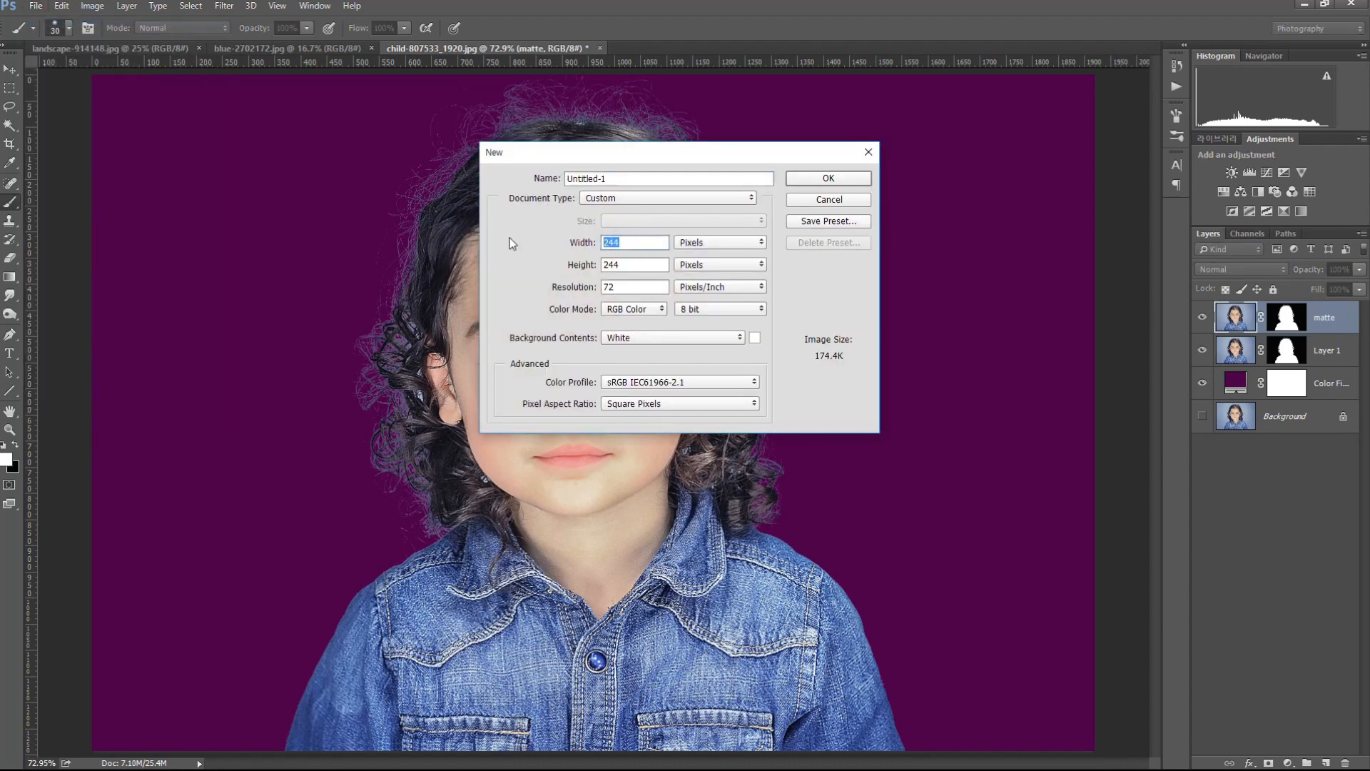
{"action": "type", "text": "1024"}
{"action": "key", "text": "Tab"}
{"action": "type", "text": "768"}
{"action": "key", "text": "Return"}
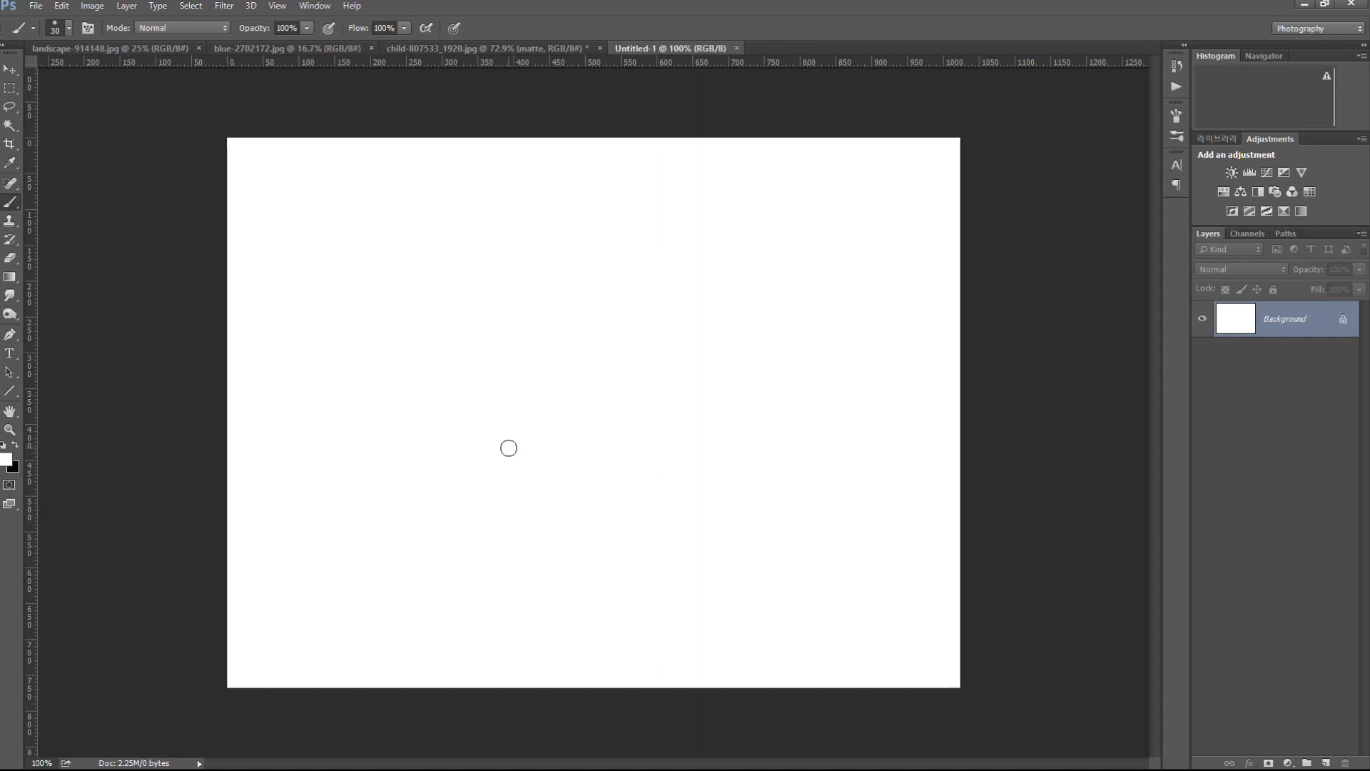
- Add the word "matte" in black 200 px text near the middle of the canvas and merge it into the Background layer
{"action": "left_click", "coordinate": [12, 355]}
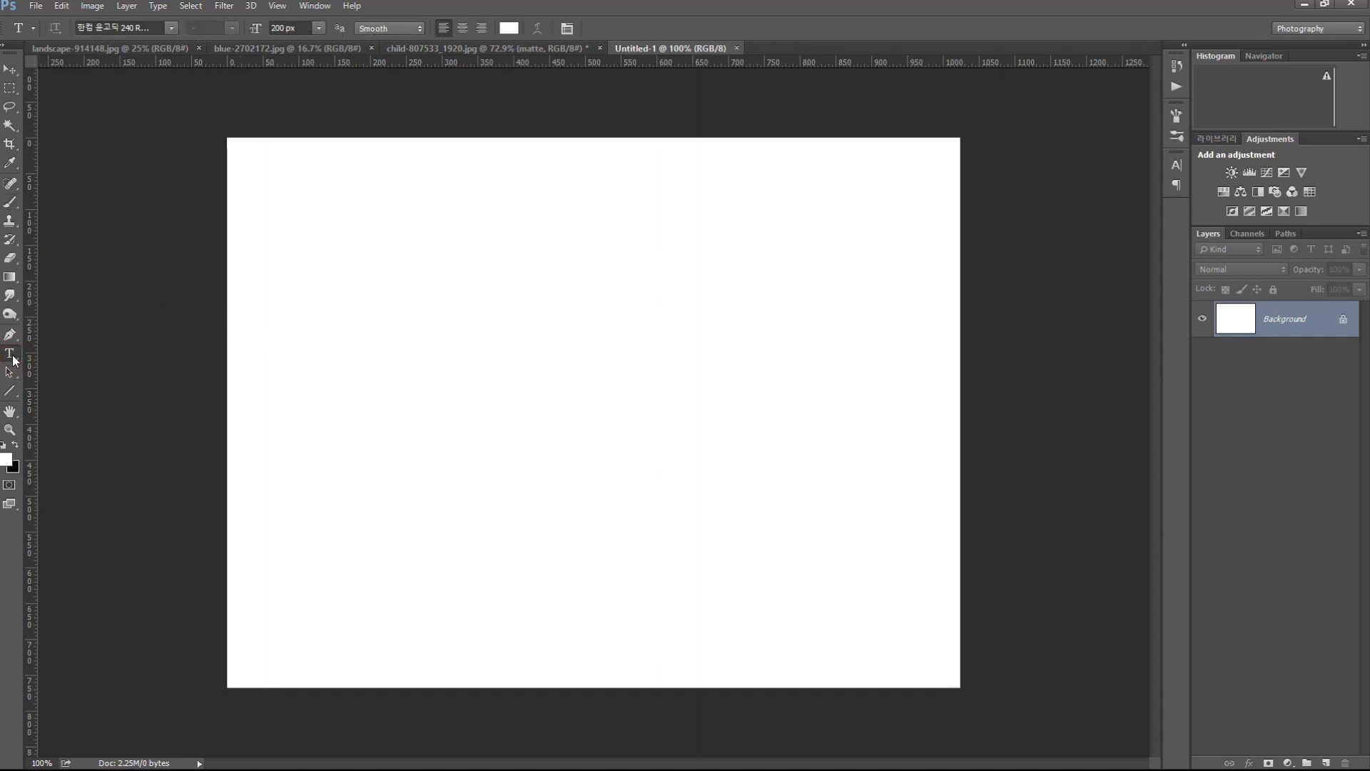
{"action": "left_click", "coordinate": [15, 445]}
{"action": "left_click", "coordinate": [414, 413]}
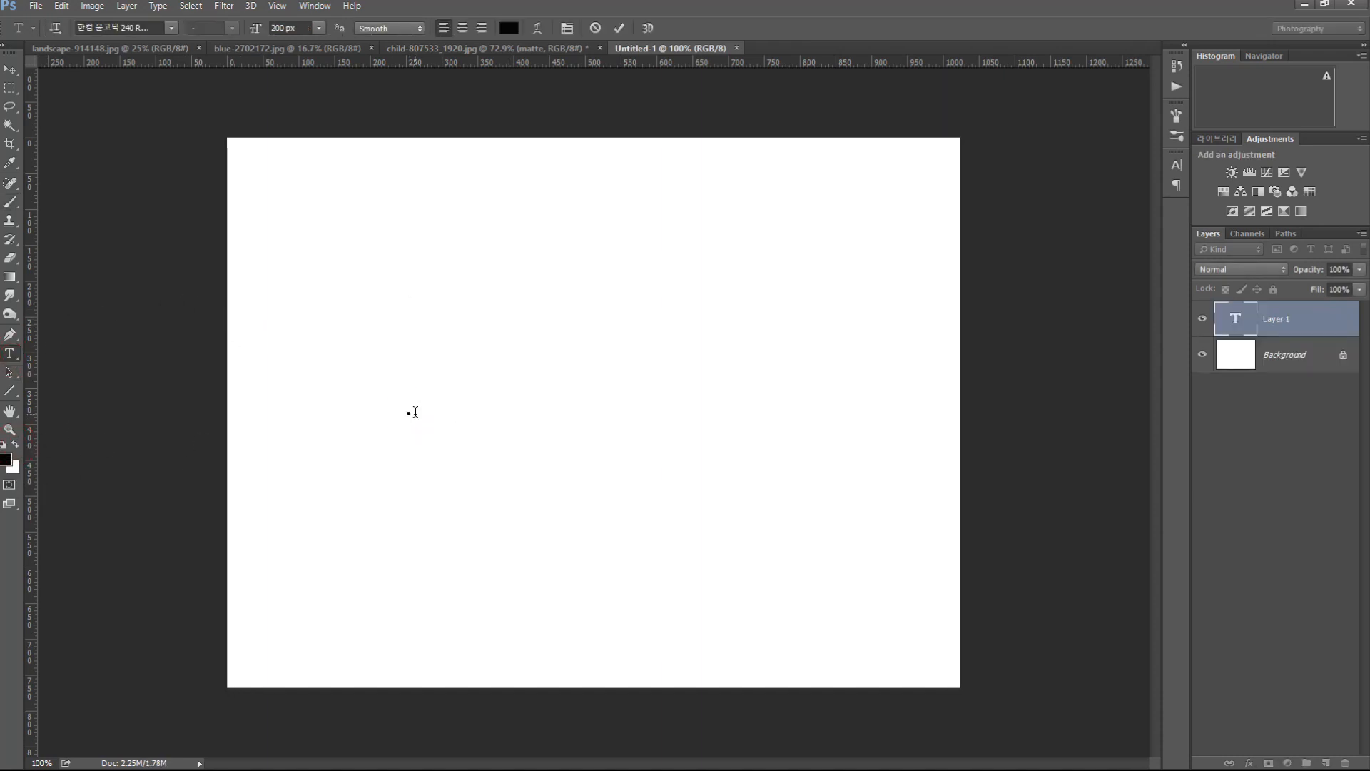
{"action": "type", "text": "matte"}
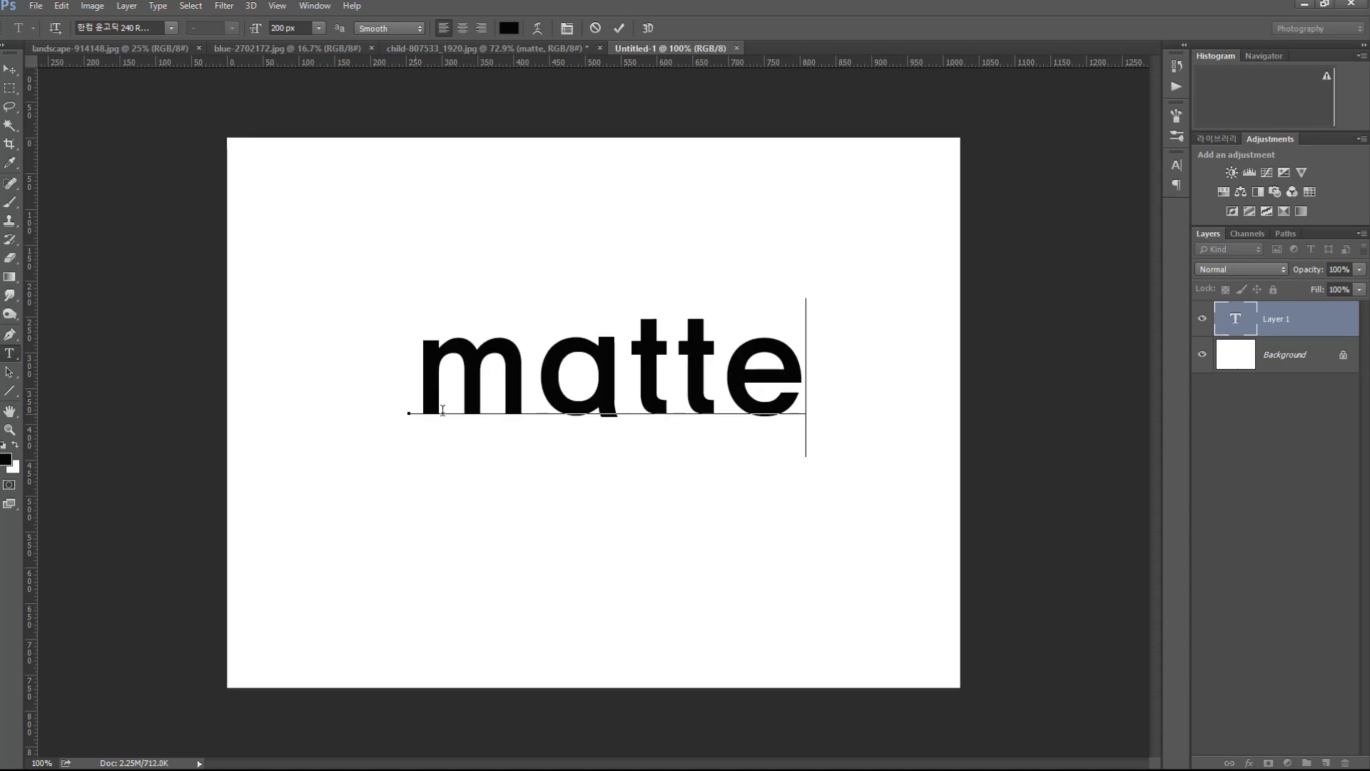
{"action": "left_click", "coordinate": [10, 69]}
{"action": "left_click_drag", "start_coordinate": [648, 395], "coordinate": [628, 406]}
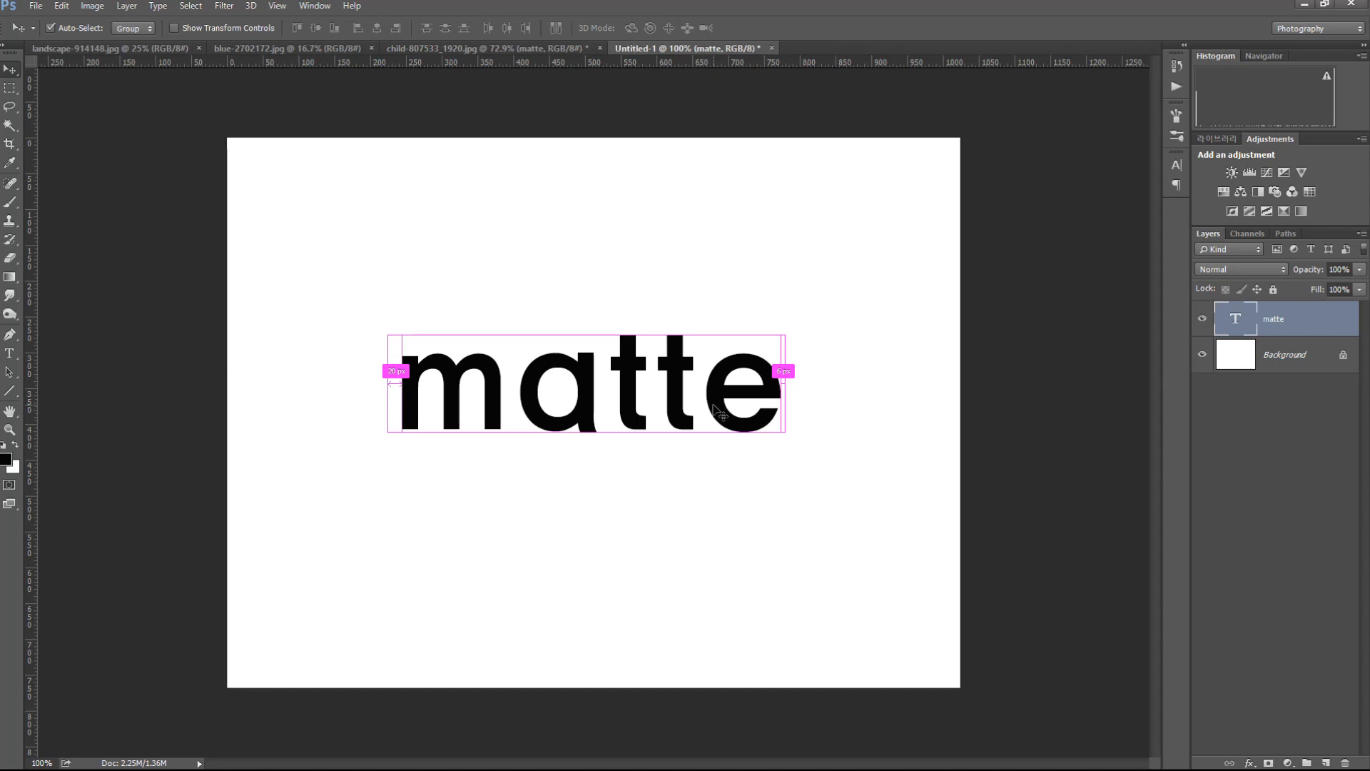
{"action": "key", "text": "ctrl+e"}
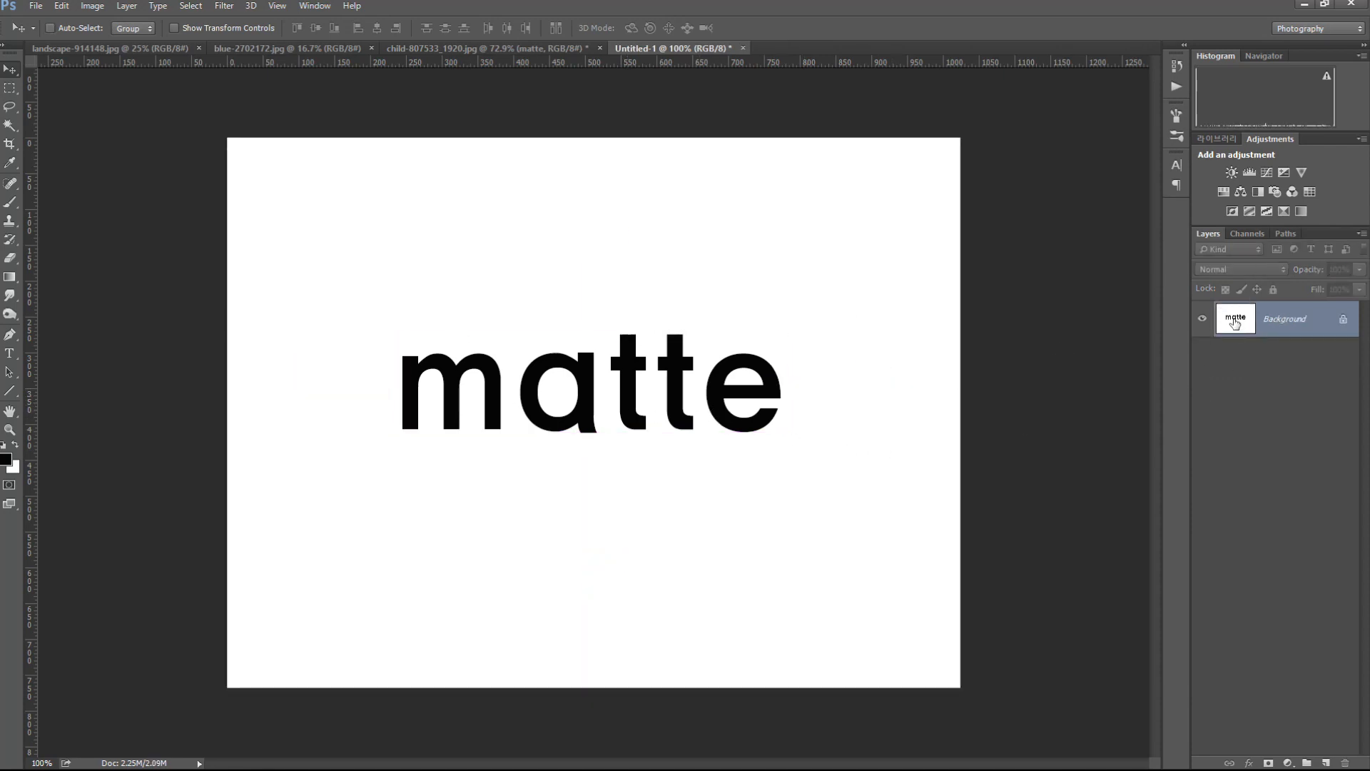
- Select the white area with the Magic Wand, including the insides of the letters a and e, and invert the selection
{"action": "left_click", "coordinate": [10, 125]}
{"action": "left_click", "coordinate": [58, 126]}
{"action": "left_click", "coordinate": [434, 294]}
{"action": "left_click", "coordinate": [18, 132]}
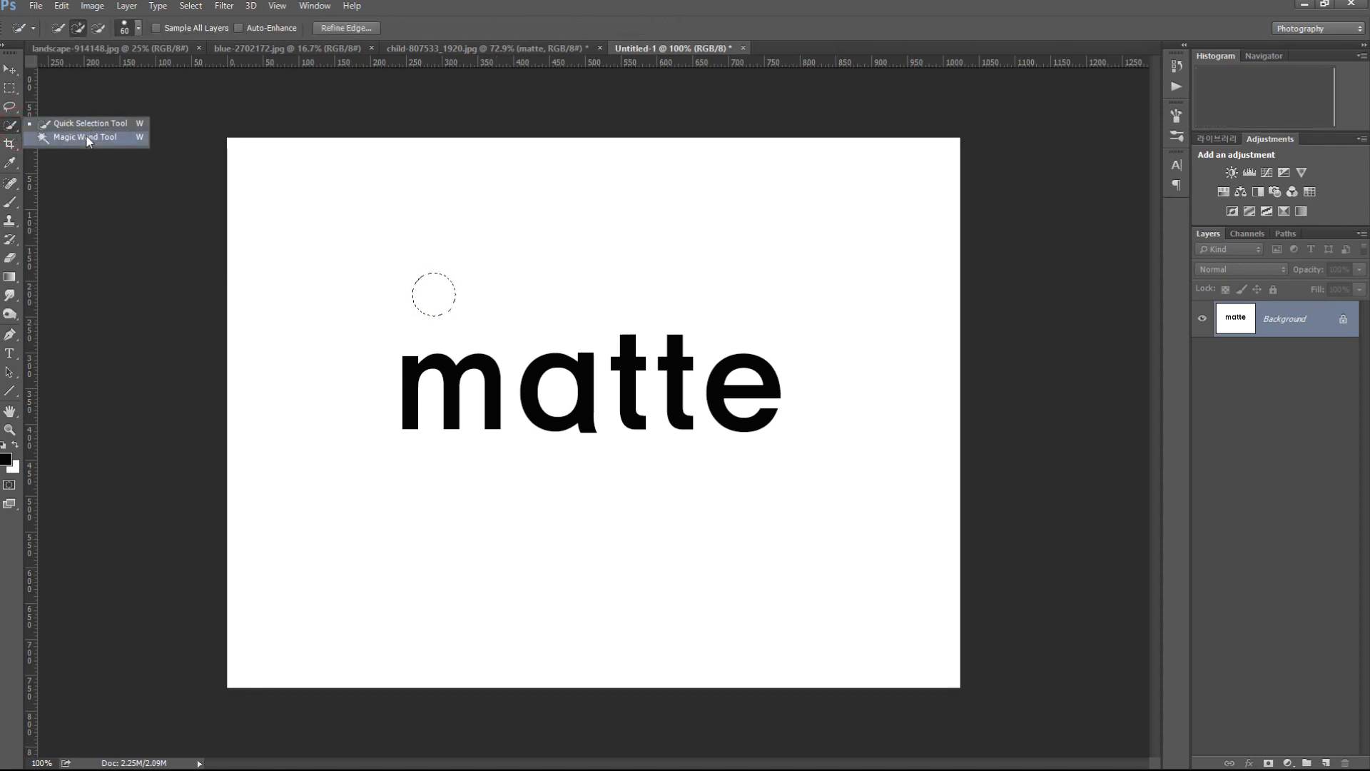
{"action": "left_click", "coordinate": [57, 139]}
{"action": "left_click", "coordinate": [542, 314]}
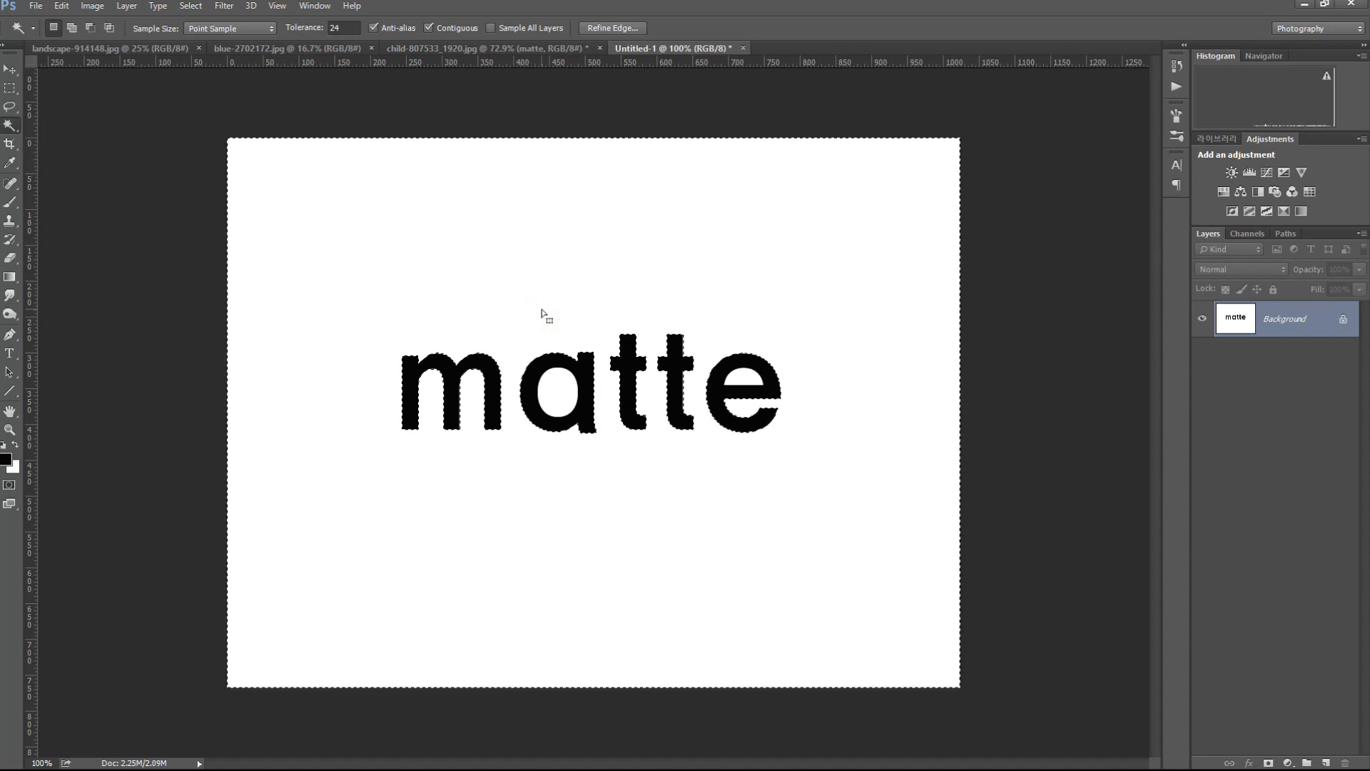
{"action": "left_click", "coordinate": [563, 392], "text": "shift"}
{"action": "left_click", "coordinate": [755, 392], "text": "shift"}
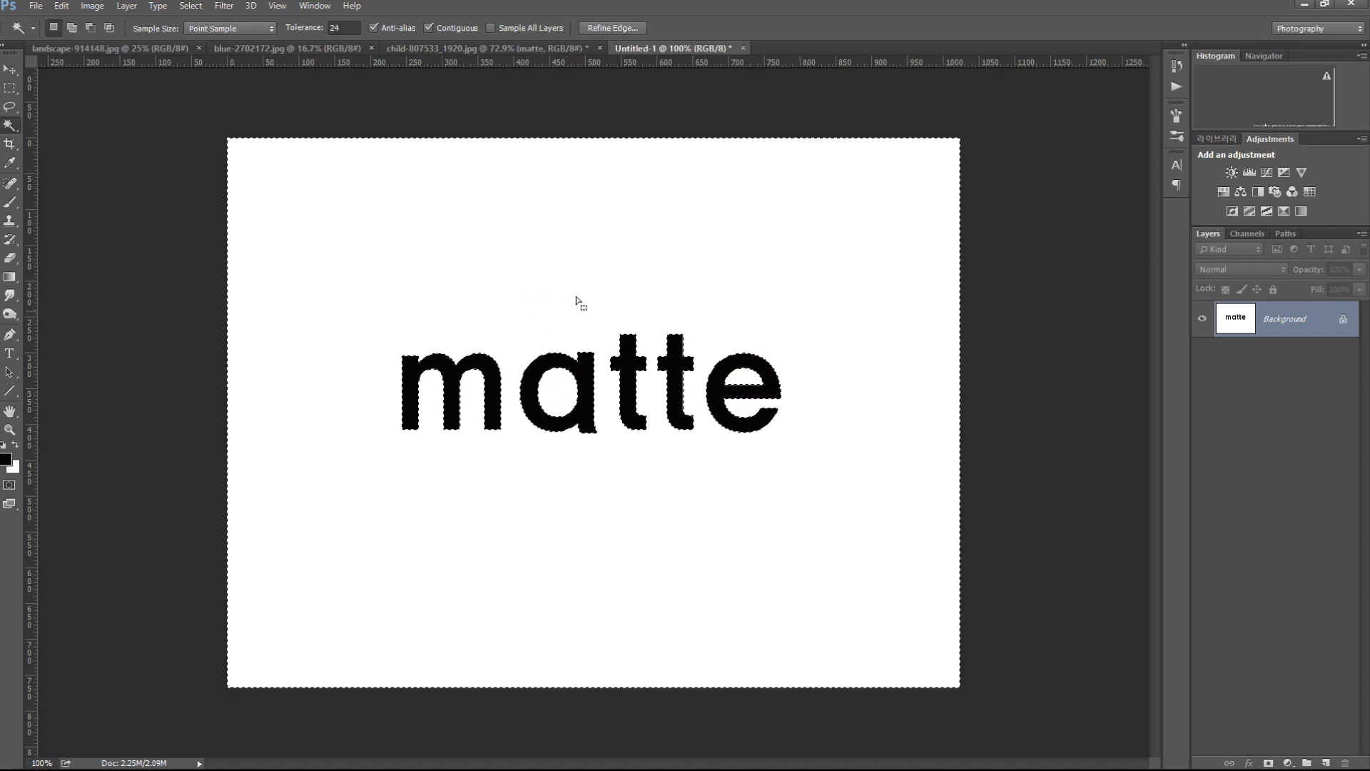
{"action": "left_click", "coordinate": [190, 5]}
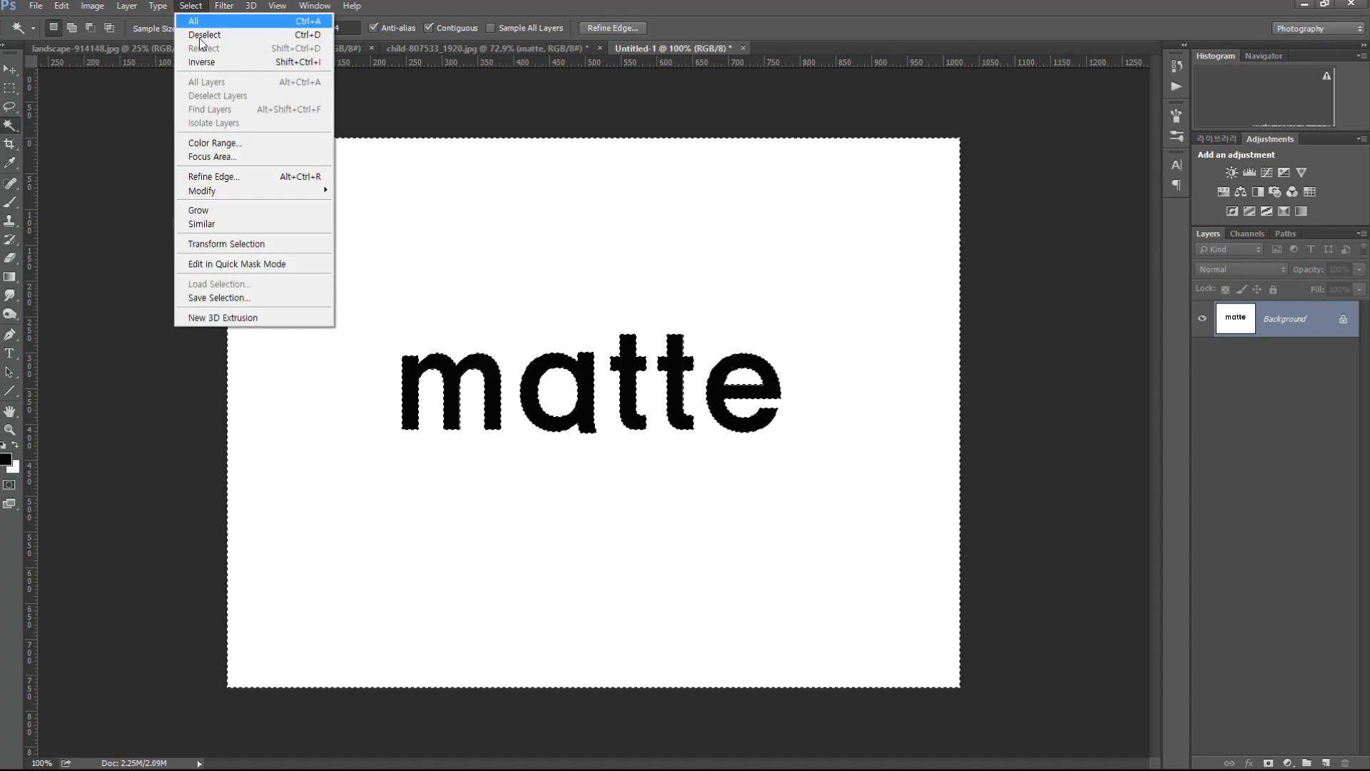
{"action": "left_click", "coordinate": [207, 53]}
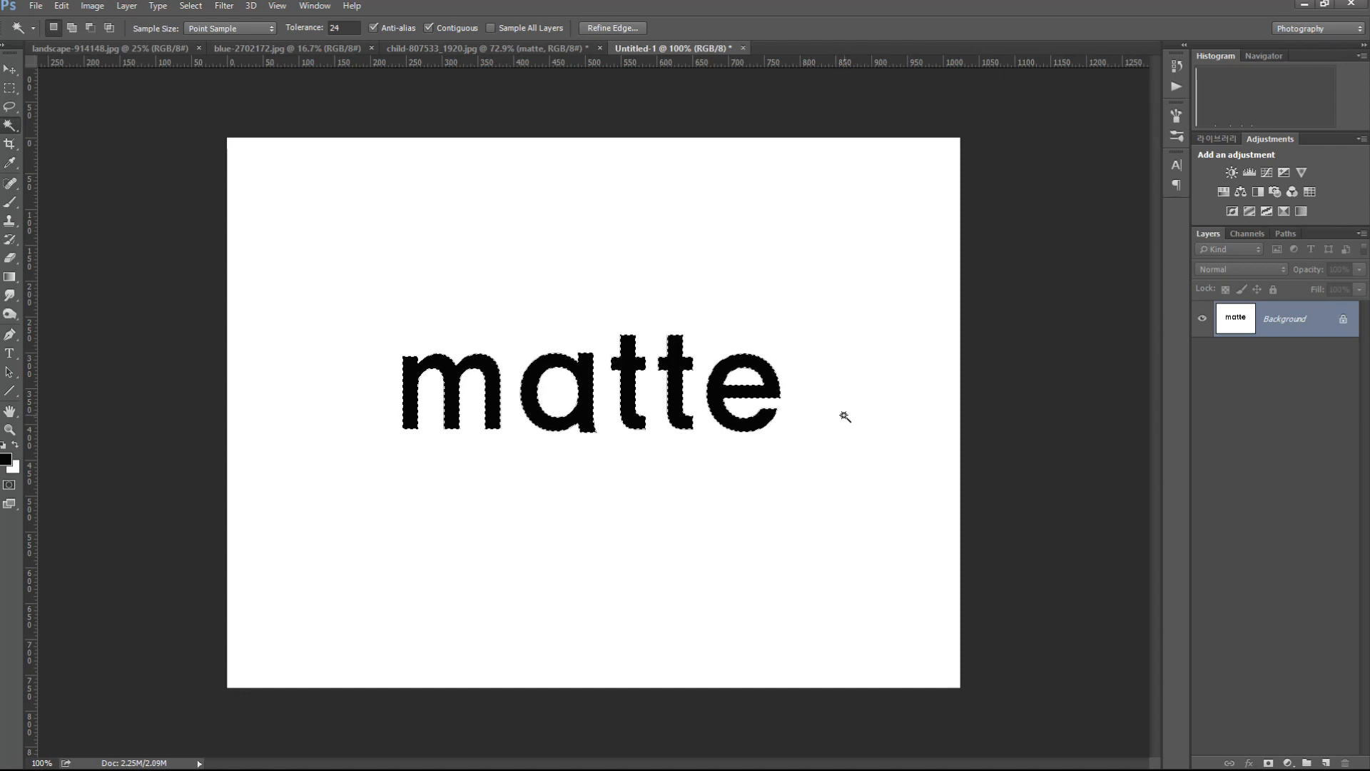
- Copy the selected letters to a new layer and move the copied word above the original one
{"action": "key", "text": "ctrl+j"}
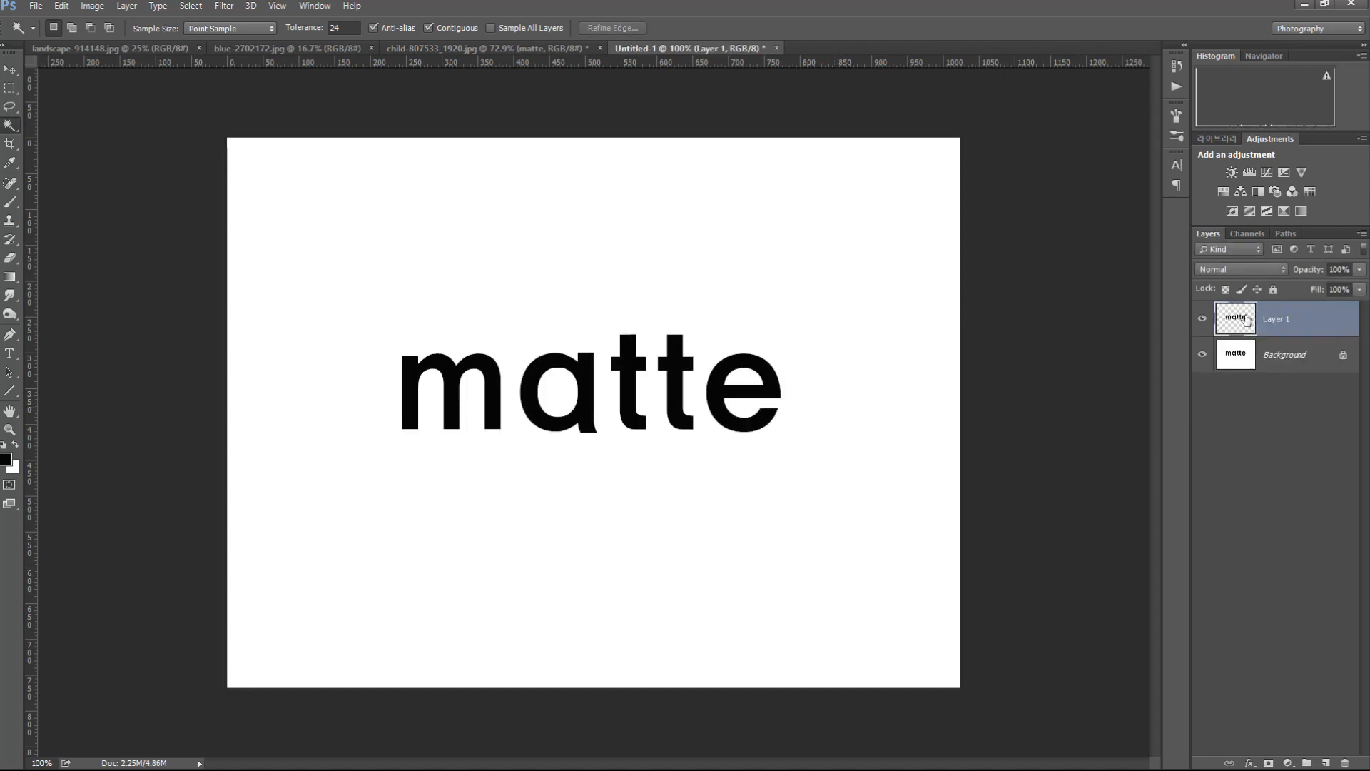
{"action": "left_click", "coordinate": [634, 381]}
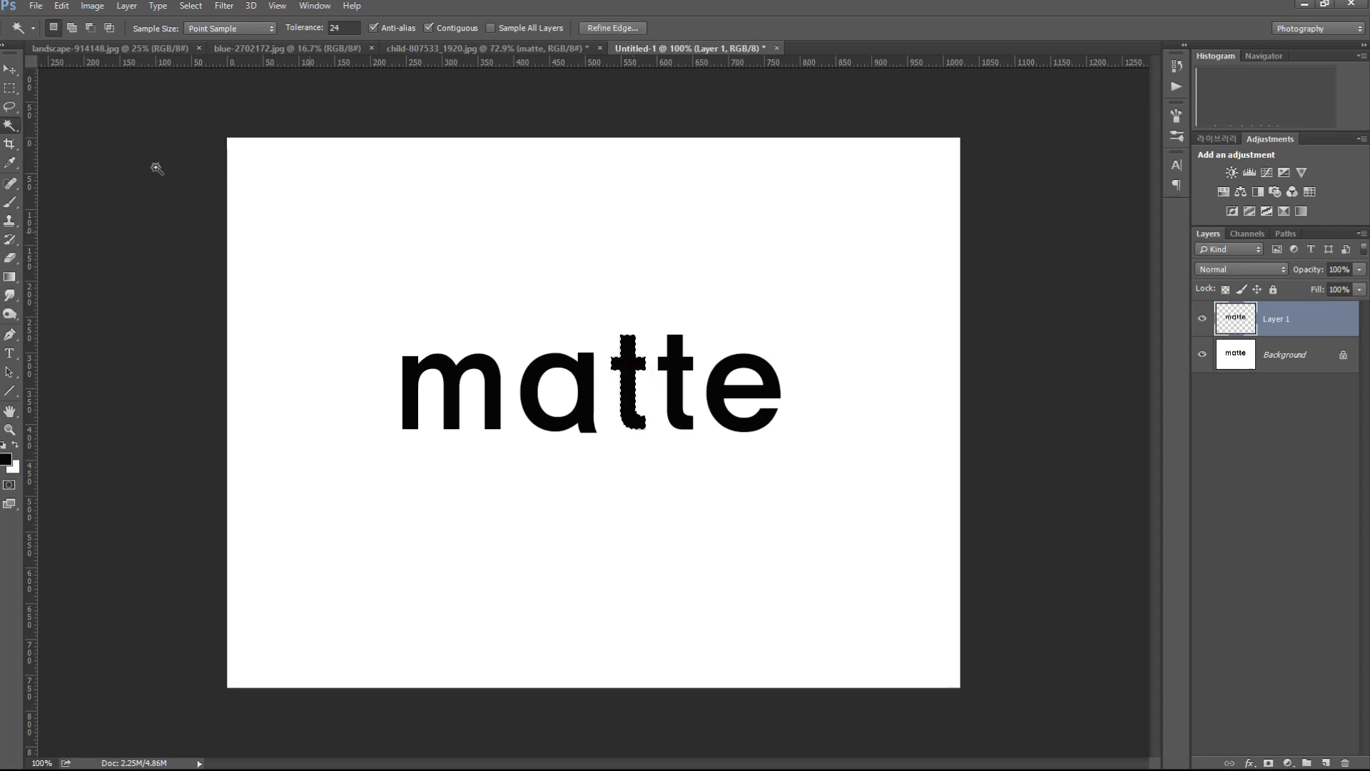
{"action": "left_click", "coordinate": [10, 69]}
{"action": "key", "text": "ctrl+d"}
{"action": "left_click_drag", "start_coordinate": [625, 383], "coordinate": [667, 312]}
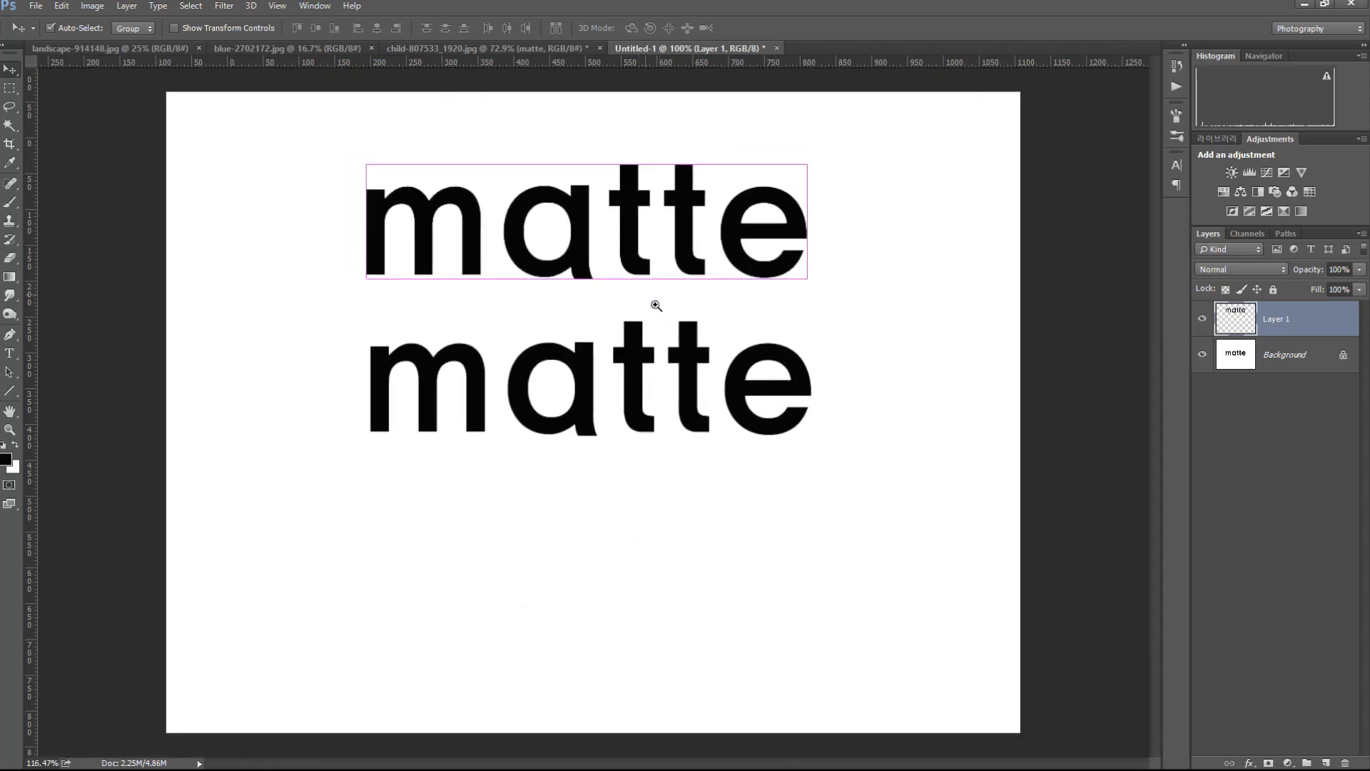
- Fill the Background layer with dark grey #2f2f2f as the foreground colour, leaving the copied word on top
{"action": "left_click", "coordinate": [1300, 357]}
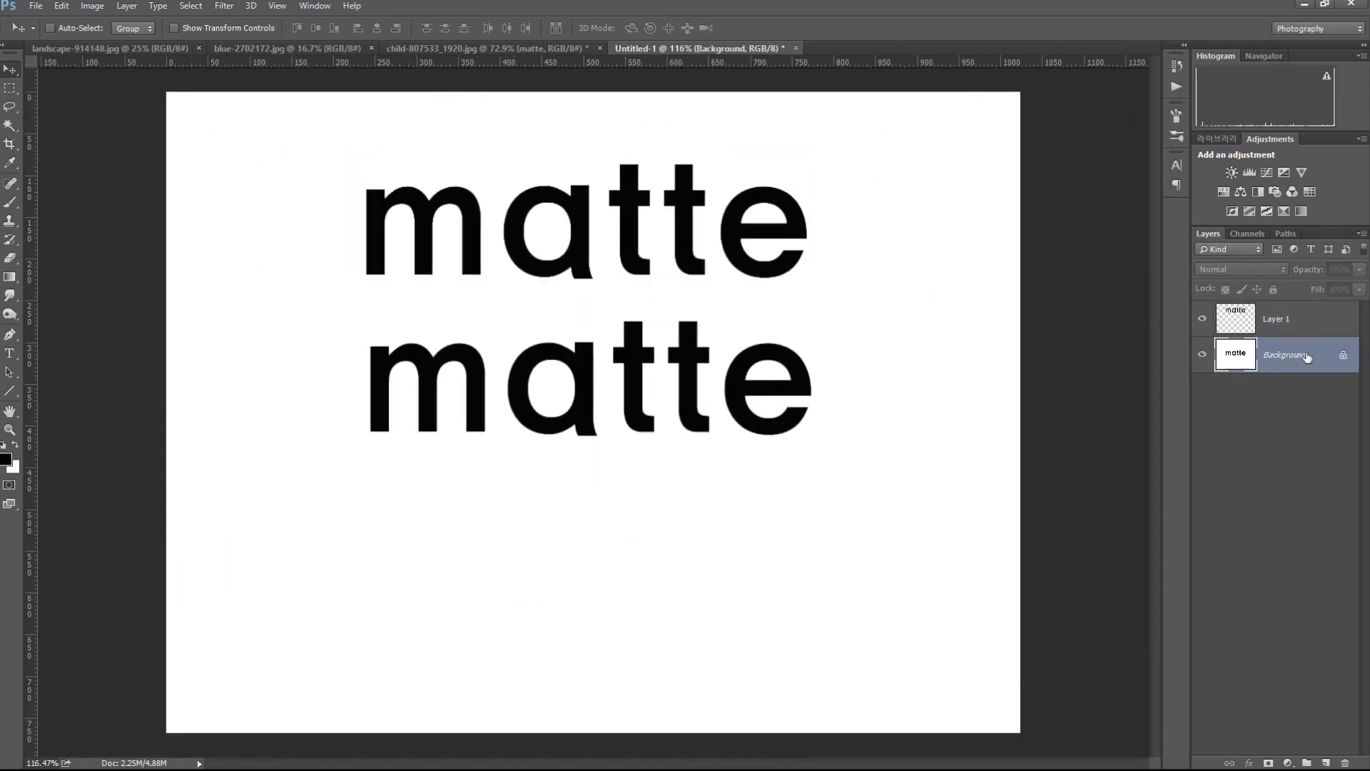
{"action": "left_click", "coordinate": [6, 460]}
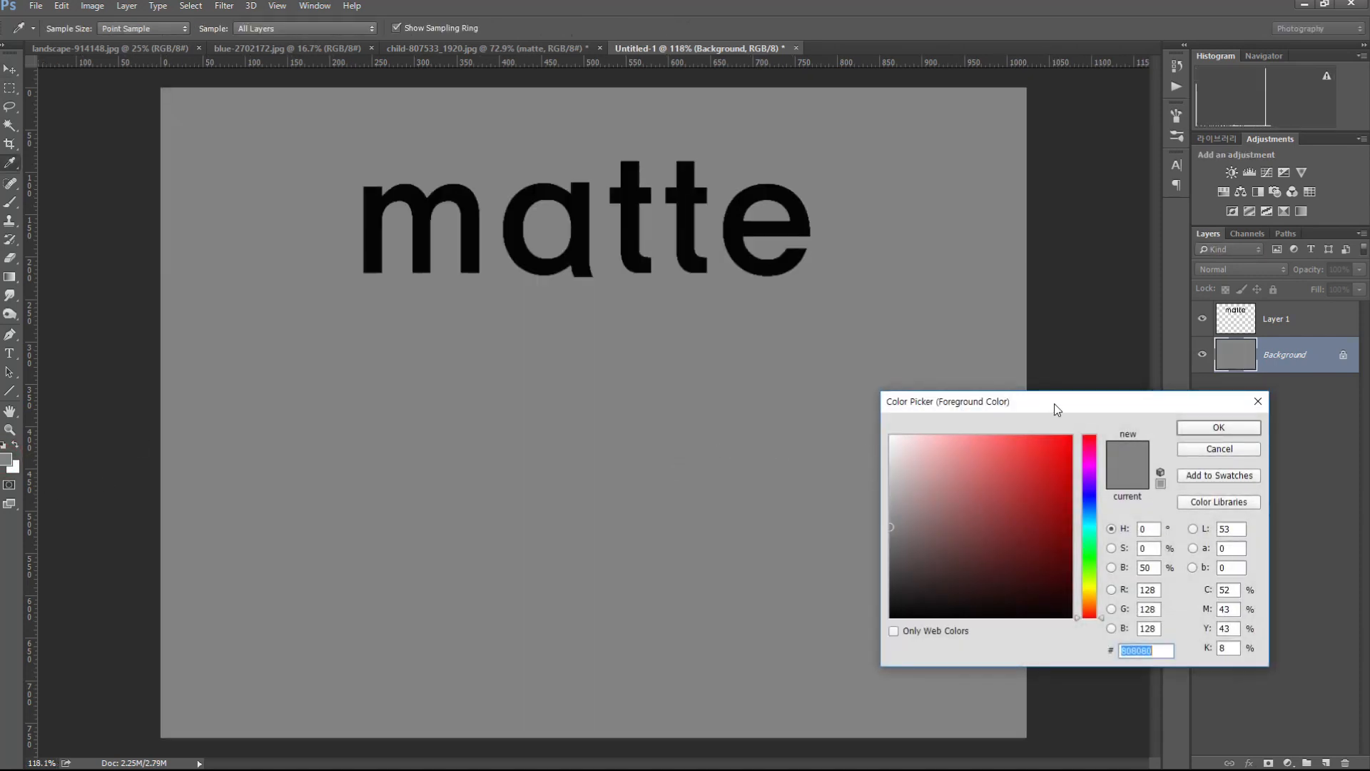
{"action": "left_click_drag", "start_coordinate": [1057, 409], "coordinate": [974, 392]}
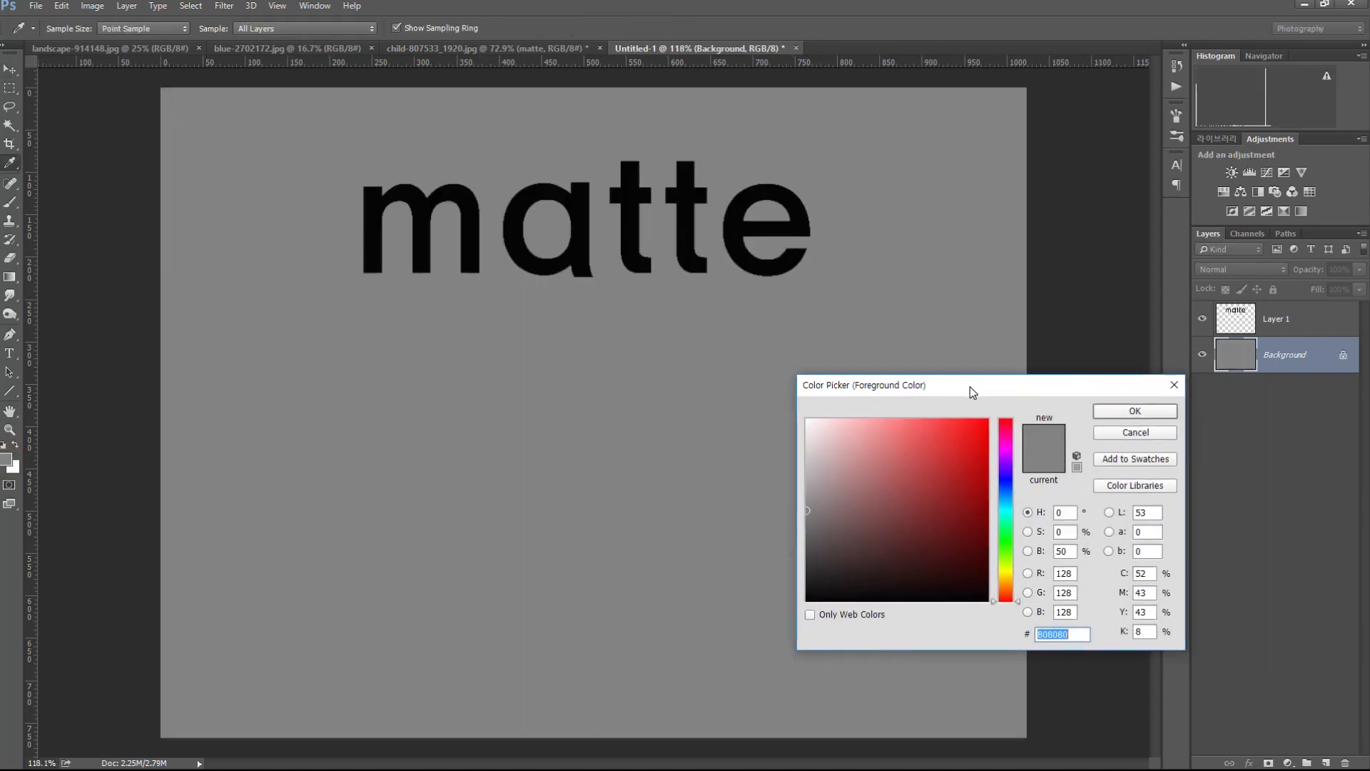
{"action": "left_click_drag", "start_coordinate": [815, 541], "coordinate": [787, 562]}
{"action": "left_click", "coordinate": [1129, 412]}
{"action": "key", "text": "v"}
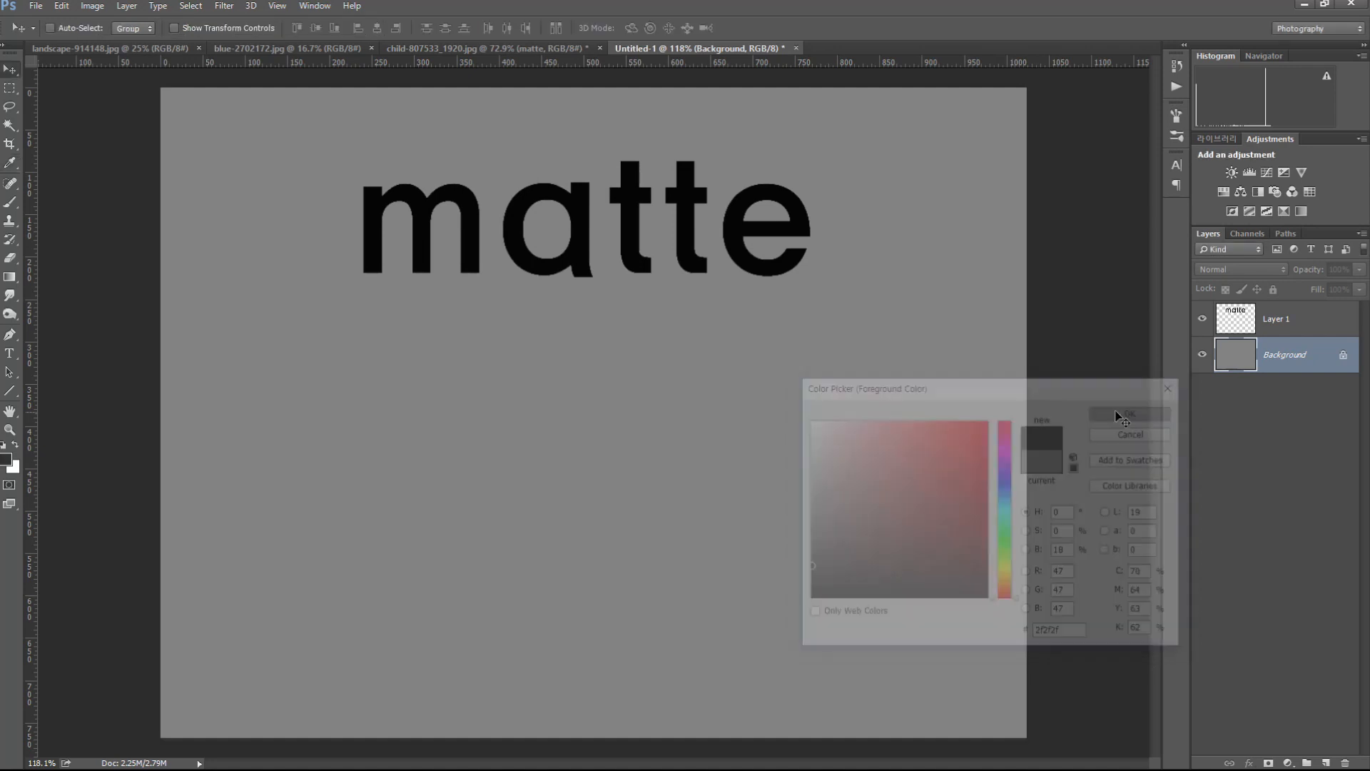
{"action": "left_click", "coordinate": [62, 6]}
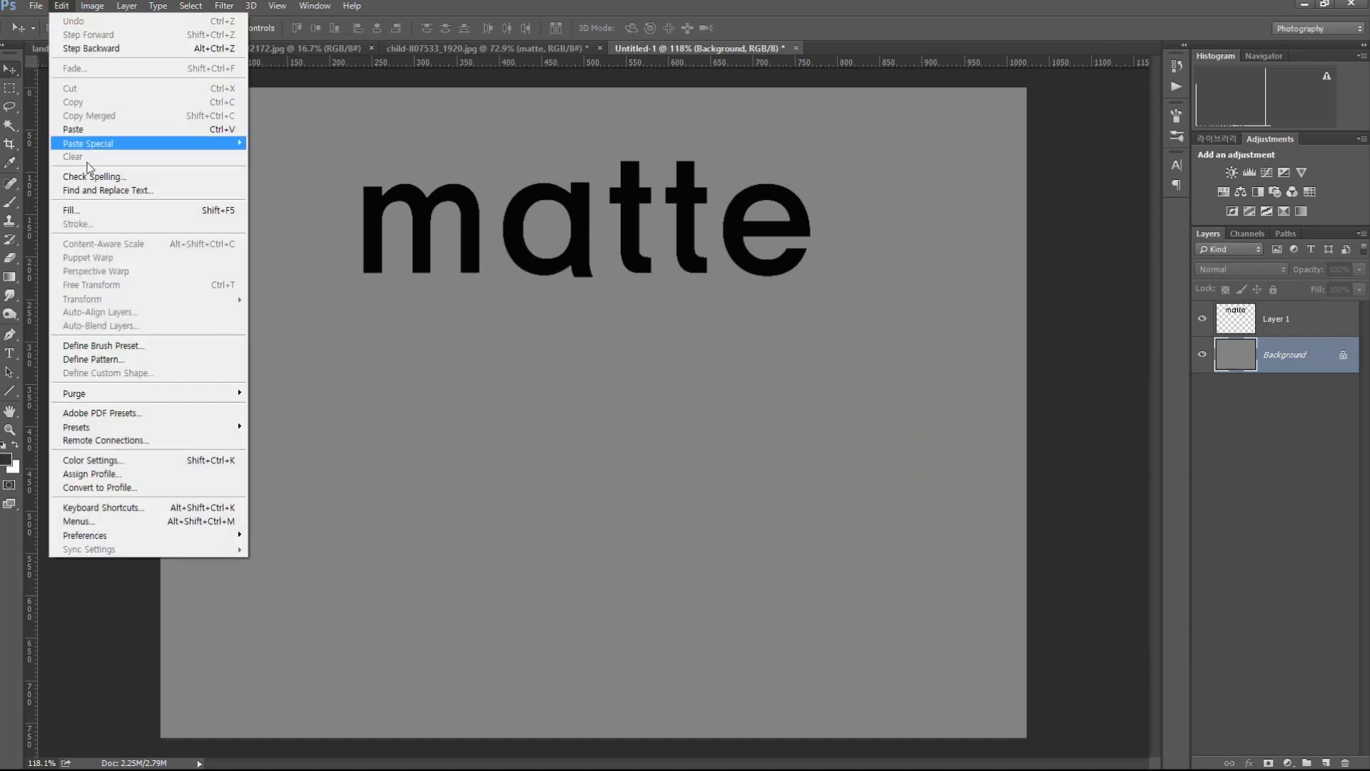
{"action": "left_click", "coordinate": [82, 208]}
{"action": "left_click", "coordinate": [447, 159]}
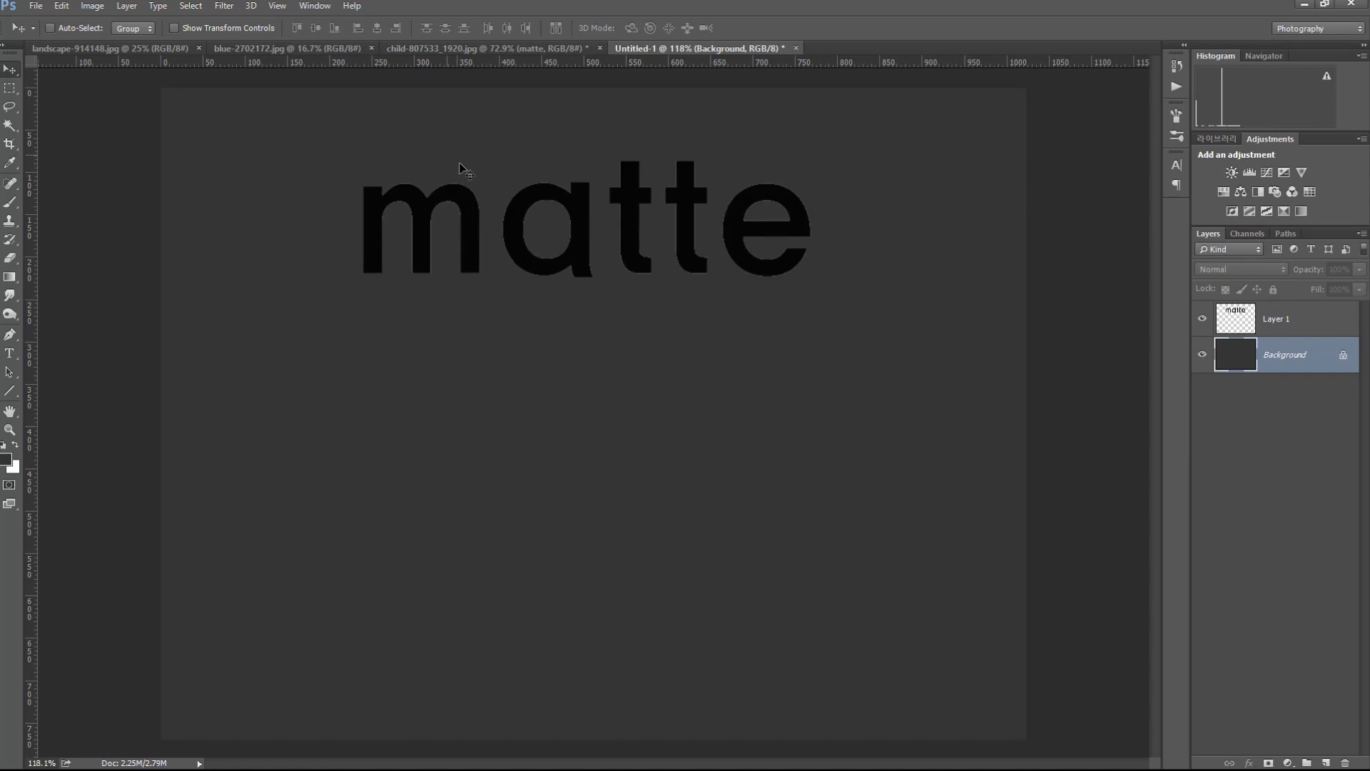
- Examine the edges of the black letters up close for a light fringe against the dark grey background
{"action": "left_click_drag", "start_coordinate": [526, 168], "coordinate": [598, 231]}
{"action": "left_click_drag", "start_coordinate": [382, 303], "coordinate": [587, 296]}
{"action": "mouse_move", "coordinate": [392, 255]}
{"action": "left_mouse_down"}
{"action": "mouse_move", "coordinate": [425, 269]}
{"action": "mouse_move", "coordinate": [384, 256]}
{"action": "left_mouse_up"}
{"action": "left_click_drag", "start_coordinate": [357, 260], "coordinate": [392, 257]}
{"action": "left_click_drag", "start_coordinate": [364, 251], "coordinate": [375, 255]}
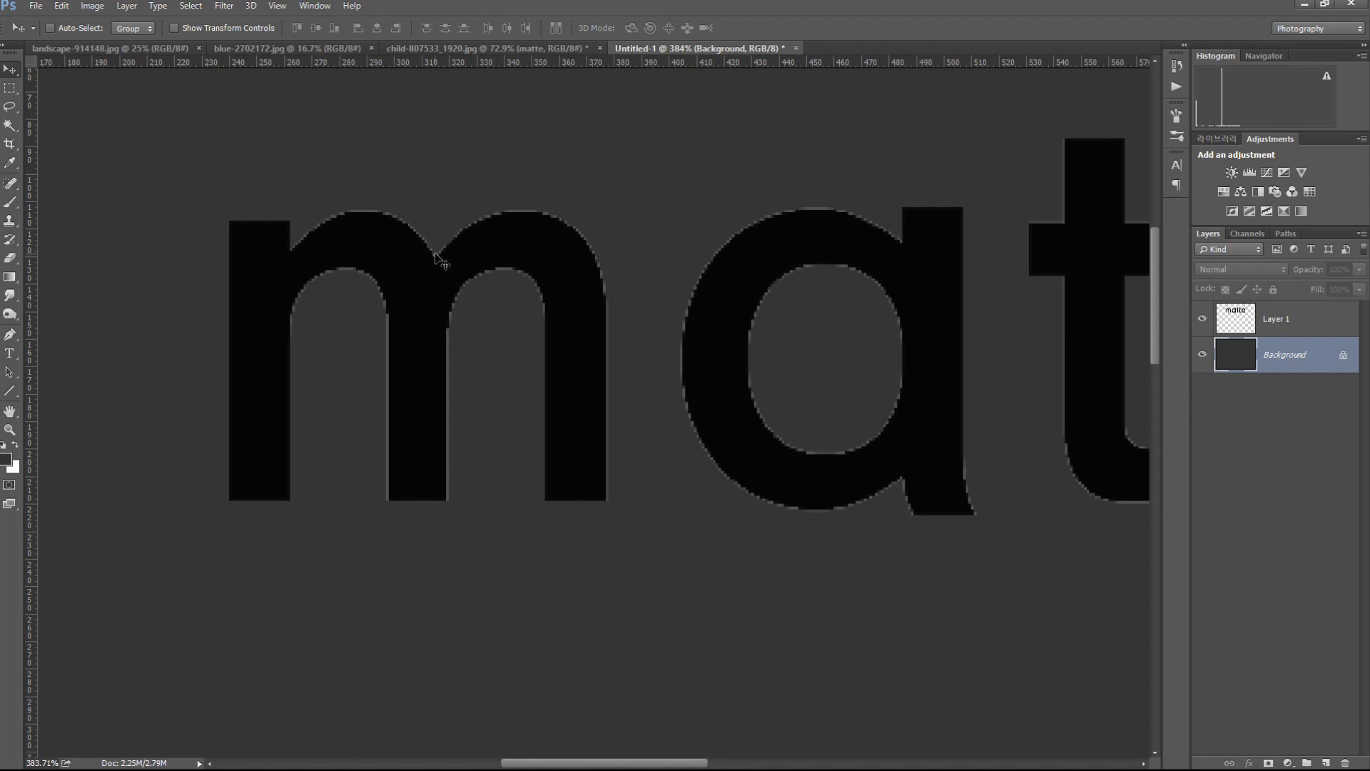
{"action": "left_click_drag", "start_coordinate": [557, 334], "coordinate": [505, 318]}
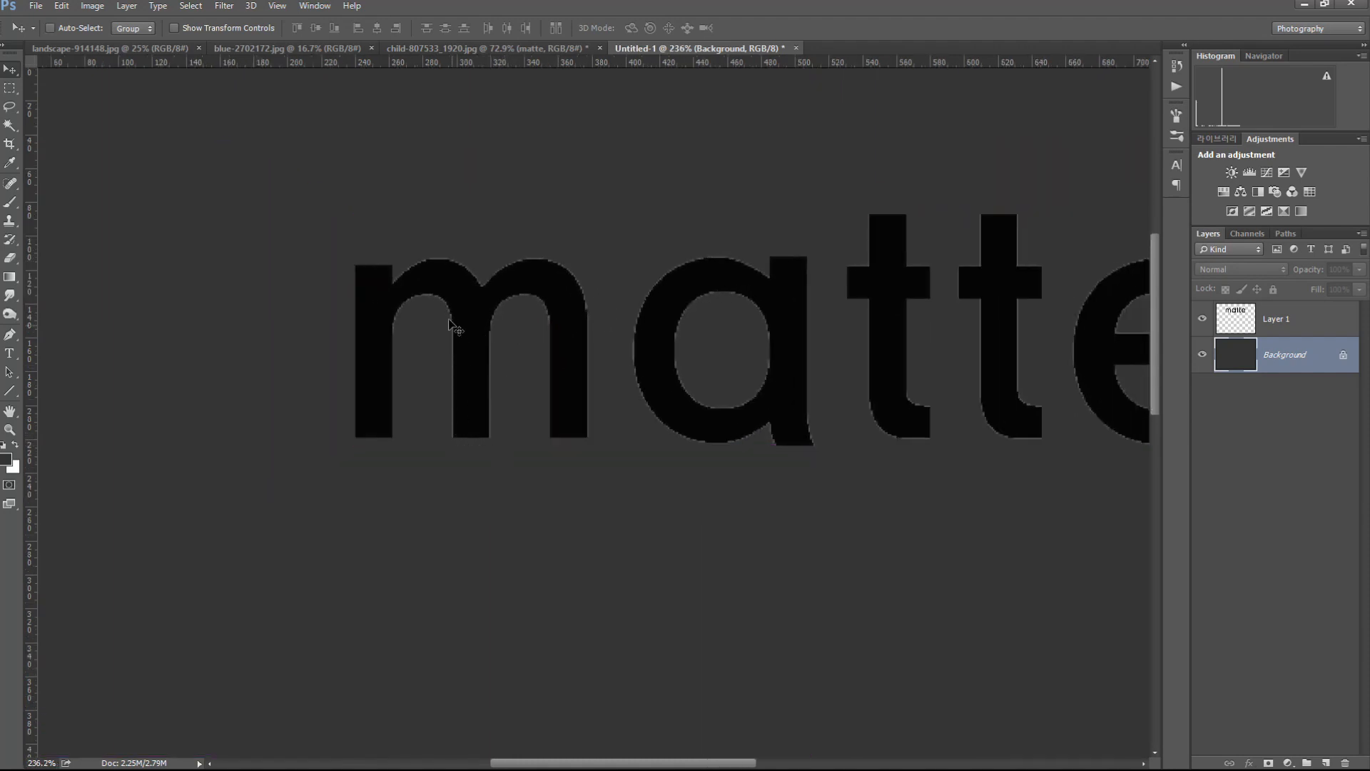
{"action": "scroll", "coordinate": [584, 361], "scroll_direction": "right", "scroll_amount": 2}
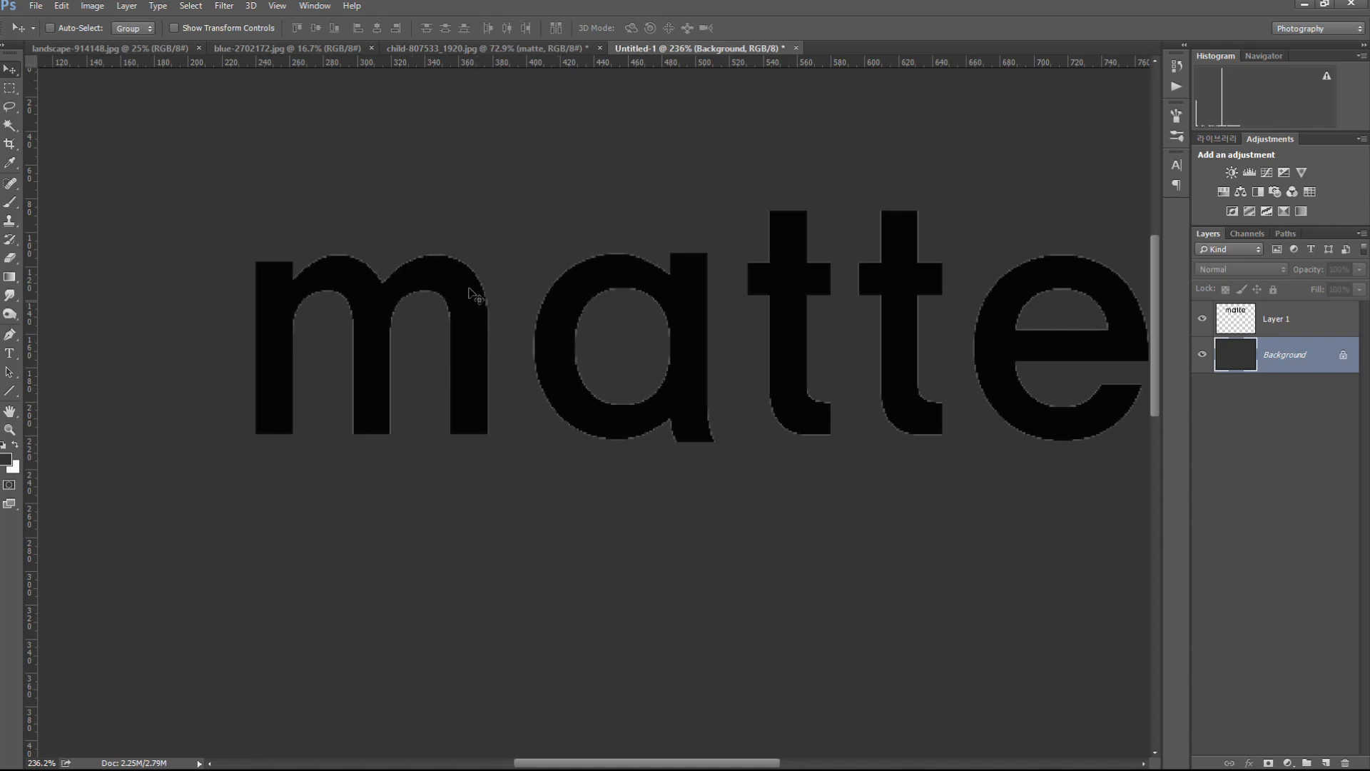
- Apply Remove White Matte to Layer 1 and check the letter edges
{"action": "left_click", "coordinate": [1282, 326]}
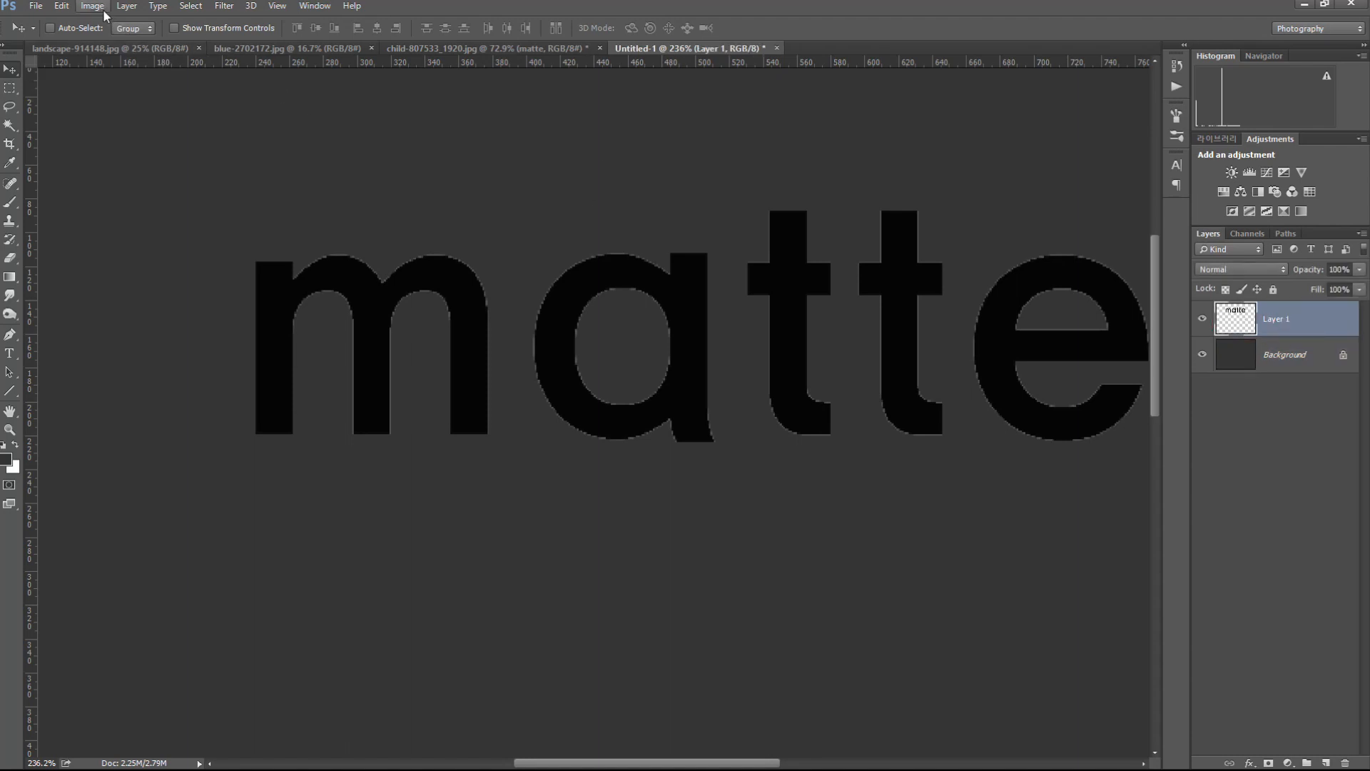
{"action": "left_click", "coordinate": [126, 6]}
{"action": "mouse_move", "coordinate": [171, 541]}
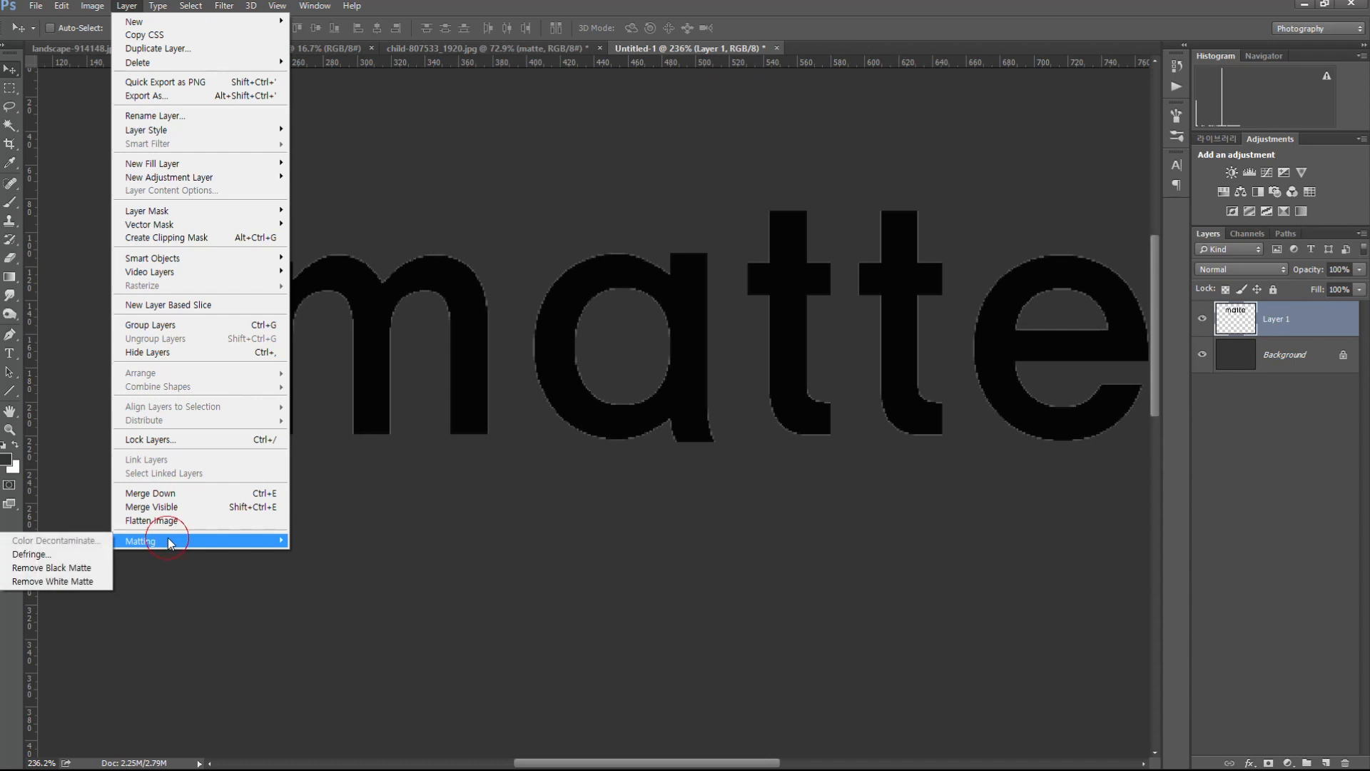
{"action": "left_click", "coordinate": [72, 582]}
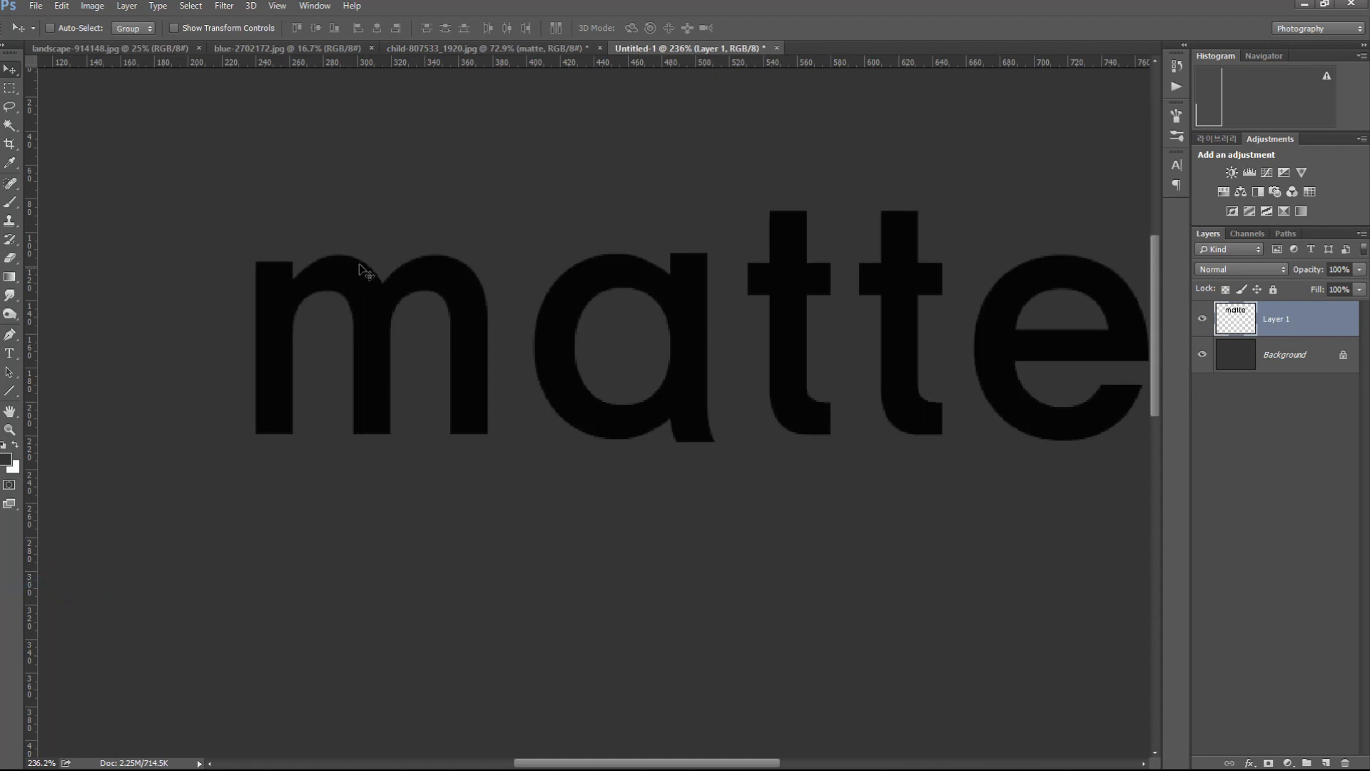
{"action": "left_click_drag", "start_coordinate": [841, 440], "coordinate": [734, 505]}
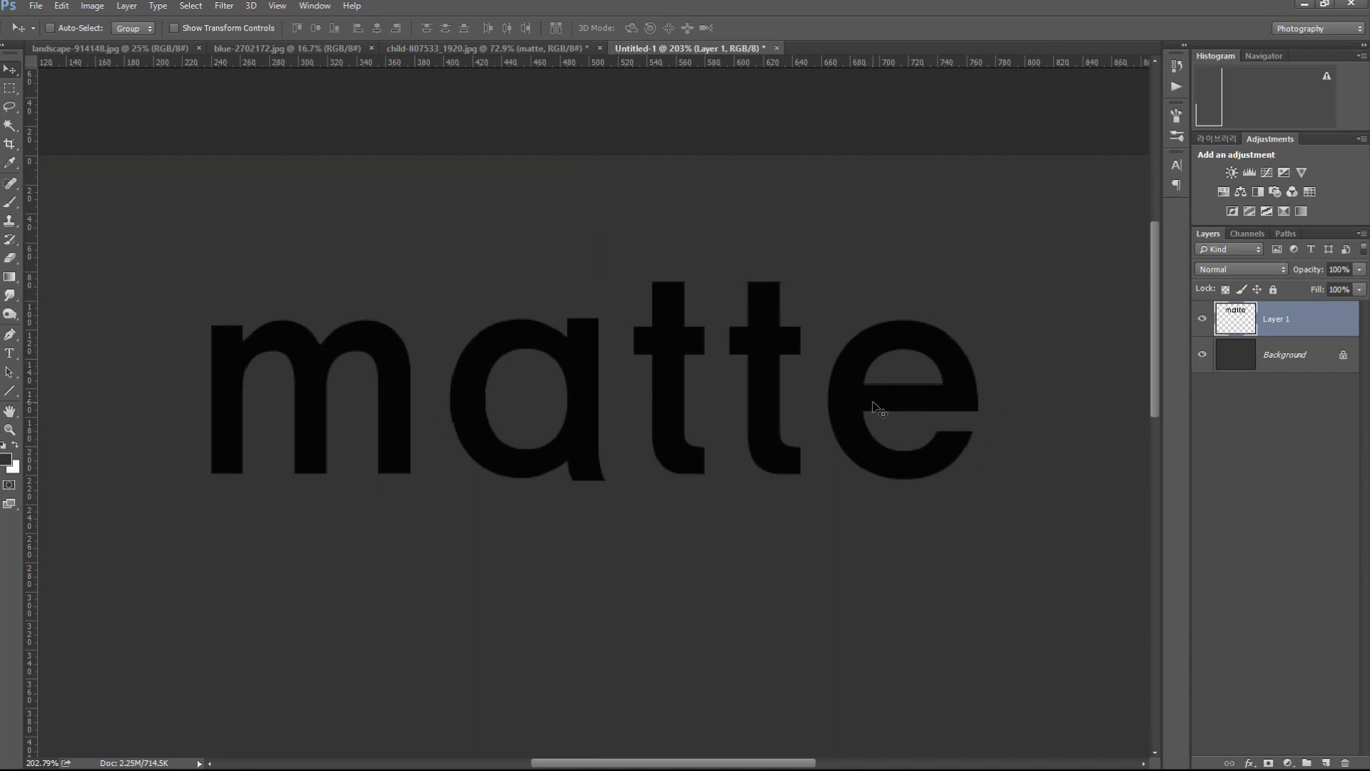
- Return to child-807533_1920.jpg and apply the matte layer's mask permanently to its pixels
{"action": "left_click", "coordinate": [460, 47]}
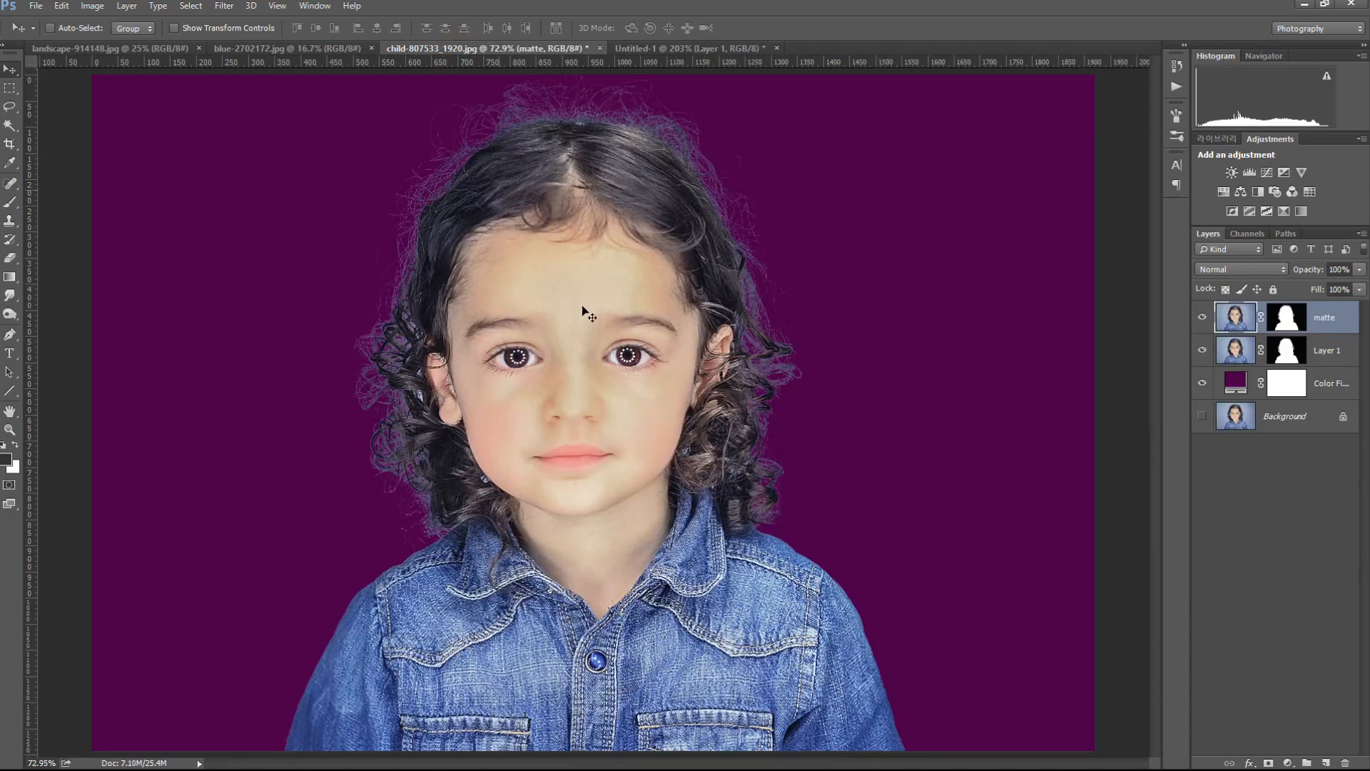
{"action": "left_click", "coordinate": [1290, 322]}
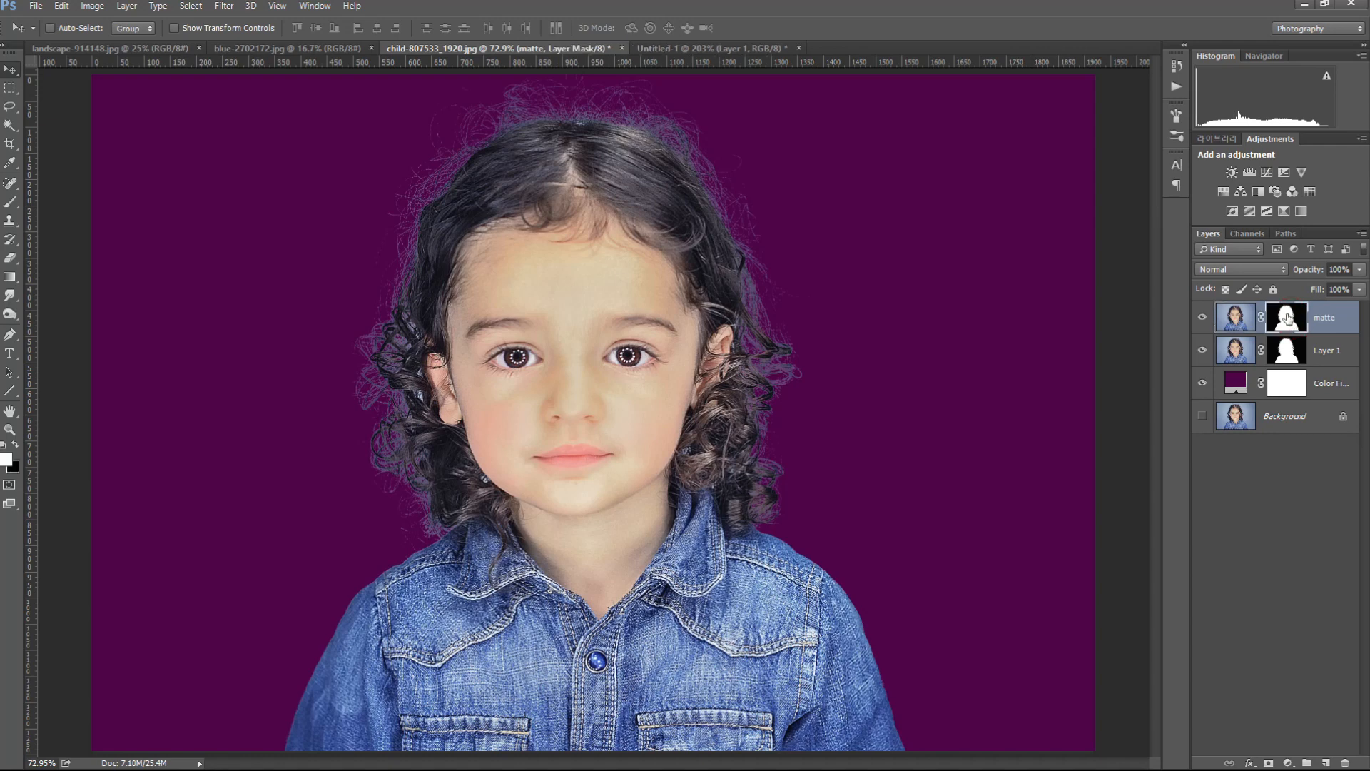
{"action": "right_click", "coordinate": [1288, 316]}
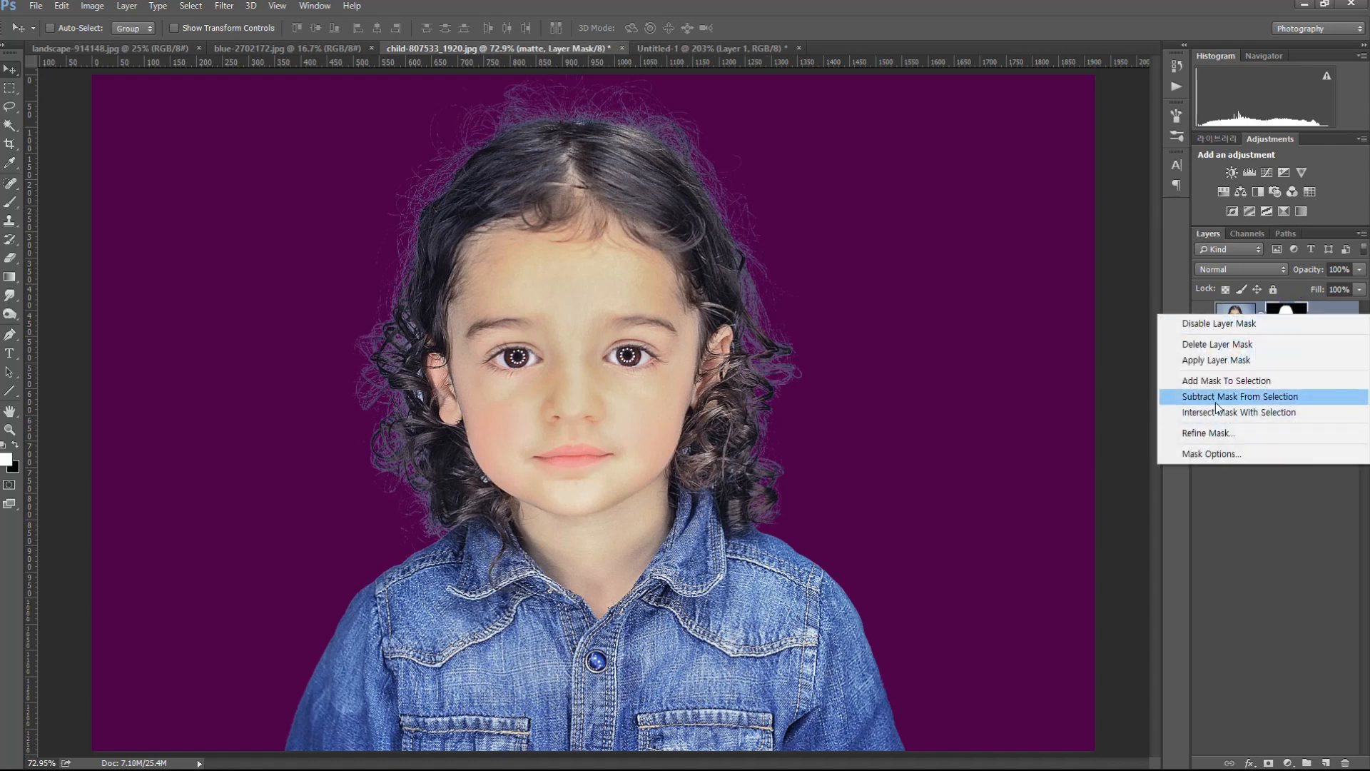
{"action": "left_click", "coordinate": [1200, 362]}
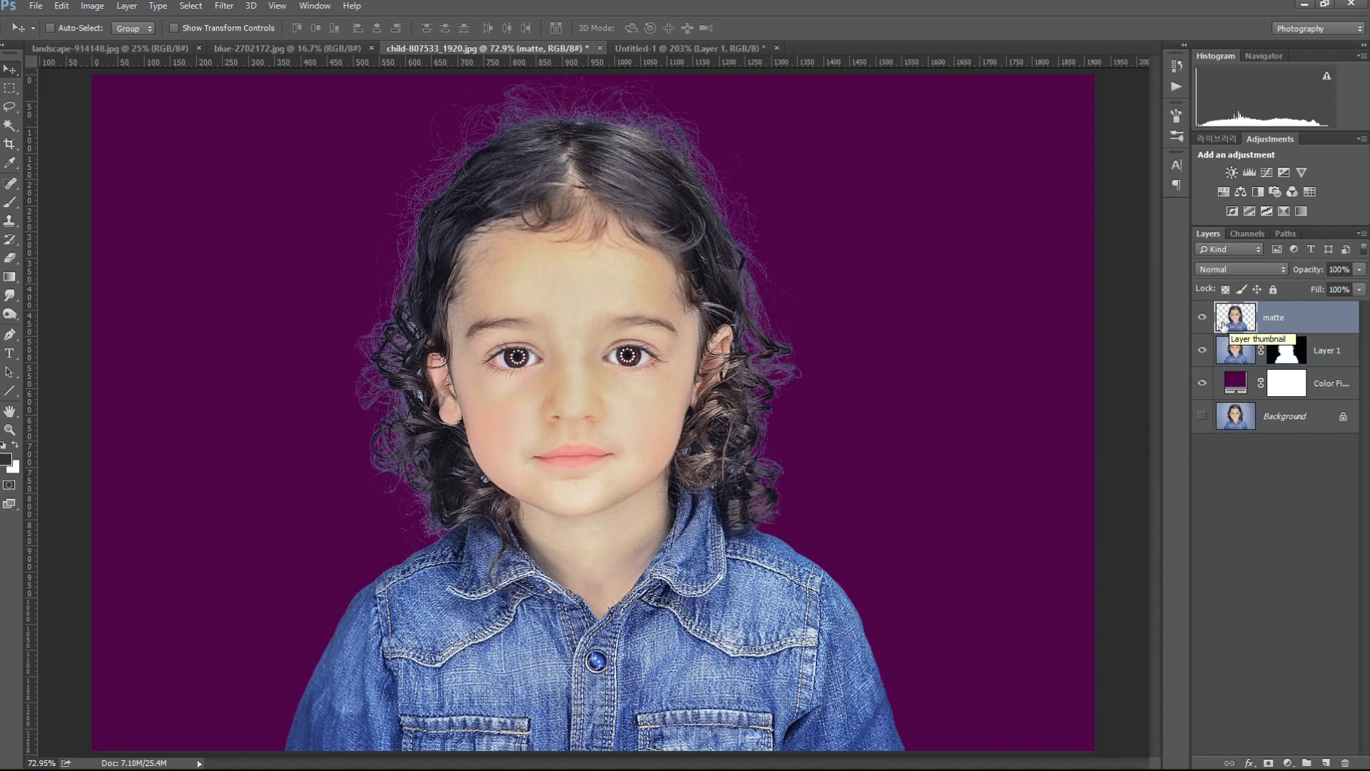
- Apply Remove White Matte to the matte layer and check the fine hair edges up close
{"action": "left_click", "coordinate": [128, 9]}
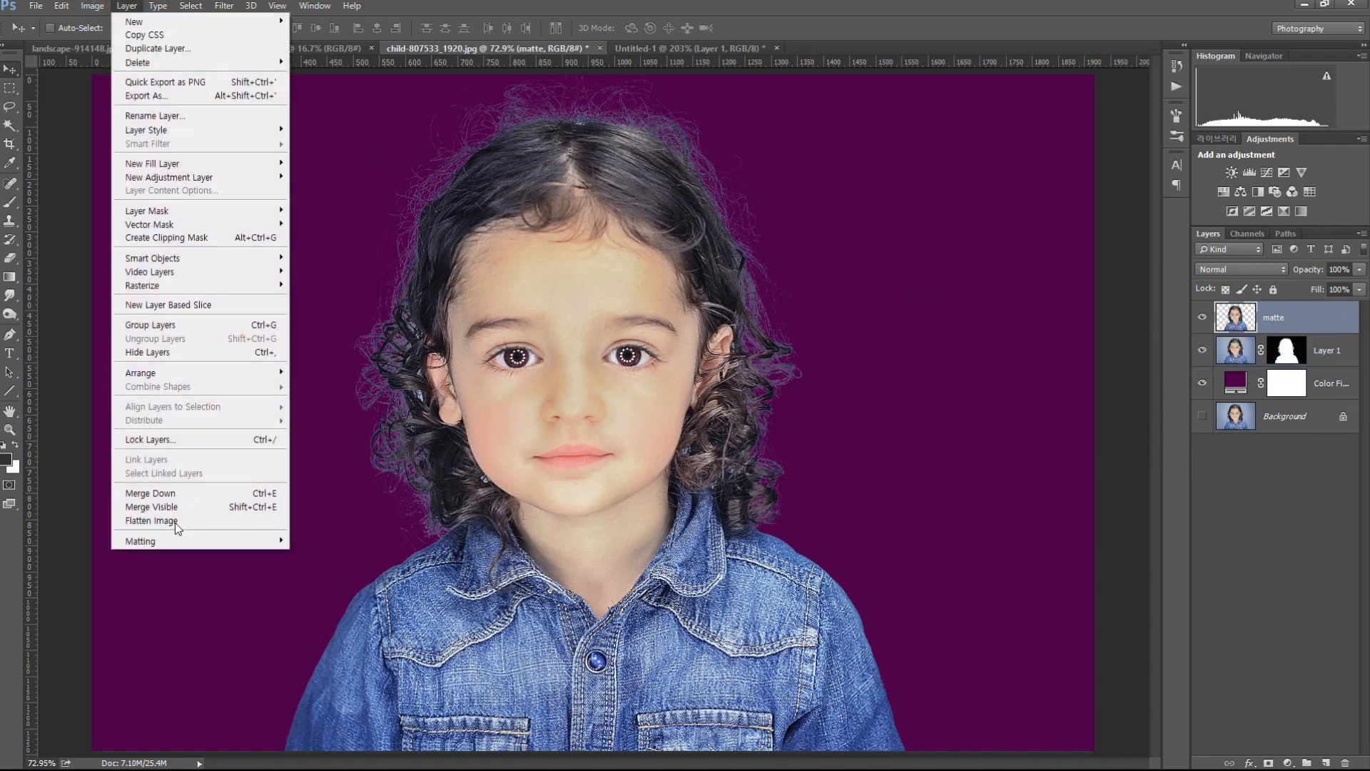
{"action": "mouse_move", "coordinate": [143, 540]}
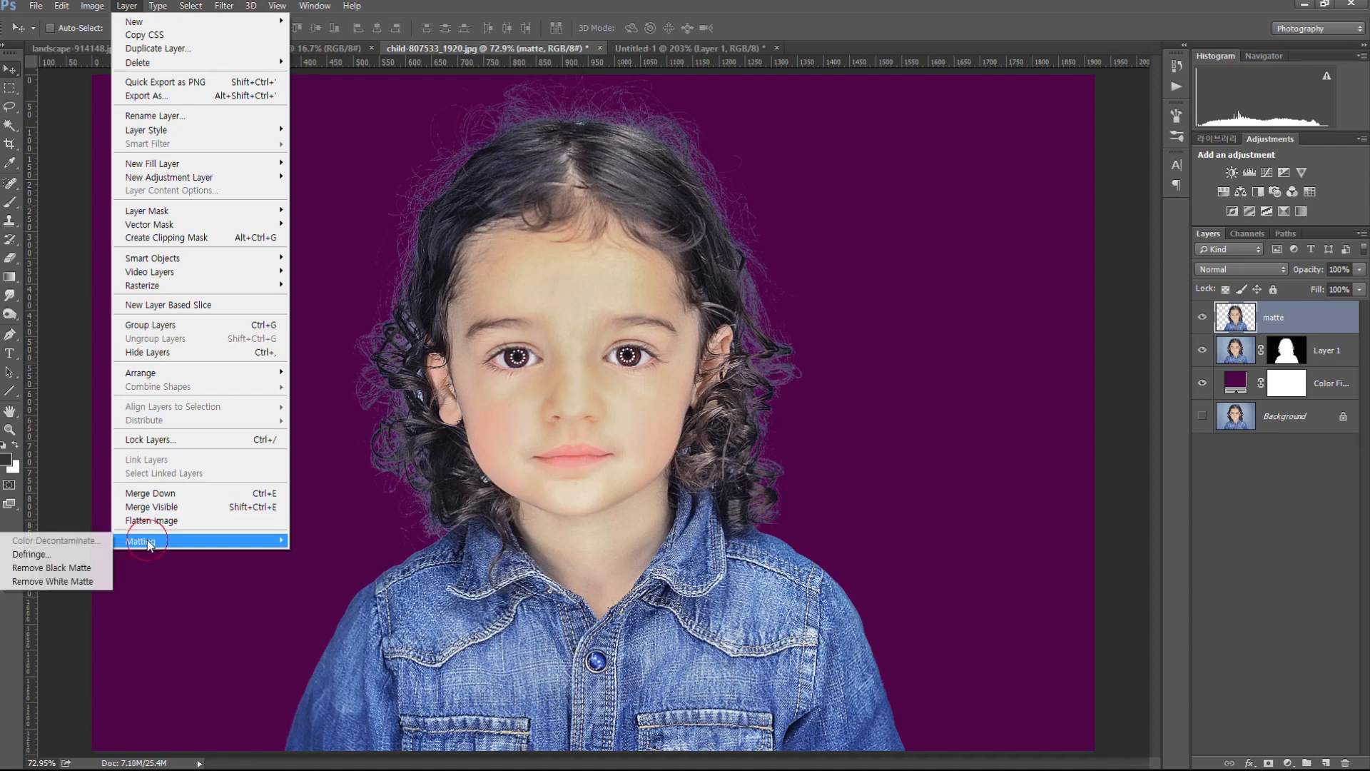
{"action": "left_click", "coordinate": [47, 581]}
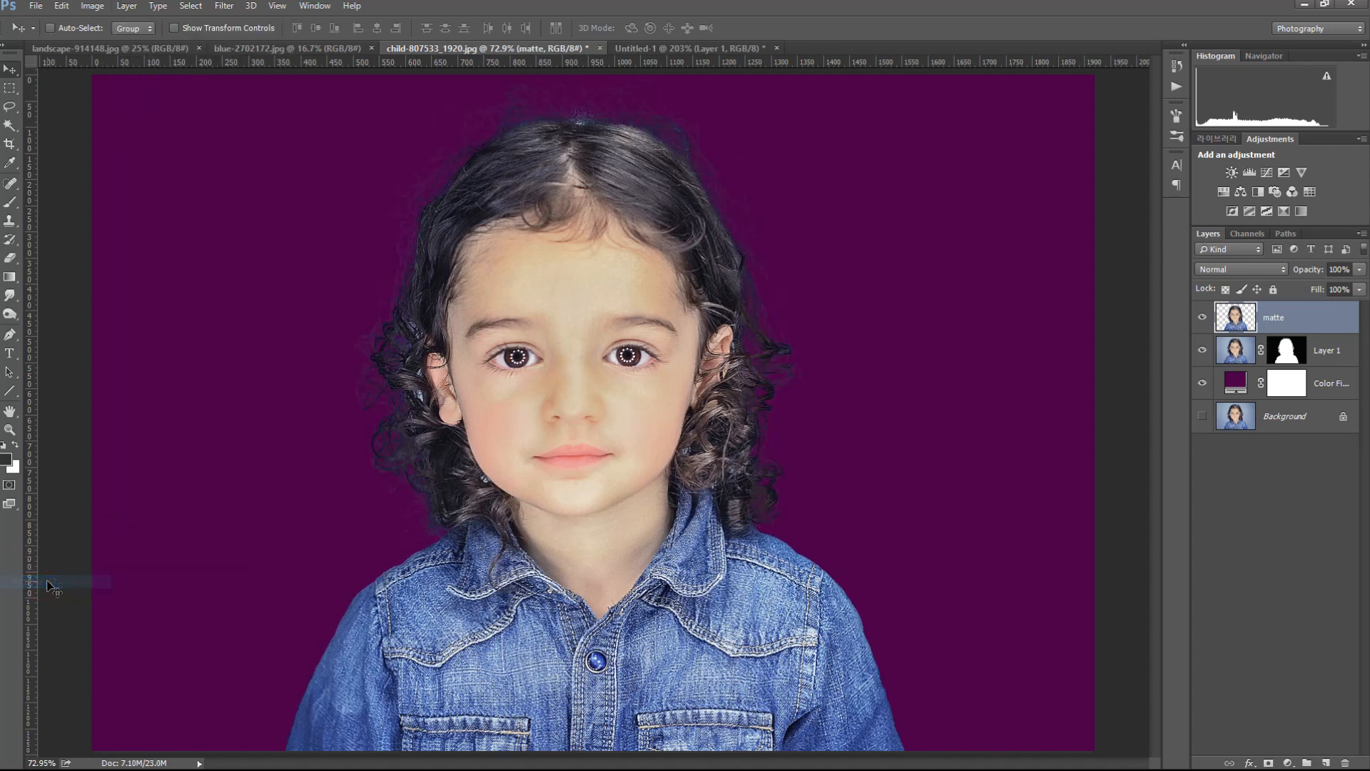
{"action": "left_click", "coordinate": [660, 222]}
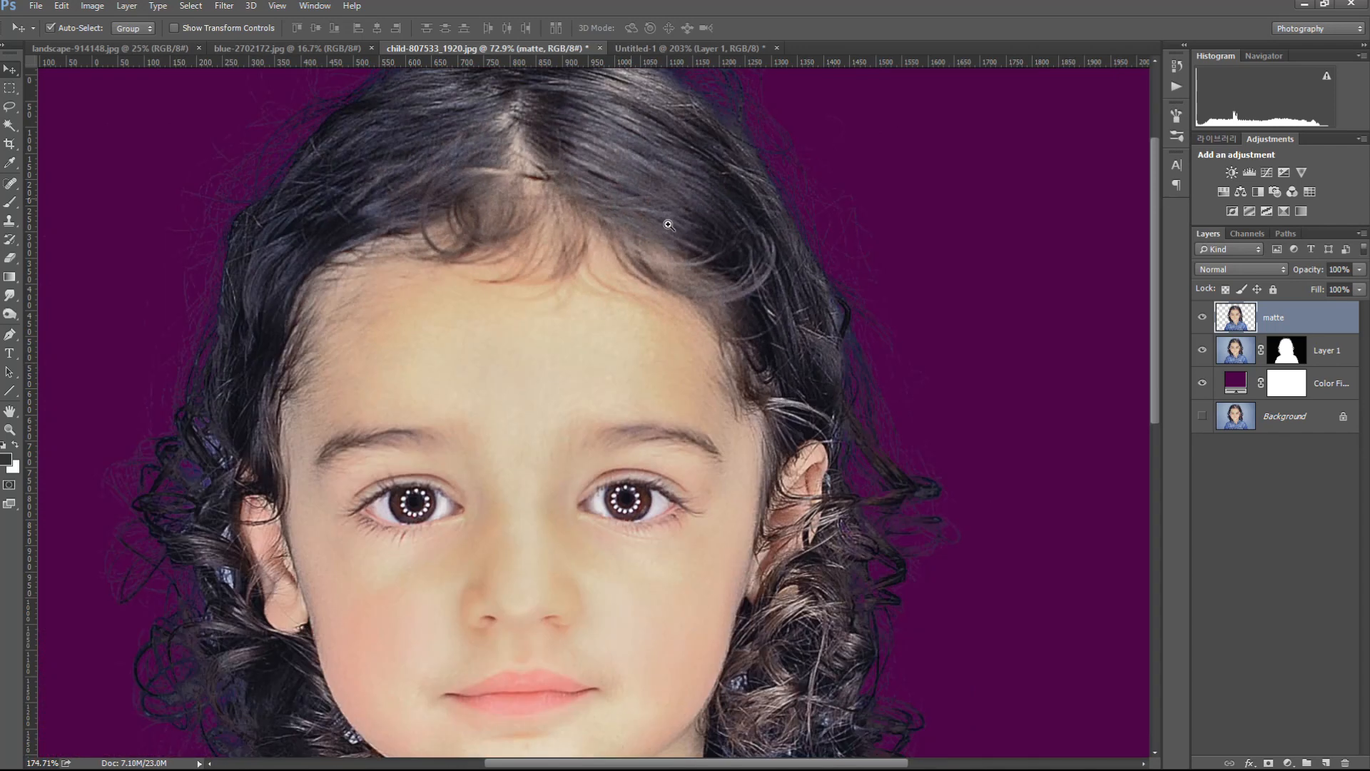
{"action": "left_click_drag", "start_coordinate": [603, 455], "coordinate": [571, 437]}
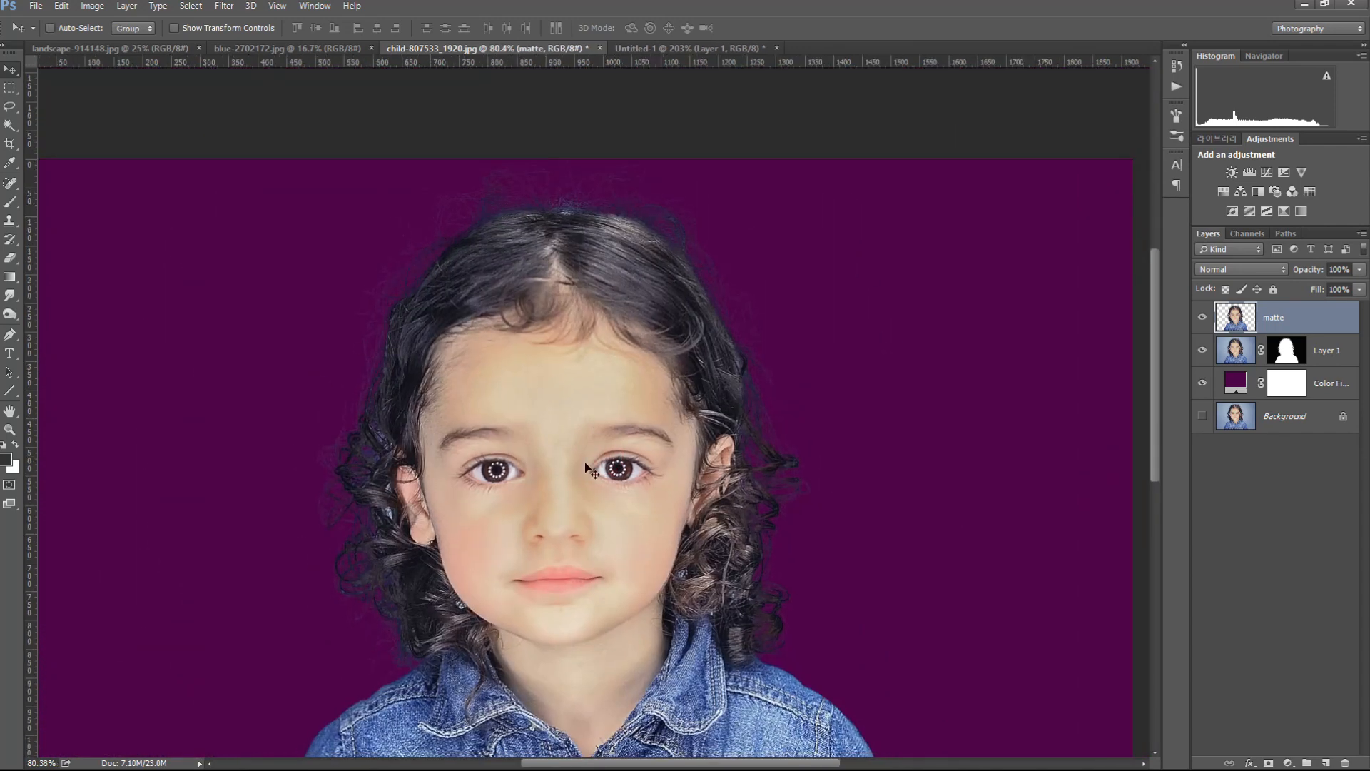
{"action": "left_click_drag", "start_coordinate": [629, 505], "coordinate": [665, 441]}
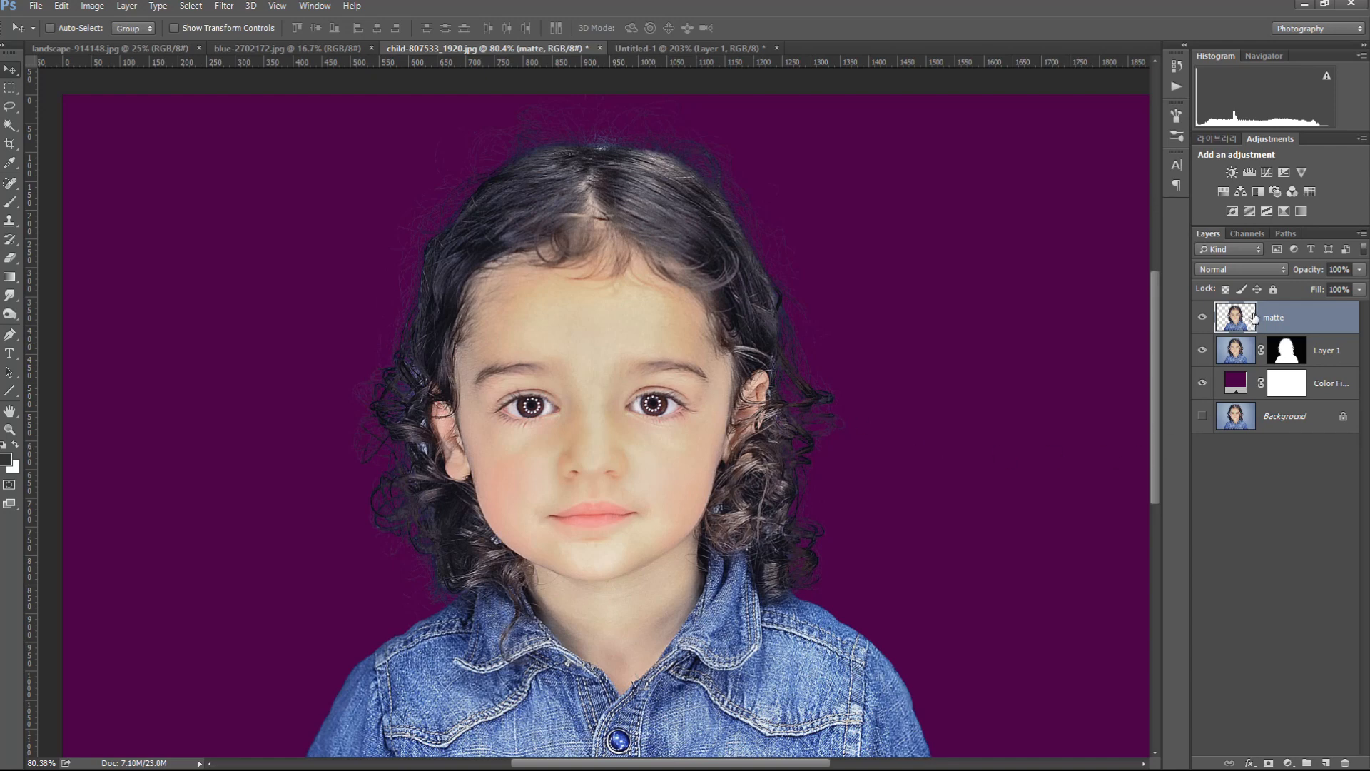
- Create a new layer above matte, load Layer 1's mask as a selection and hide the selection outline
{"action": "left_click", "coordinate": [1325, 762]}
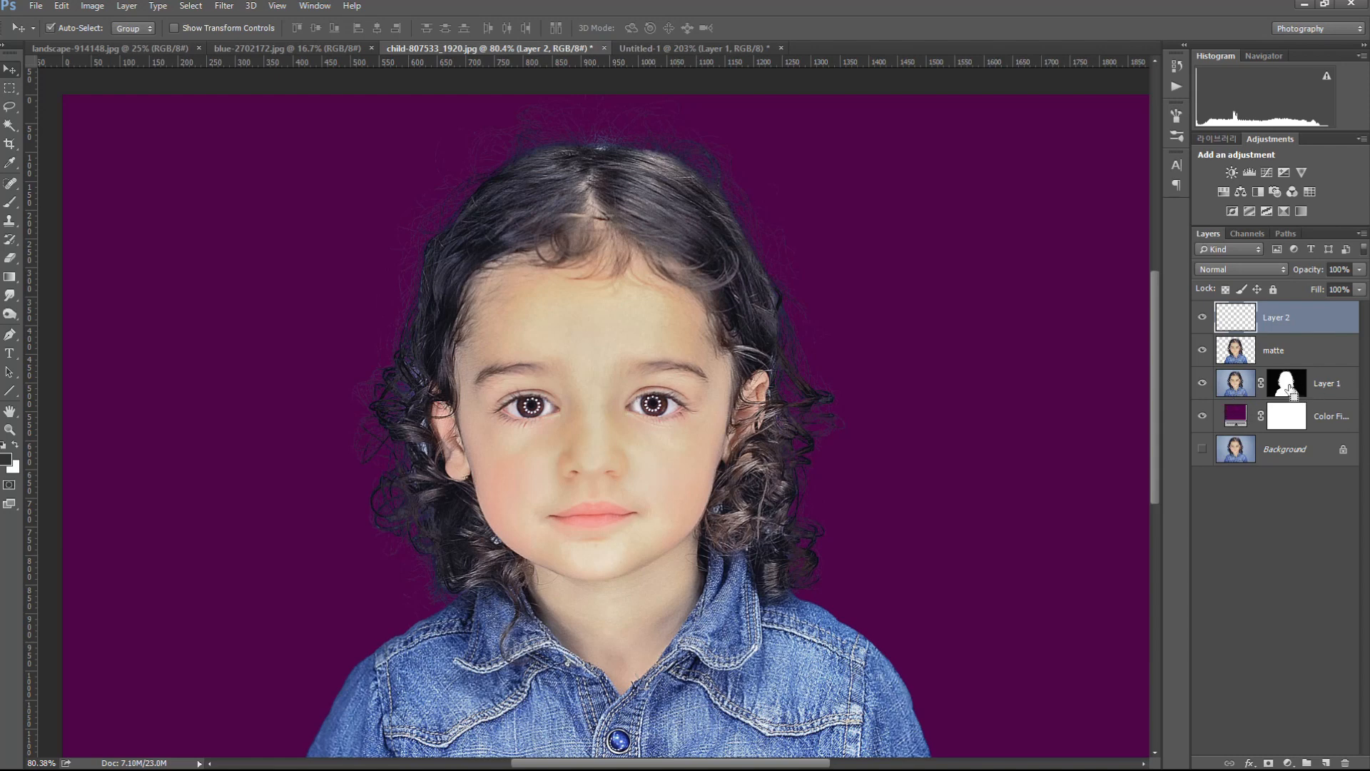
{"action": "left_click", "coordinate": [1285, 385], "text": "ctrl"}
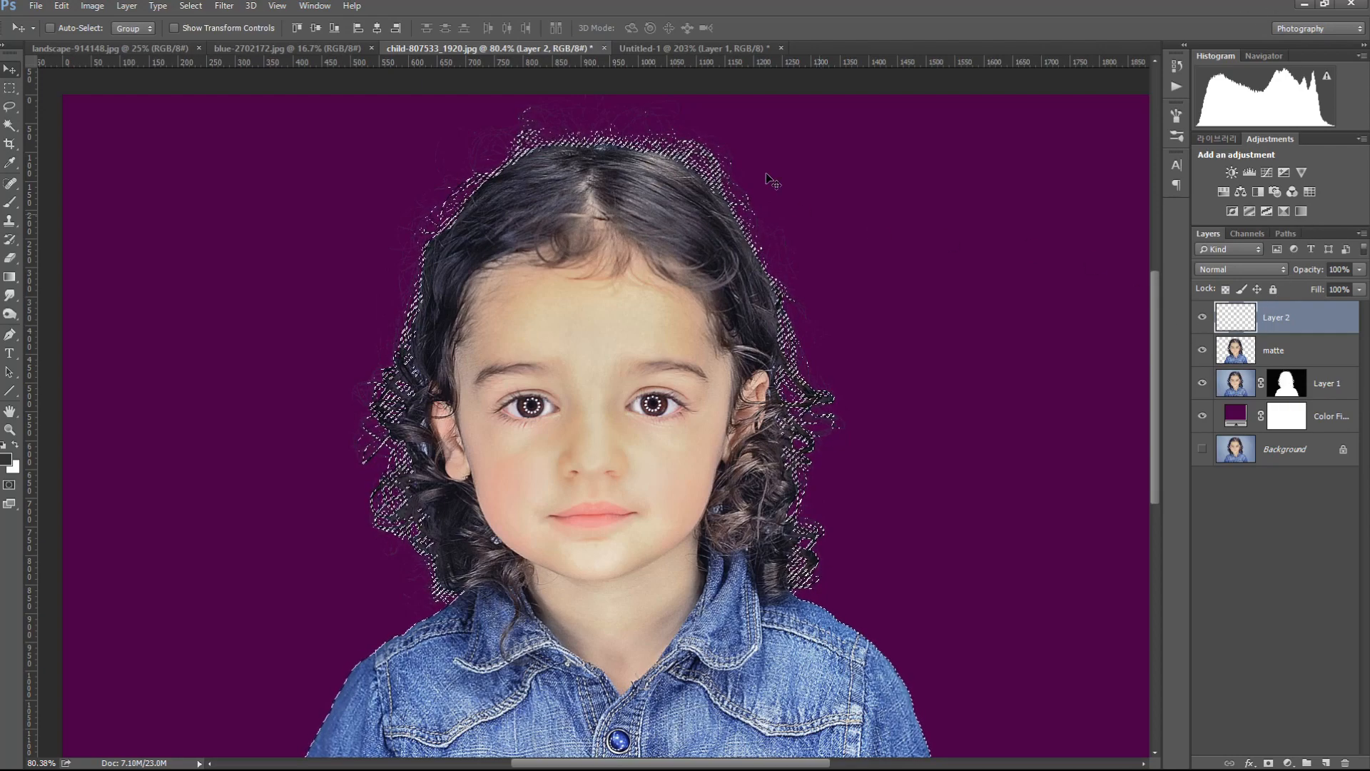
{"action": "key", "text": "ctrl"}
{"action": "left_click_drag", "start_coordinate": [604, 132], "coordinate": [707, 303]}
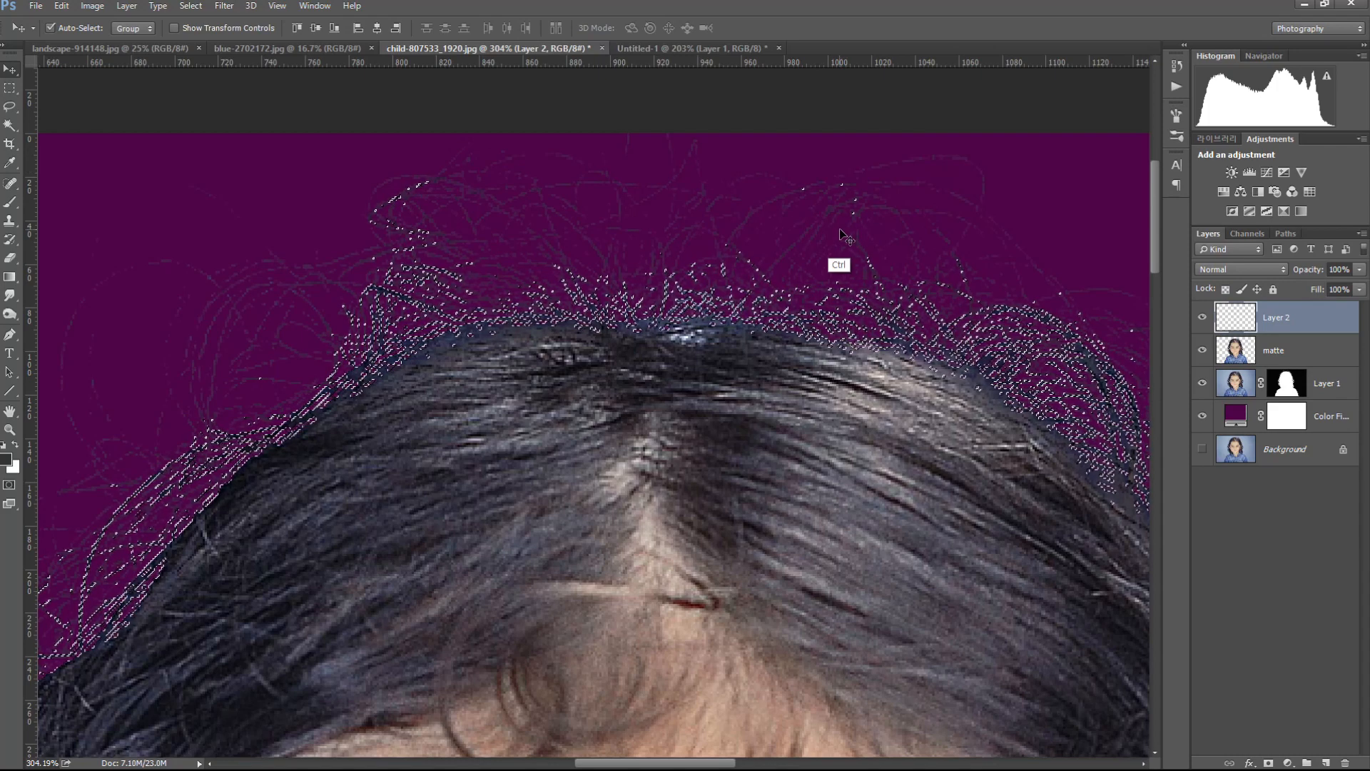
{"action": "key", "text": "ctrl+d"}
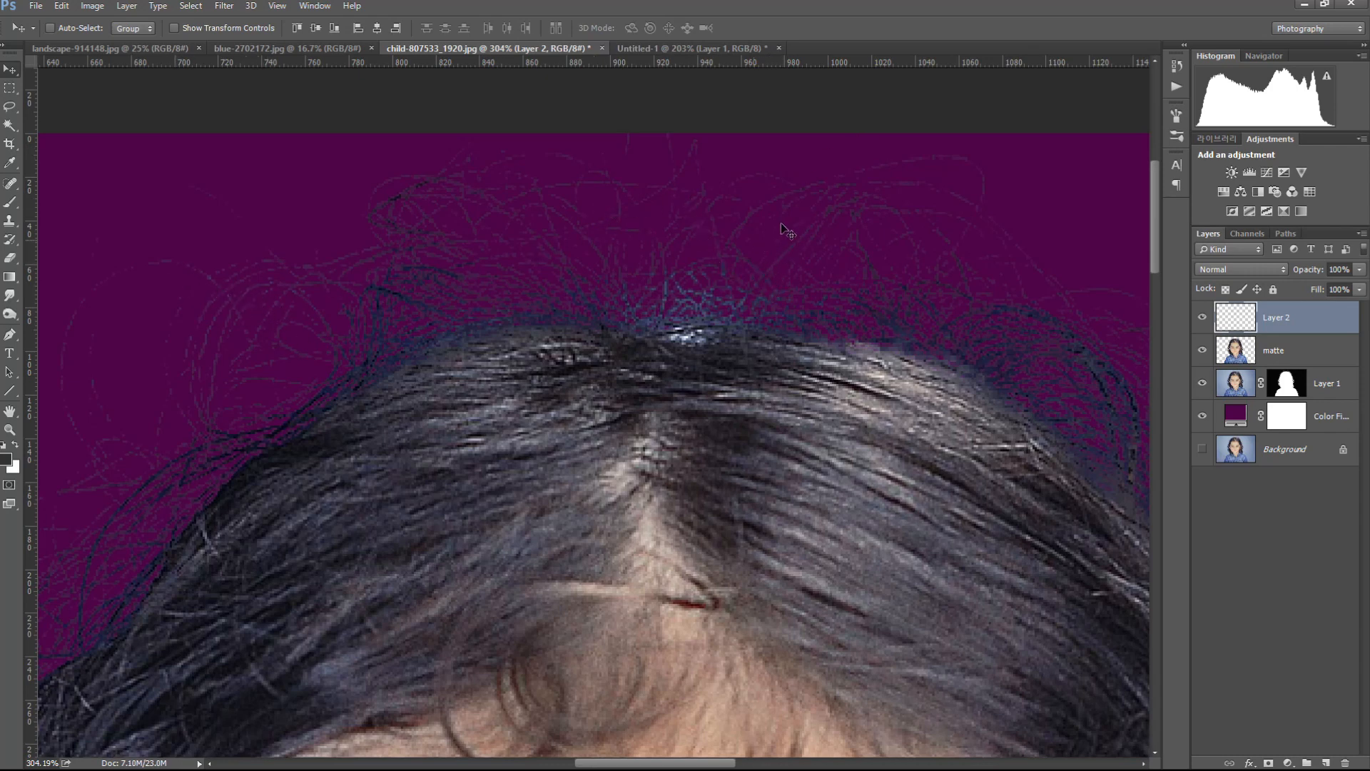
- Paint a dark hair colour on Layer 2 over the wisps at the head's upper left with the Brush, enlarging it to 60
{"action": "left_click", "coordinate": [10, 206]}
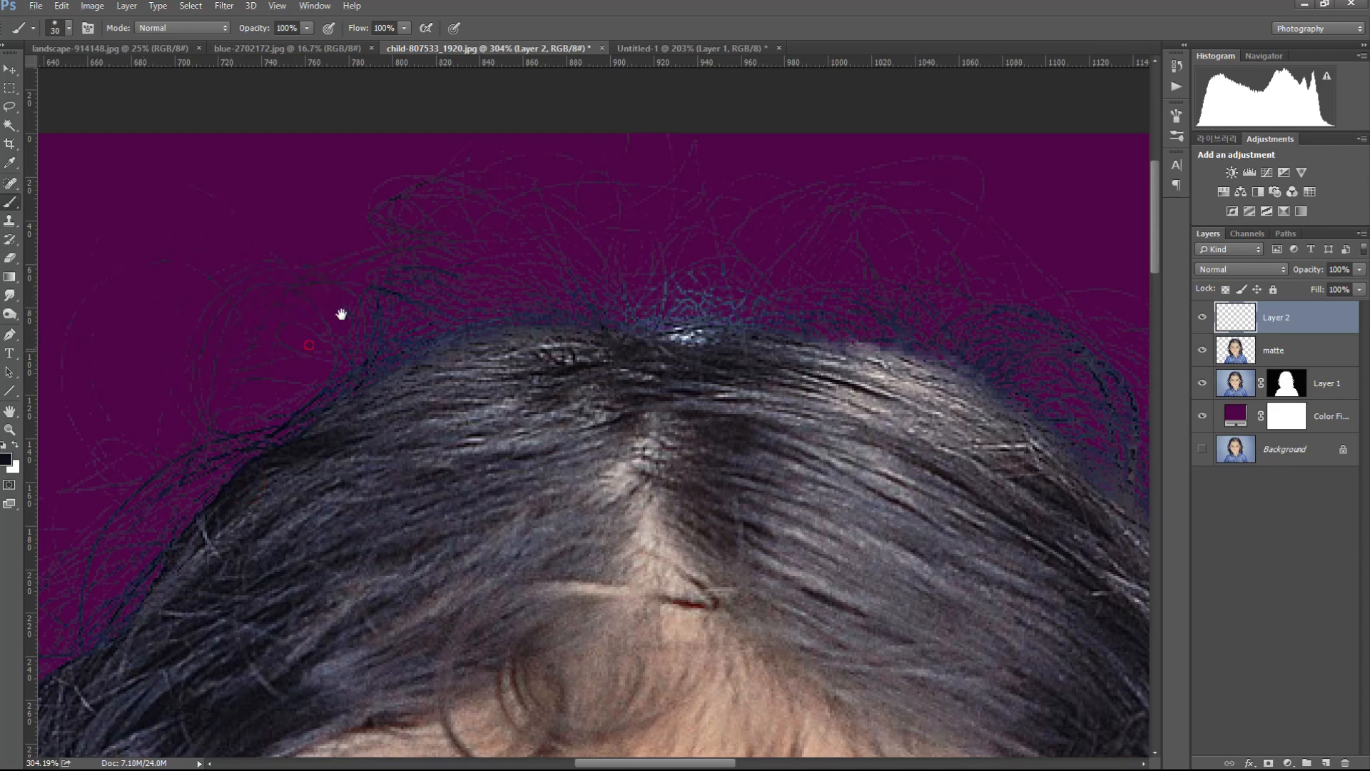
{"action": "left_click_drag", "start_coordinate": [304, 349], "coordinate": [493, 195]}
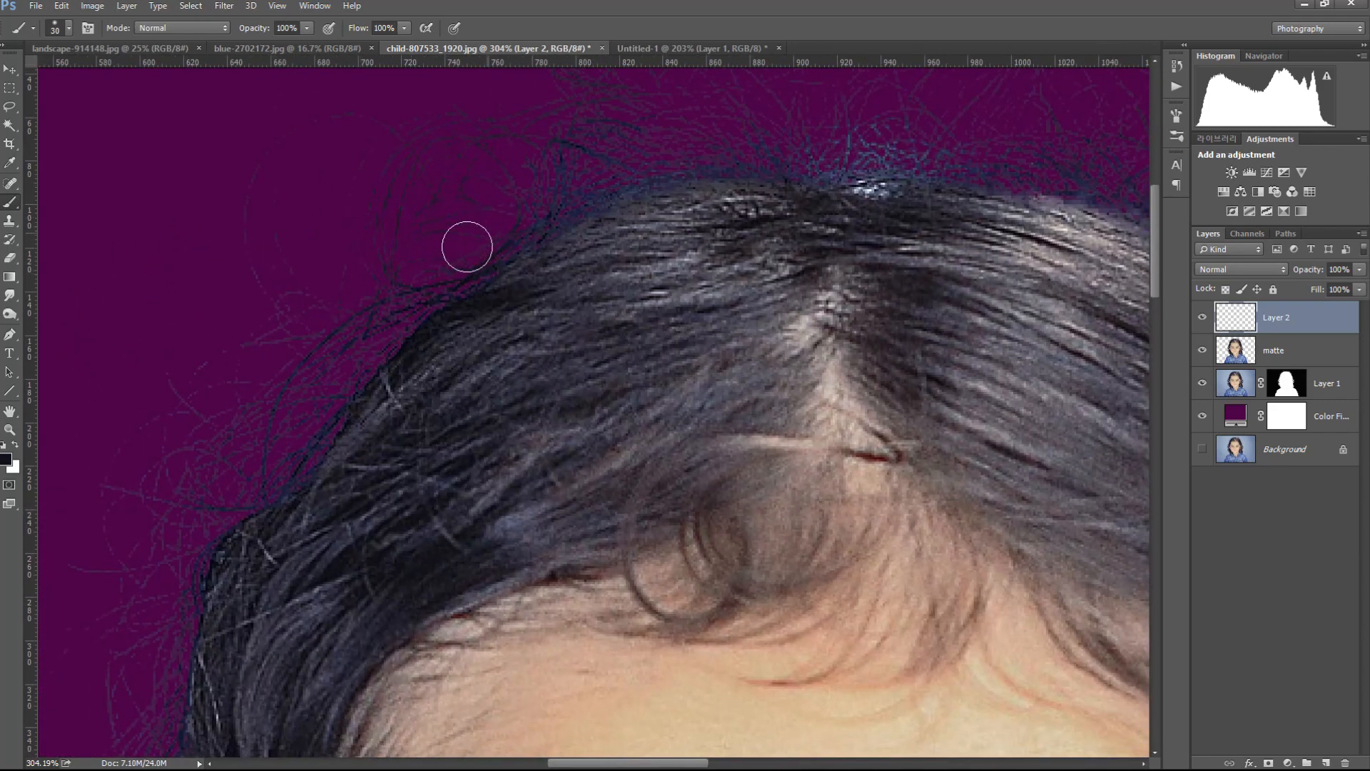
{"action": "mouse_move", "coordinate": [511, 174]}
{"action": "left_mouse_down"}
{"action": "mouse_move", "coordinate": [477, 257]}
{"action": "mouse_move", "coordinate": [467, 243]}
{"action": "left_mouse_up"}
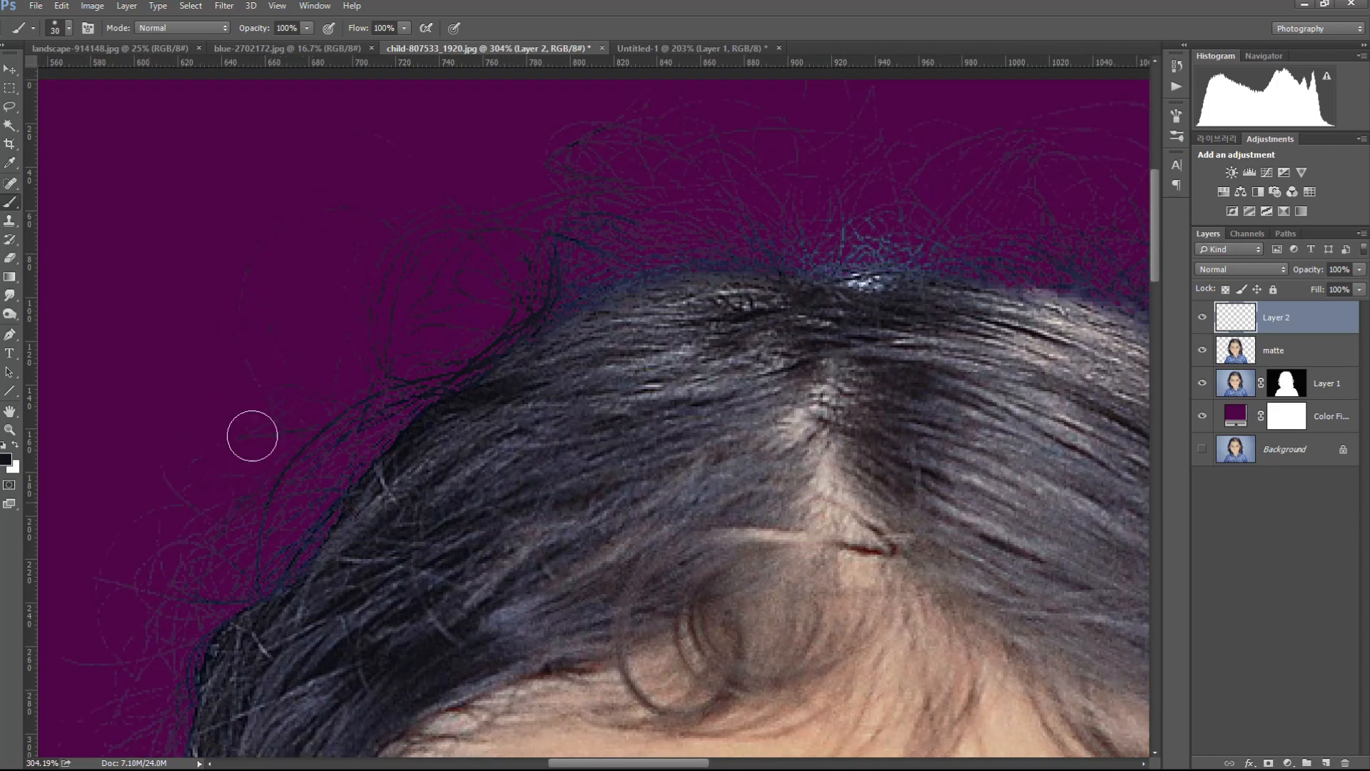
{"action": "left_click_drag", "start_coordinate": [251, 465], "coordinate": [406, 234]}
{"action": "key", "text": "bracketright"}
{"action": "key", "text": "bracketright"}
{"action": "key", "text": "bracketright"}
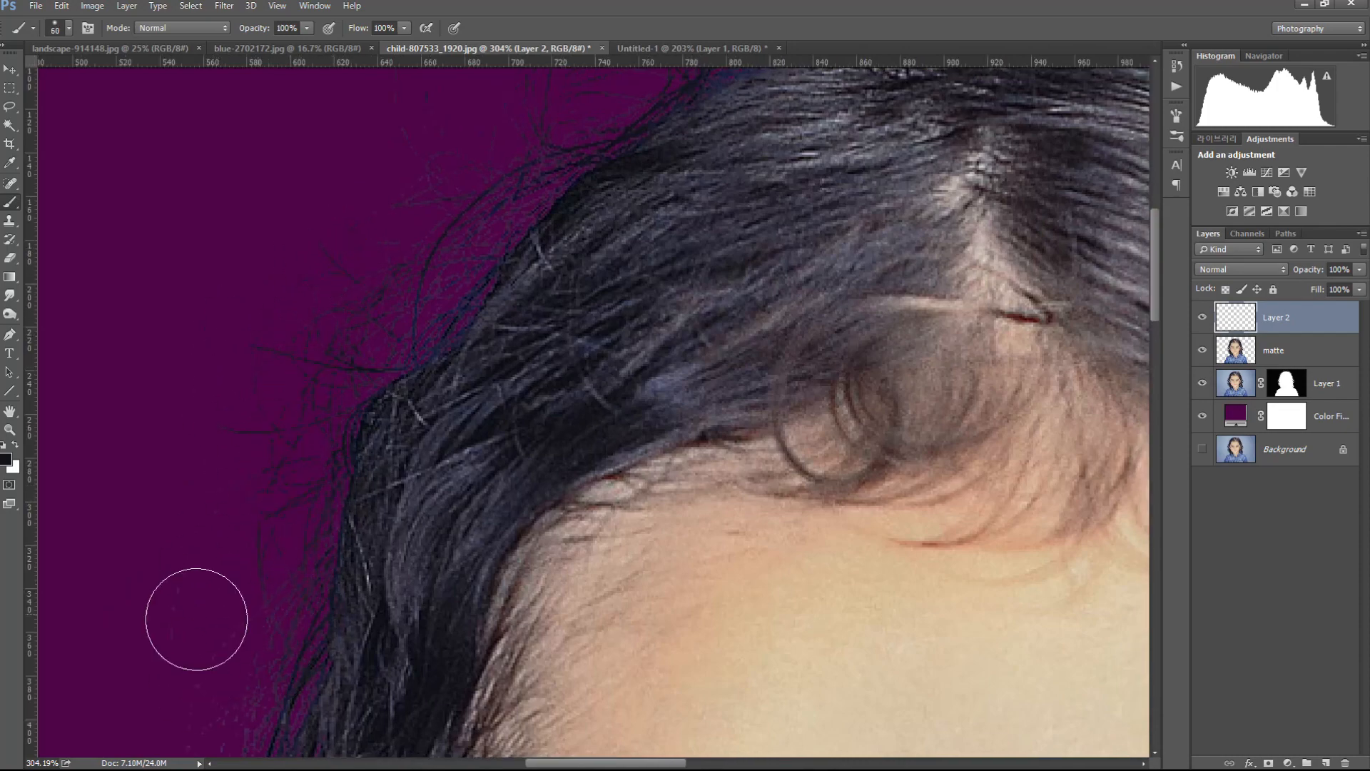
- Continue painting the dark colour over the stray hairs and curls down the image's left side to the denim collar
{"action": "left_click_drag", "start_coordinate": [275, 480], "coordinate": [373, 224]}
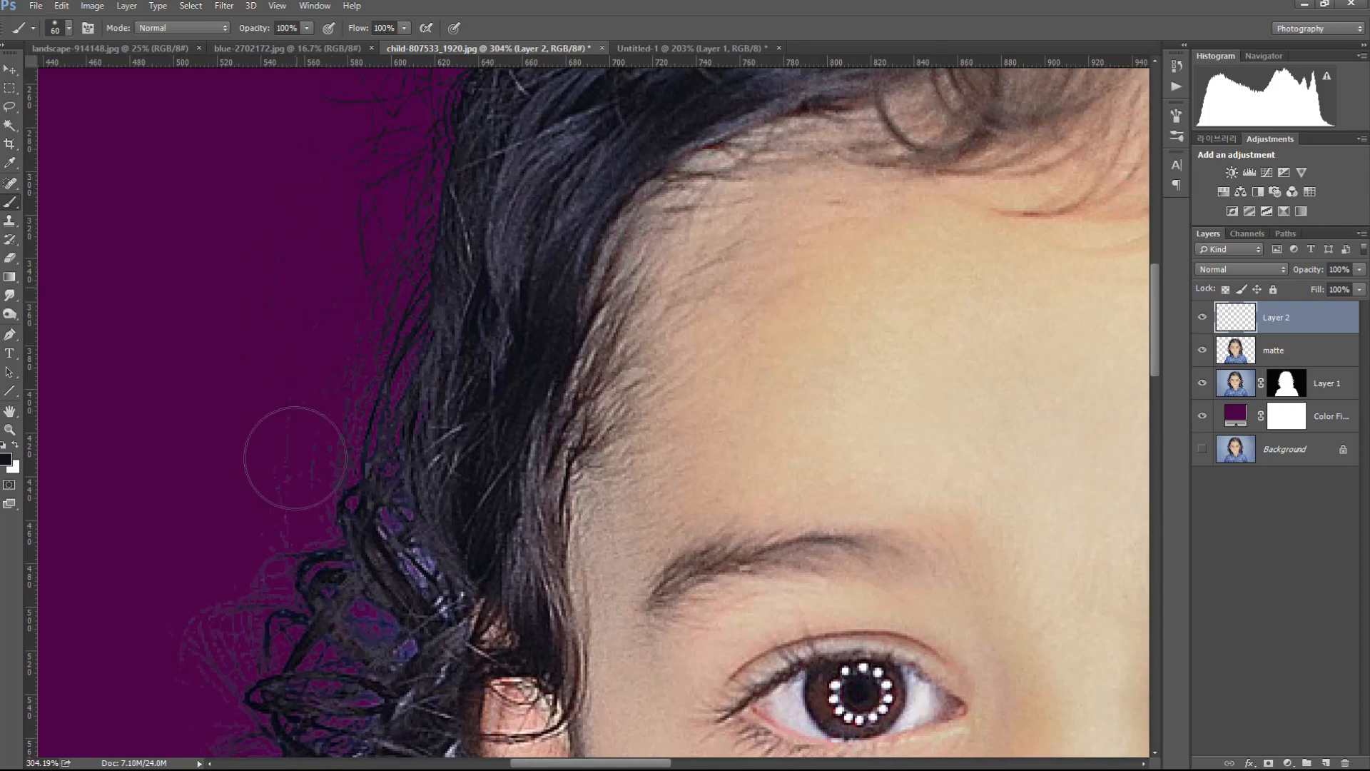
{"action": "left_click_drag", "start_coordinate": [228, 535], "coordinate": [307, 241]}
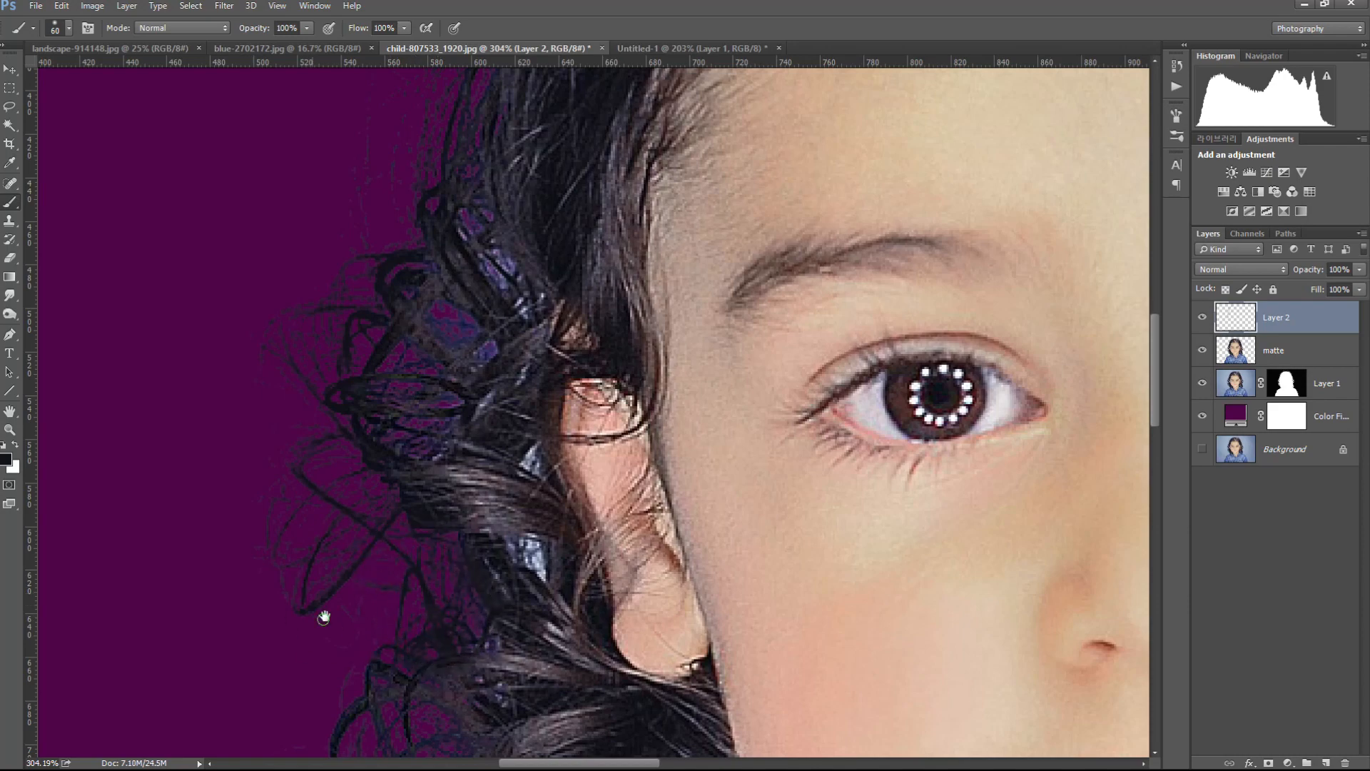
{"action": "left_click_drag", "start_coordinate": [312, 618], "coordinate": [275, 366]}
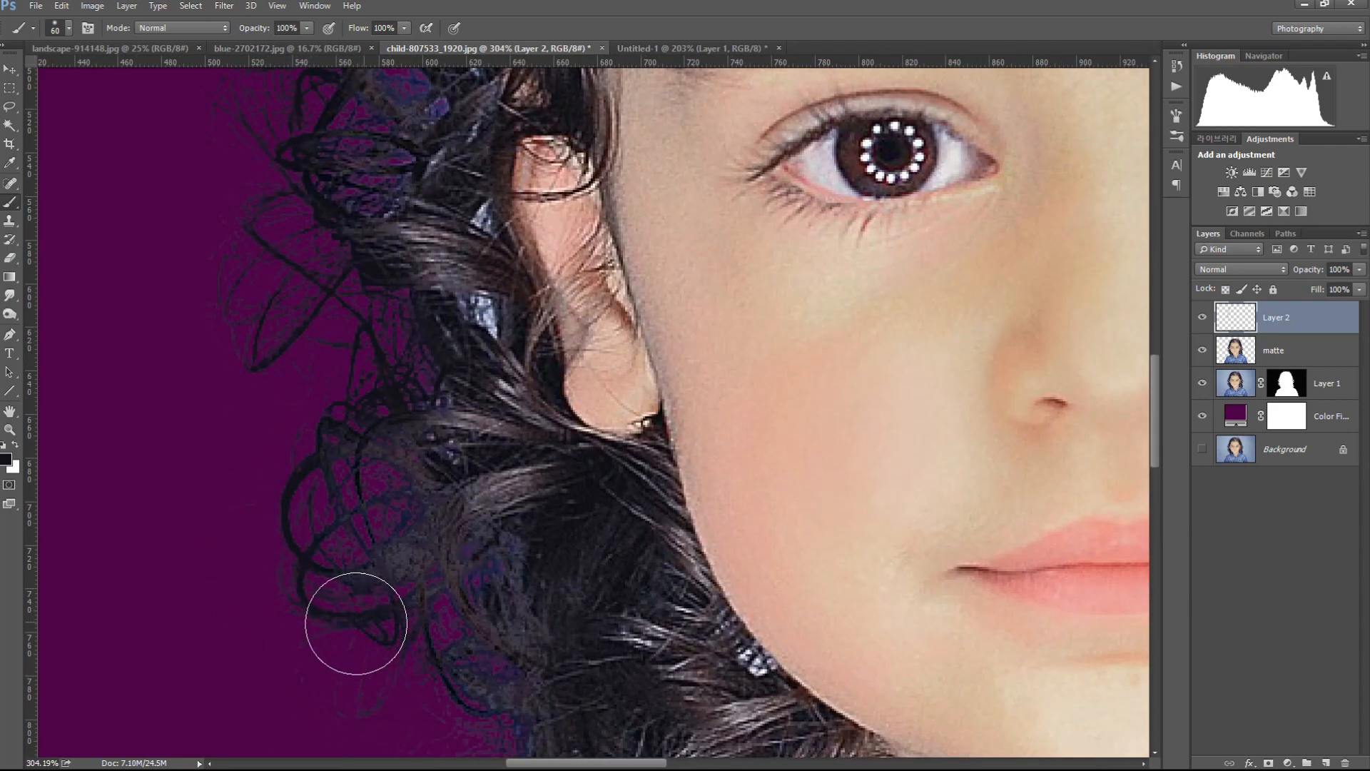
{"action": "mouse_move", "coordinate": [418, 647]}
{"action": "left_mouse_down"}
{"action": "mouse_move", "coordinate": [399, 637]}
{"action": "mouse_move", "coordinate": [418, 259]}
{"action": "left_mouse_up"}
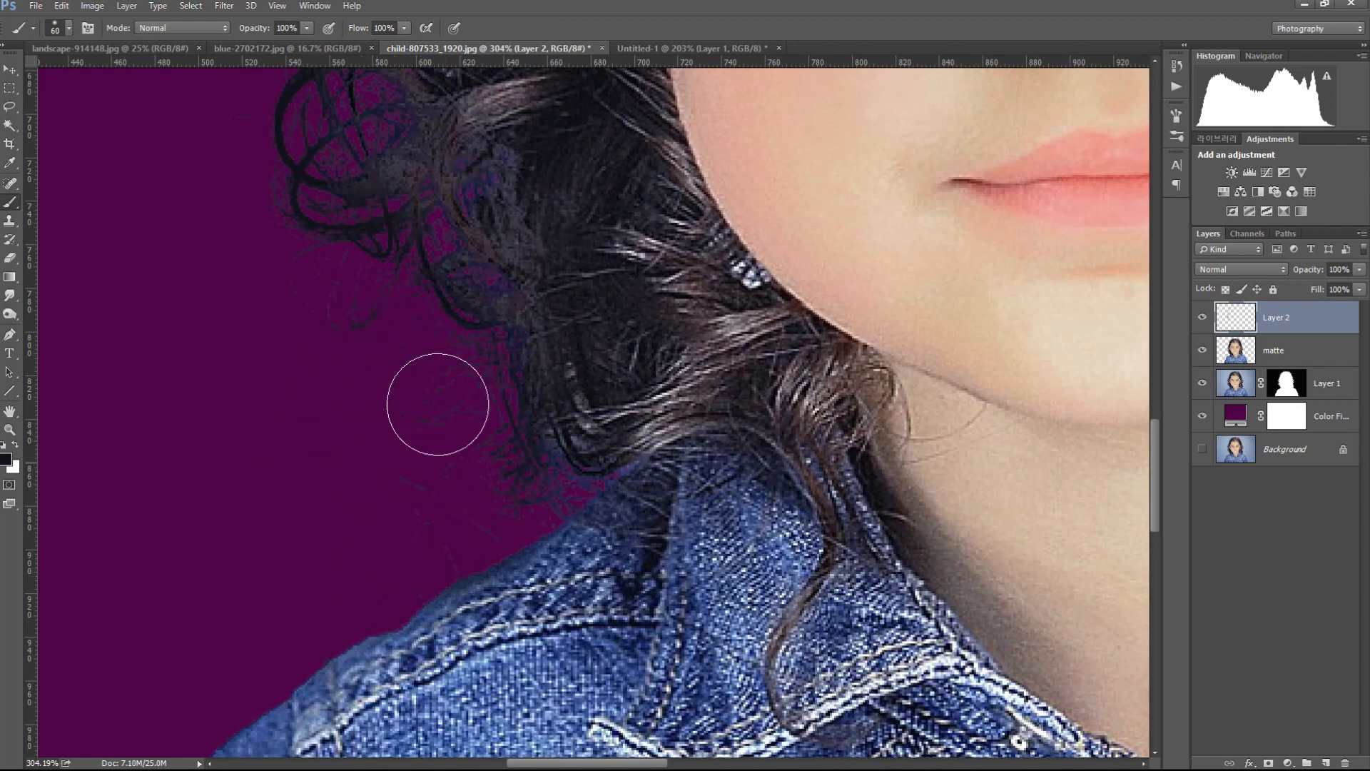
- Paint over the bright bluish spot and wisps at the crown with a dark colour sampled from the nearby hair
{"action": "key", "text": "e"}
{"action": "left_click_drag", "start_coordinate": [820, 428], "coordinate": [459, 649]}
{"action": "left_click_drag", "start_coordinate": [960, 468], "coordinate": [738, 391]}
{"action": "left_click_drag", "start_coordinate": [604, 121], "coordinate": [696, 241]}
{"action": "left_click_drag", "start_coordinate": [511, 183], "coordinate": [587, 475]}
{"action": "key", "text": "alt"}
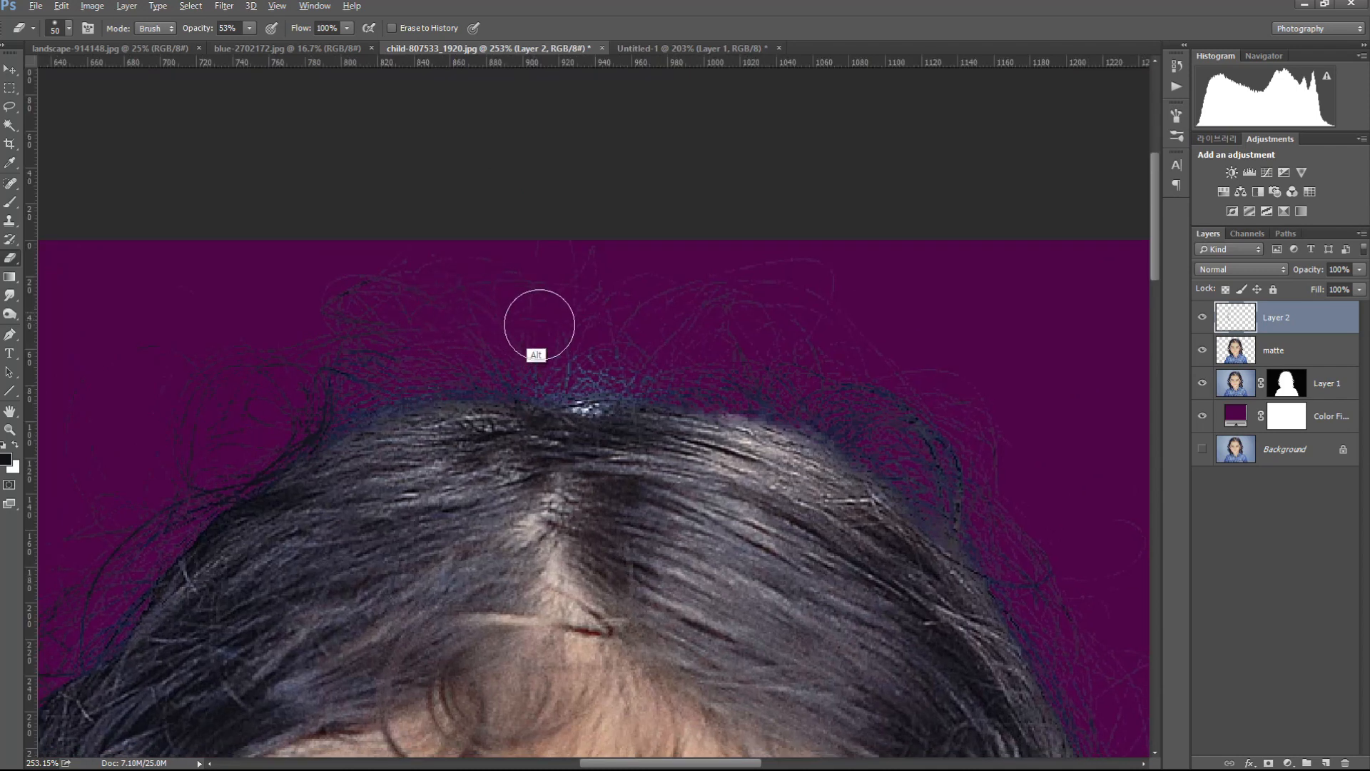
{"action": "left_click", "coordinate": [12, 203]}
{"action": "key", "text": "alt"}
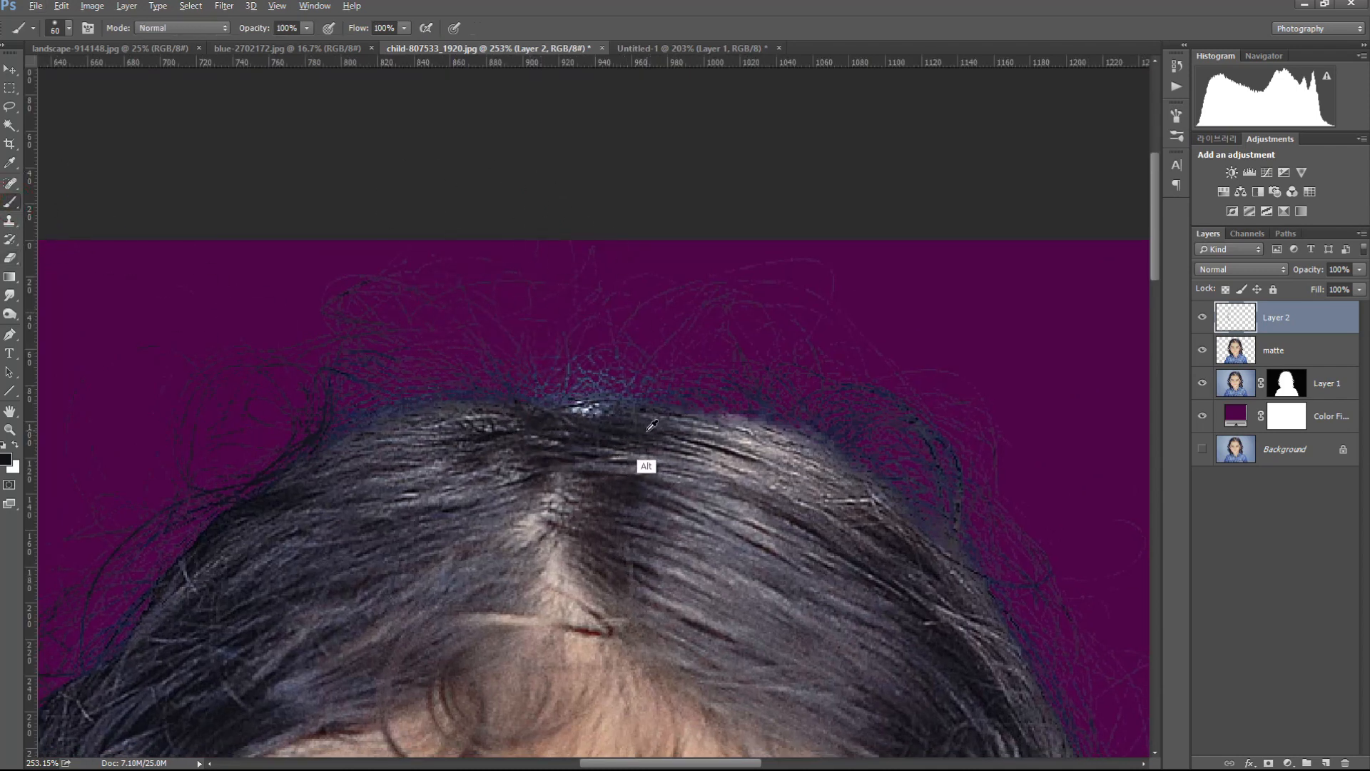
{"action": "mouse_move", "coordinate": [578, 351]}
{"action": "left_mouse_down"}
{"action": "mouse_move", "coordinate": [616, 363]}
{"action": "mouse_move", "coordinate": [581, 367]}
{"action": "left_mouse_up"}
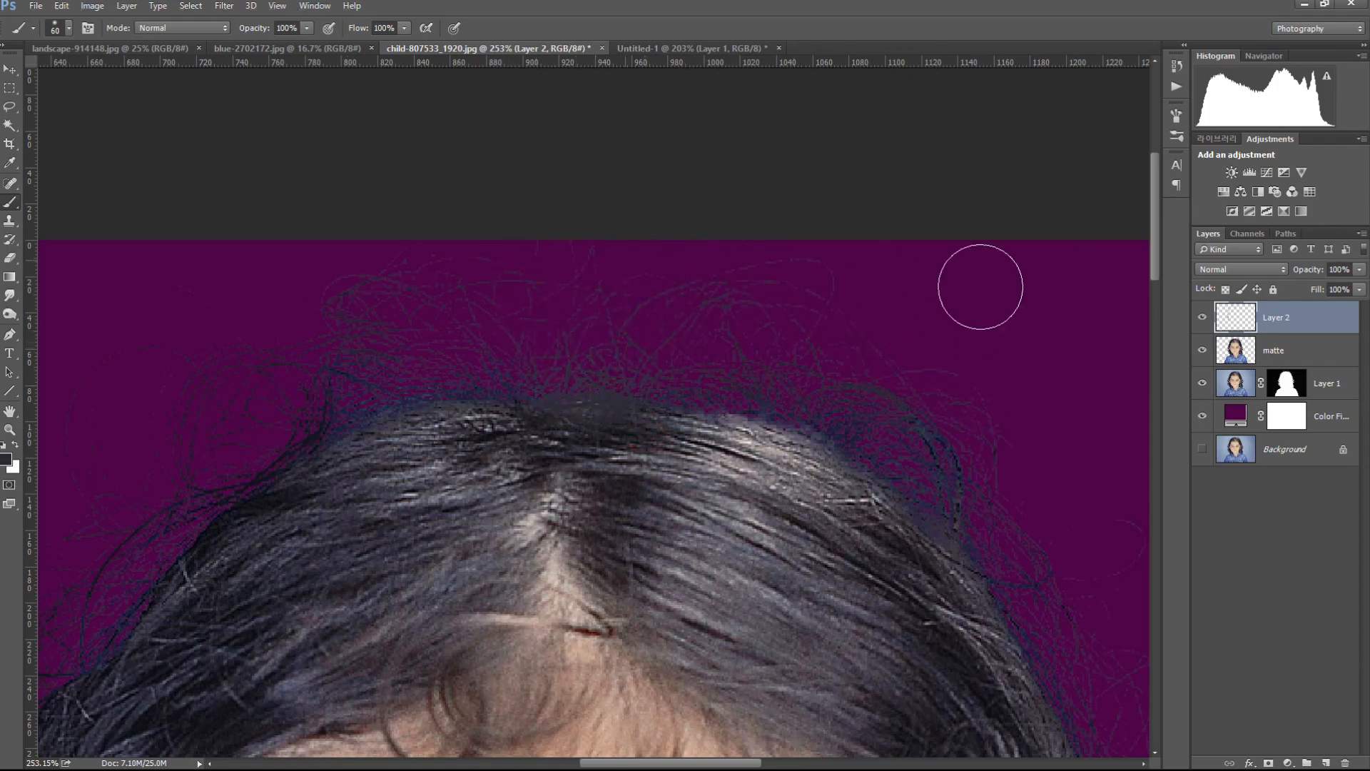
- Darken the flyaway hairs above the head and down the image's right side on Layer 2 with the size 60 brush
{"action": "mouse_move", "coordinate": [1002, 455]}
{"action": "left_mouse_down"}
{"action": "mouse_move", "coordinate": [713, 162]}
{"action": "mouse_move", "coordinate": [657, 174]}
{"action": "left_mouse_up"}
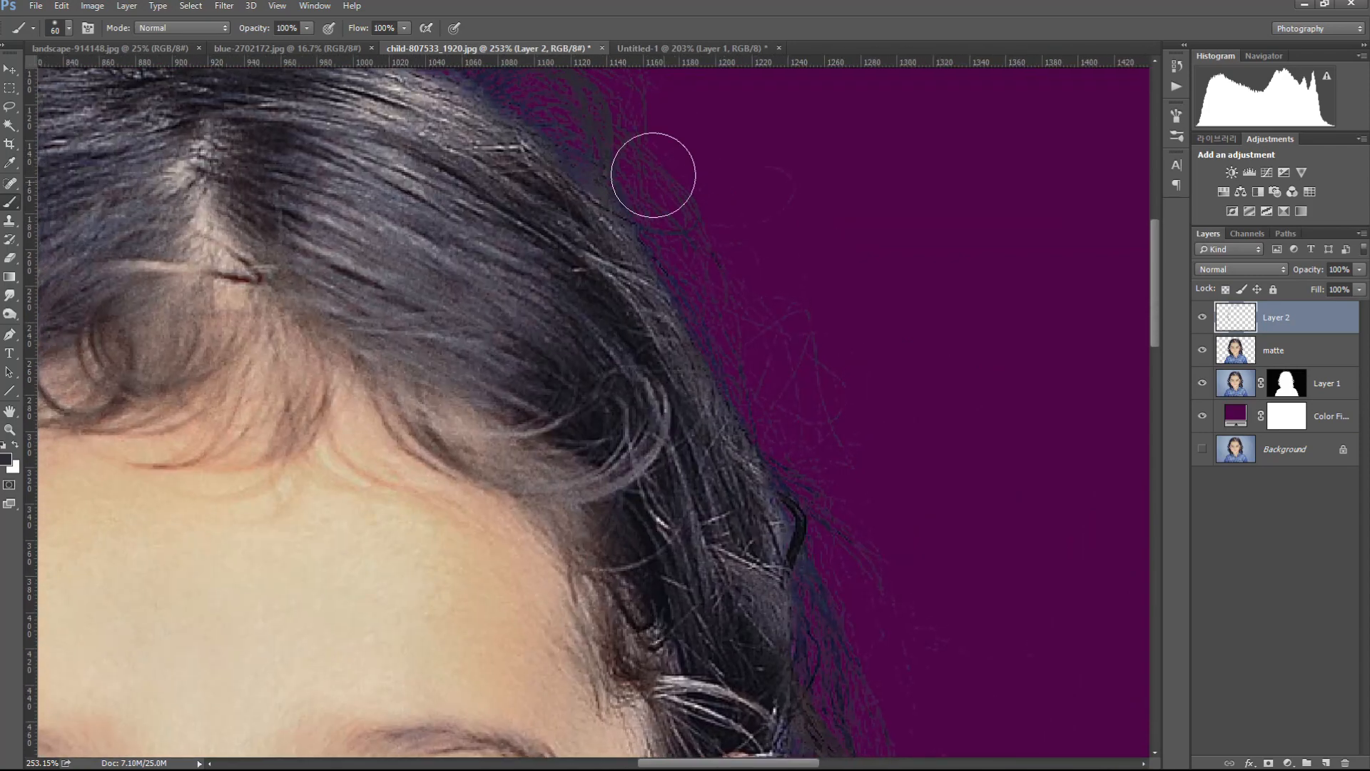
{"action": "left_click_drag", "start_coordinate": [925, 459], "coordinate": [826, 396]}
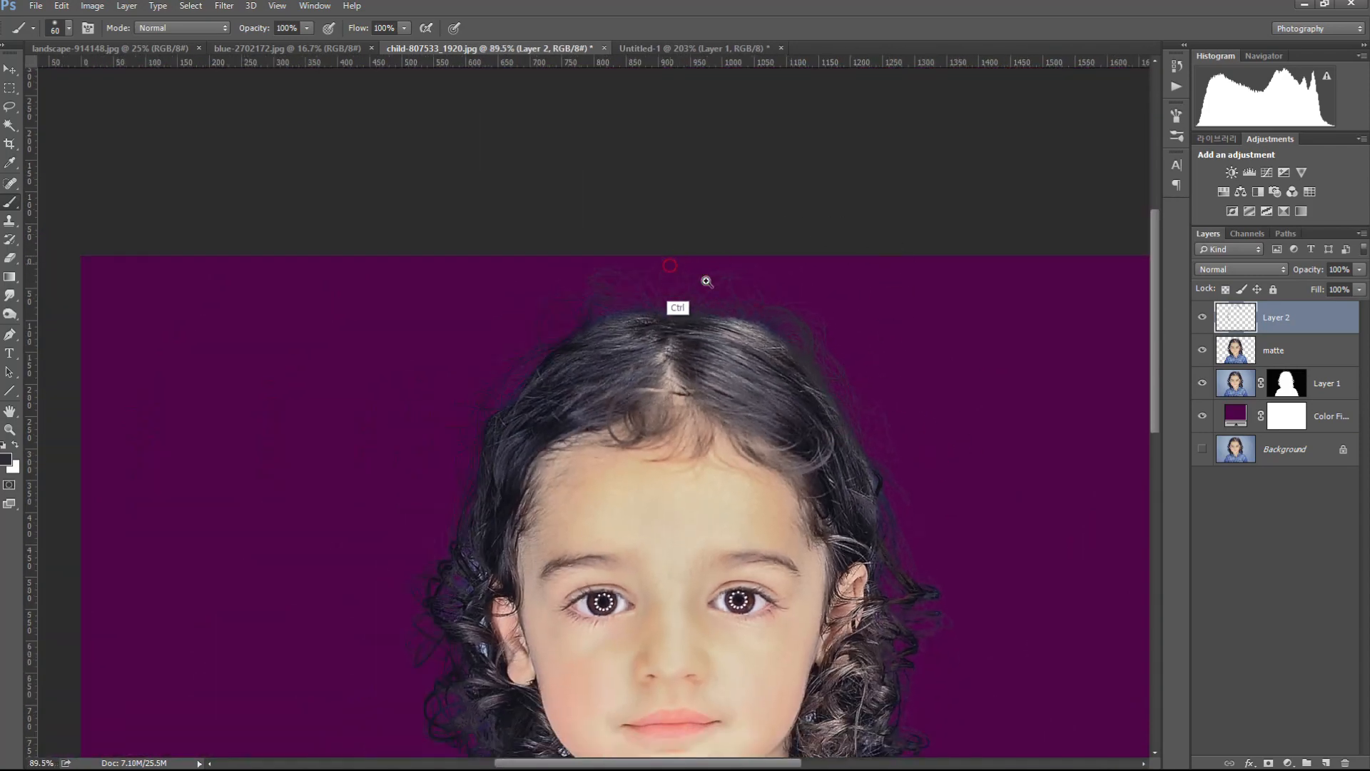
{"action": "scroll", "coordinate": [671, 306], "scroll_direction": "up", "scroll_amount": 5}
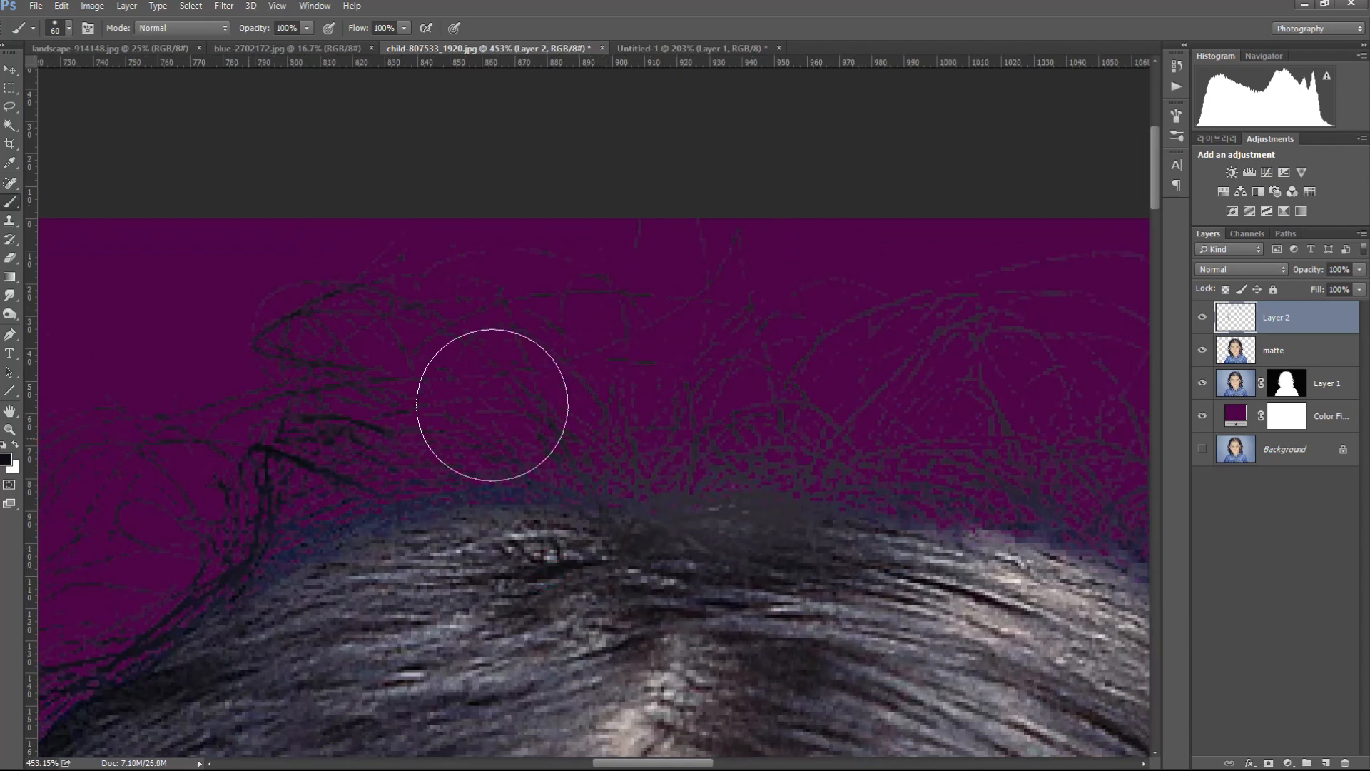
{"action": "mouse_move", "coordinate": [856, 373]}
{"action": "left_mouse_down"}
{"action": "mouse_move", "coordinate": [526, 182]}
{"action": "mouse_move", "coordinate": [555, 192]}
{"action": "left_mouse_up"}
{"action": "mouse_move", "coordinate": [856, 270]}
{"action": "left_mouse_down"}
{"action": "mouse_move", "coordinate": [1006, 324]}
{"action": "mouse_move", "coordinate": [678, 246]}
{"action": "left_mouse_up"}
{"action": "scroll", "coordinate": [842, 456], "scroll_direction": "down", "scroll_amount": 6}
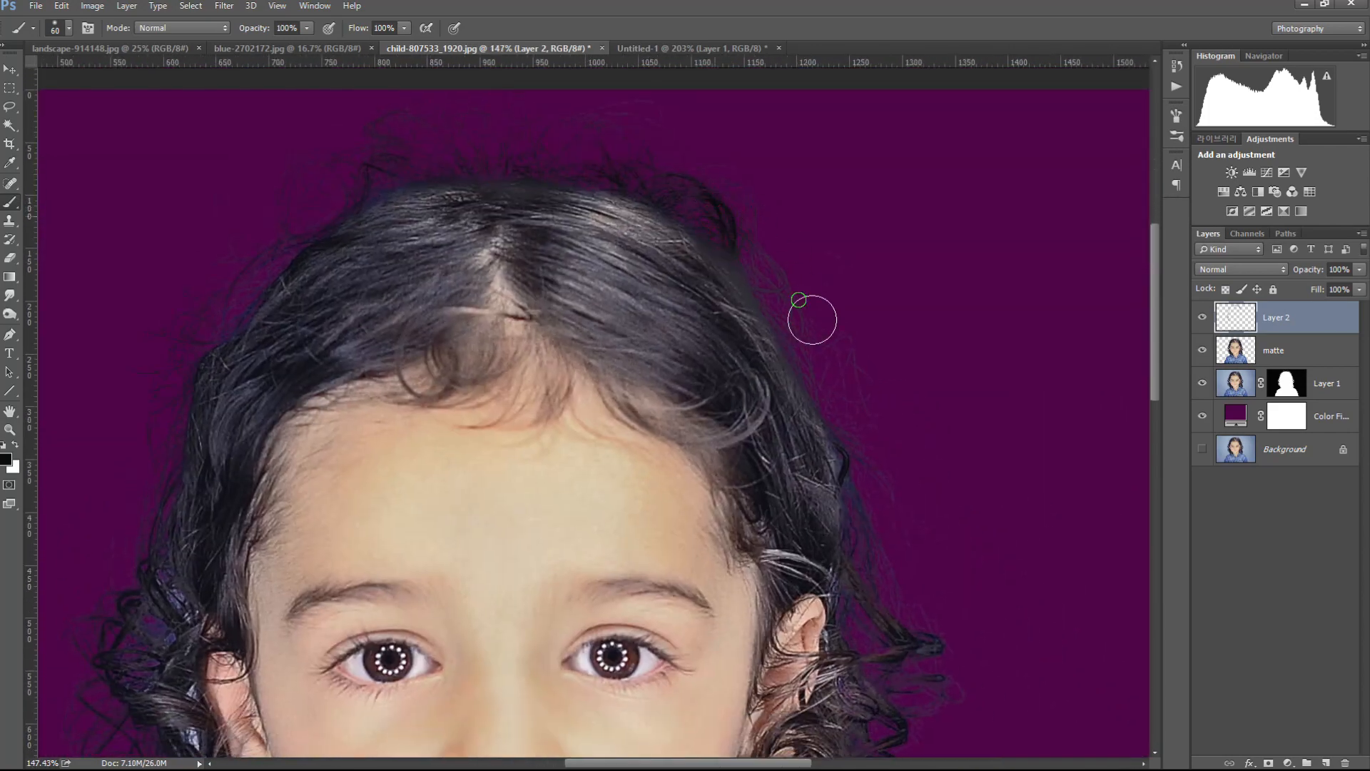
{"action": "mouse_move", "coordinate": [798, 299]}
{"action": "left_mouse_down"}
{"action": "mouse_move", "coordinate": [929, 461]}
{"action": "mouse_move", "coordinate": [795, 280]}
{"action": "mouse_move", "coordinate": [866, 417]}
{"action": "mouse_move", "coordinate": [791, 308]}
{"action": "mouse_move", "coordinate": [912, 576]}
{"action": "mouse_move", "coordinate": [870, 457]}
{"action": "mouse_move", "coordinate": [879, 501]}
{"action": "mouse_move", "coordinate": [878, 398]}
{"action": "mouse_move", "coordinate": [941, 595]}
{"action": "mouse_move", "coordinate": [918, 513]}
{"action": "mouse_move", "coordinate": [793, 292]}
{"action": "mouse_move", "coordinate": [778, 381]}
{"action": "mouse_move", "coordinate": [753, 373]}
{"action": "mouse_move", "coordinate": [776, 448]}
{"action": "mouse_move", "coordinate": [728, 376]}
{"action": "mouse_move", "coordinate": [743, 533]}
{"action": "mouse_move", "coordinate": [697, 434]}
{"action": "mouse_move", "coordinate": [708, 643]}
{"action": "mouse_move", "coordinate": [734, 530]}
{"action": "mouse_move", "coordinate": [720, 633]}
{"action": "mouse_move", "coordinate": [709, 598]}
{"action": "mouse_move", "coordinate": [748, 697]}
{"action": "left_mouse_up"}
{"action": "left_click_drag", "start_coordinate": [796, 612], "coordinate": [653, 563]}
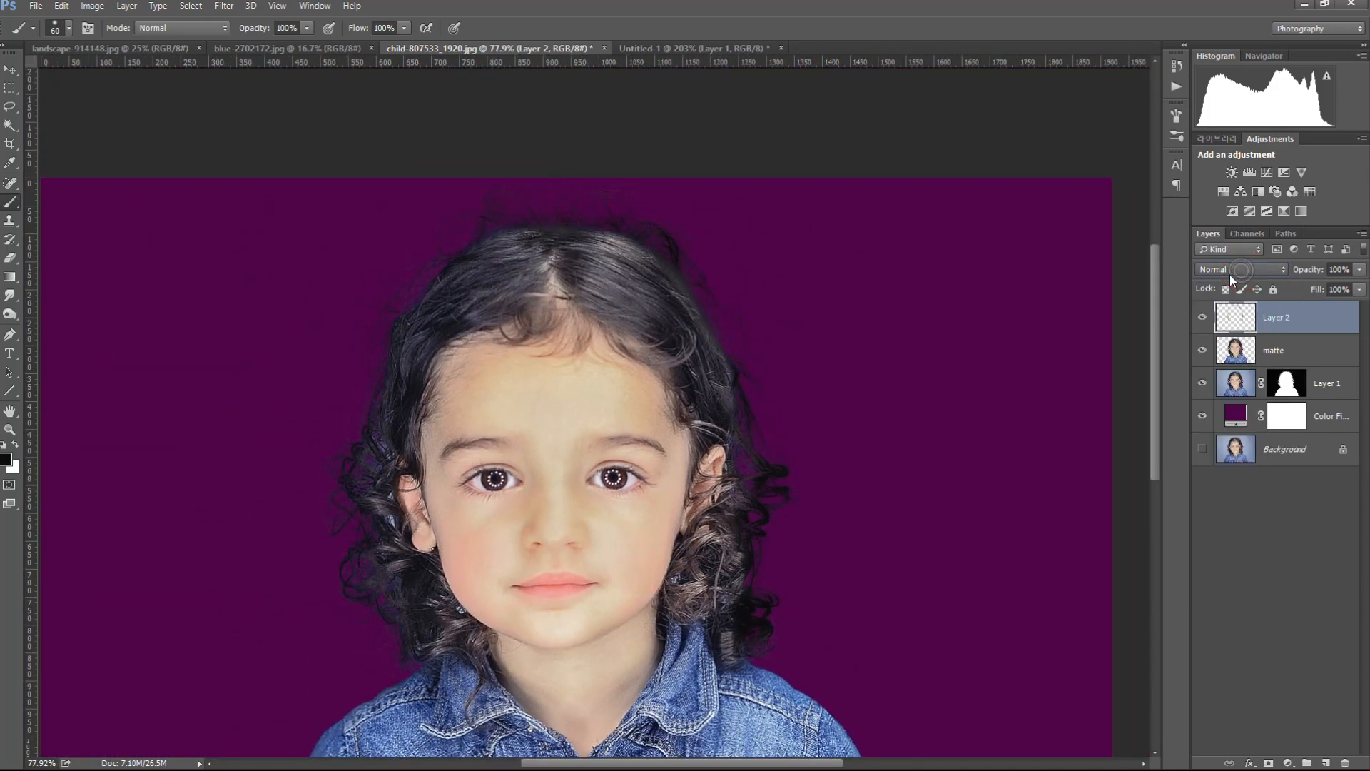
- Set the Color Fill layer's blend mode to Soft Light
{"action": "left_click", "coordinate": [1252, 272]}
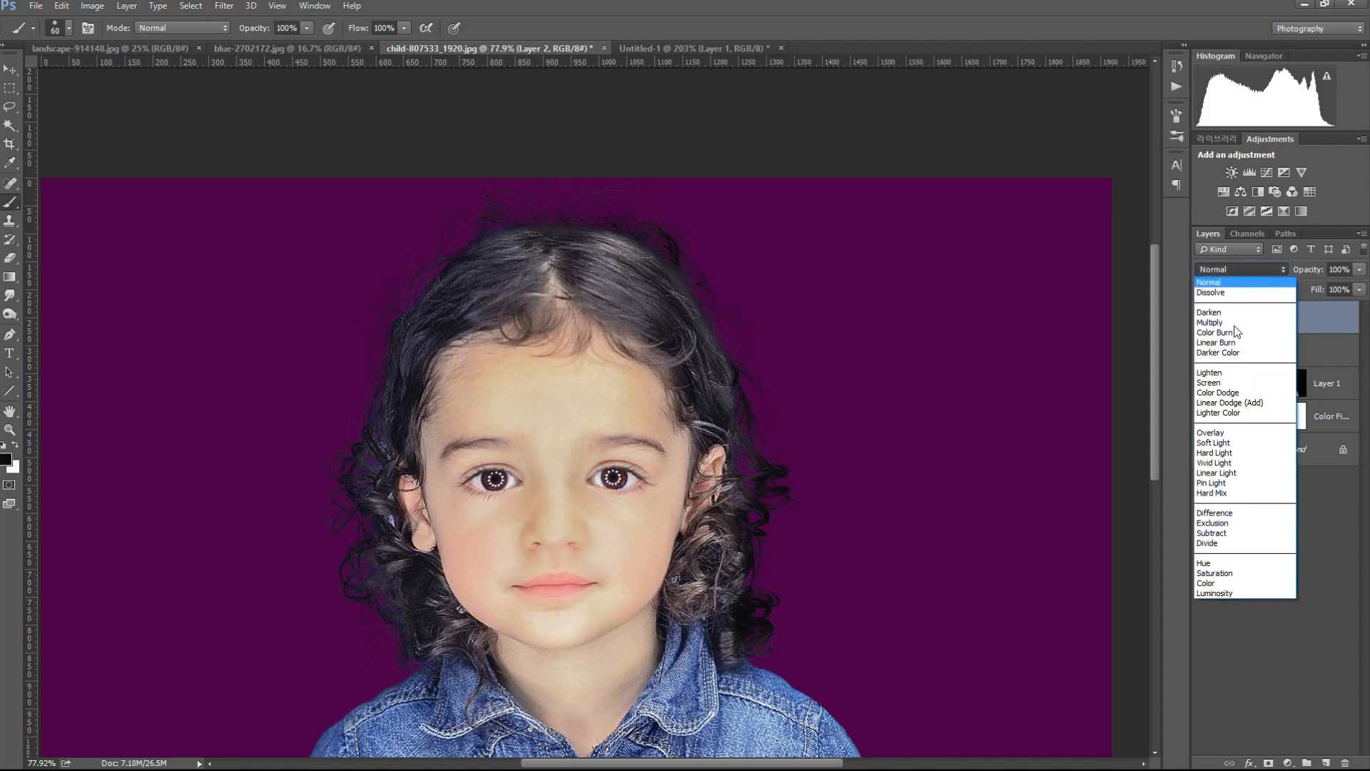
{"action": "key", "text": "Escape"}
{"action": "left_click", "coordinate": [1208, 428]}
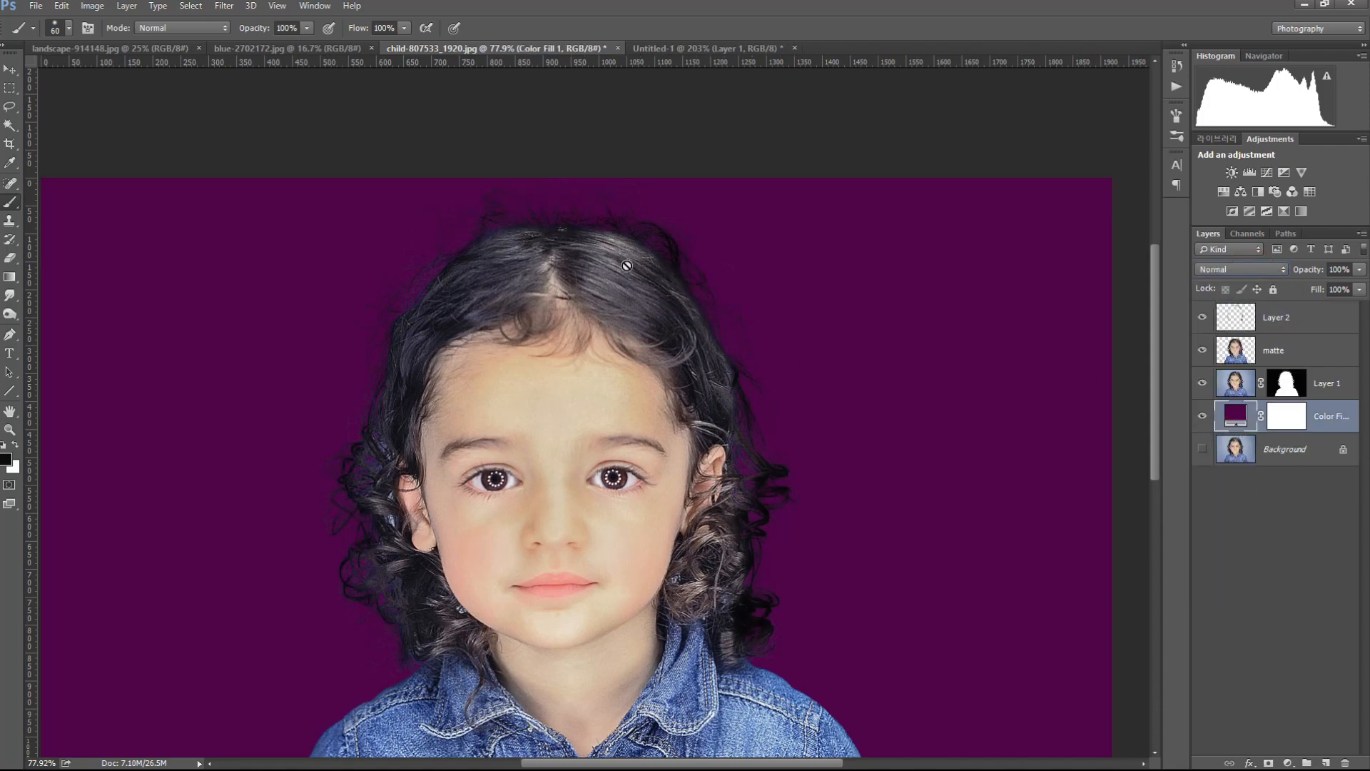
{"action": "left_click_drag", "start_coordinate": [643, 245], "coordinate": [598, 282]}
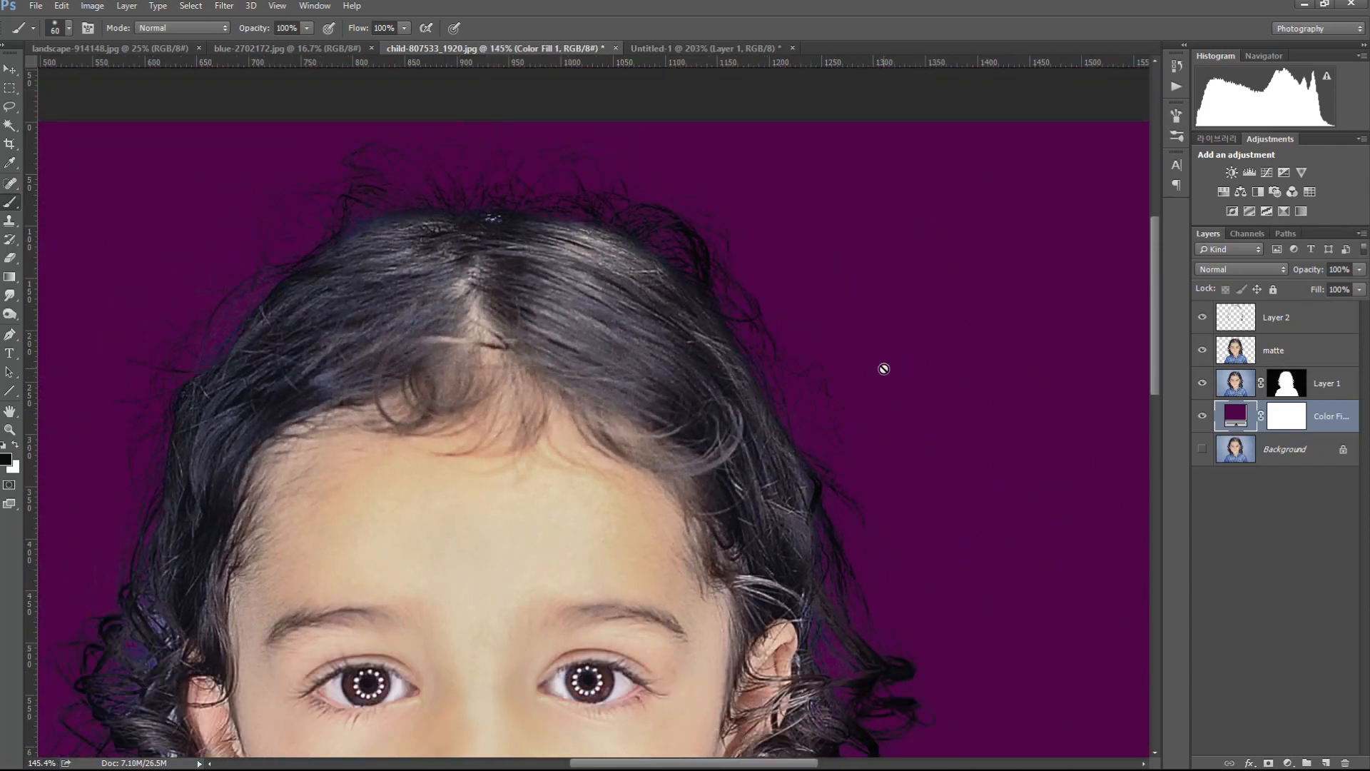
{"action": "left_click", "coordinate": [1242, 272]}
{"action": "left_click", "coordinate": [1216, 443]}
{"action": "left_click_drag", "start_coordinate": [743, 459], "coordinate": [617, 409]}
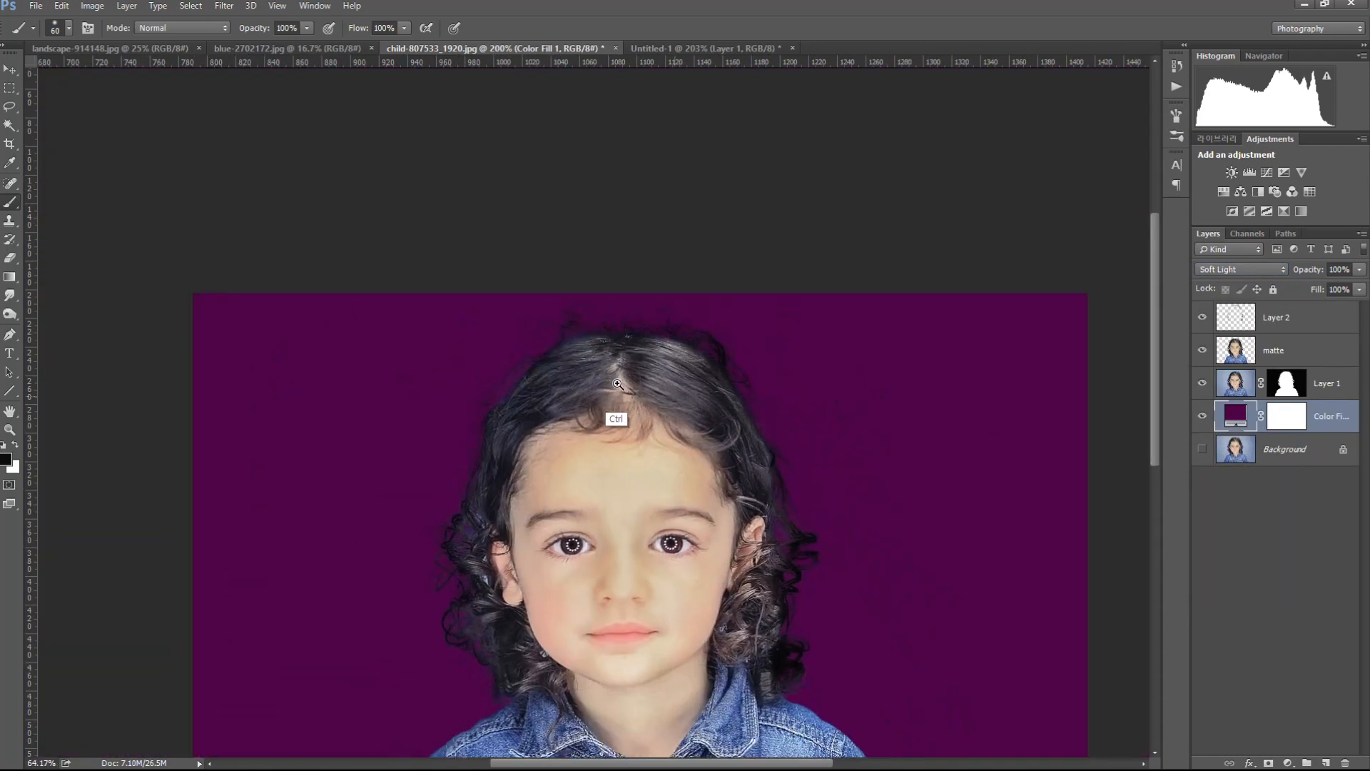
{"action": "left_click", "coordinate": [1339, 269]}
{"action": "left_click", "coordinate": [1357, 271]}
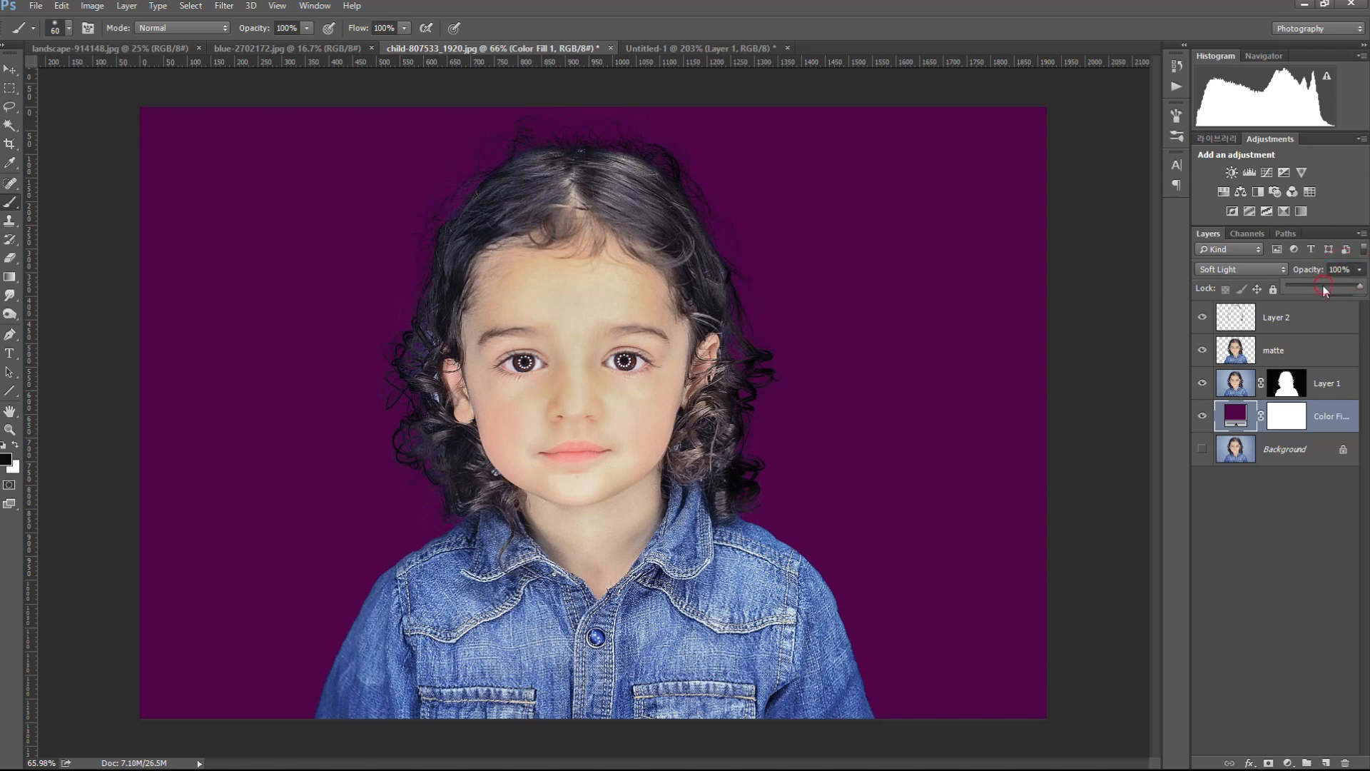
{"action": "left_click", "coordinate": [1324, 288]}
{"action": "left_click_drag", "start_coordinate": [1337, 288], "coordinate": [1360, 285]}
- Set Layer 2, which holds the painted hair, to Overlay and lower its opacity to 31%
{"action": "left_click", "coordinate": [1326, 325]}
{"action": "left_click", "coordinate": [1360, 269]}
{"action": "left_click", "coordinate": [1330, 286]}
{"action": "left_click_drag", "start_coordinate": [1334, 288], "coordinate": [1313, 289]}
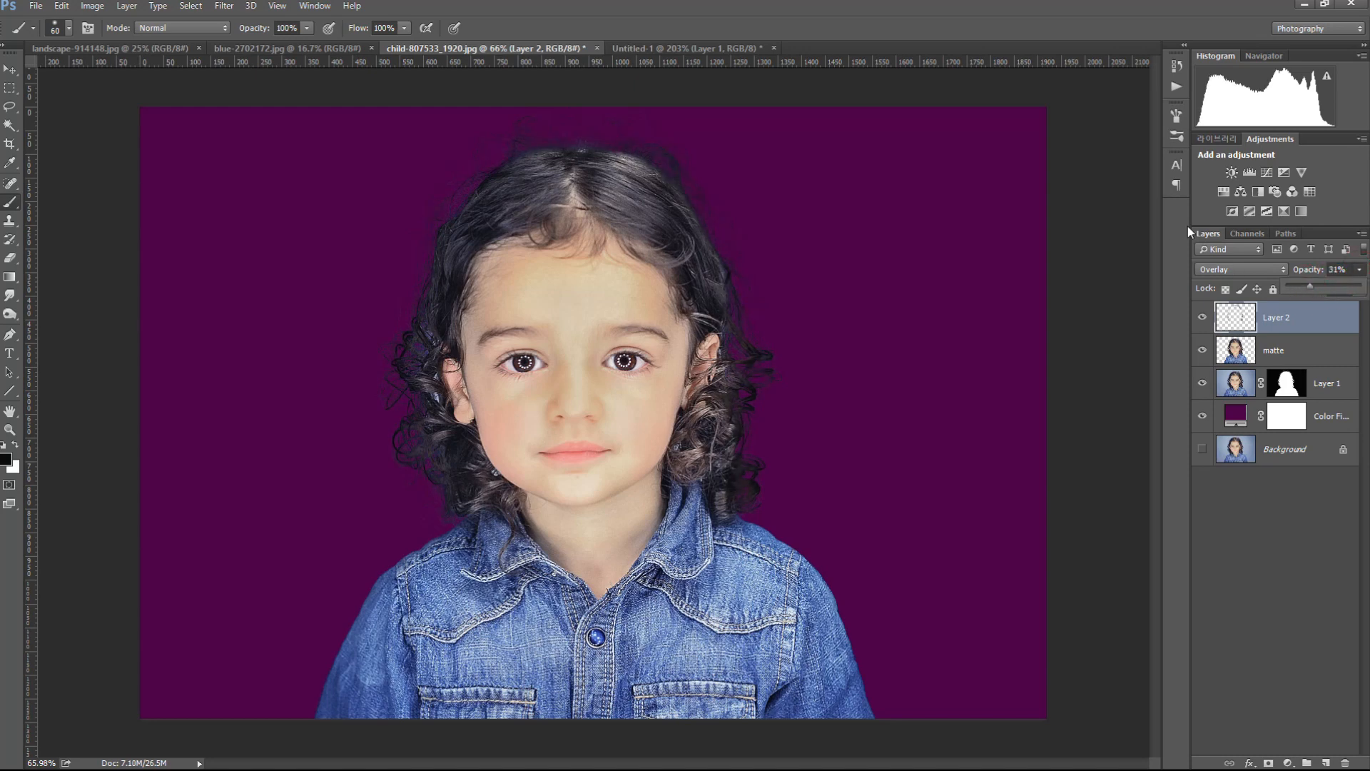
- Change the Color Fill to a light pink and lower Layer 2's opacity to 19%
{"action": "double_click", "coordinate": [1237, 416]}
{"action": "mouse_move", "coordinate": [936, 476]}
{"action": "left_mouse_down"}
{"action": "mouse_move", "coordinate": [944, 428]}
{"action": "mouse_move", "coordinate": [905, 426]}
{"action": "mouse_move", "coordinate": [900, 440]}
{"action": "left_mouse_up"}
{"action": "left_click_drag", "start_coordinate": [1013, 448], "coordinate": [1013, 443]}
{"action": "left_click", "coordinate": [1098, 414]}
{"action": "left_click", "coordinate": [1303, 317]}
{"action": "left_click", "coordinate": [1360, 269]}
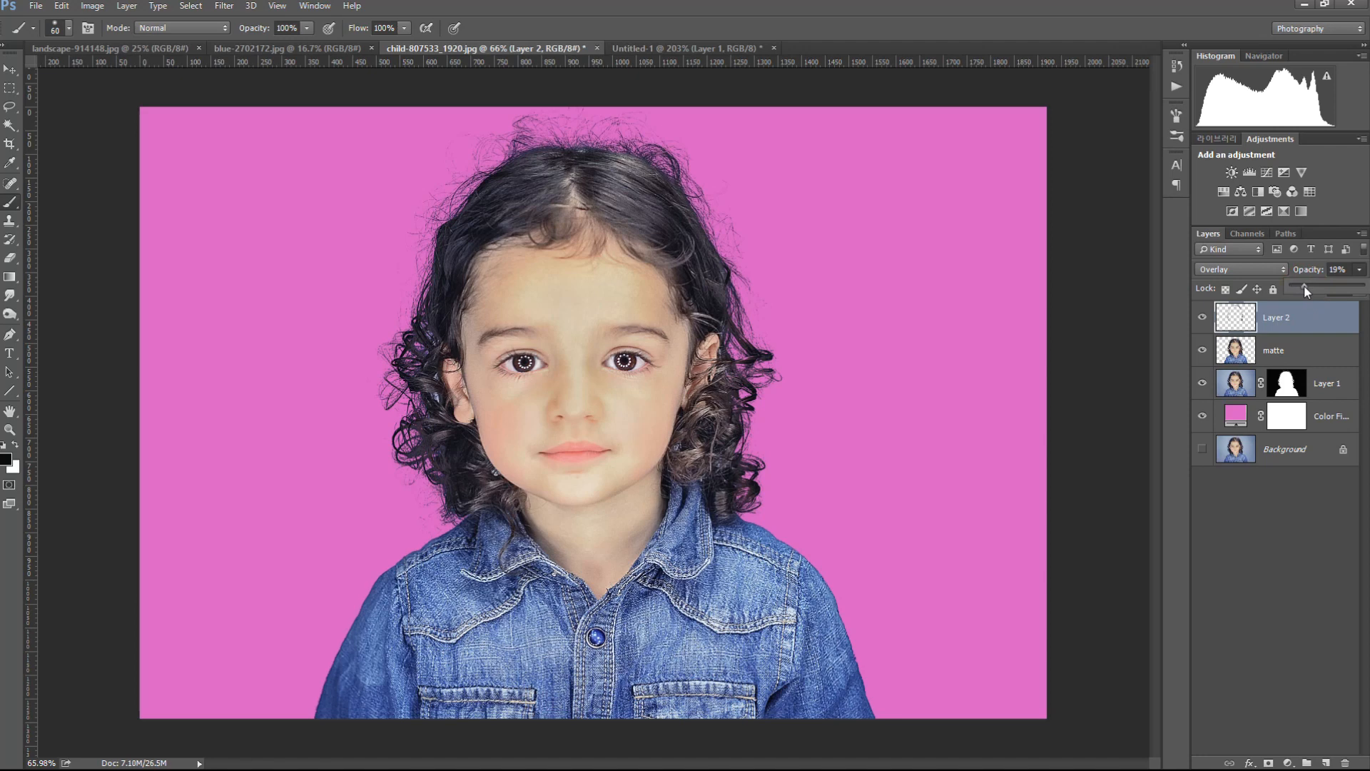
- Change the Color Fill to a dark greyish purple and set Layer 2's opacity to 40%
{"action": "left_click", "coordinate": [1238, 417]}
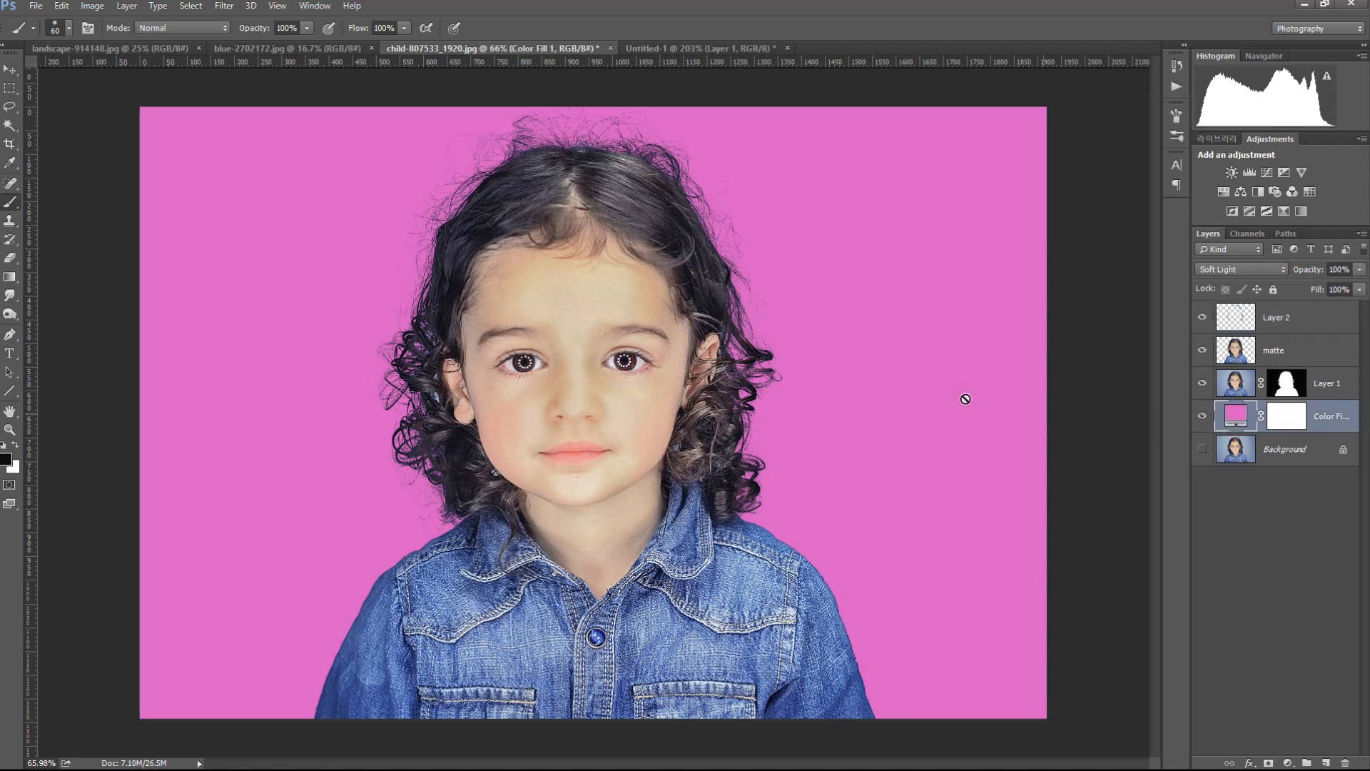
{"action": "double_click", "coordinate": [1238, 414]}
{"action": "mouse_move", "coordinate": [885, 507]}
{"action": "left_mouse_down"}
{"action": "mouse_move", "coordinate": [837, 529]}
{"action": "mouse_move", "coordinate": [853, 552]}
{"action": "mouse_move", "coordinate": [827, 541]}
{"action": "left_mouse_up"}
{"action": "left_click", "coordinate": [1107, 416]}
{"action": "left_click", "coordinate": [1277, 318]}
{"action": "left_click", "coordinate": [1360, 269]}
{"action": "left_click", "coordinate": [1313, 287]}
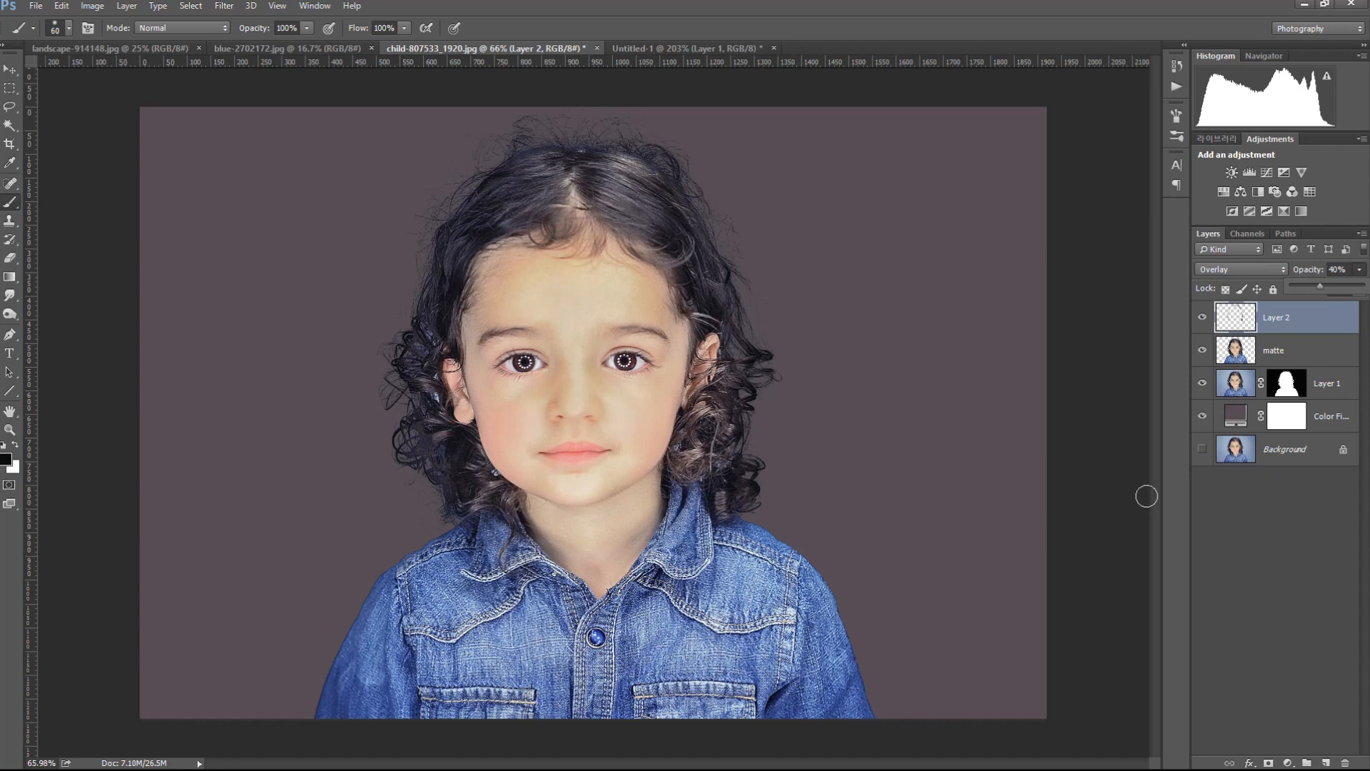
- Change the Color Fill to light green, colour 9bfe8d, behind the child
{"action": "left_click", "coordinate": [1240, 415]}
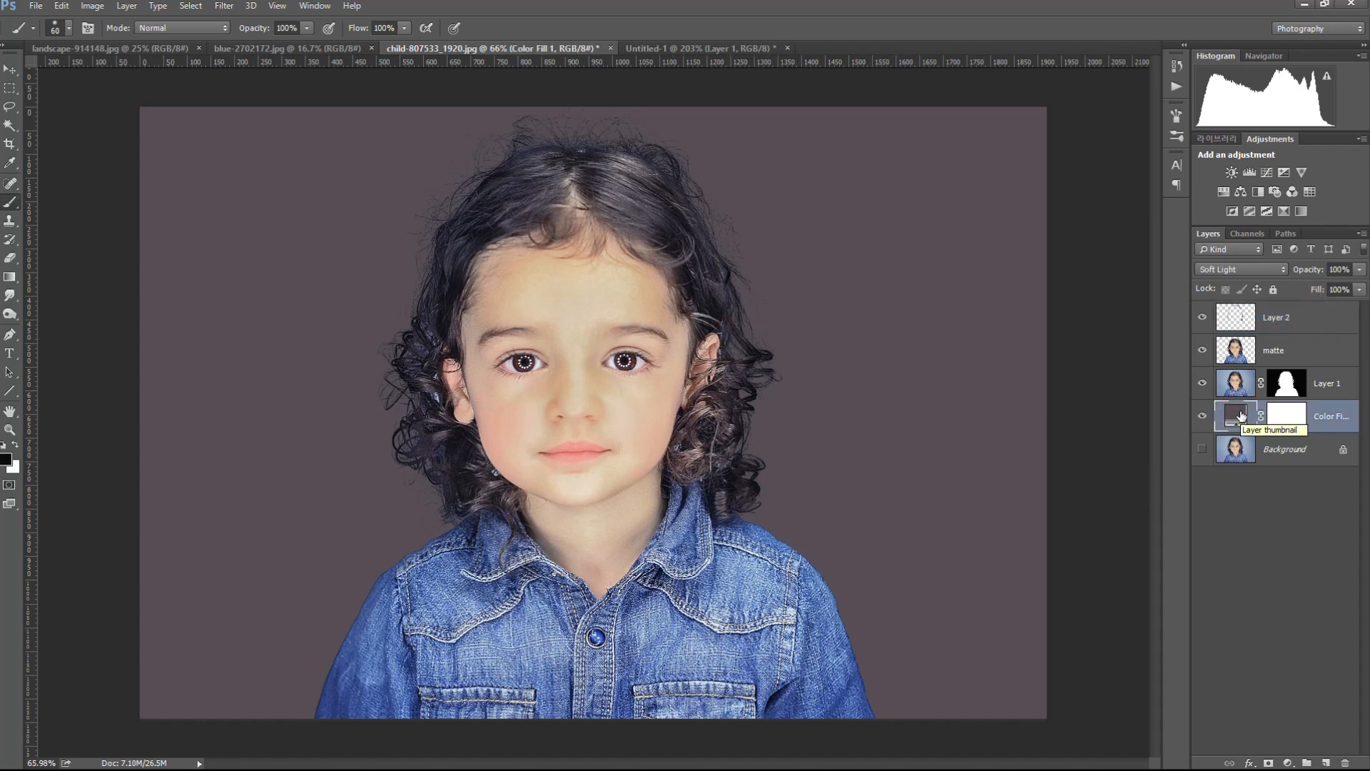
{"action": "double_click", "coordinate": [1236, 414]}
{"action": "left_click", "coordinate": [988, 421]}
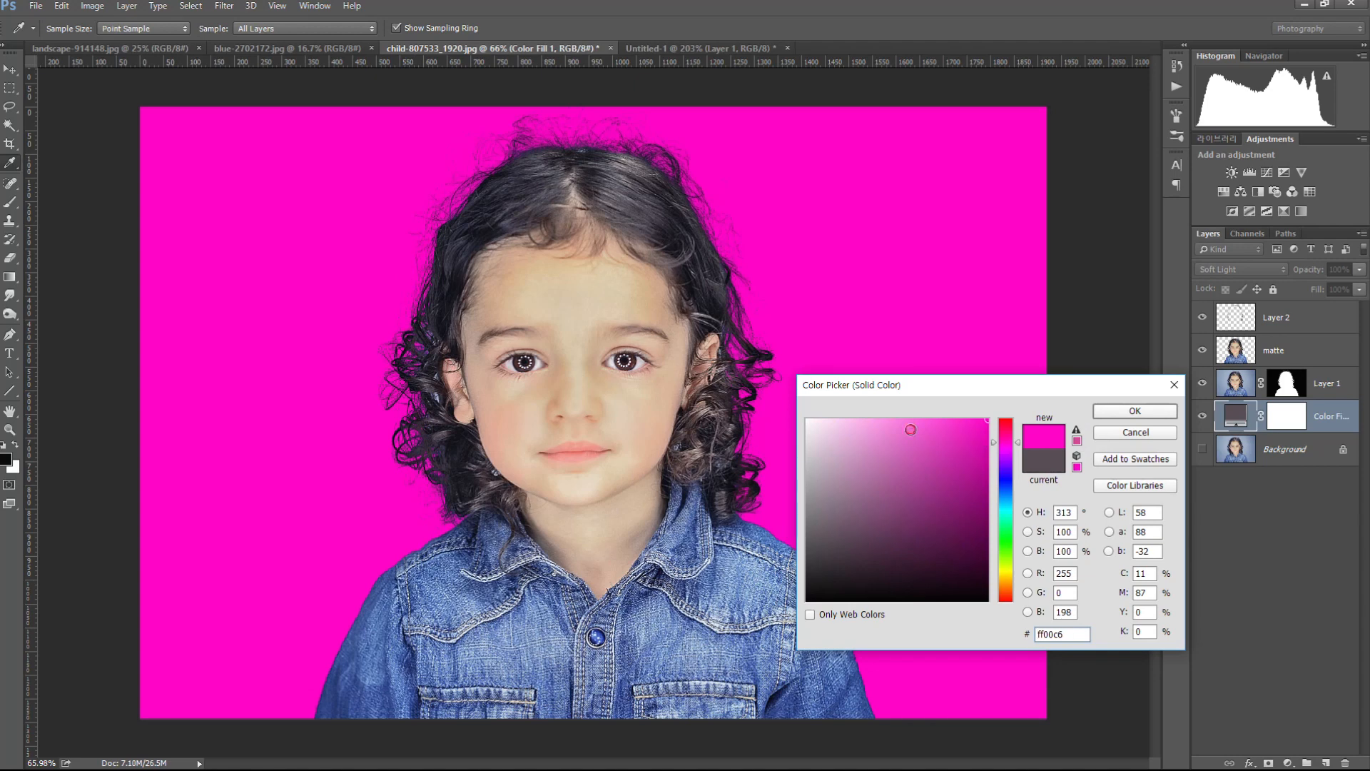
{"action": "left_click", "coordinate": [887, 420]}
{"action": "left_click_drag", "start_coordinate": [1012, 462], "coordinate": [1005, 544]}
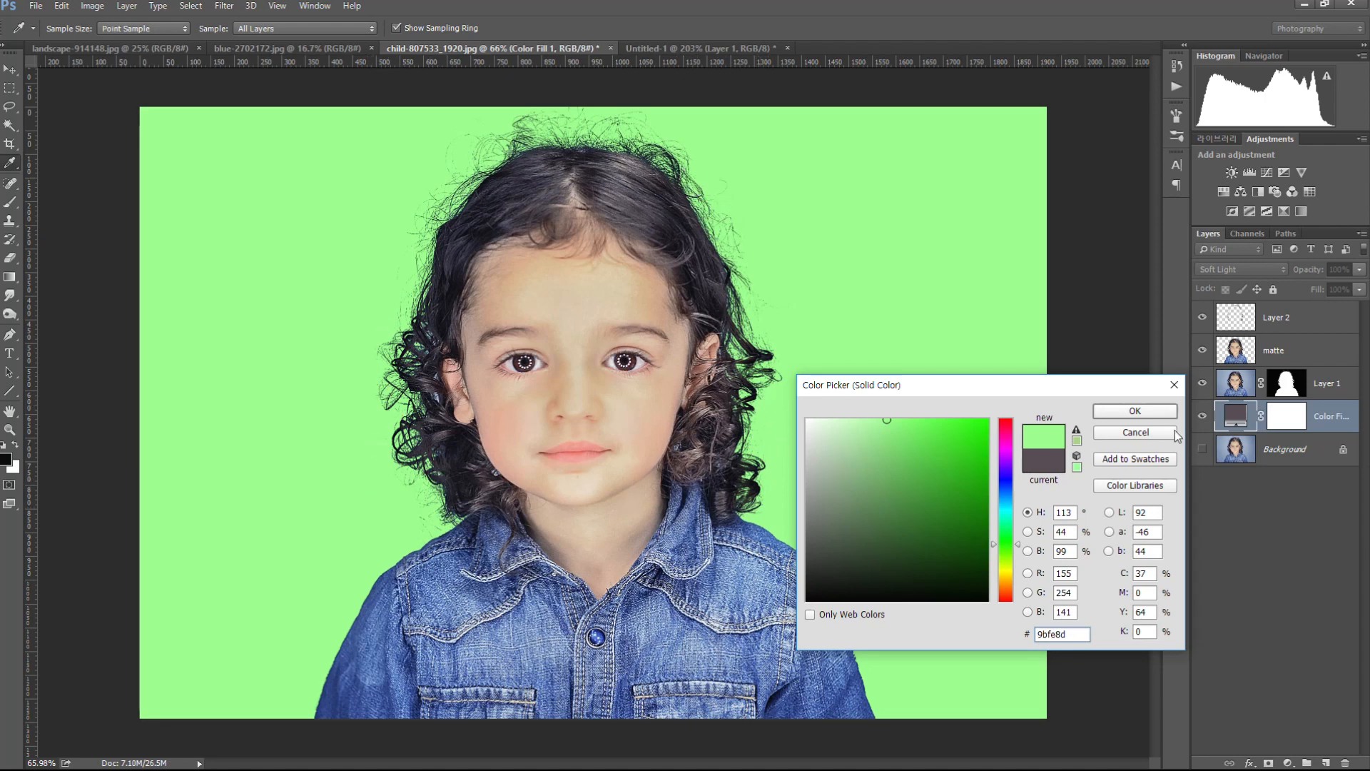
{"action": "left_click", "coordinate": [1135, 411]}
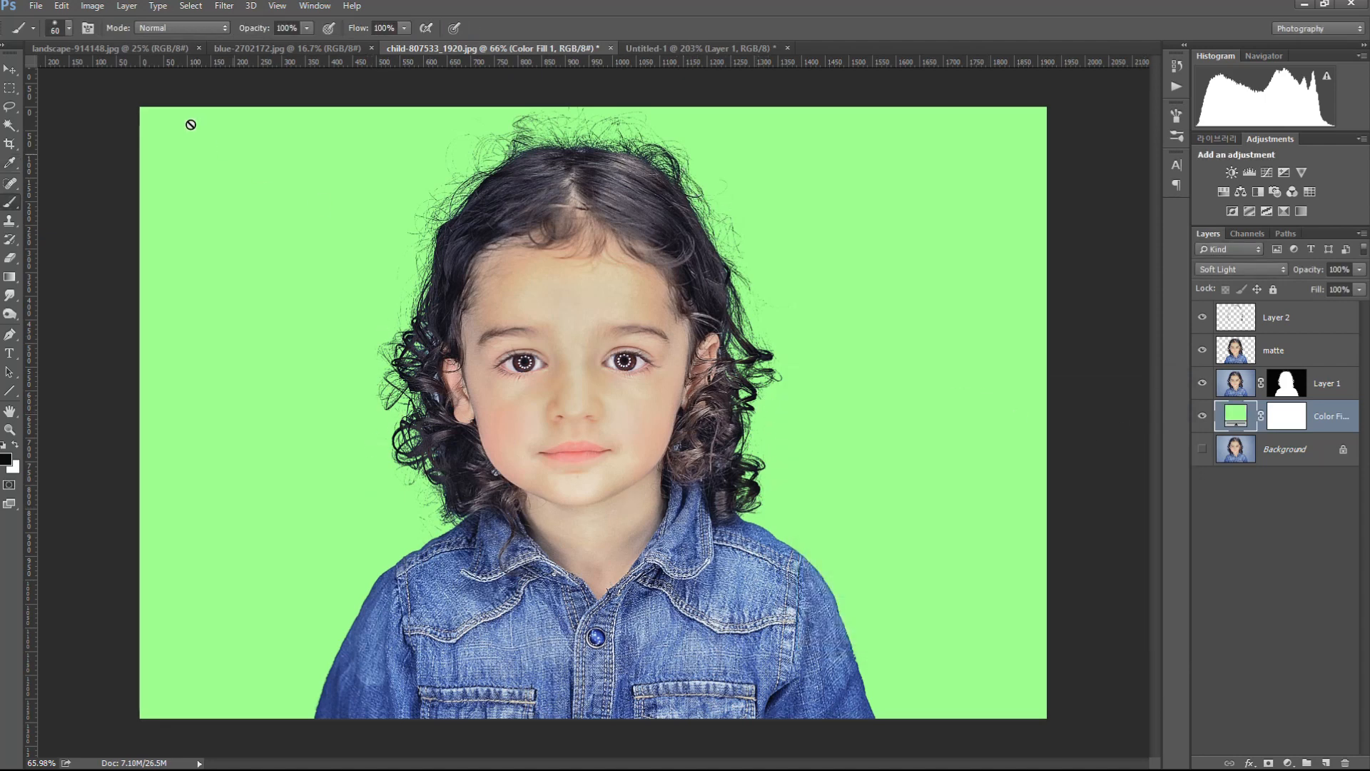
- Copy the entire sunset image from landscape-914148.jpg and paste it above the Color Fill layer in the child document
{"action": "left_click", "coordinate": [111, 48]}
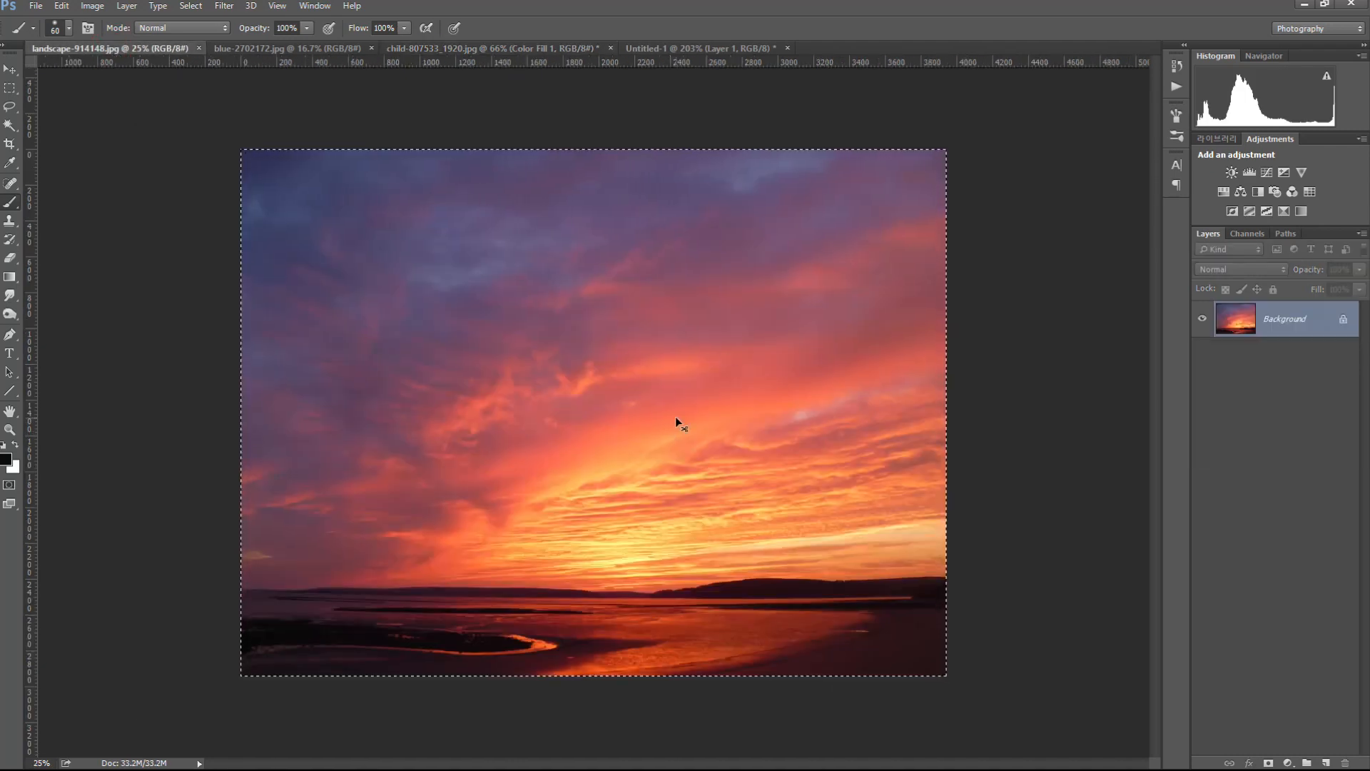
{"action": "left_click", "coordinate": [503, 48]}
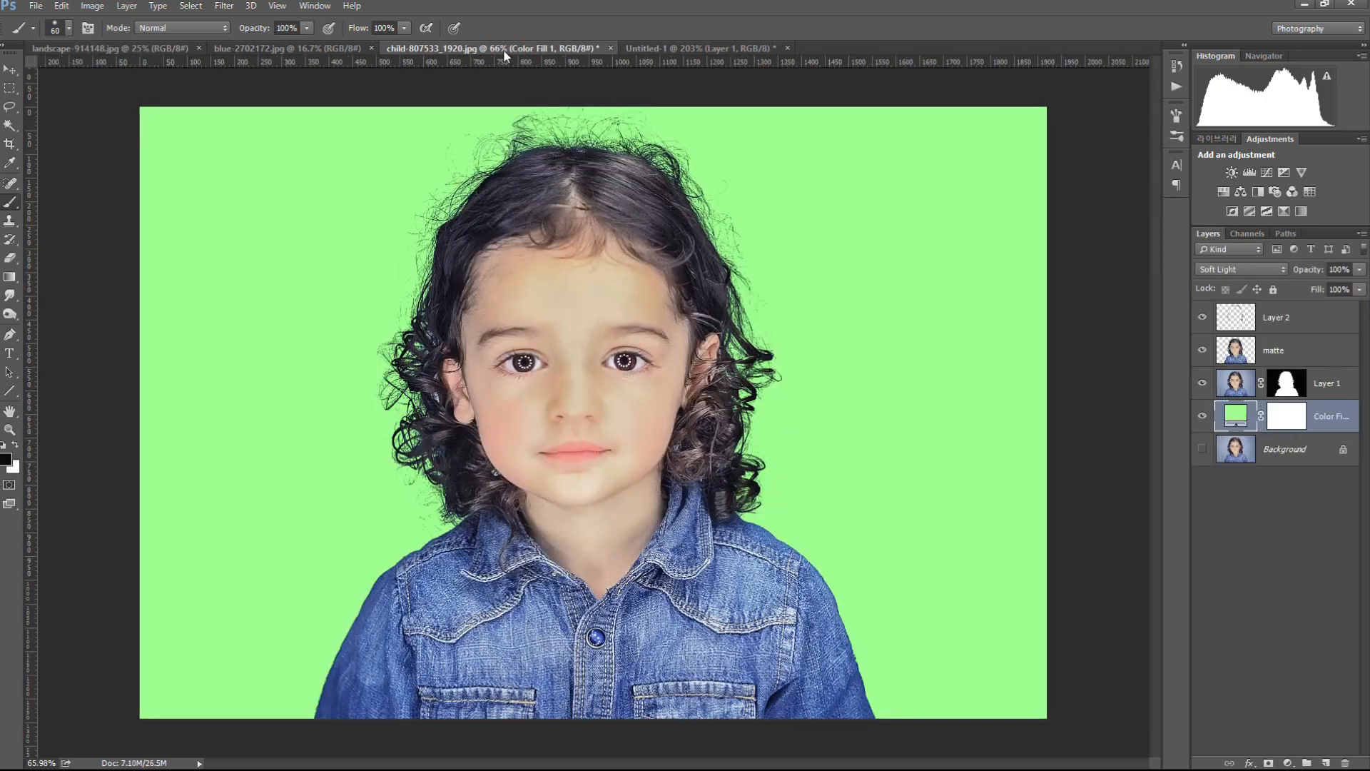
{"action": "key", "text": "ctrl+v"}
- Scale and position the pasted sunset to fill the canvas behind the child, and set Layer 2's opacity to 30%
{"action": "key", "text": "ctrl+t"}
{"action": "key", "text": "ctrl+0"}
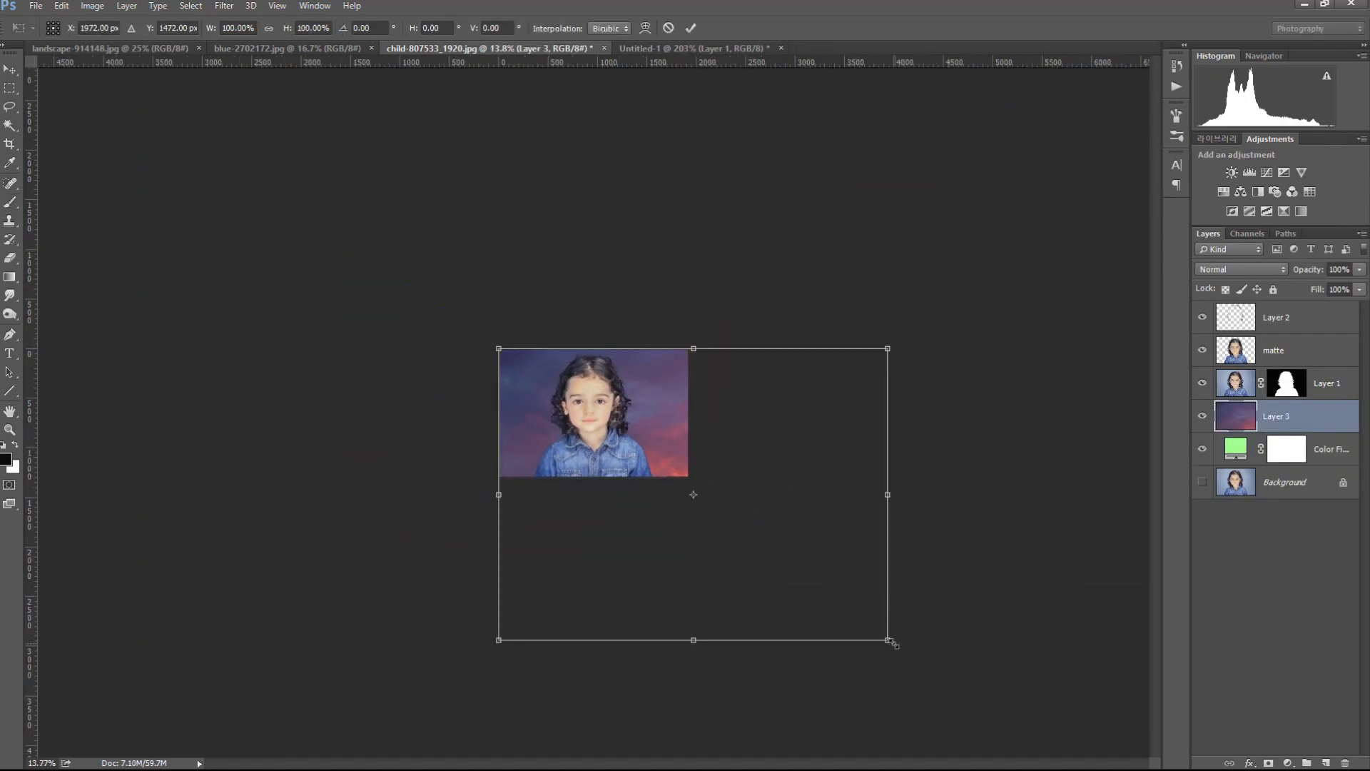
{"action": "left_click_drag", "start_coordinate": [889, 641], "coordinate": [698, 476]}
{"action": "mouse_move", "coordinate": [626, 434]}
{"action": "left_mouse_down"}
{"action": "mouse_move", "coordinate": [625, 419]}
{"action": "mouse_move", "coordinate": [634, 450]}
{"action": "mouse_move", "coordinate": [679, 491]}
{"action": "mouse_move", "coordinate": [642, 485]}
{"action": "left_mouse_up"}
{"action": "key", "text": "Return"}
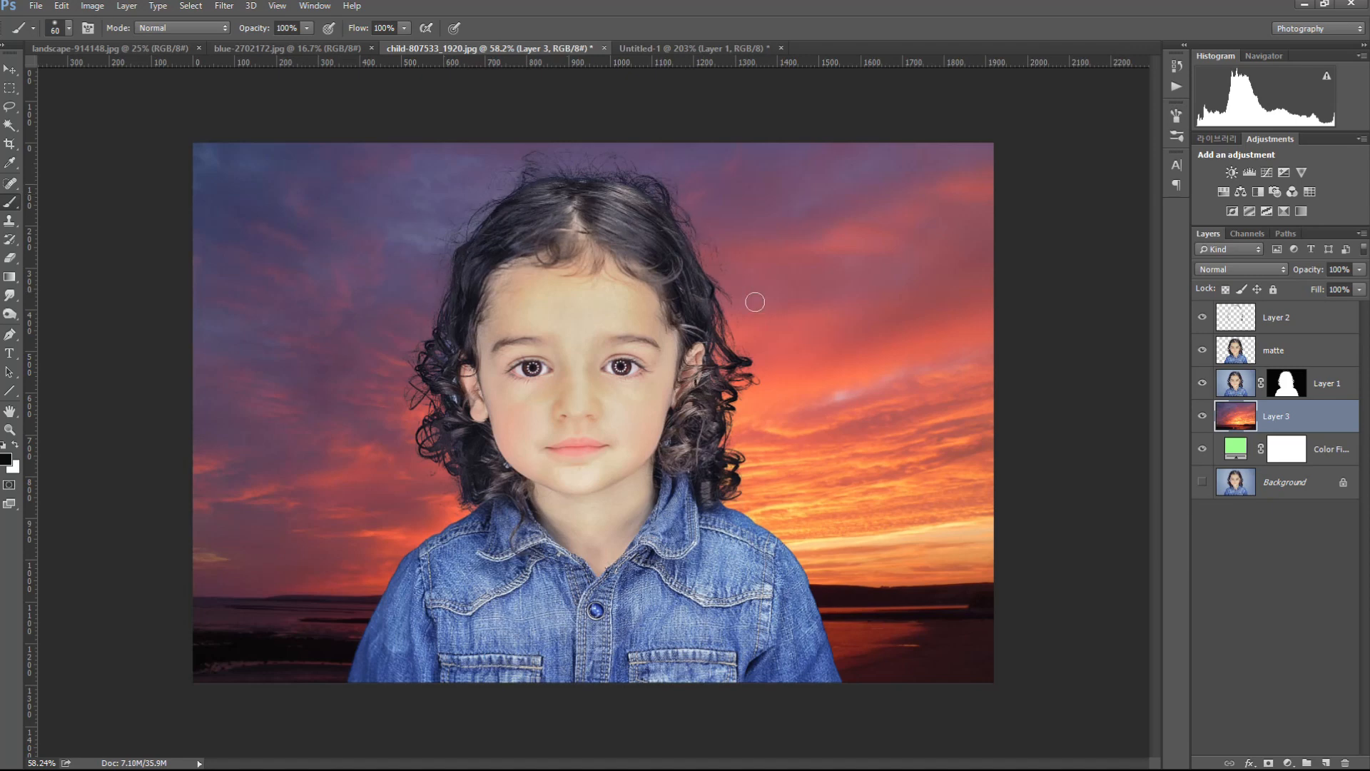
{"action": "left_click", "coordinate": [1324, 321]}
{"action": "left_click", "coordinate": [1360, 269]}
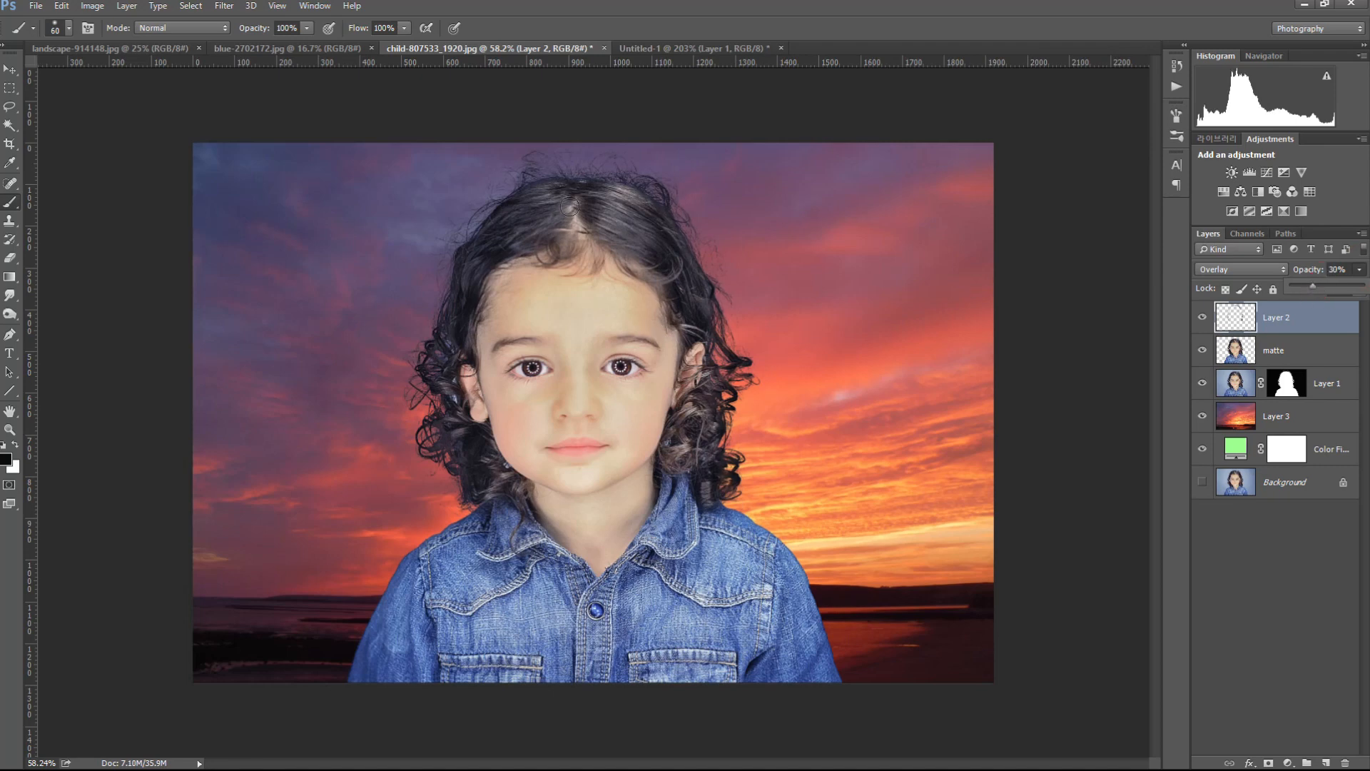
- Copy the entire lake image from blue-2702172.jpg and paste it above Layer 3 in the child document
{"action": "left_click", "coordinate": [285, 49]}
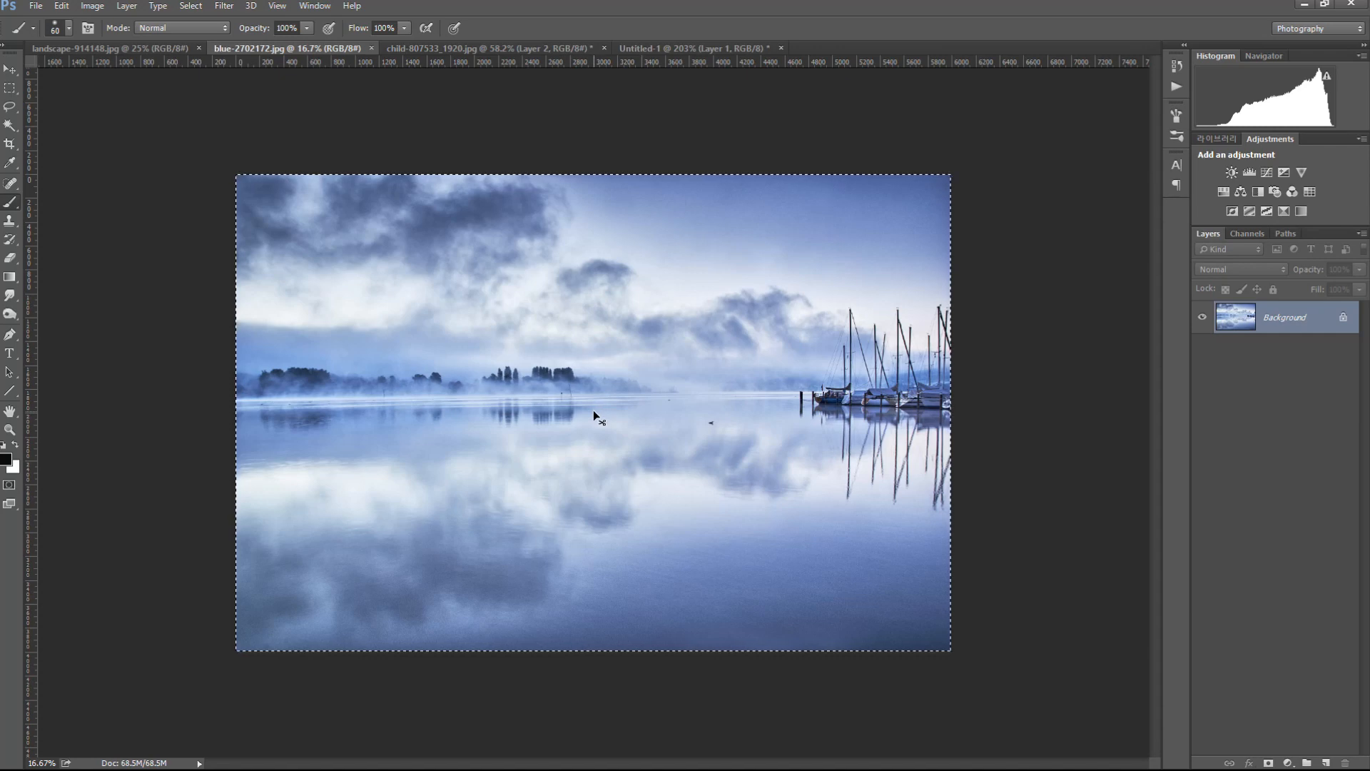
{"action": "left_click", "coordinate": [457, 49]}
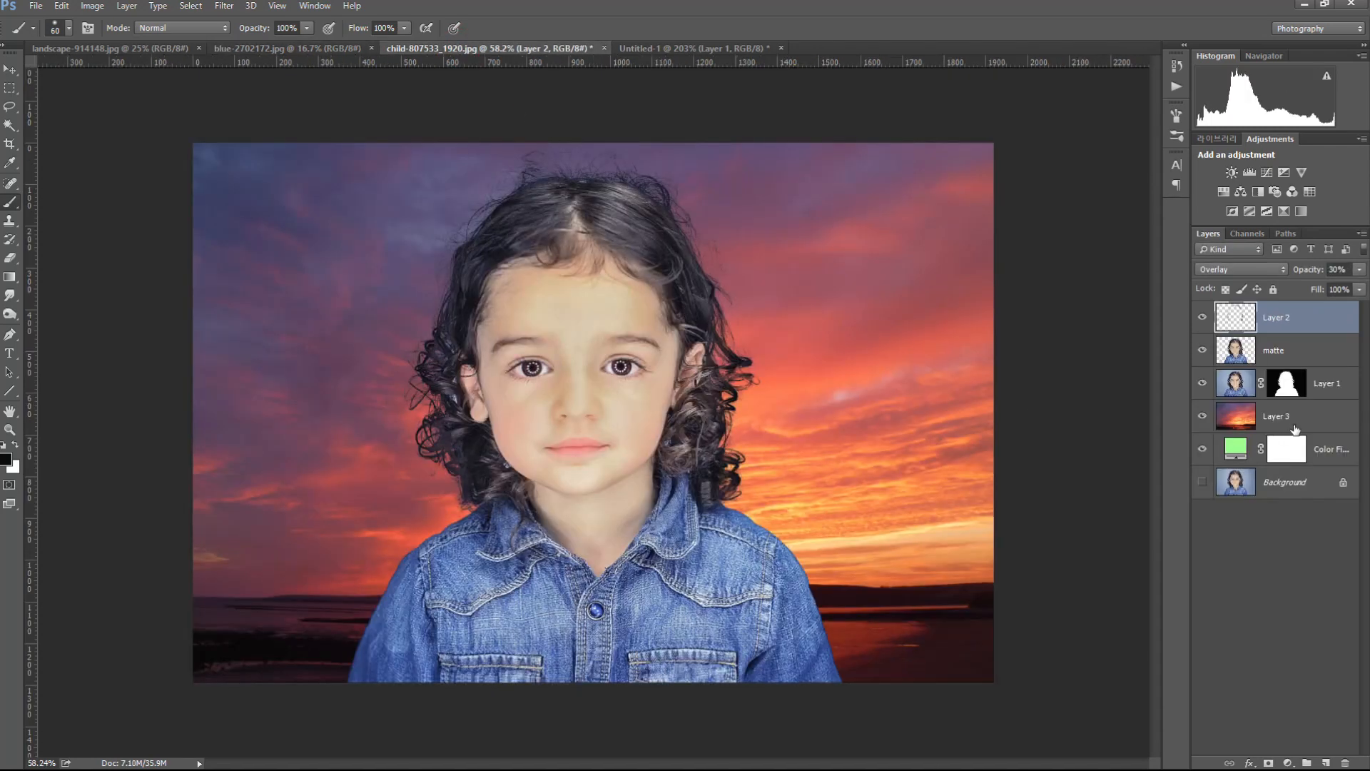
{"action": "left_click", "coordinate": [1304, 418]}
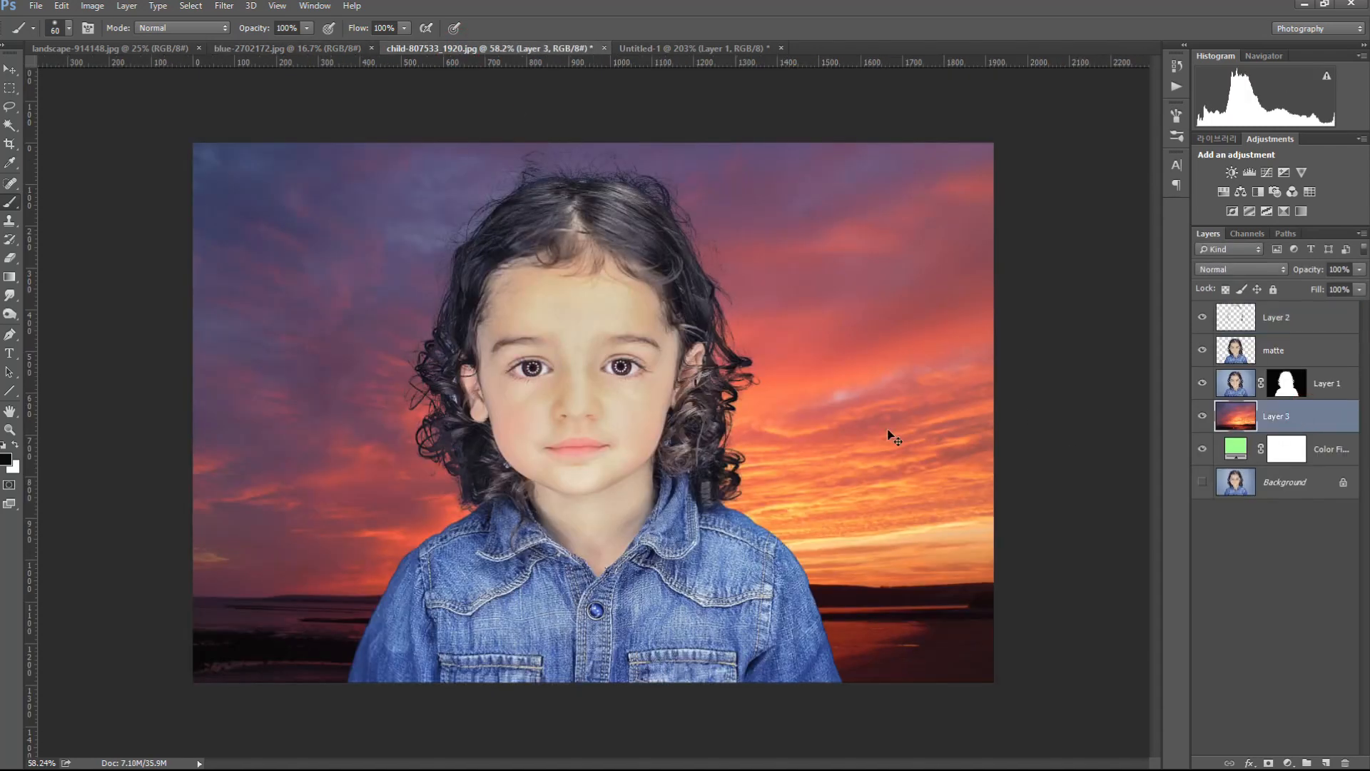
{"action": "left_click_drag", "start_coordinate": [1066, 436], "coordinate": [1066, 435]}
{"action": "key", "text": "ctrl+minus"}
- Scale the pasted lake layer to 34.29% and shift it so the boats show beside the child
{"action": "key", "text": "ctrl+t"}
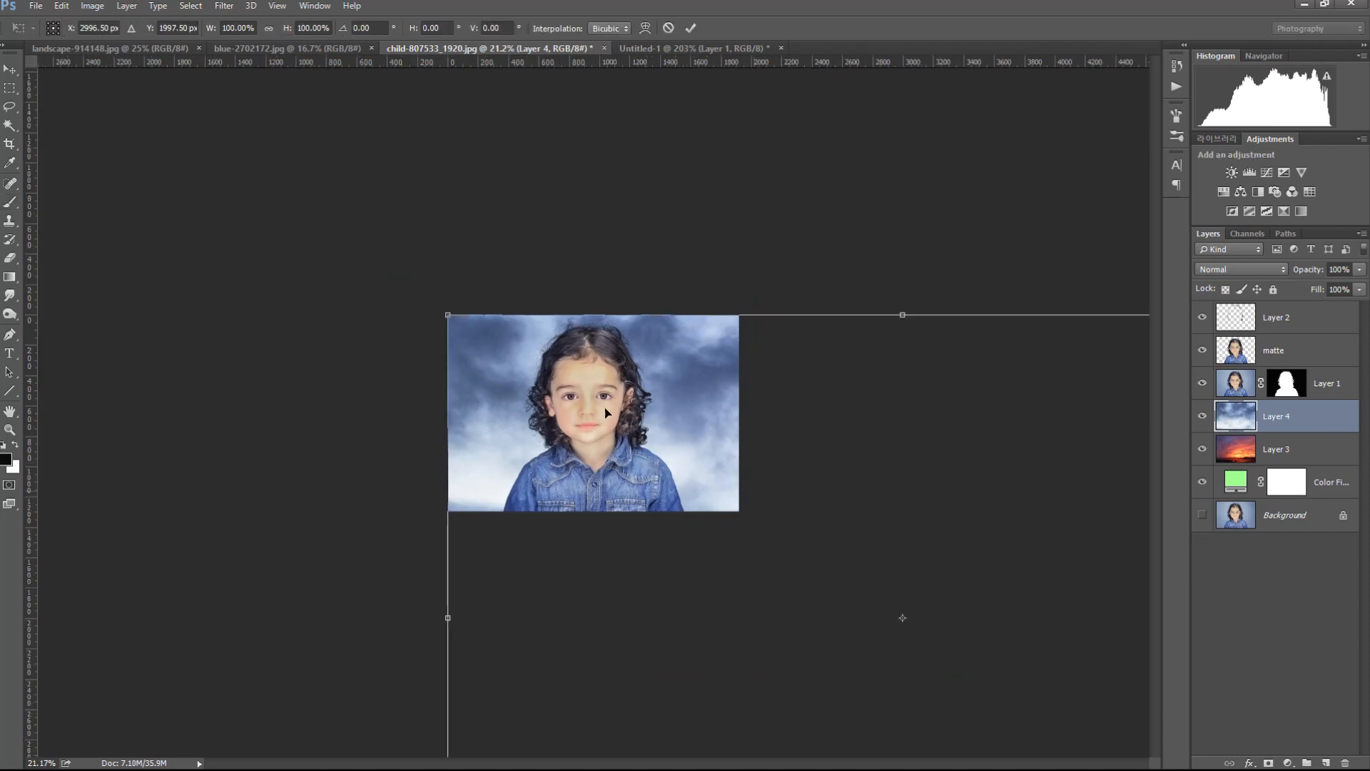
{"action": "scroll", "coordinate": [669, 461], "scroll_direction": "down", "scroll_amount": 4}
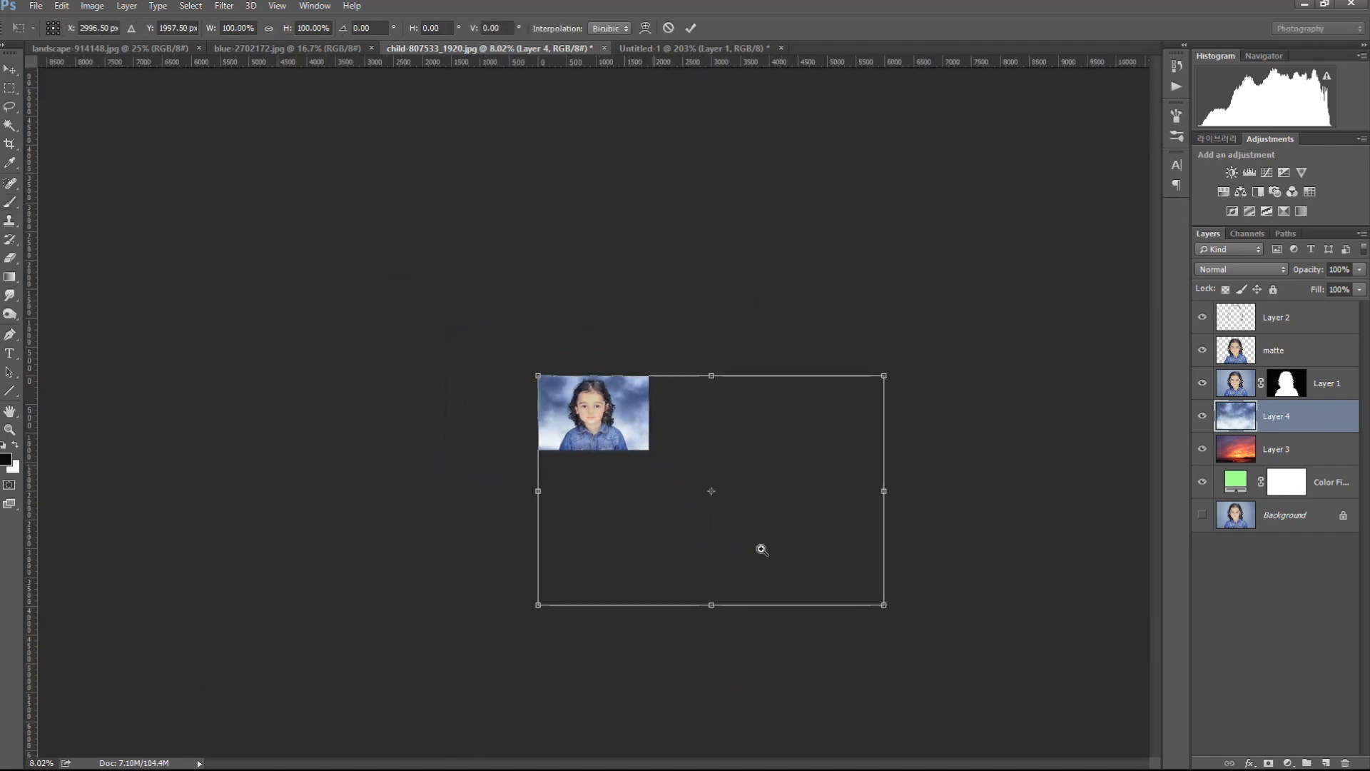
{"action": "left_click_drag", "start_coordinate": [884, 605], "coordinate": [657, 451]}
{"action": "key", "text": "ctrl+0"}
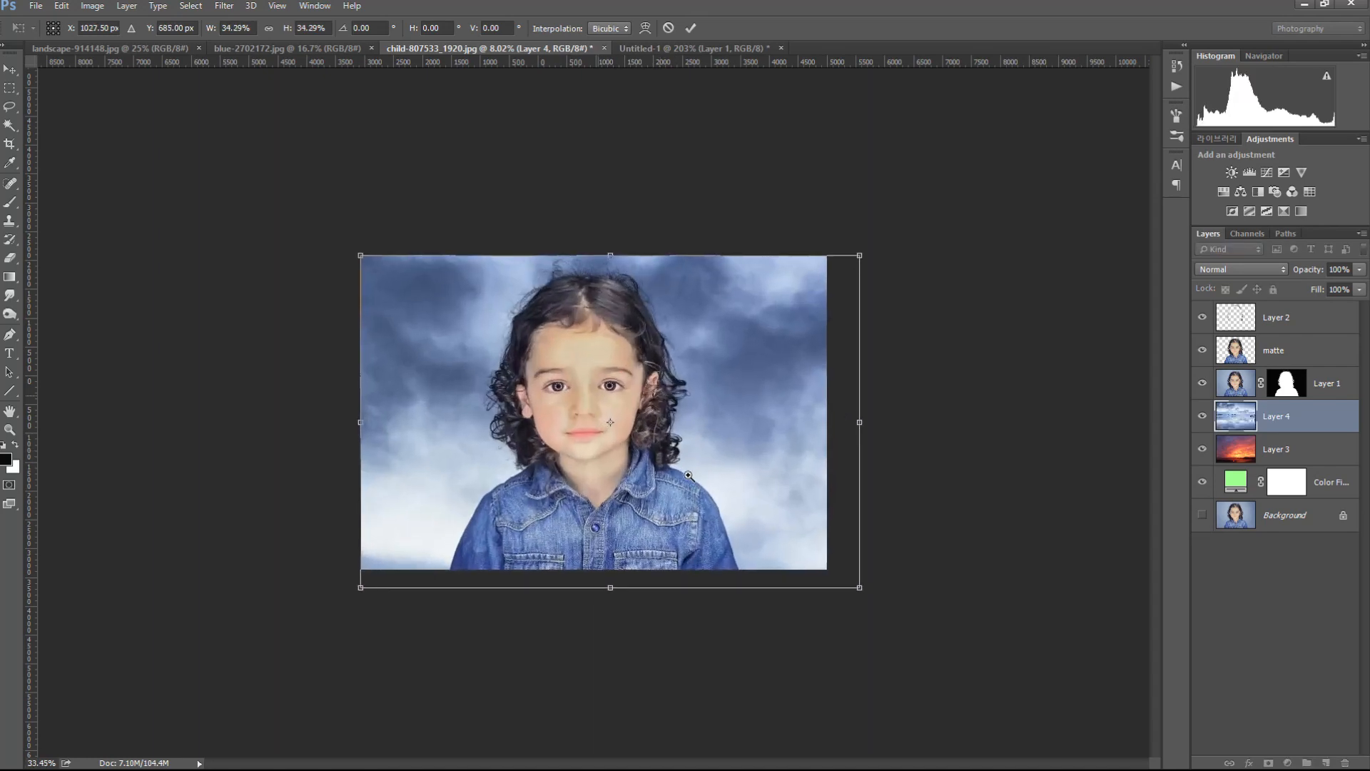
{"action": "left_click_drag", "start_coordinate": [887, 523], "coordinate": [836, 504]}
{"action": "key", "text": "ctrl+minus"}
{"action": "left_click_drag", "start_coordinate": [769, 541], "coordinate": [796, 540]}
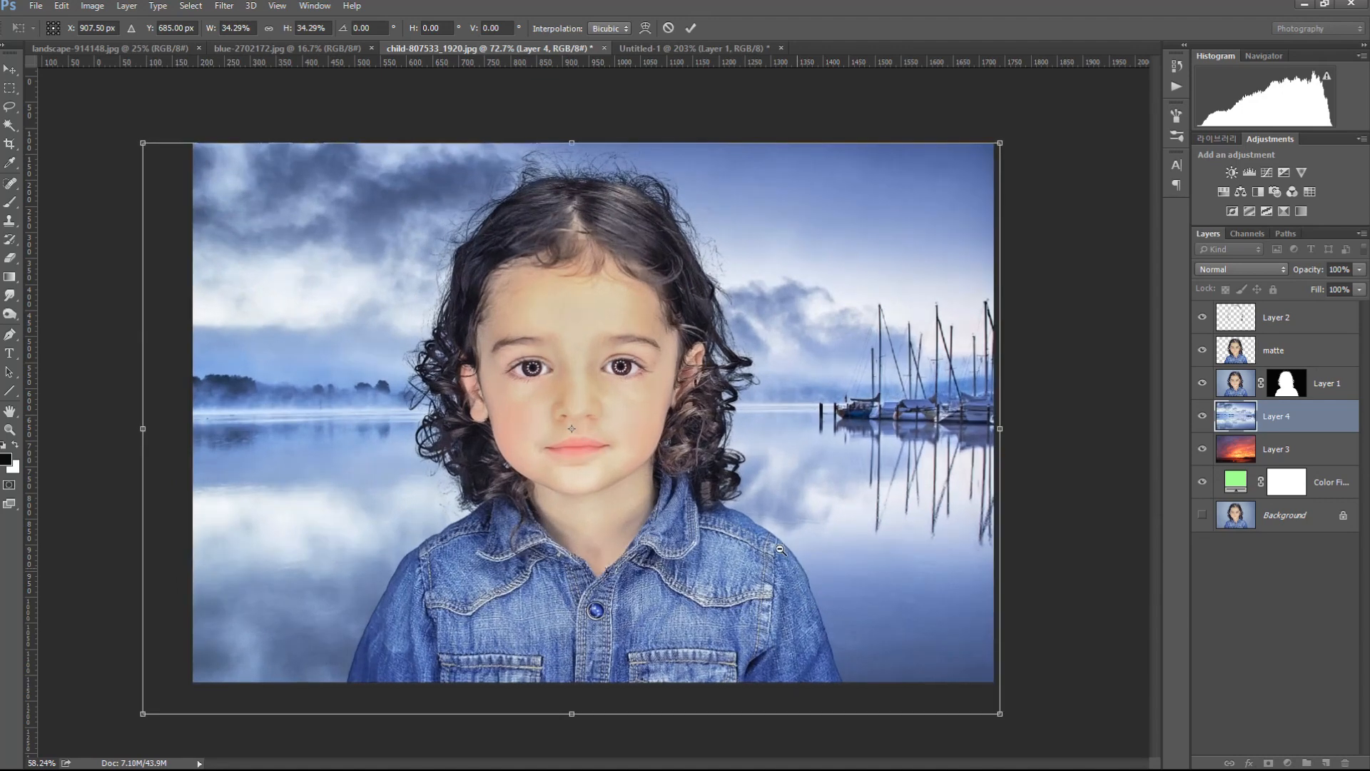
{"action": "mouse_move", "coordinate": [709, 542]}
{"action": "left_mouse_down"}
{"action": "mouse_move", "coordinate": [710, 519]}
{"action": "mouse_move", "coordinate": [710, 541]}
{"action": "left_mouse_up"}
{"action": "key", "text": "Return"}
{"action": "key", "text": "b"}
{"action": "mouse_move", "coordinate": [593, 367]}
{"action": "left_mouse_down"}
{"action": "mouse_move", "coordinate": [572, 368]}
{"action": "mouse_move", "coordinate": [617, 365]}
{"action": "left_mouse_up"}
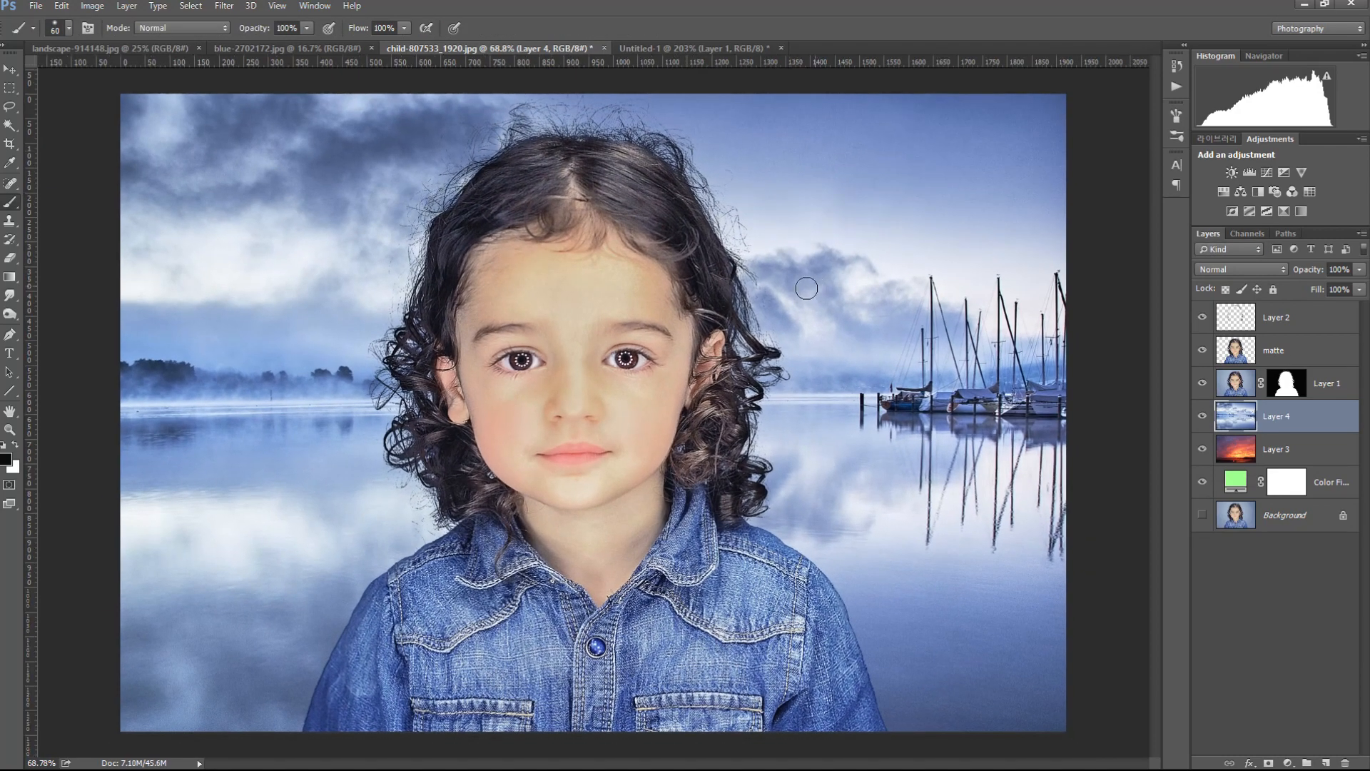
- Lower Layer 2's opacity to 17% and switch to the Eraser at 17% opacity
{"action": "left_click", "coordinate": [1287, 327]}
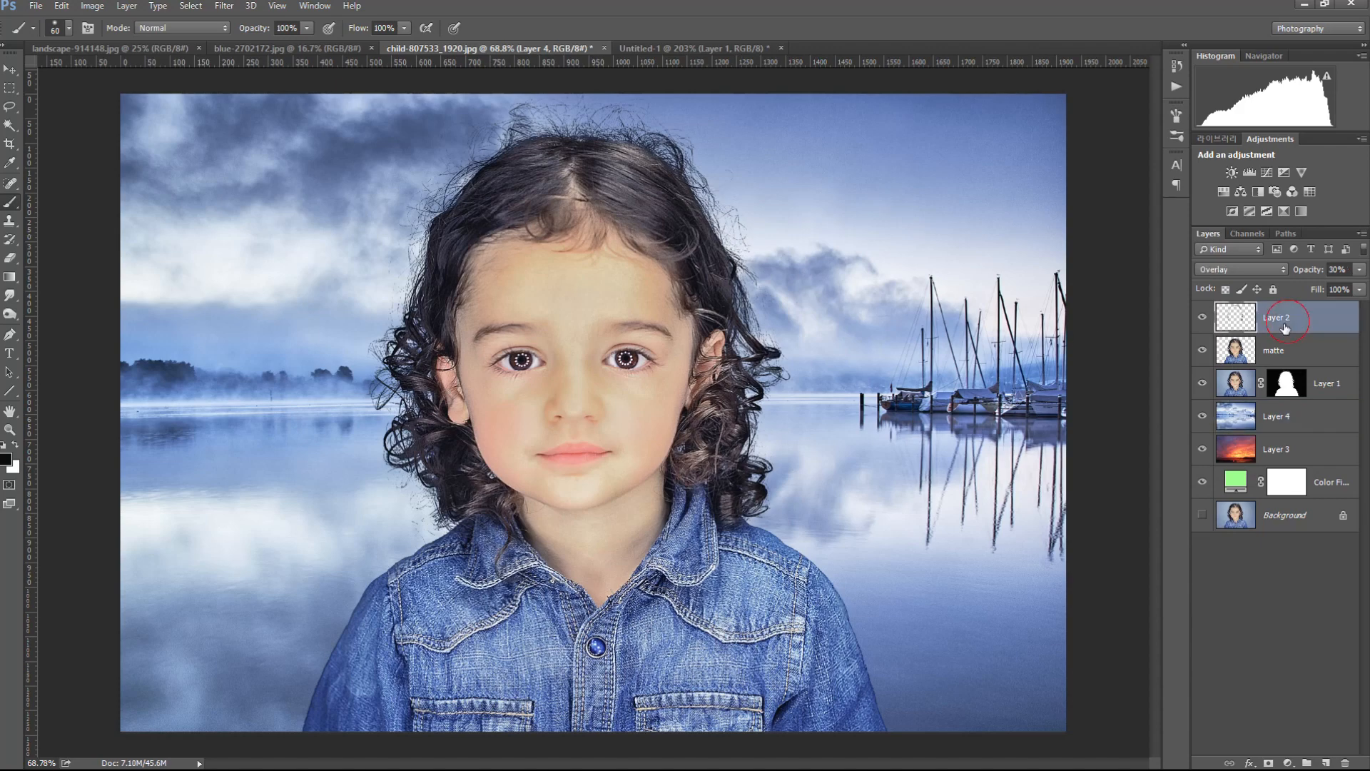
{"action": "left_click", "coordinate": [1358, 271]}
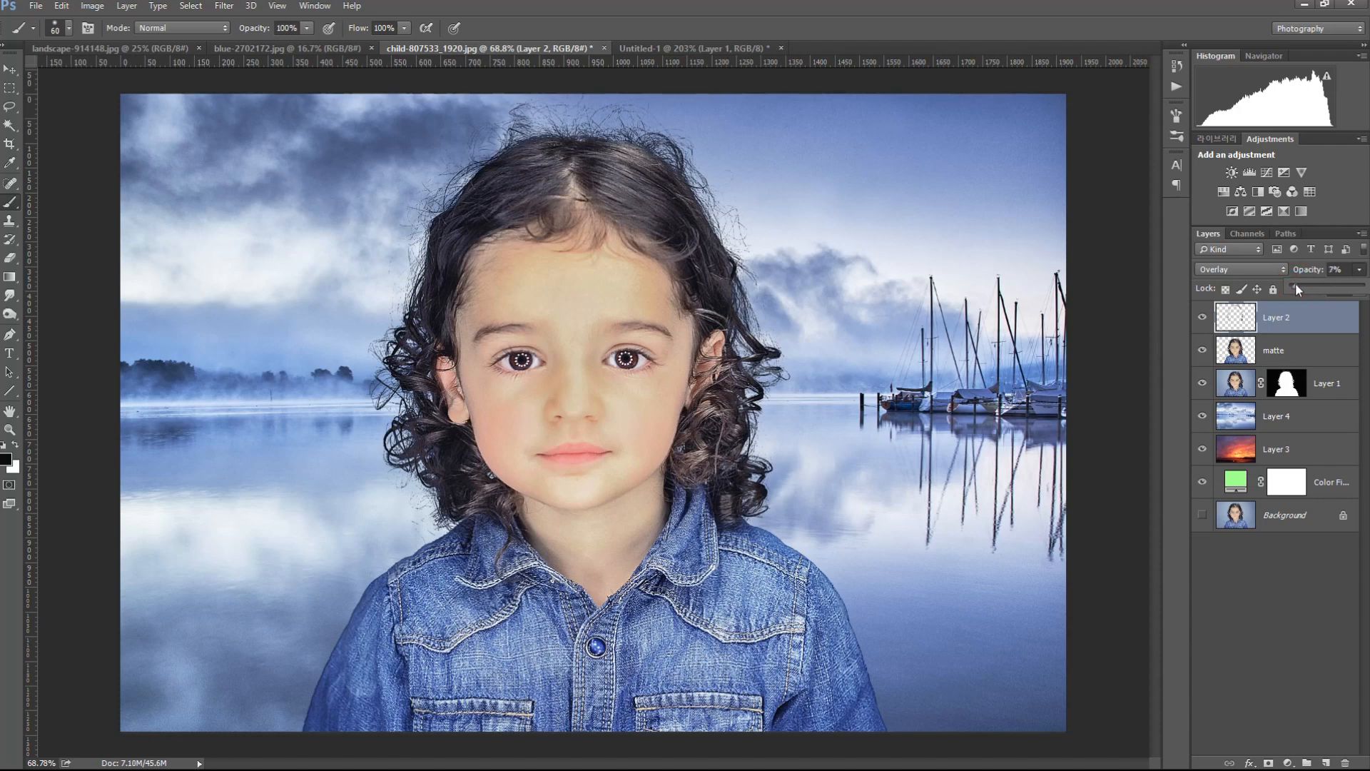
{"action": "left_click_drag", "start_coordinate": [1297, 282], "coordinate": [1302, 281]}
{"action": "left_click", "coordinate": [10, 257]}
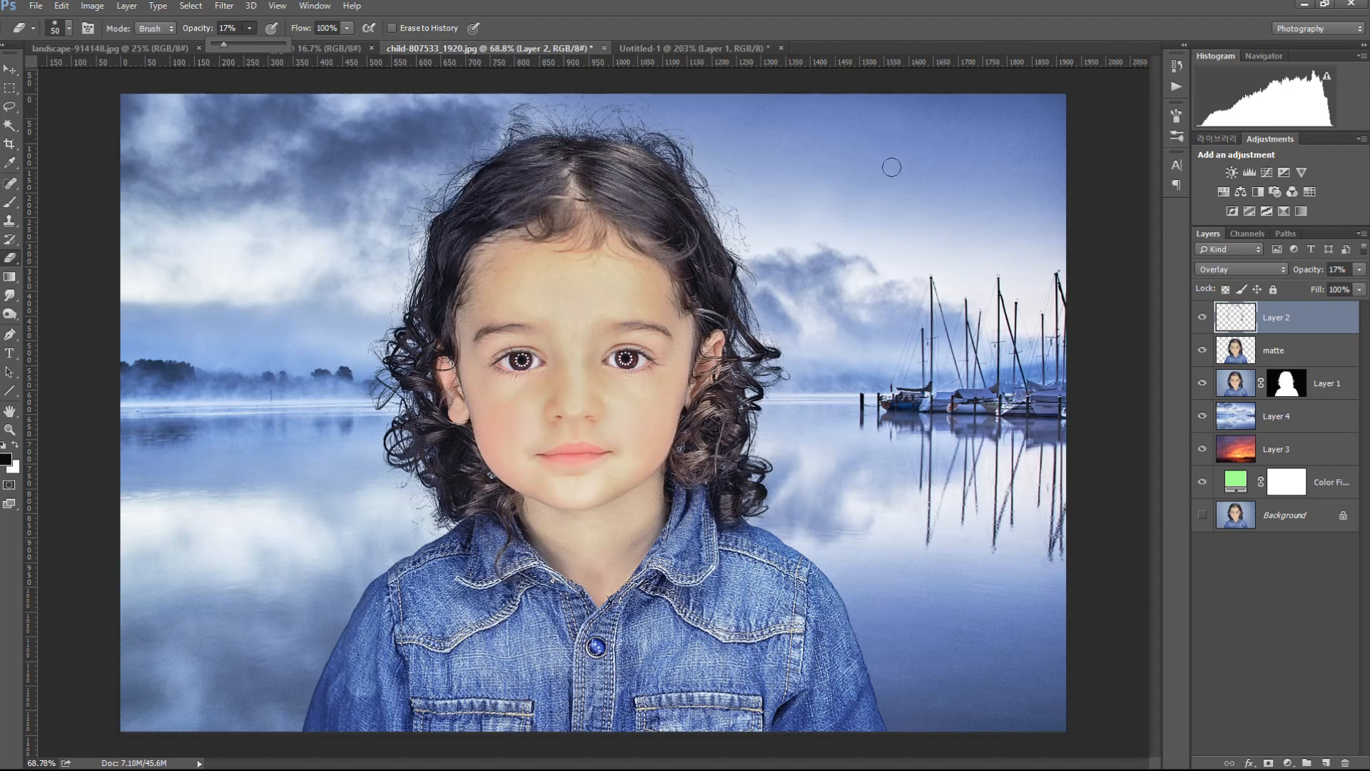
- Rename Layer 2 as 잔머리털
{"action": "left_click", "coordinate": [1284, 317]}
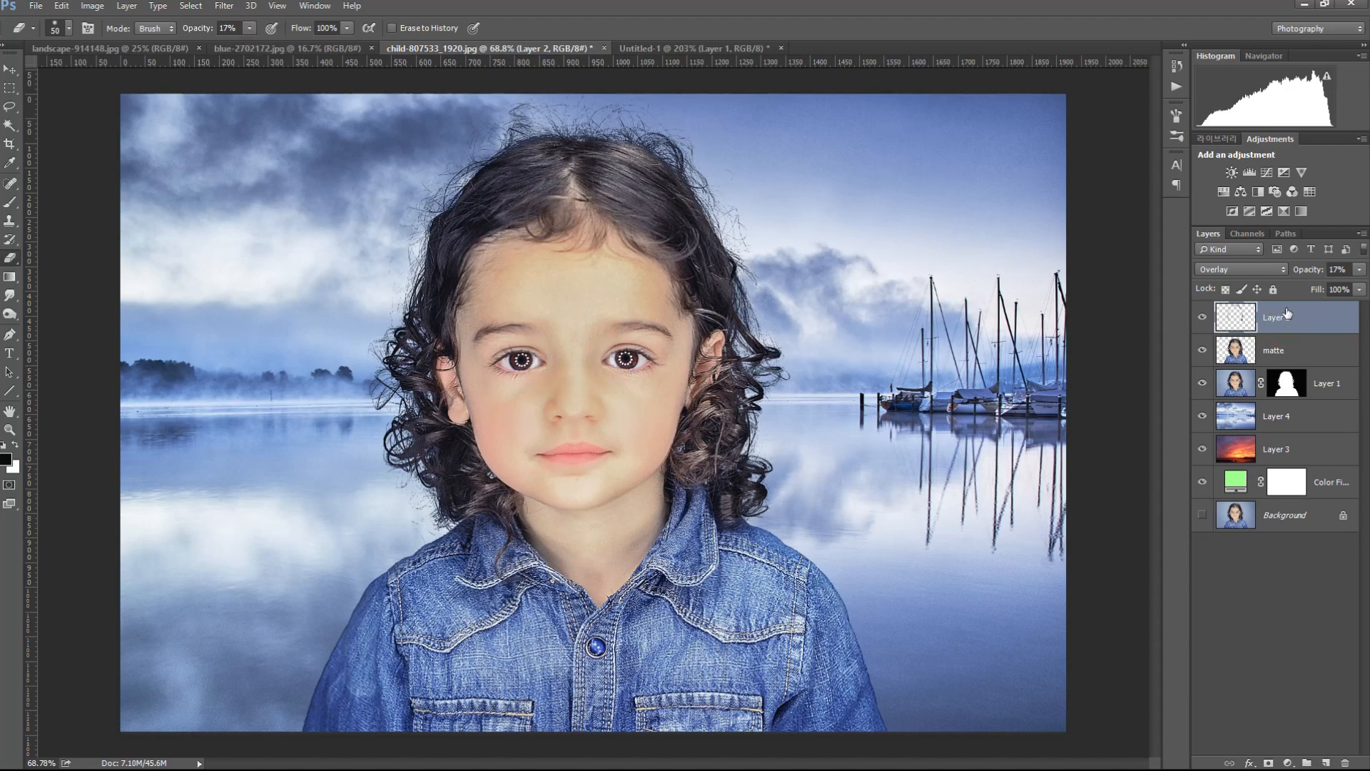
{"action": "double_click", "coordinate": [1285, 318]}
{"action": "type", "text": "wksael"}
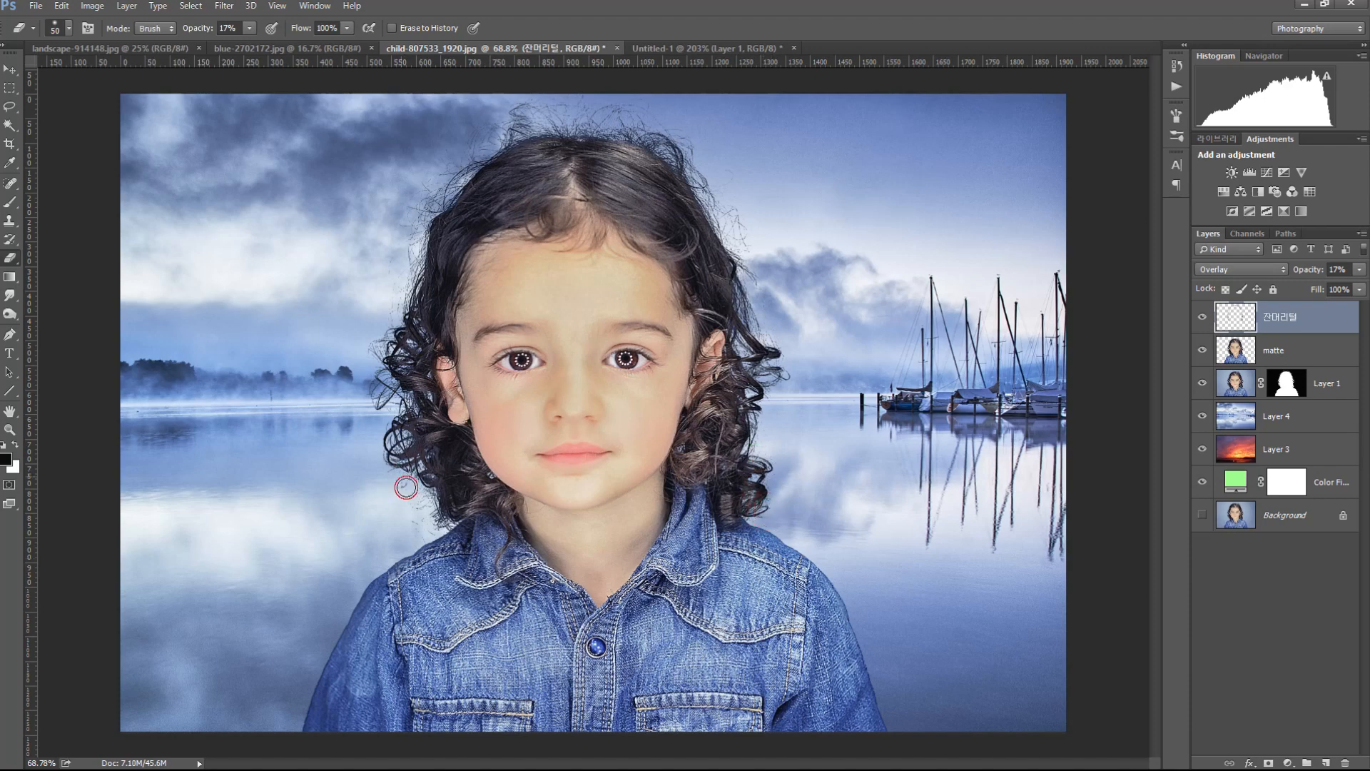
- Enlarge the Eraser to 150 and lightly erase the painted hair edges along the image's left side and the head's upper left
{"action": "key", "text": "bracketright"}
{"action": "key", "text": "bracketright"}
{"action": "key", "text": "bracketright"}
{"action": "key", "text": "bracketright"}
{"action": "key", "text": "bracketright"}
{"action": "key", "text": "bracketright"}
{"action": "key", "text": "bracketright"}
{"action": "left_click_drag", "start_coordinate": [428, 514], "coordinate": [459, 497]}
{"action": "mouse_move", "coordinate": [429, 175]}
{"action": "left_mouse_down"}
{"action": "mouse_move", "coordinate": [418, 223]}
{"action": "mouse_move", "coordinate": [496, 140]}
{"action": "left_mouse_up"}
{"action": "left_click", "coordinate": [621, 414], "text": "ctrl"}
{"action": "mouse_move", "coordinate": [542, 390]}
{"action": "left_mouse_down"}
{"action": "mouse_move", "coordinate": [526, 381]}
{"action": "mouse_move", "coordinate": [538, 388]}
{"action": "left_mouse_up"}
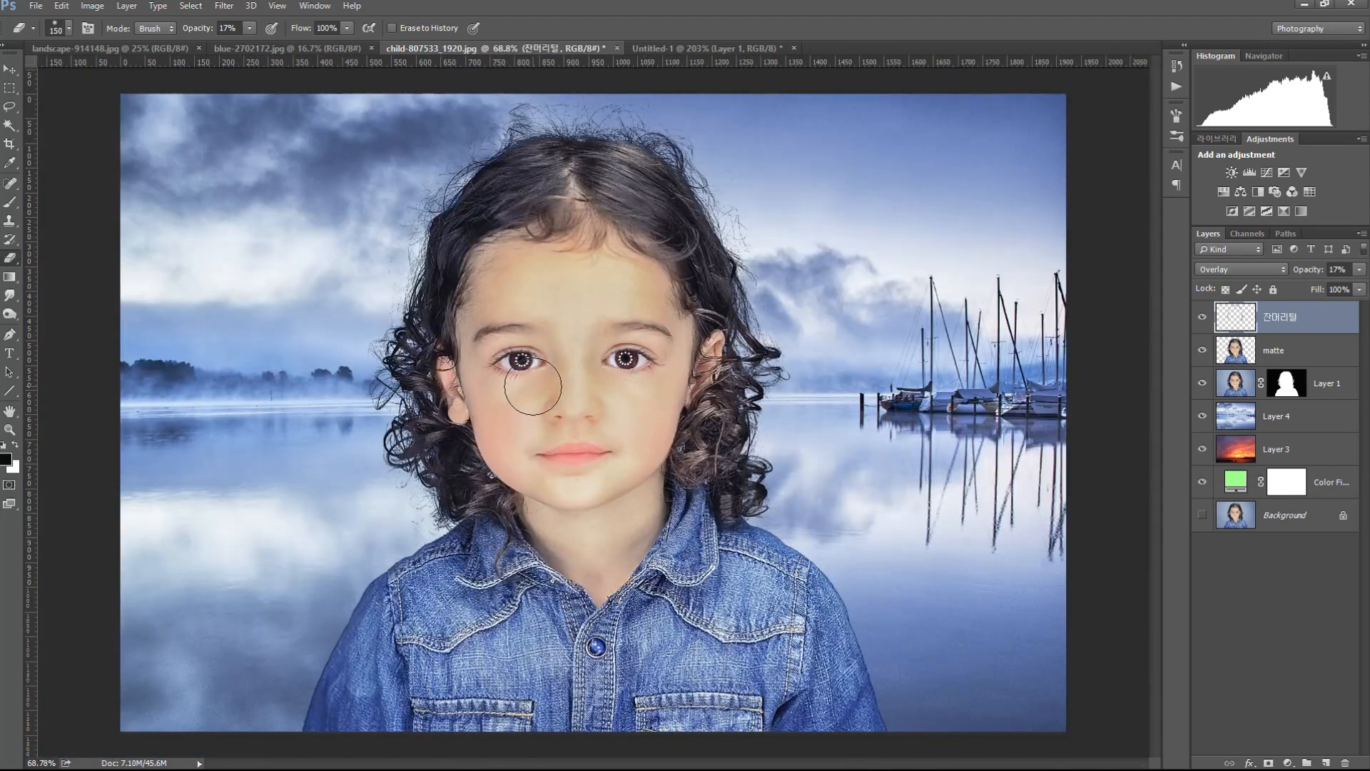